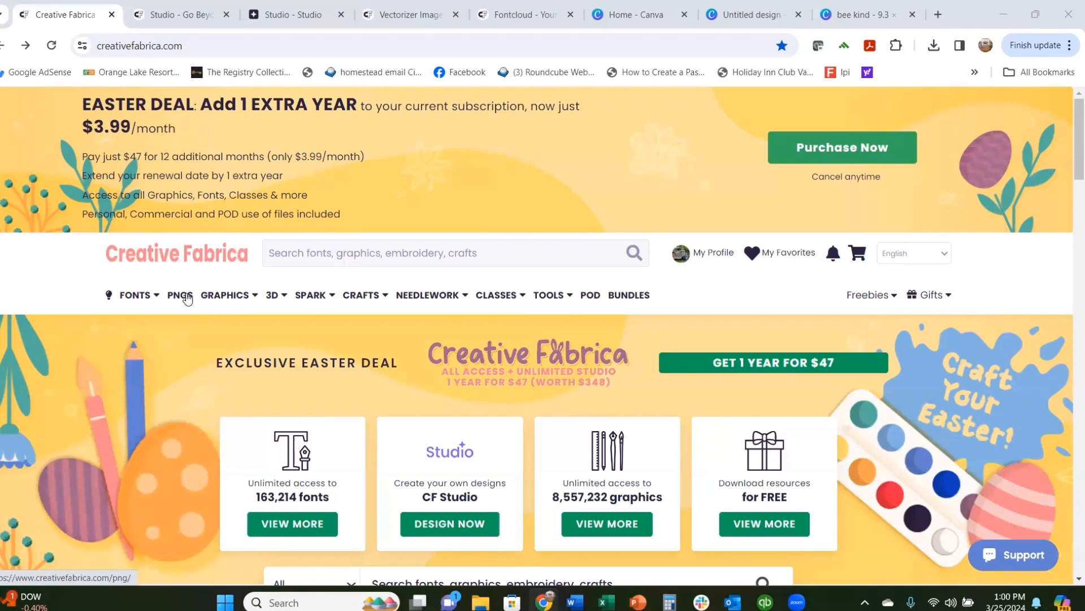
# - Review the Creative Fabrica categories for graphics, Spark, crafts, needlework, classes and tools
pyautogui.moveTo(247, 299)
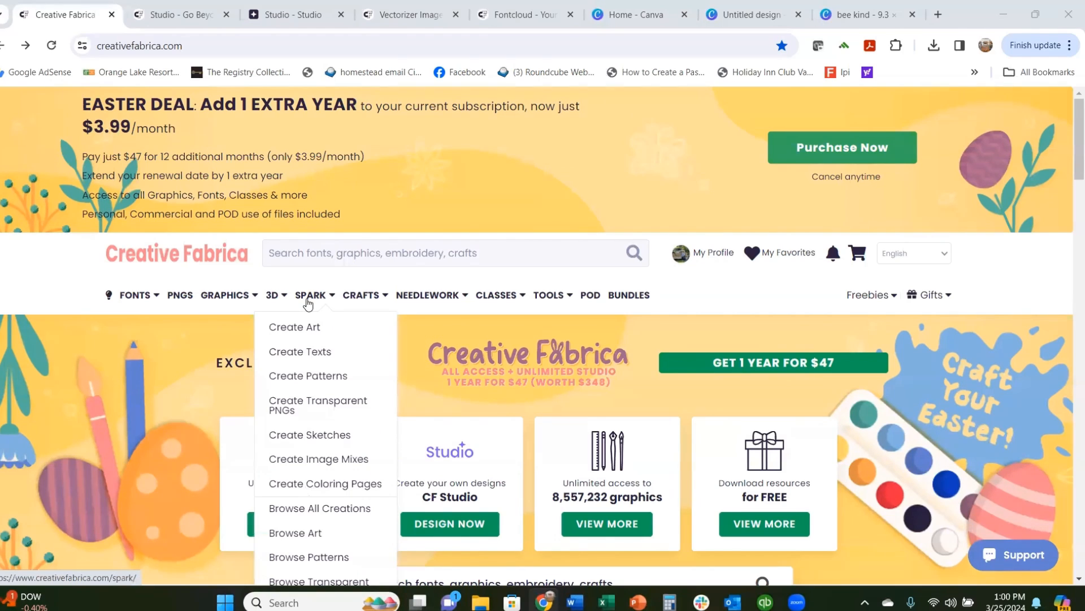
pyautogui.moveTo(351, 303)
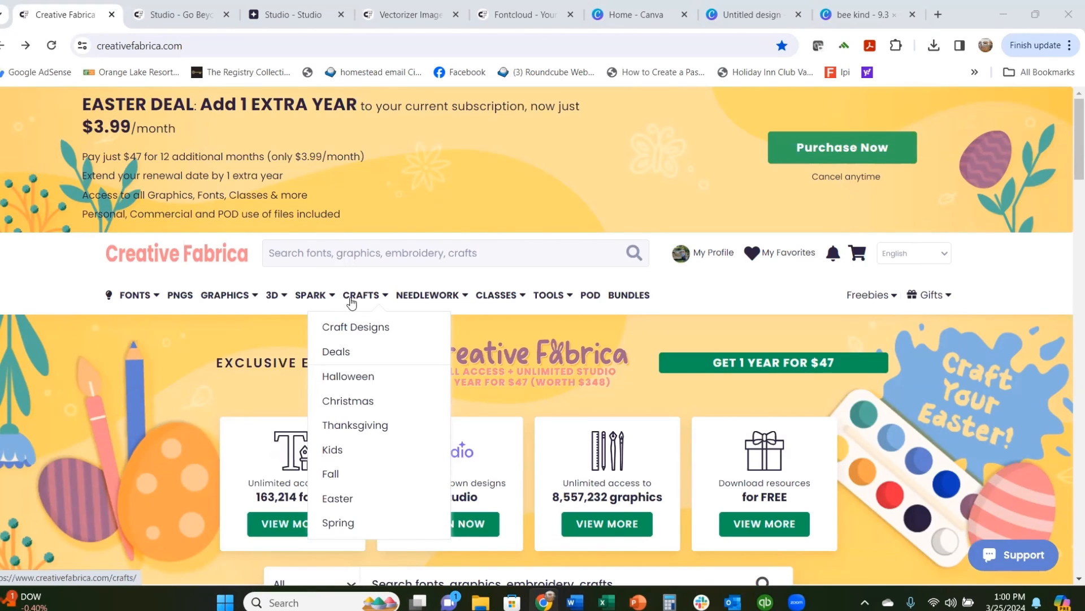
pyautogui.moveTo(429, 300)
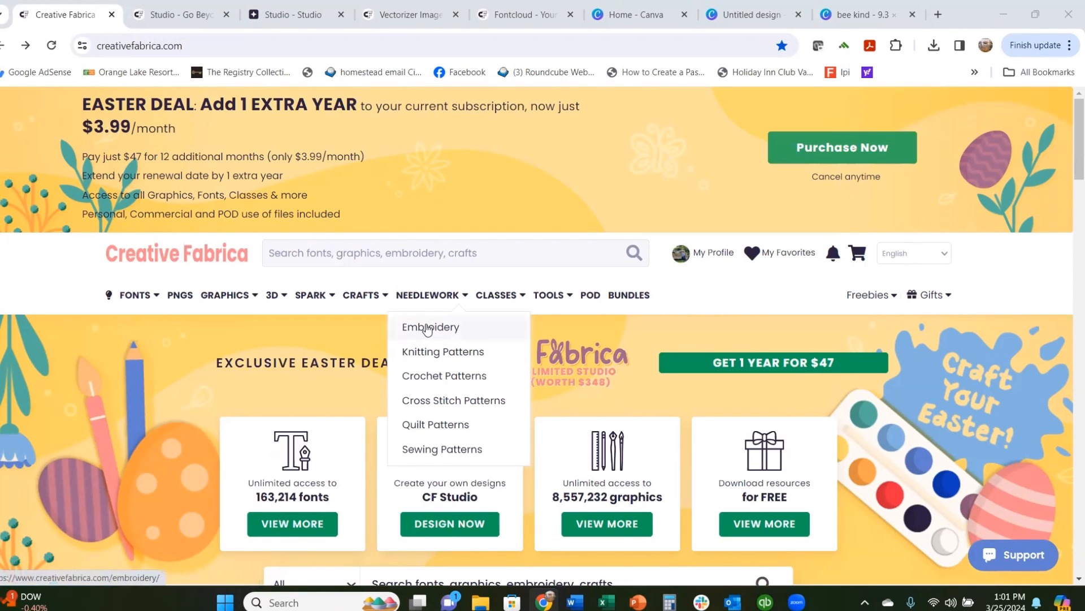
pyautogui.moveTo(485, 303)
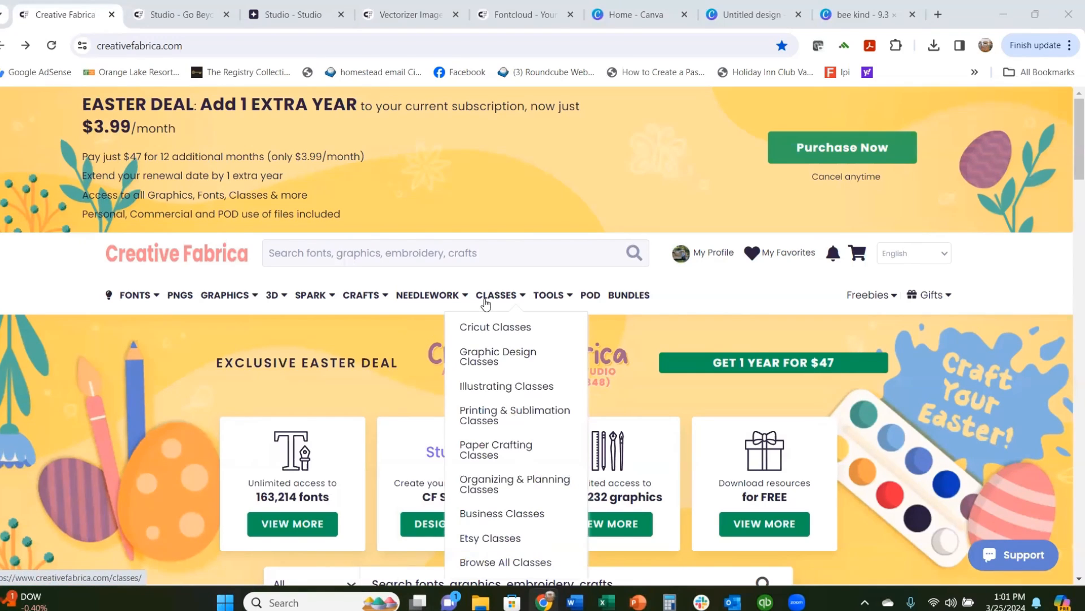
pyautogui.scroll(-1, 488, 304)
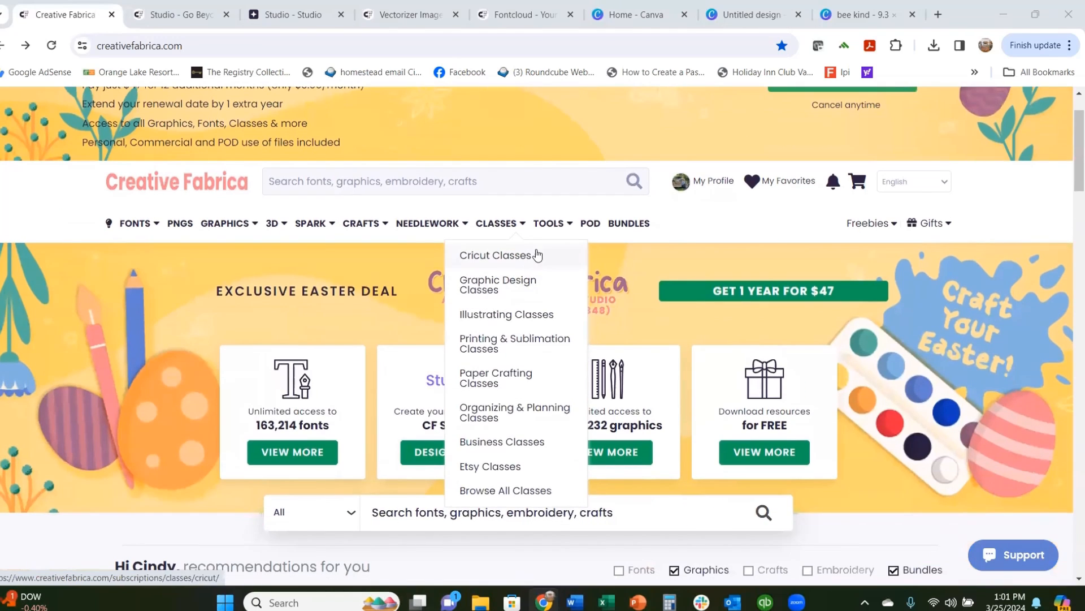
pyautogui.moveTo(546, 233)
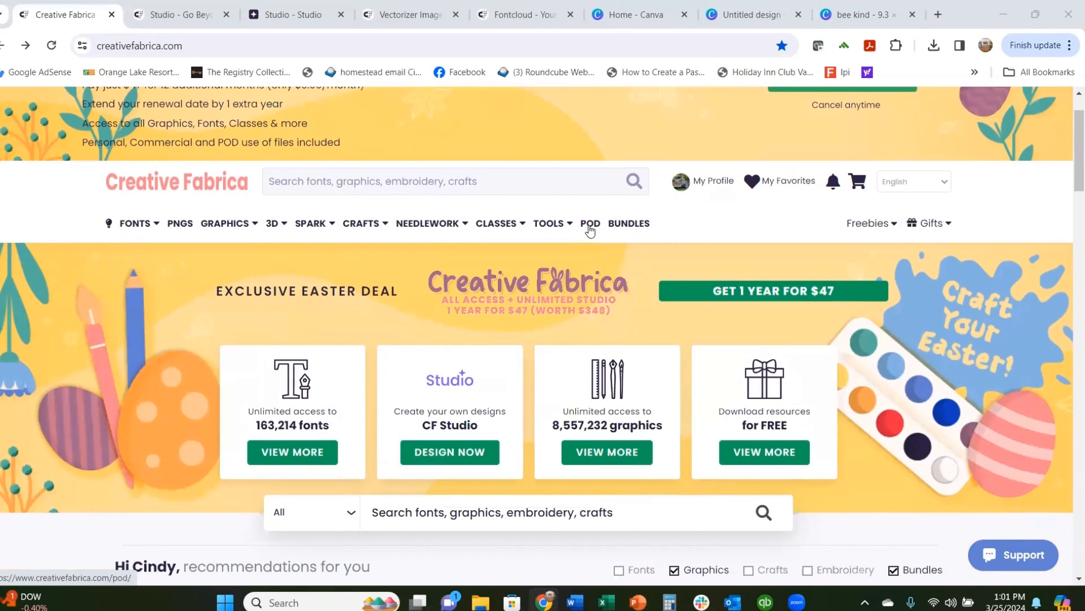
# - Open the Script Fonts category, look through its first page of fonts, and review the other font categories
pyautogui.moveTo(130, 226)
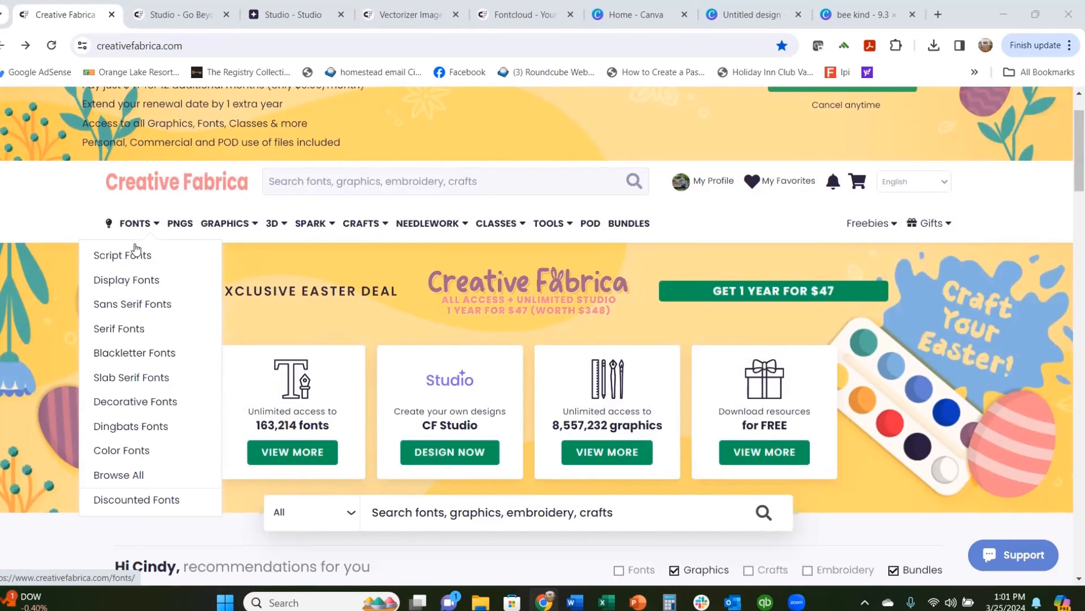
pyautogui.click(138, 263)
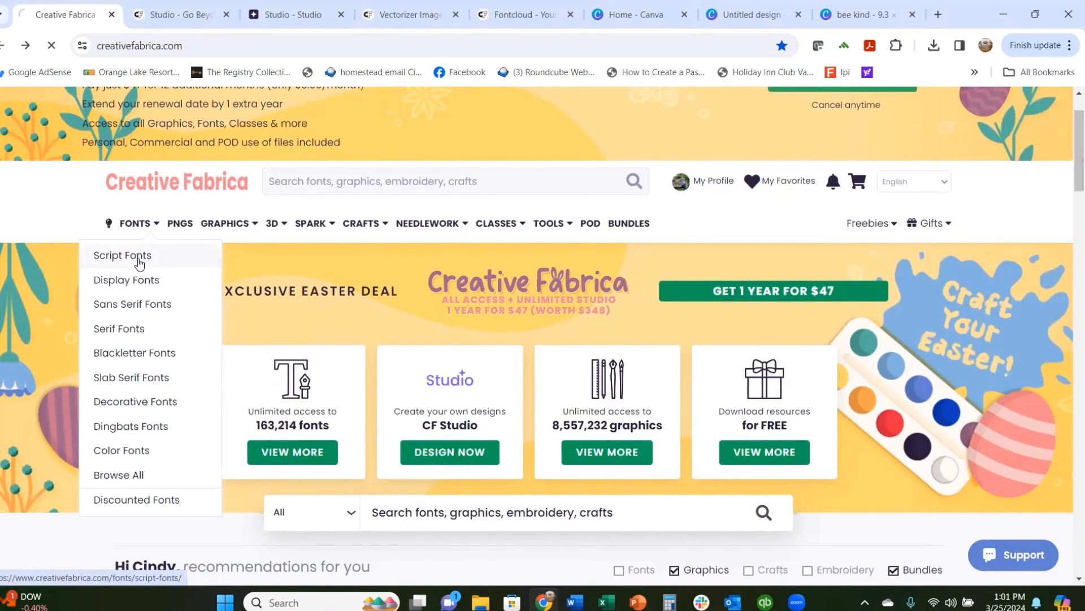
pyautogui.scroll(-7, 584, 337)
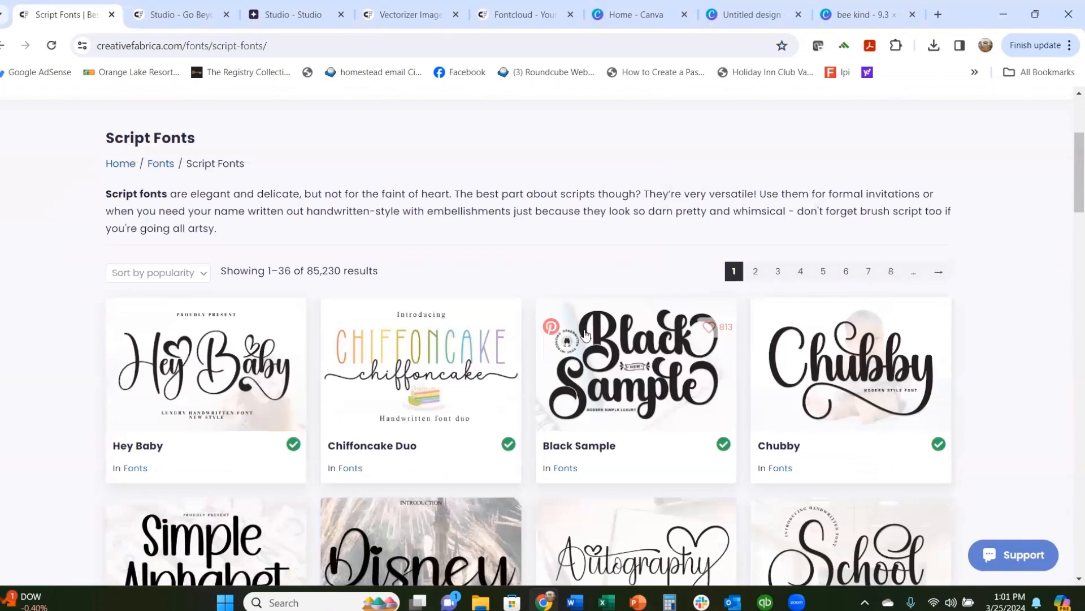
pyautogui.scroll(-6, 584, 337)
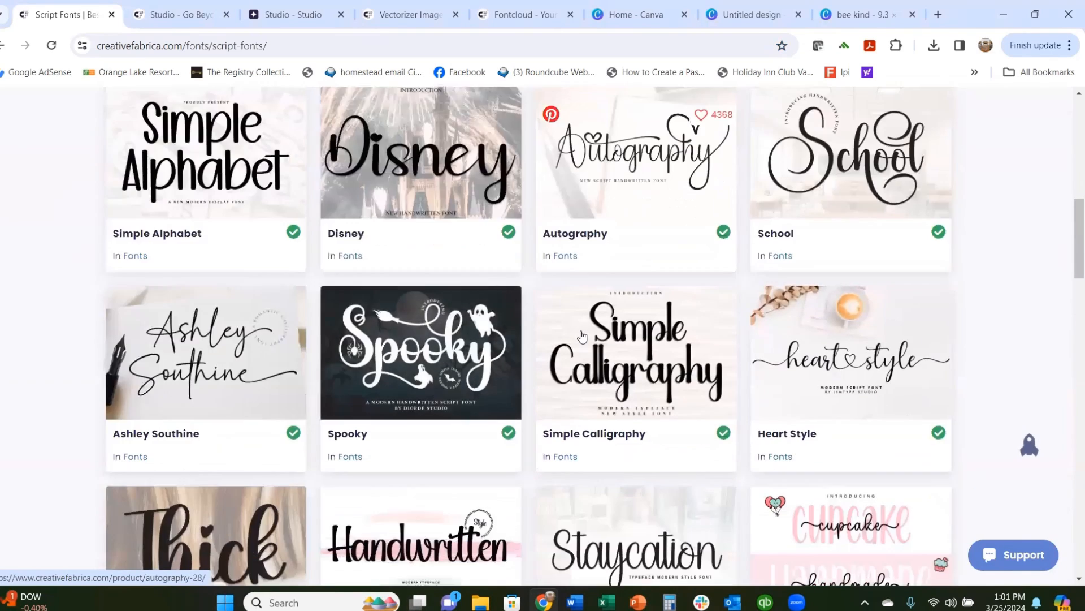
pyautogui.scroll(-13, 581, 338)
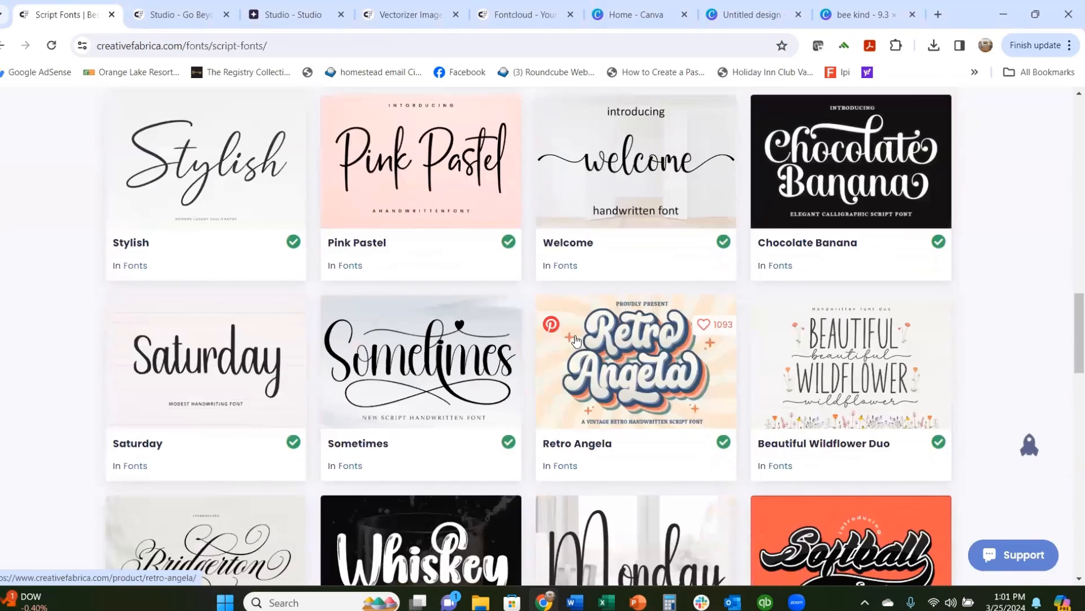
pyautogui.scroll(-3, 572, 333)
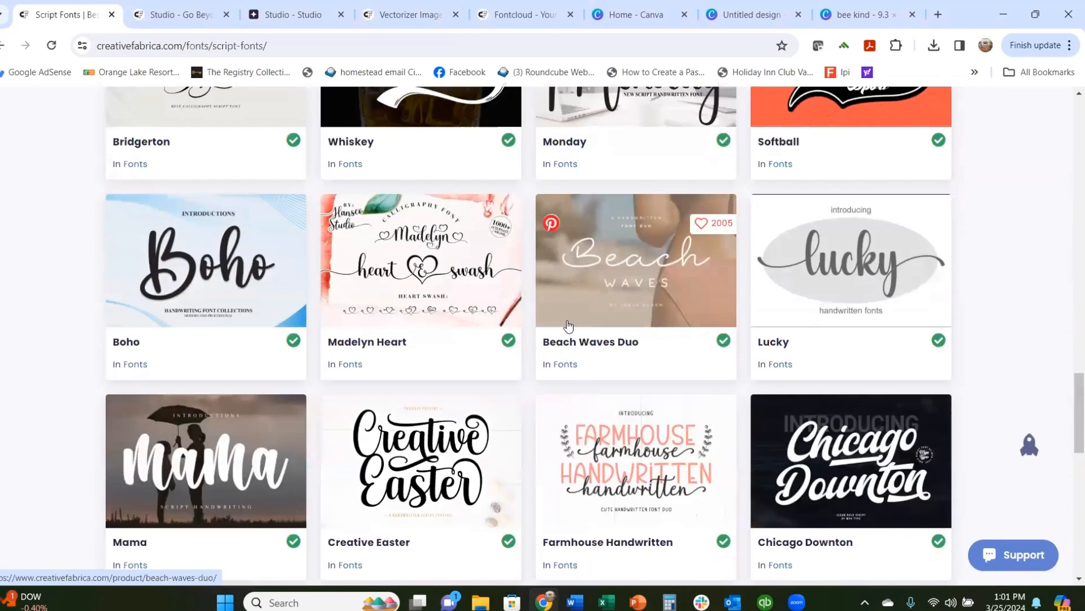
pyautogui.scroll(-1, 567, 322)
pyautogui.scroll(-2, 565, 321)
pyautogui.scroll(3, 564, 317)
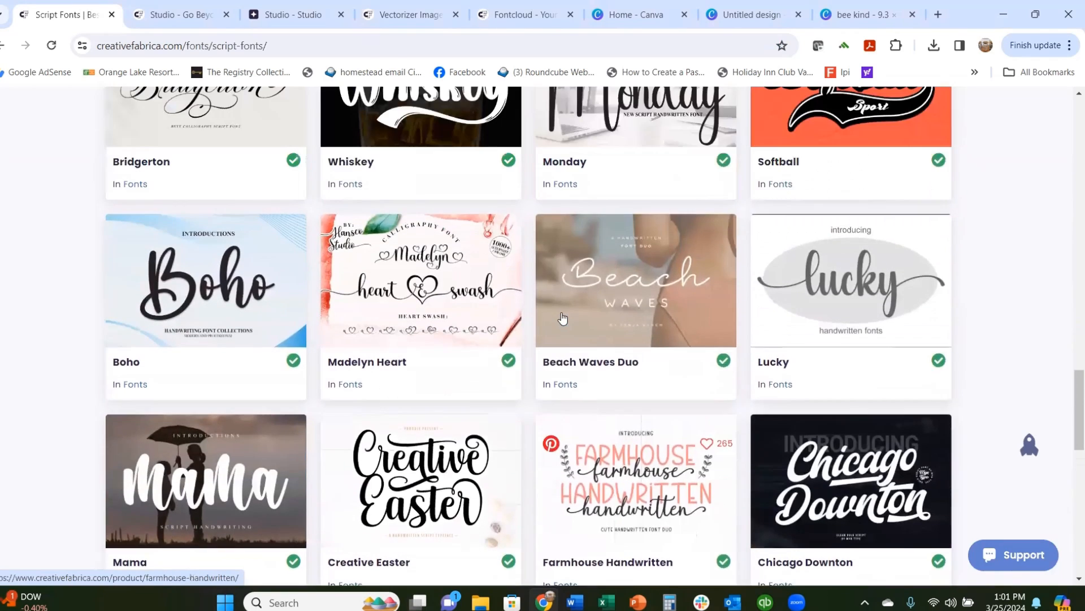
pyautogui.scroll(-3, 622, 328)
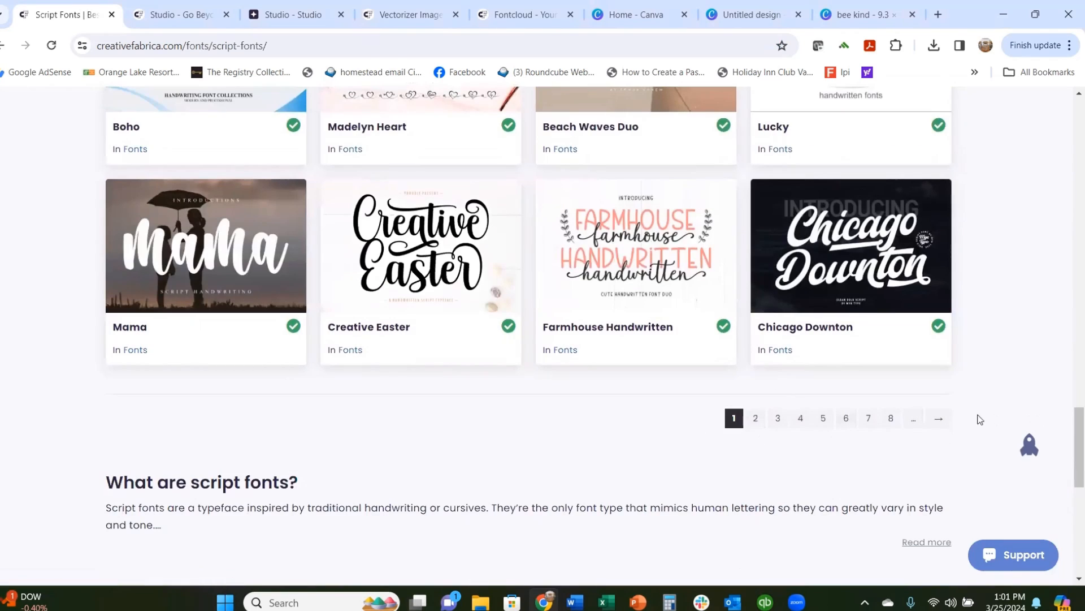
pyautogui.scroll(10, 375, 453)
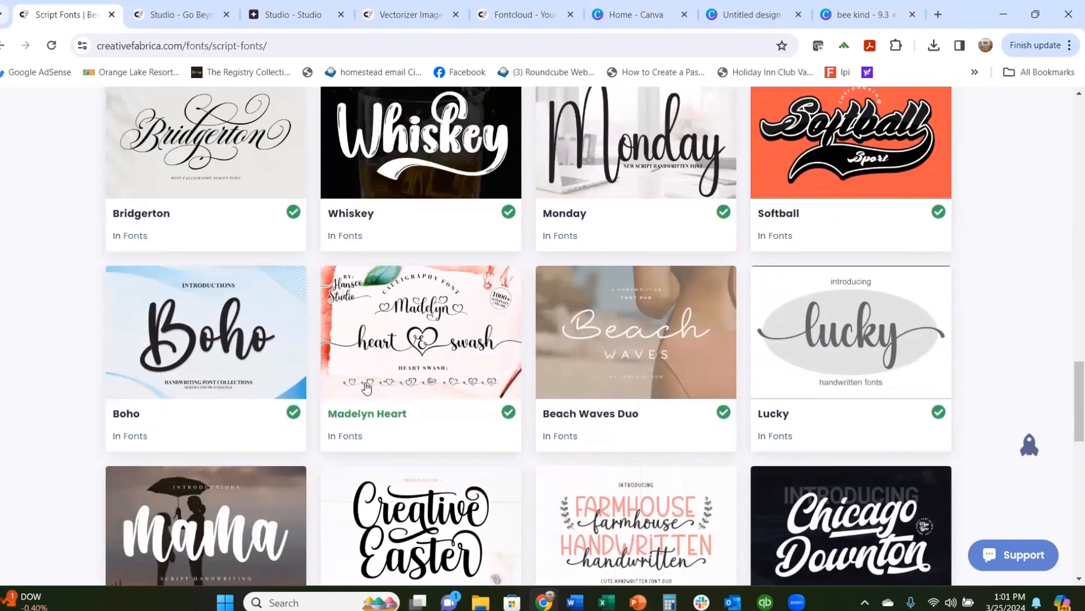
pyautogui.scroll(15, 360, 331)
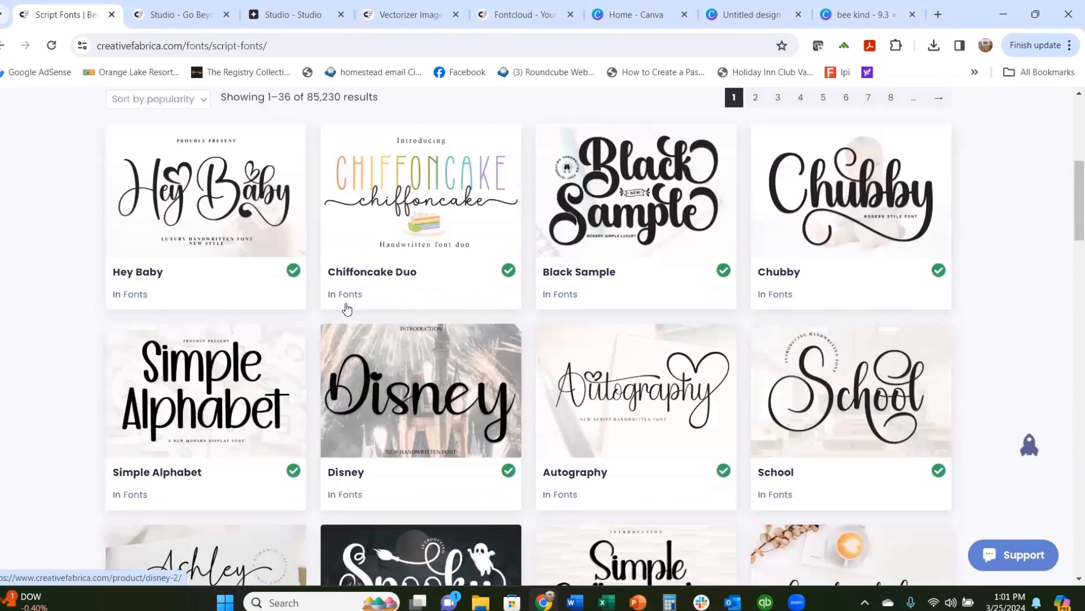
pyautogui.scroll(7, 339, 303)
pyautogui.moveTo(120, 296)
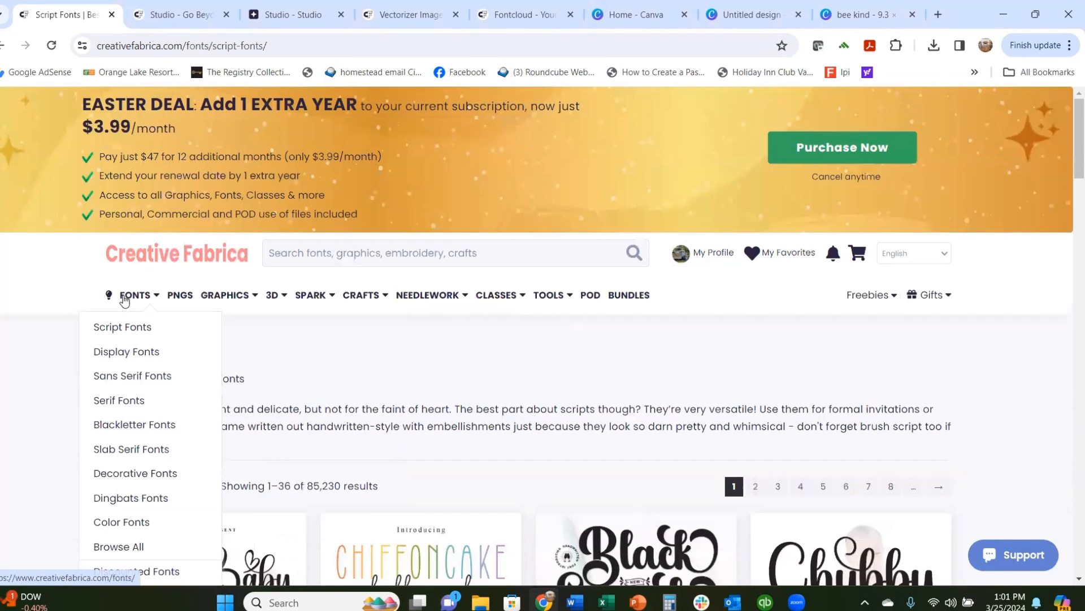
pyautogui.scroll(-3, 109, 359)
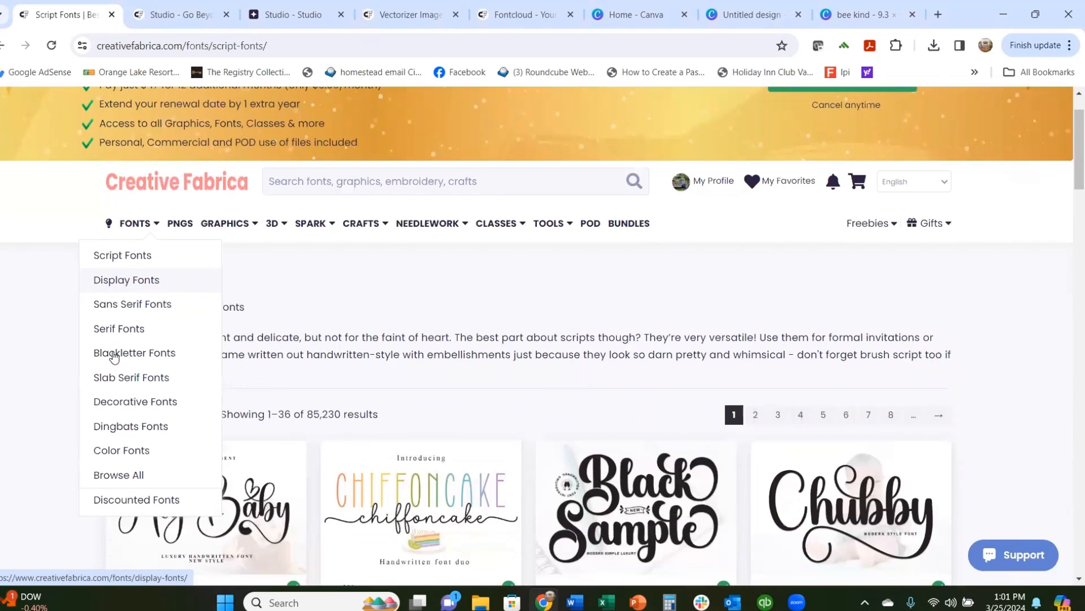
pyautogui.scroll(3, 113, 339)
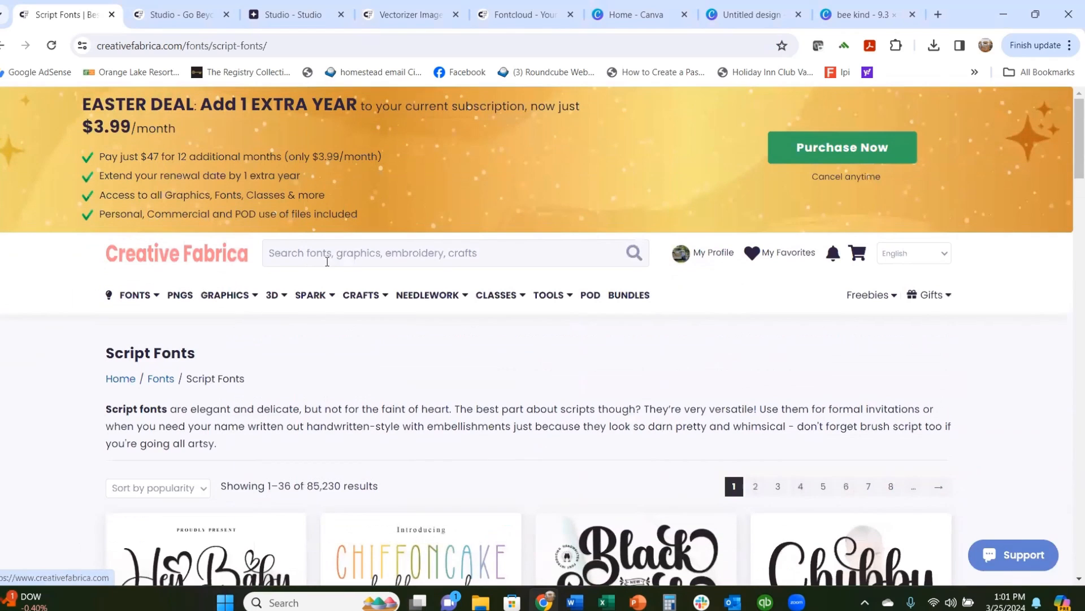
# - Search the site for "font duo"
pyautogui.click(327, 261)
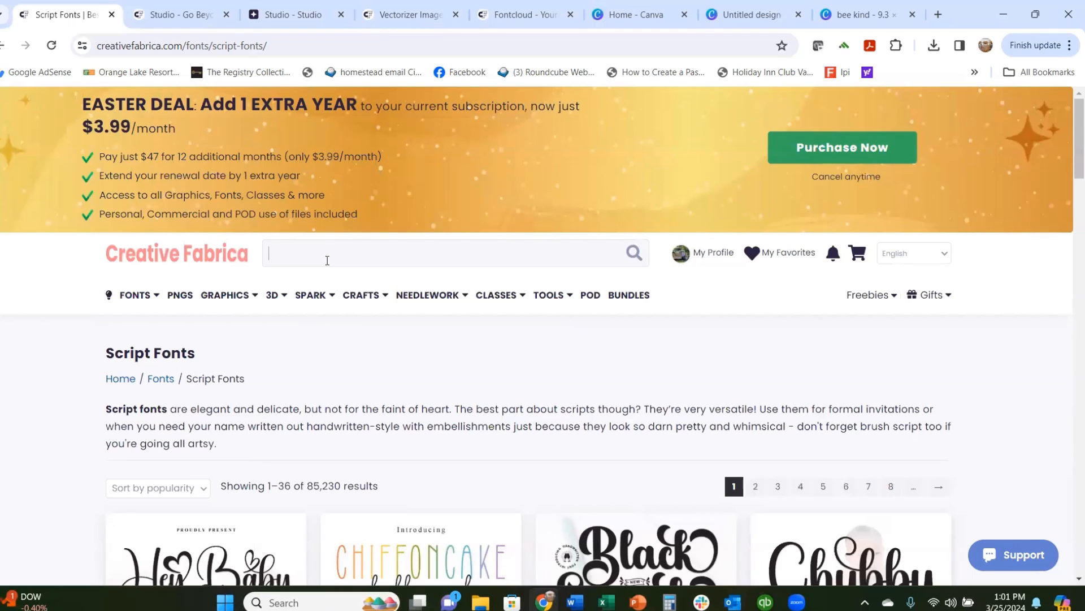
pyautogui.write('font duo')
pyautogui.press('Return')
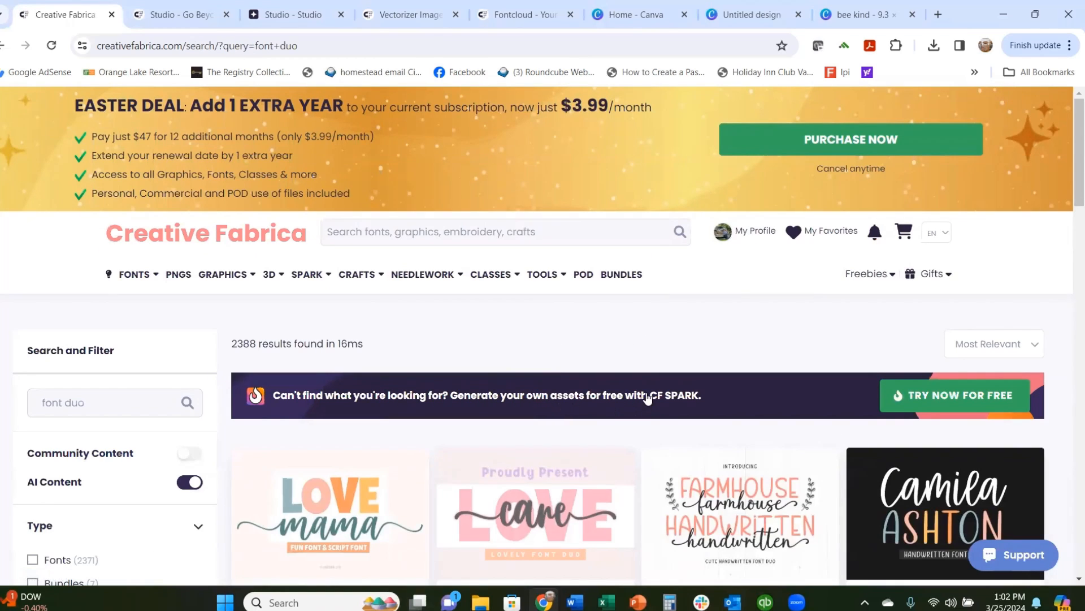
# - Look through the font duo search results and compare the paired serif, sans serif and script styles
pyautogui.scroll(-3, 642, 386)
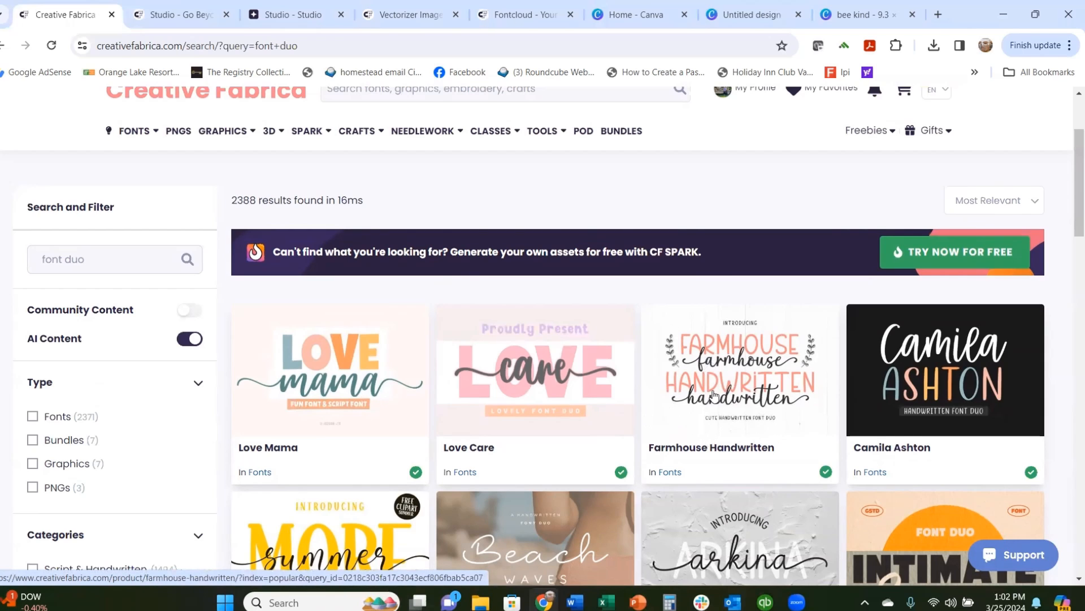
pyautogui.scroll(-1, 711, 379)
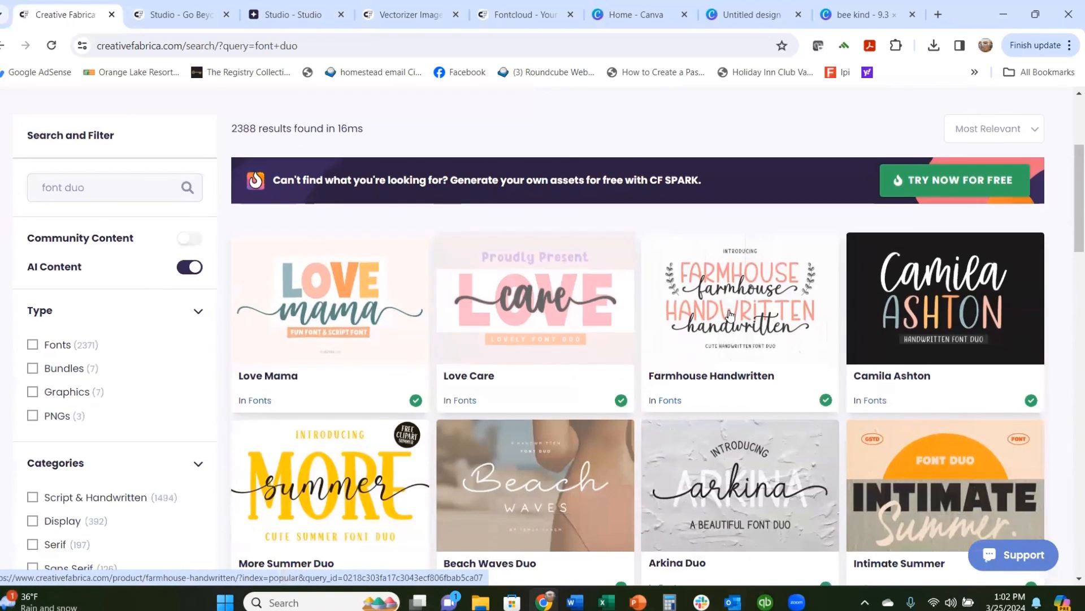
pyautogui.scroll(-2, 729, 315)
pyautogui.scroll(-3, 720, 306)
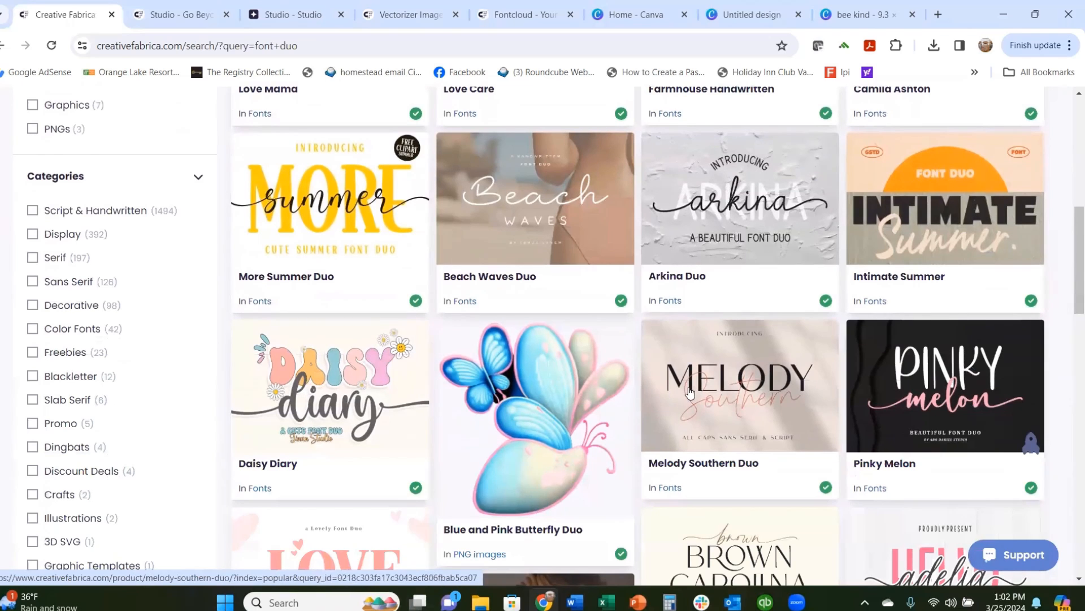
pyautogui.scroll(-3, 667, 396)
pyautogui.scroll(-2, 464, 418)
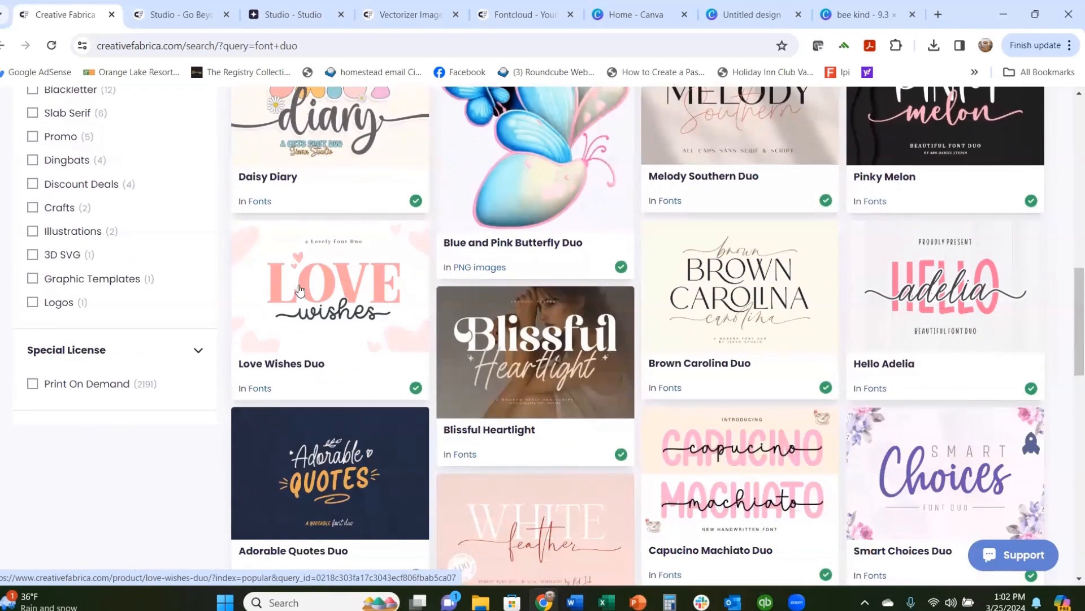
pyautogui.scroll(-2, 339, 303)
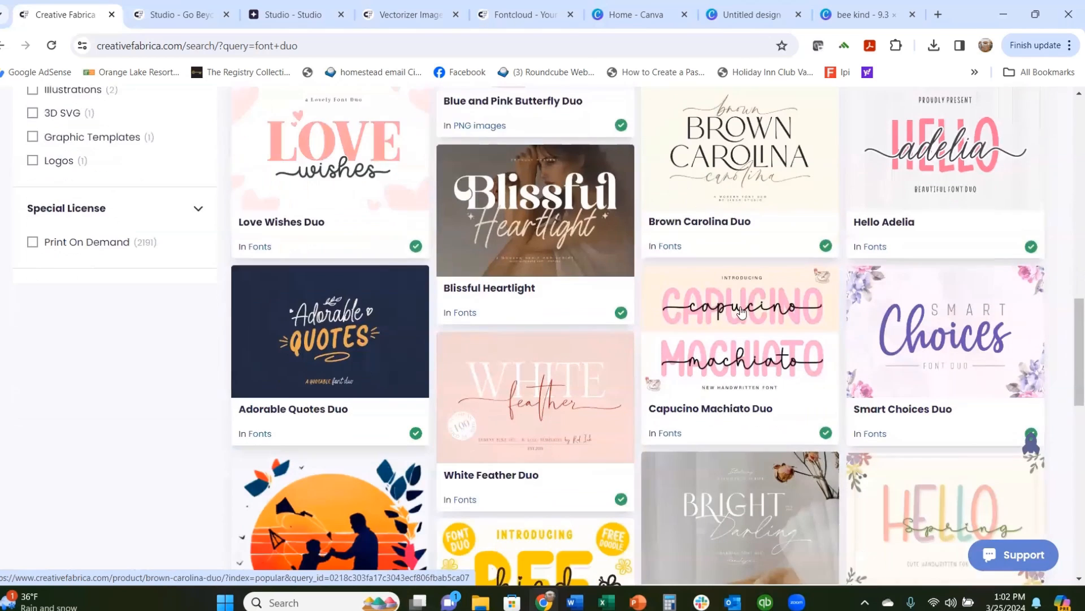
pyautogui.scroll(-1, 430, 315)
pyautogui.scroll(3, 441, 317)
pyautogui.scroll(-3, 509, 339)
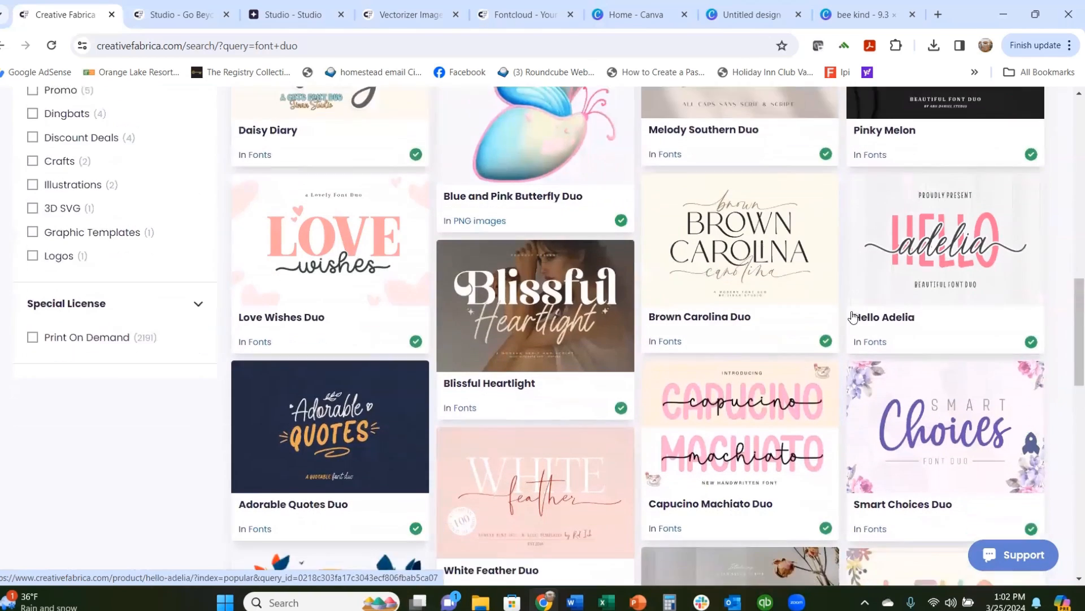
pyautogui.scroll(3, 430, 328)
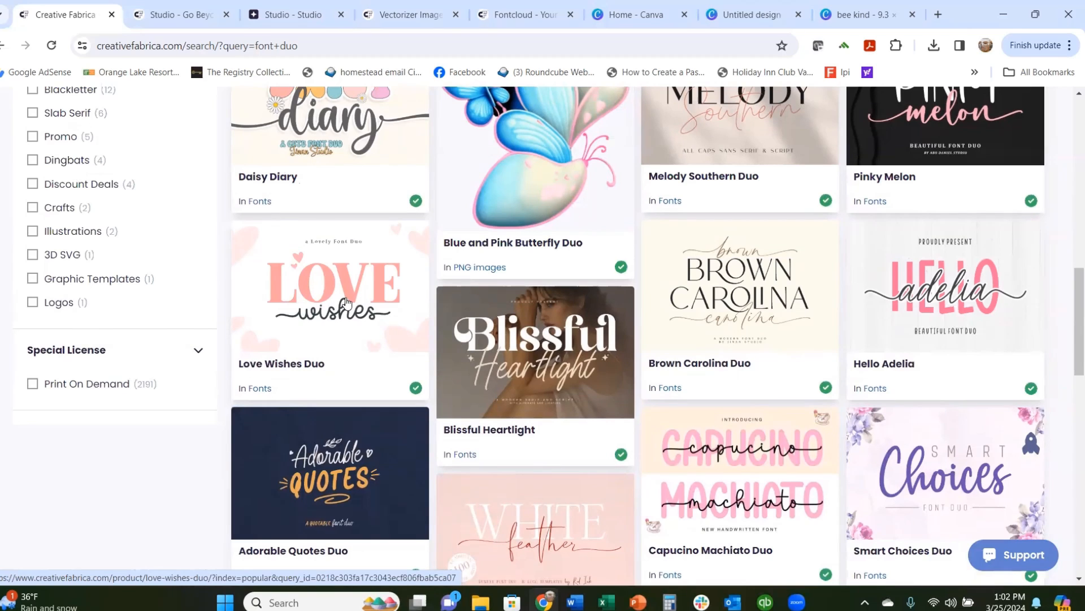
# - Open the Love Wishes Duo font's product page and download the font
pyautogui.click(274, 365)
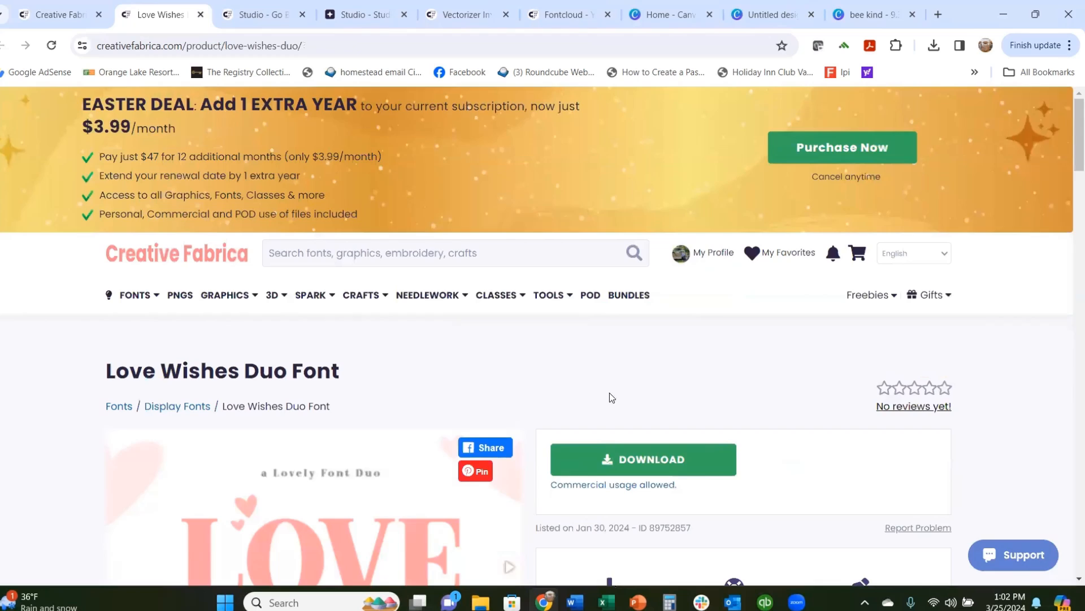
pyautogui.scroll(-2, 611, 384)
pyautogui.moveTo(936, 135)
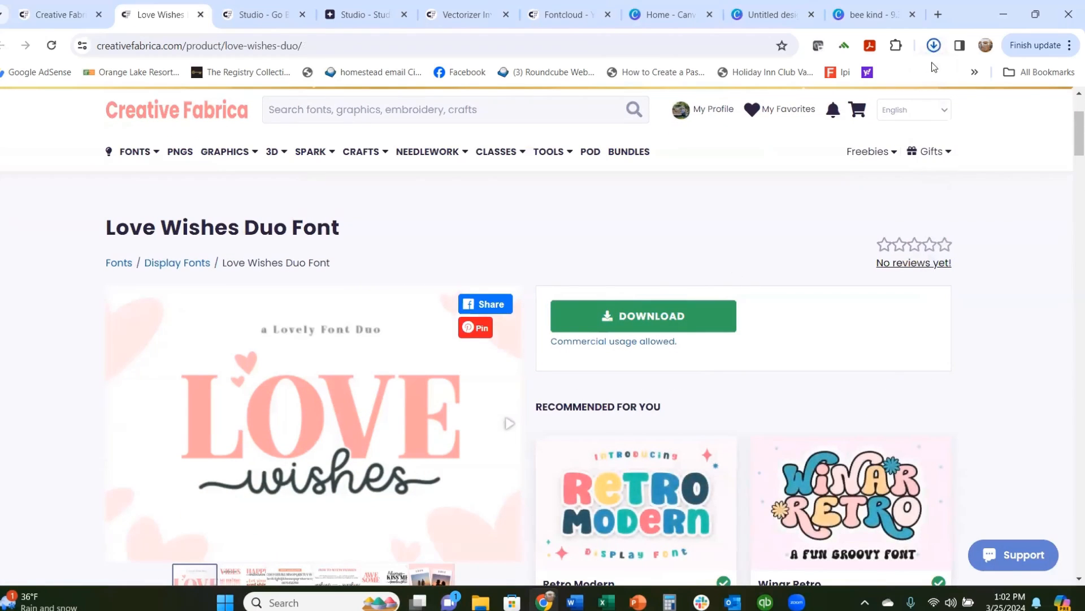
# - Open the downloaded Love-Wishes-Duo zip and extract all its files to the suggested folder in Downloads
pyautogui.click(933, 46)
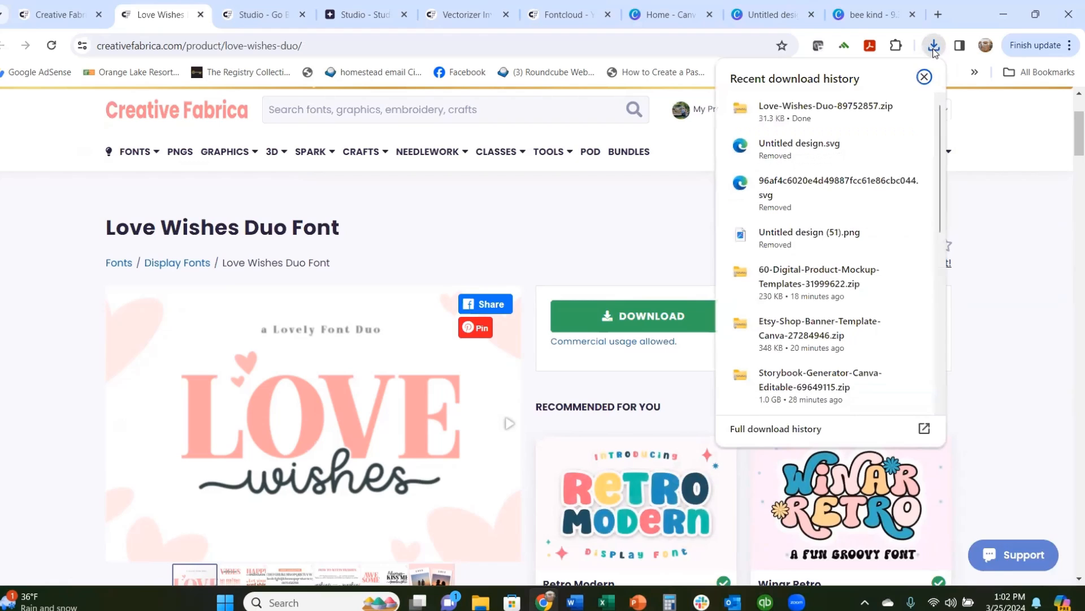
pyautogui.click(837, 119)
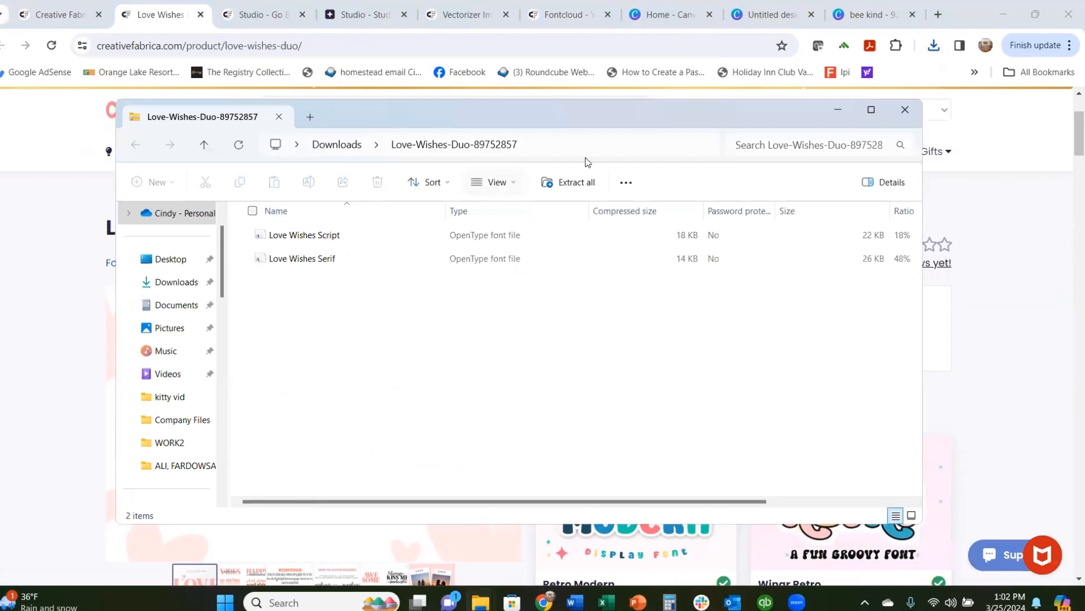
pyautogui.click(577, 186)
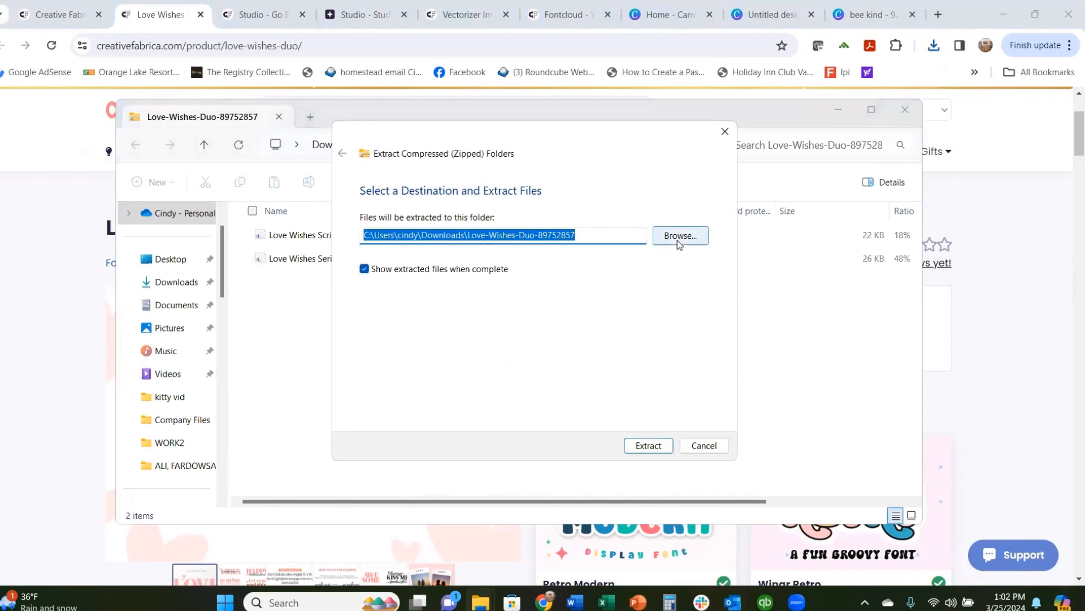
pyautogui.click(648, 446)
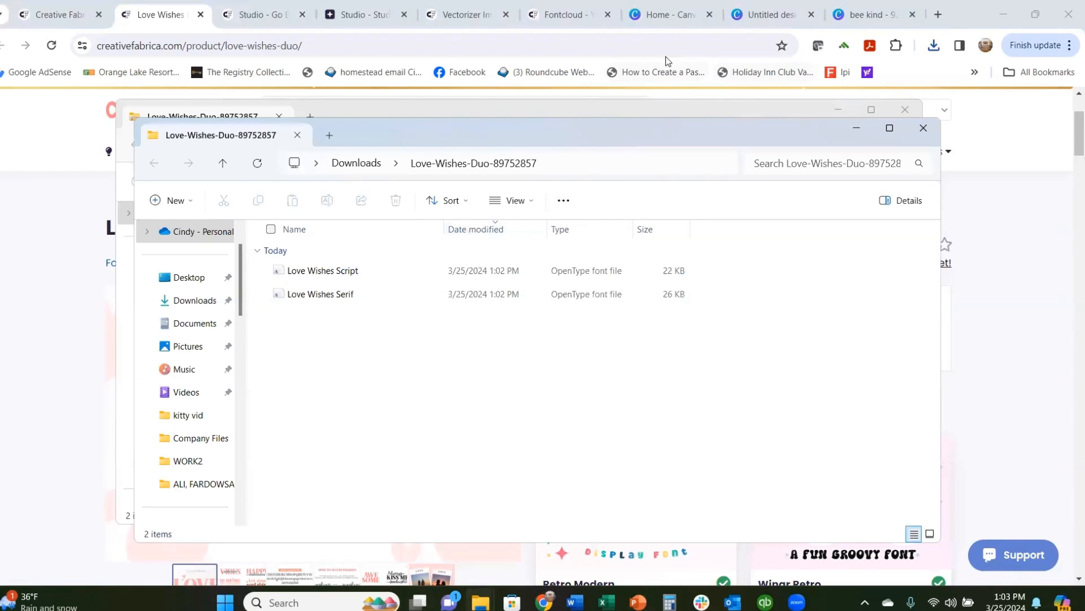
# - Switch to the Canva home page
pyautogui.click(644, 22)
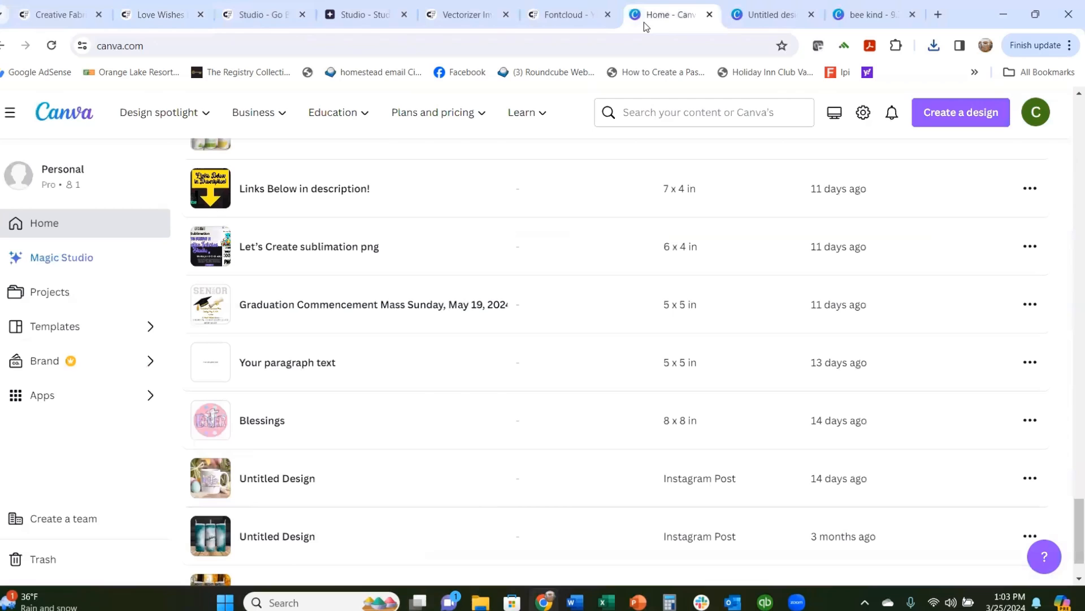
pyautogui.scroll(4, 81, 242)
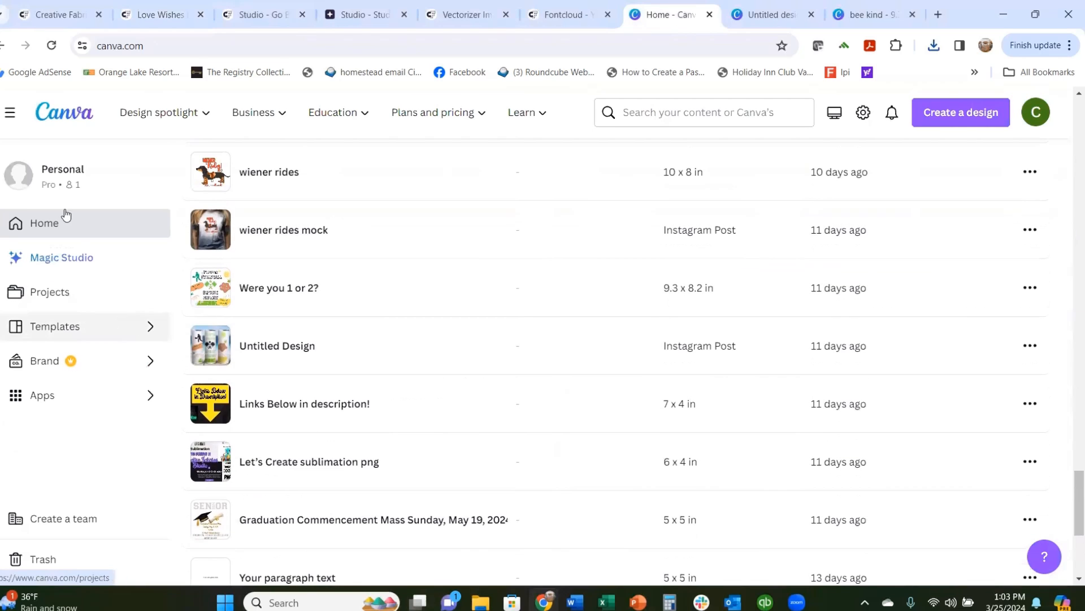
pyautogui.click(64, 114)
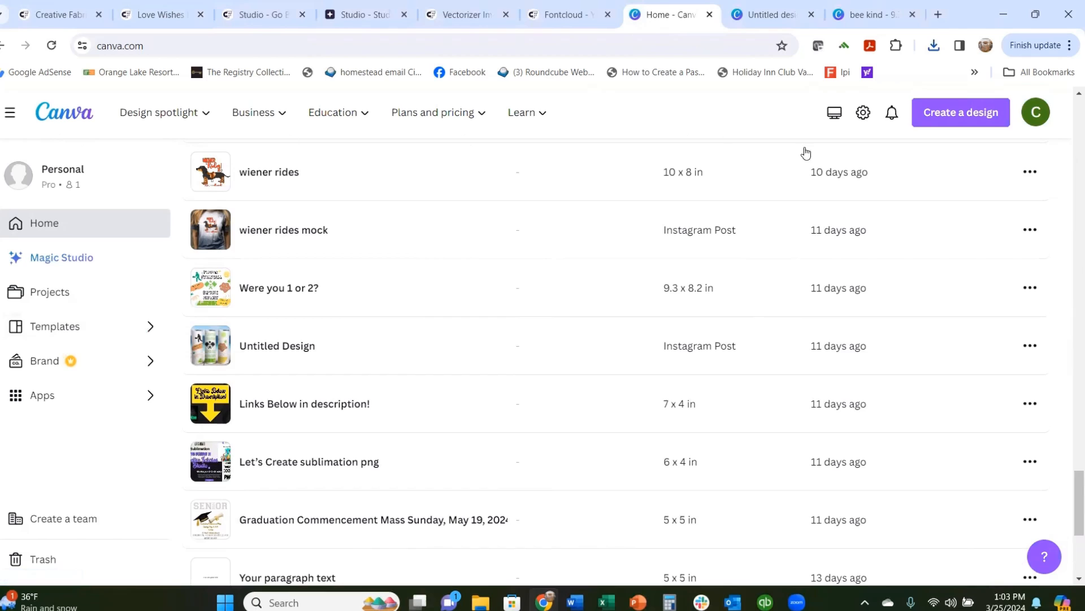
pyautogui.scroll(5, 805, 150)
pyautogui.click(952, 113)
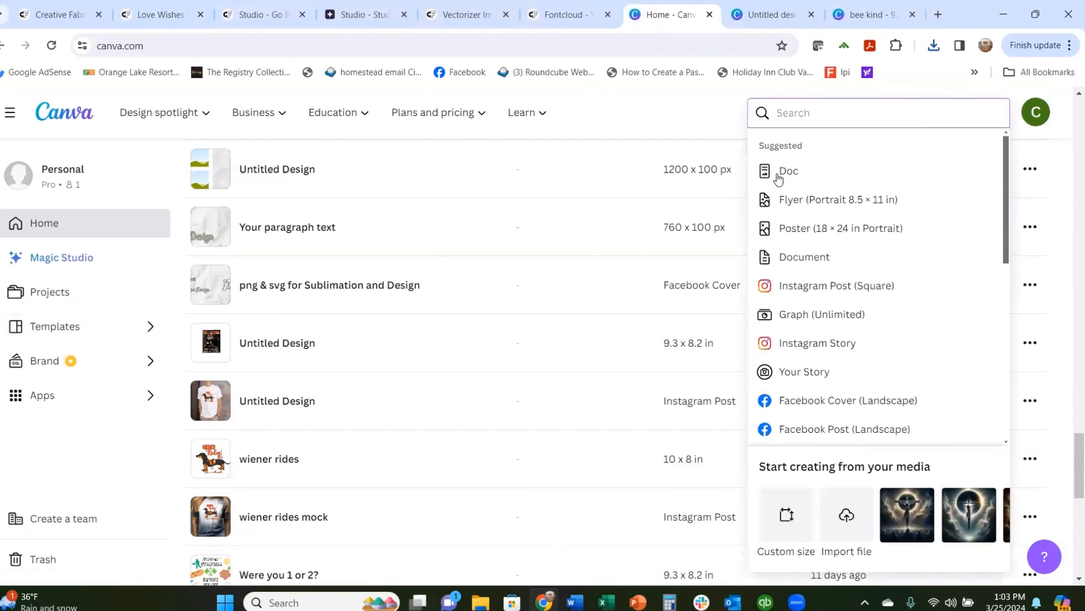
pyautogui.scroll(5, 170, 237)
pyautogui.scroll(1, 15, 274)
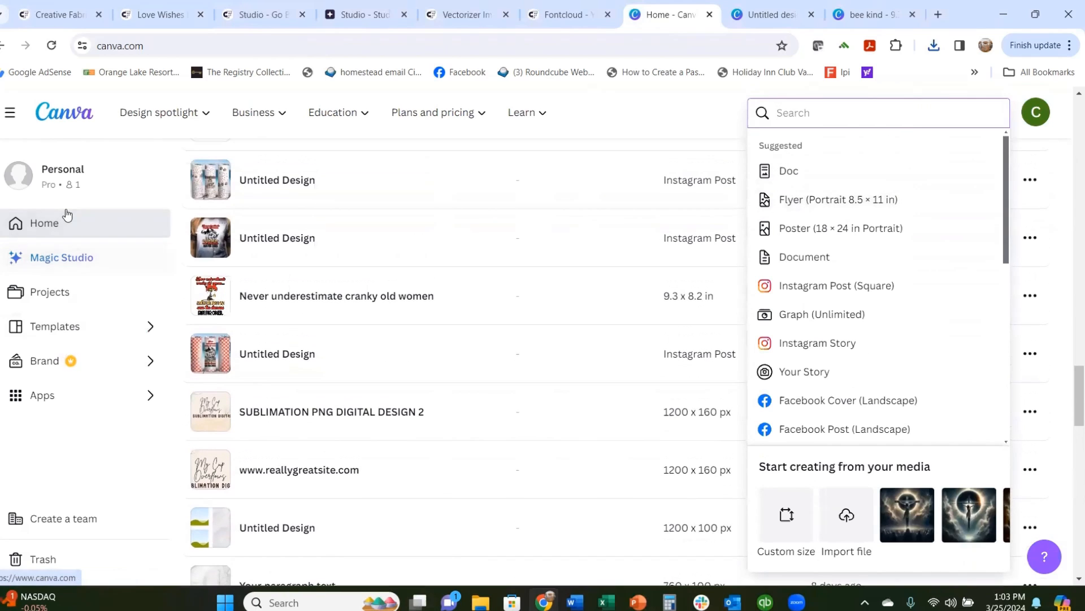
pyautogui.click(67, 213)
pyautogui.click(980, 113)
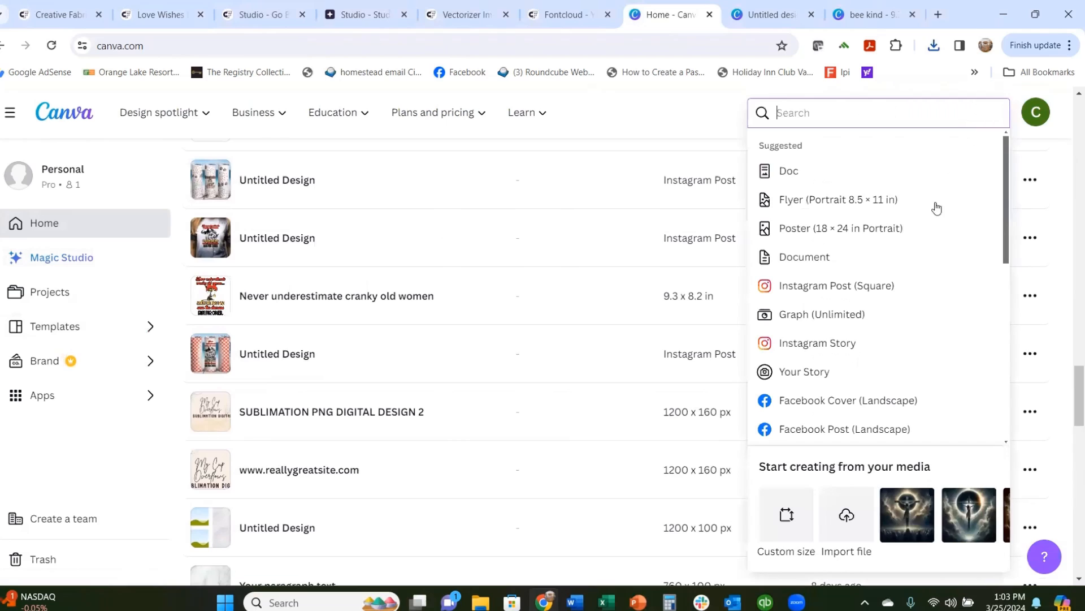
pyautogui.scroll(2, 908, 250)
pyautogui.click(798, 182)
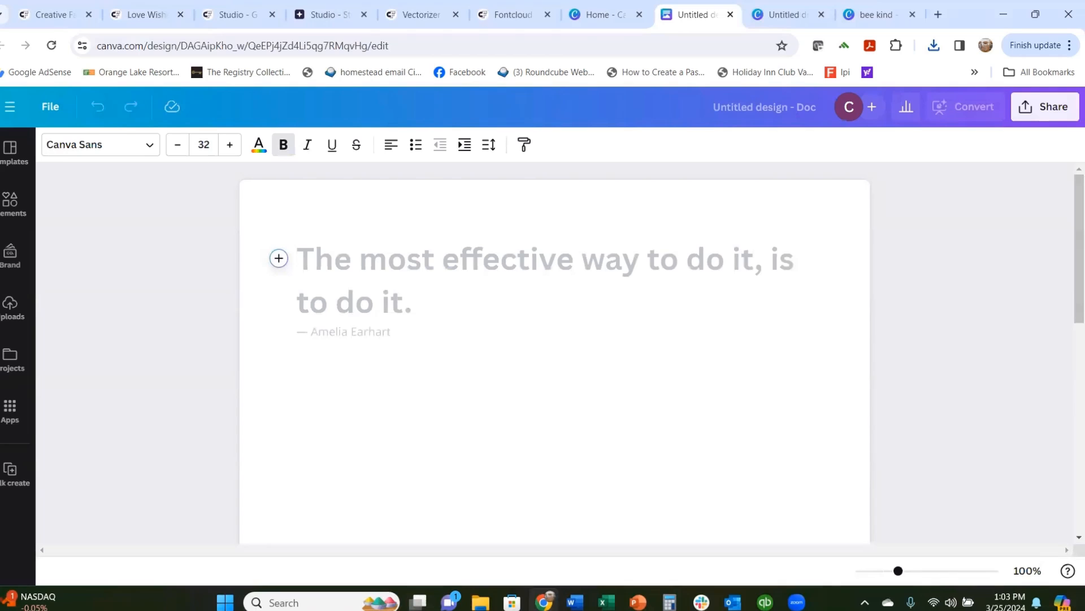
# - Create a new custom-size design of 5 × 5 in from the Canva home page
pyautogui.click(576, 21)
pyautogui.scroll(15, 362, 249)
pyautogui.scroll(1, 331, 258)
pyautogui.scroll(-2, 321, 412)
pyautogui.scroll(3, 321, 413)
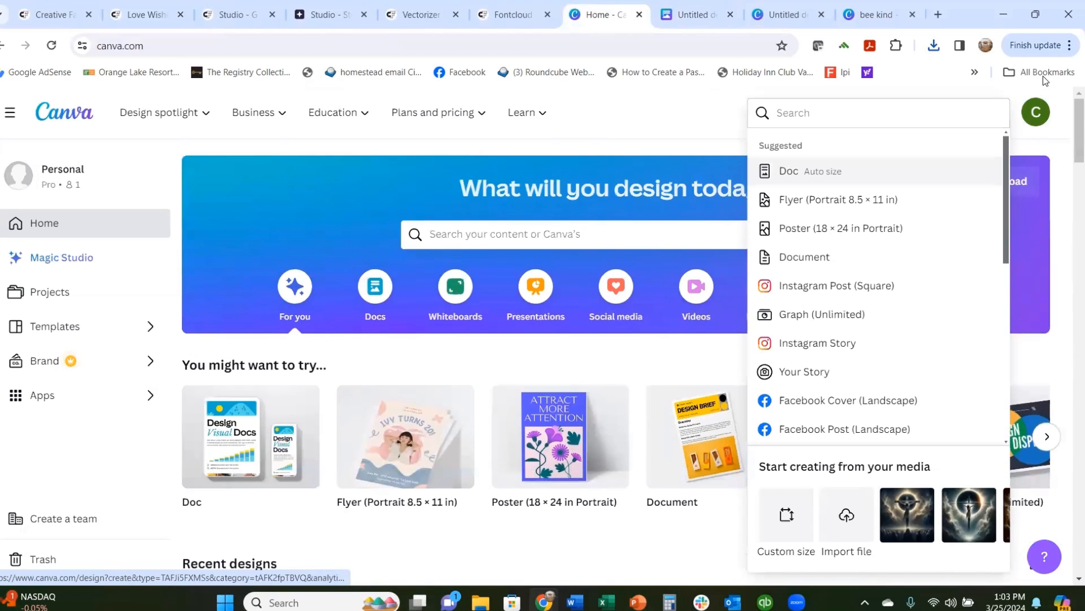
pyautogui.click(1043, 153)
pyautogui.click(934, 182)
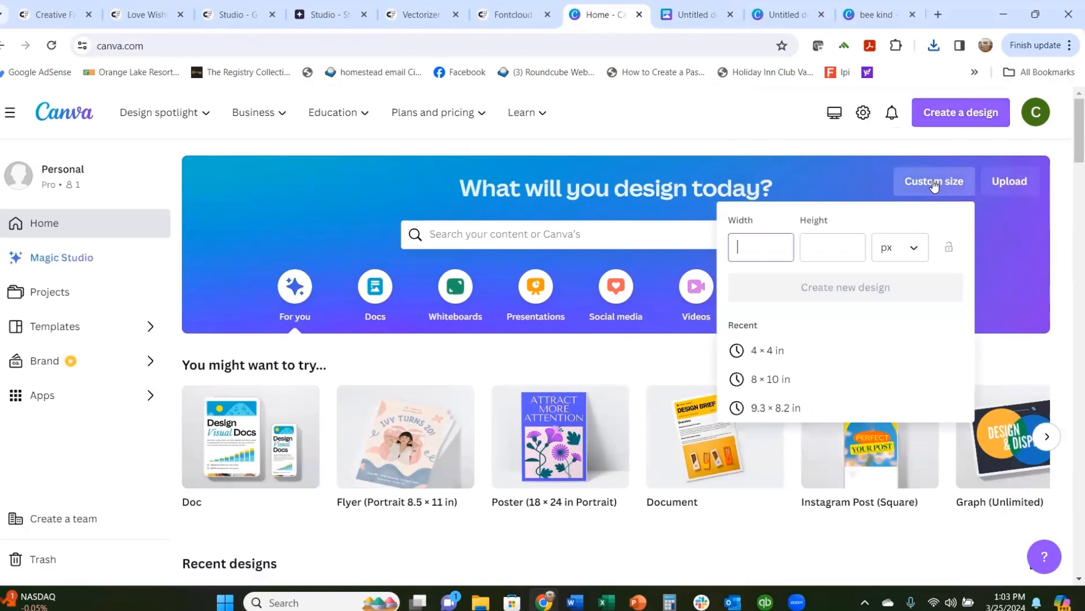
pyautogui.click(916, 249)
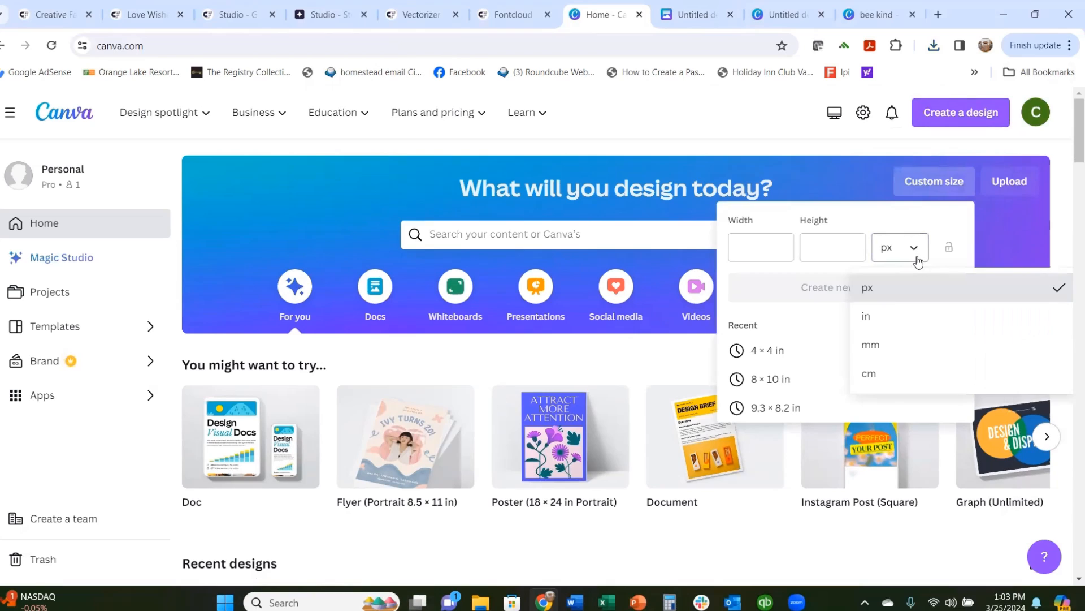
pyautogui.click(864, 321)
pyautogui.click(759, 250)
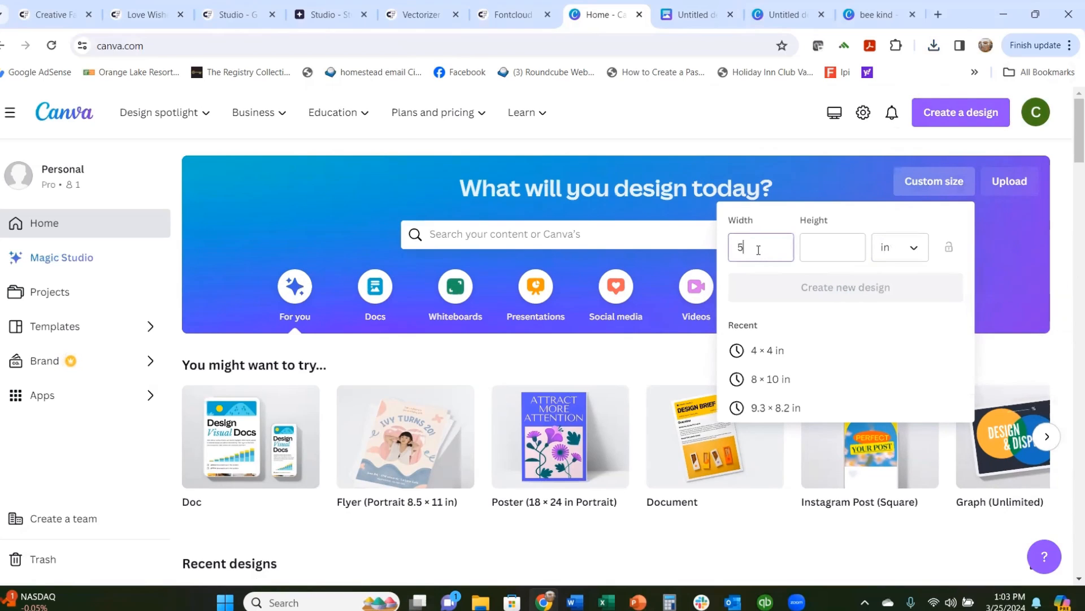
pyautogui.press('Tab')
pyautogui.write('5')
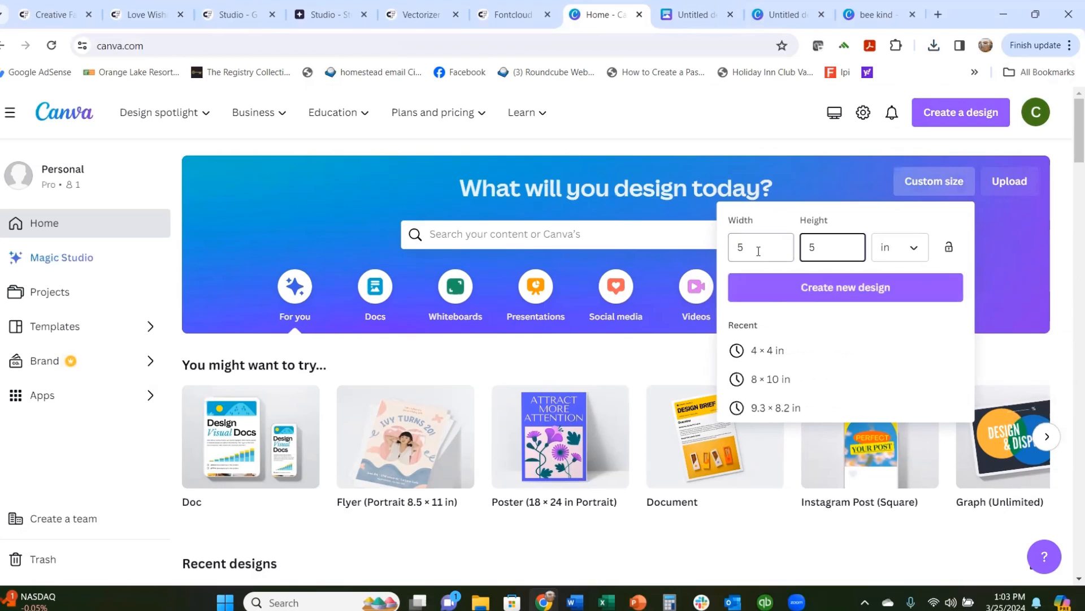
pyautogui.click(893, 290)
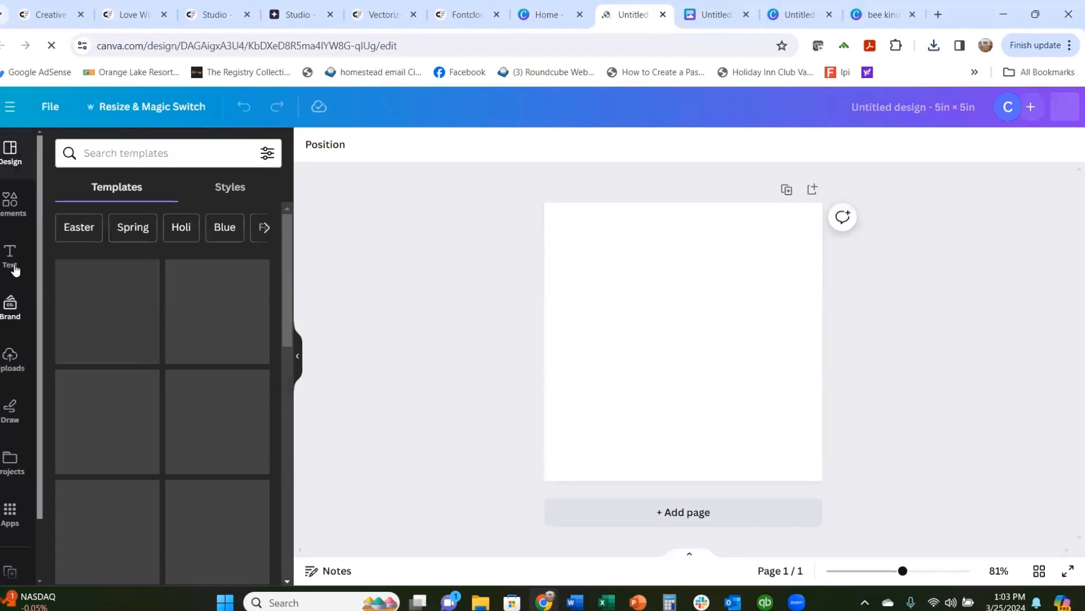
# - Add a text box to the blank page and bring up the font choices for it
pyautogui.click(14, 266)
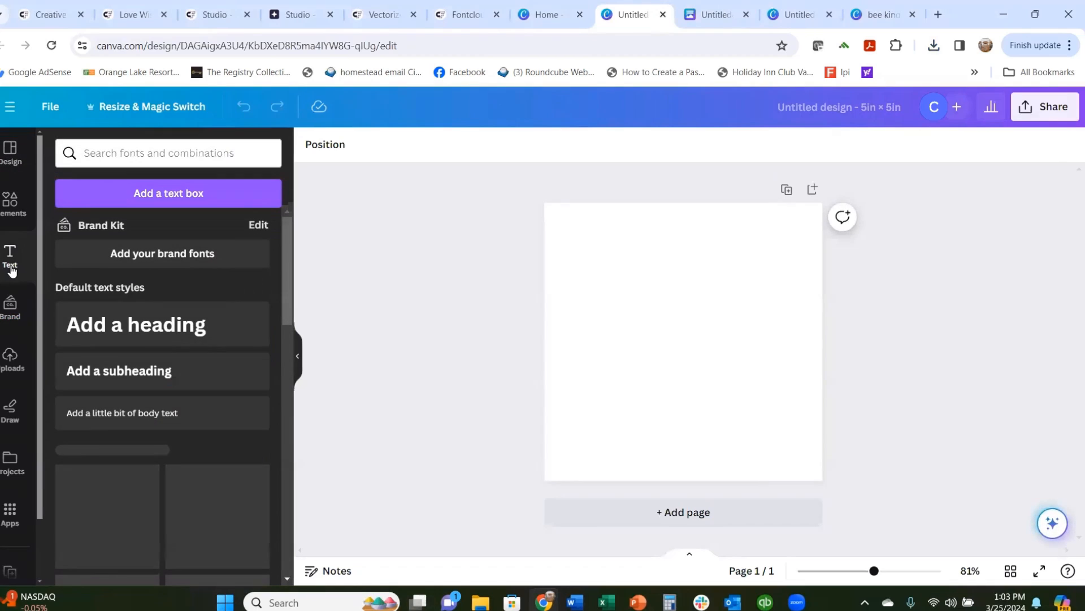
pyautogui.click(182, 195)
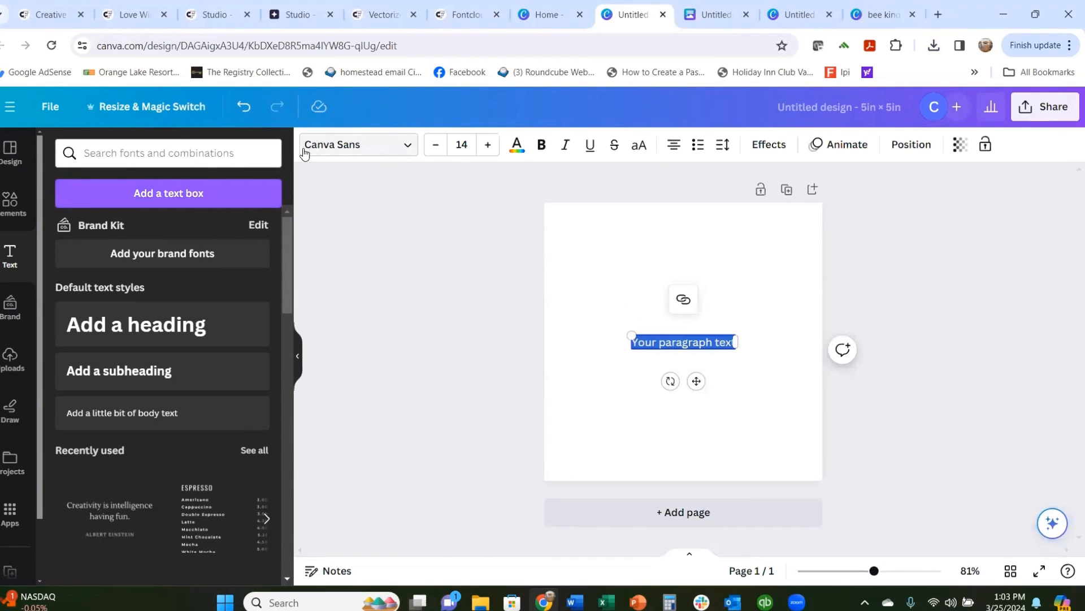
pyautogui.click(407, 147)
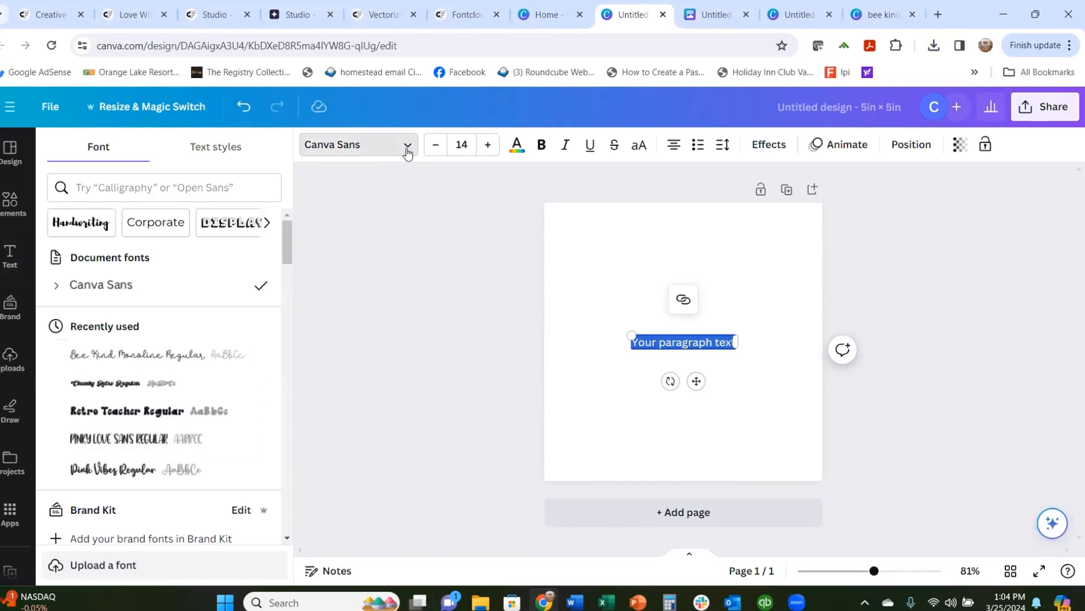
pyautogui.scroll(-1, 109, 395)
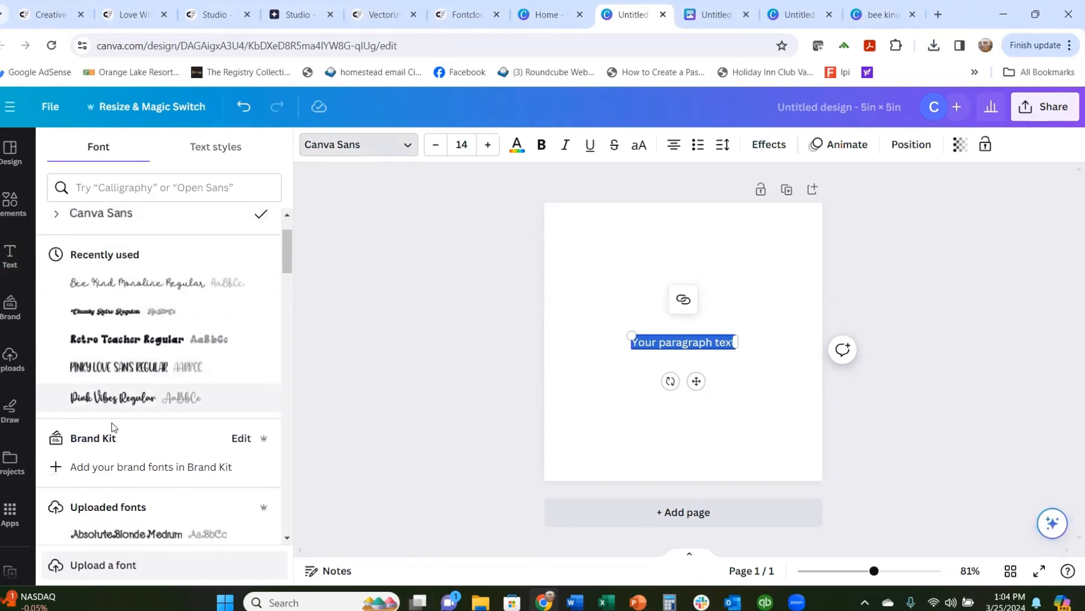
# - Upload the Love Wishes Script and Love Wishes Serif font files from the Love-Wishes-Duo-89752857 folder in Downloads, confirming the right to use them
pyautogui.click(102, 565)
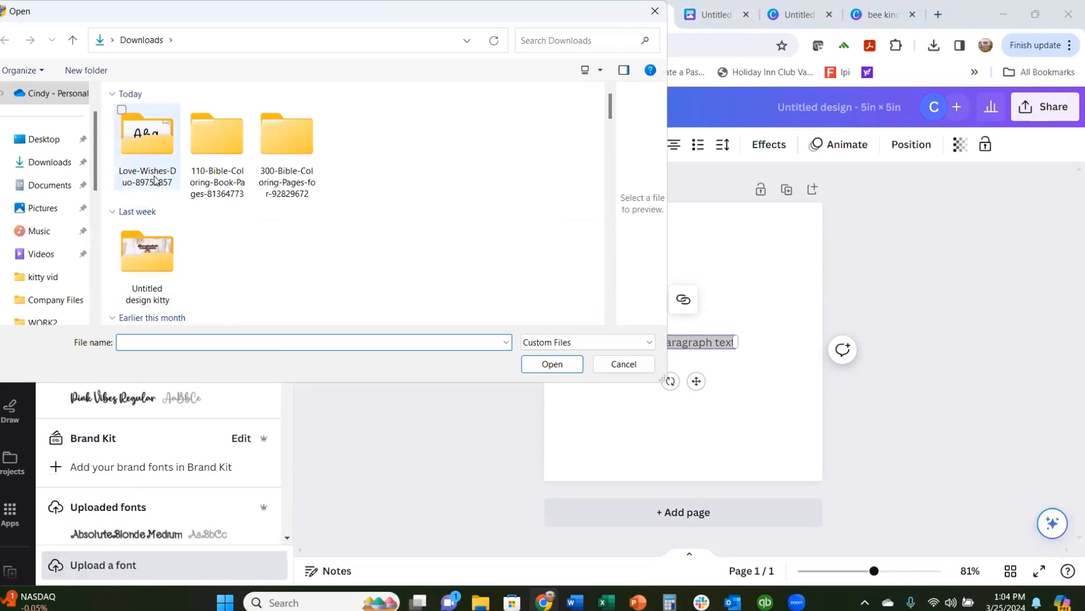
pyautogui.doubleClick(156, 167)
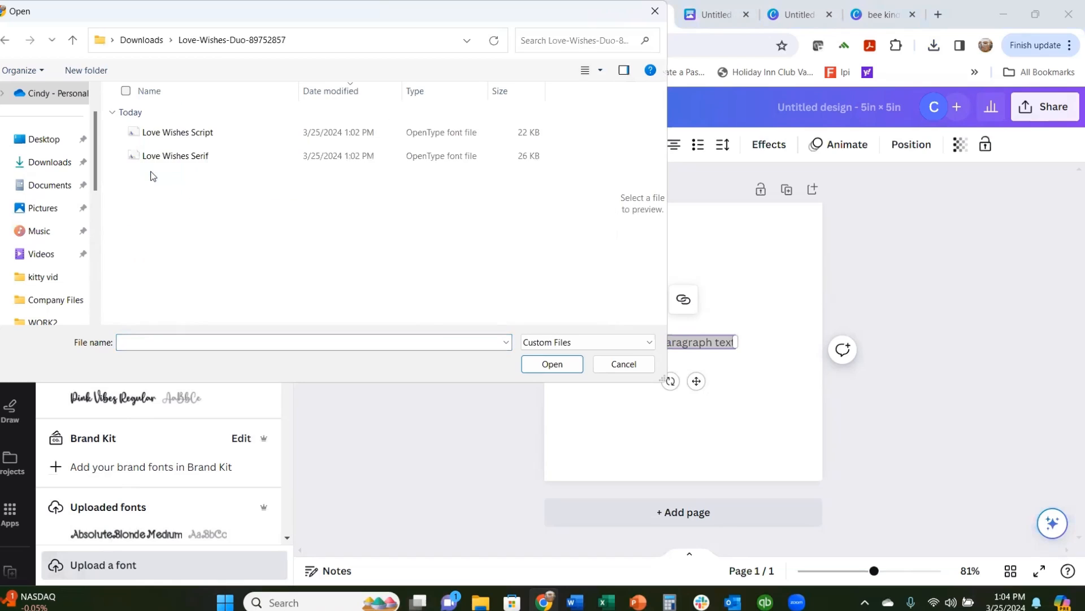
pyautogui.click(168, 137)
pyautogui.click(121, 156)
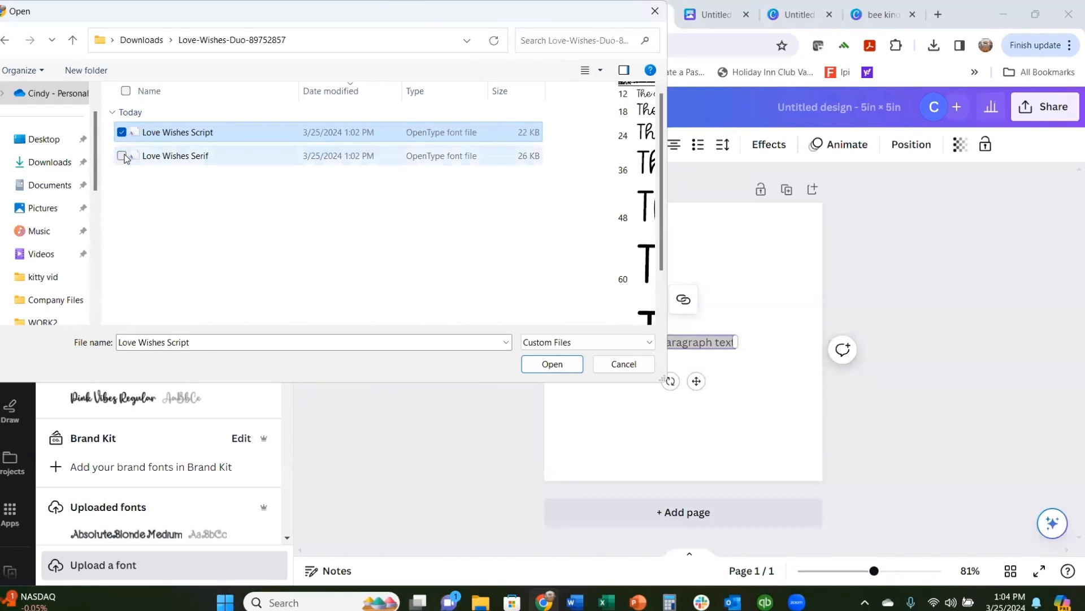
pyautogui.click(553, 364)
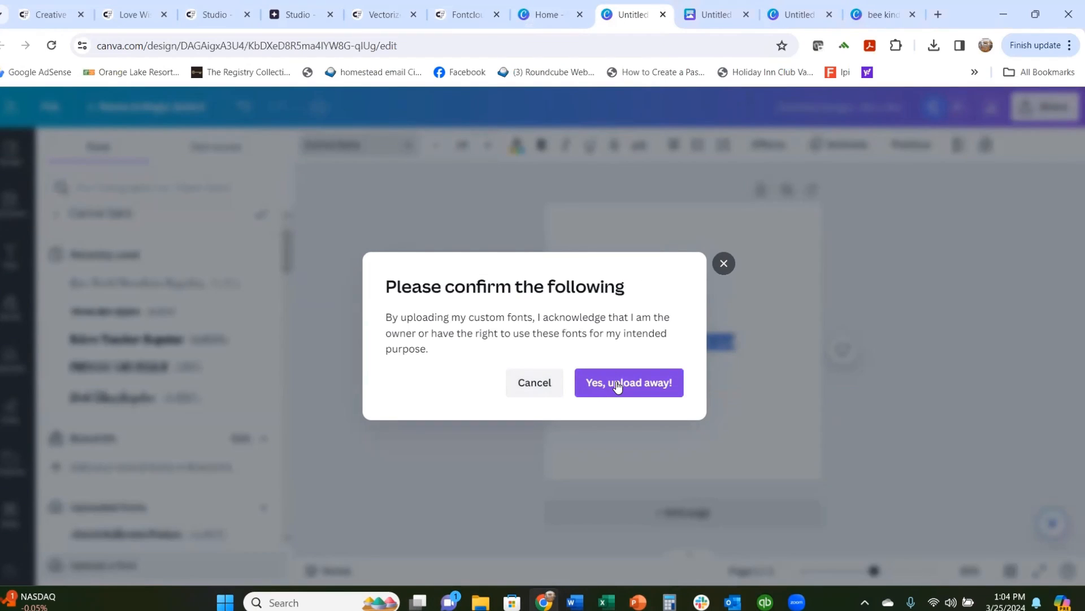
pyautogui.click(618, 385)
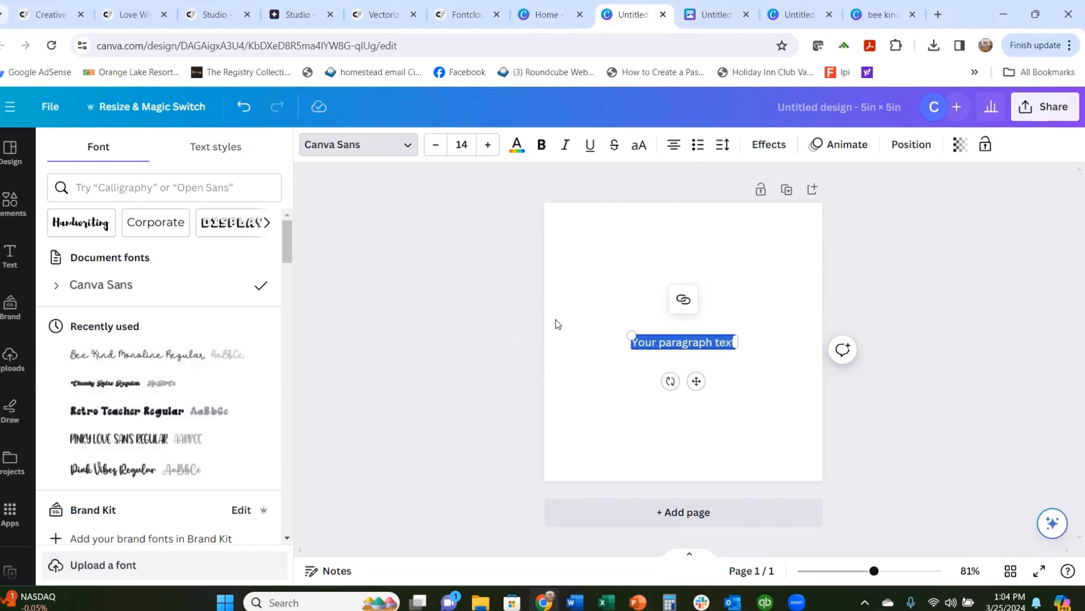
# - Apply the uploaded Love Wishes Script Regular font to the text box
pyautogui.scroll(-4, 194, 423)
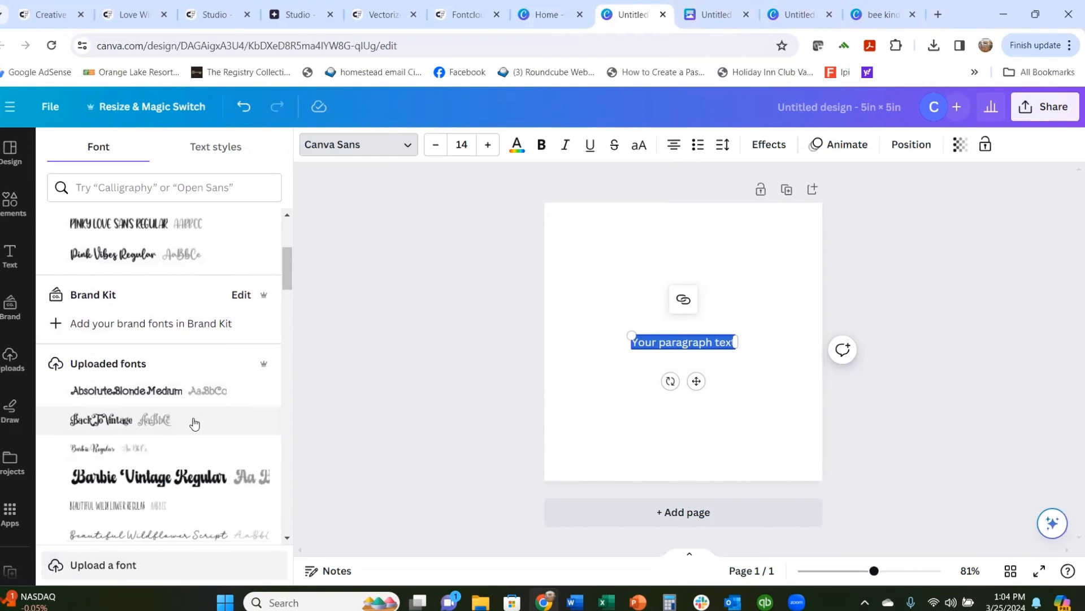
pyautogui.scroll(-15, 186, 416)
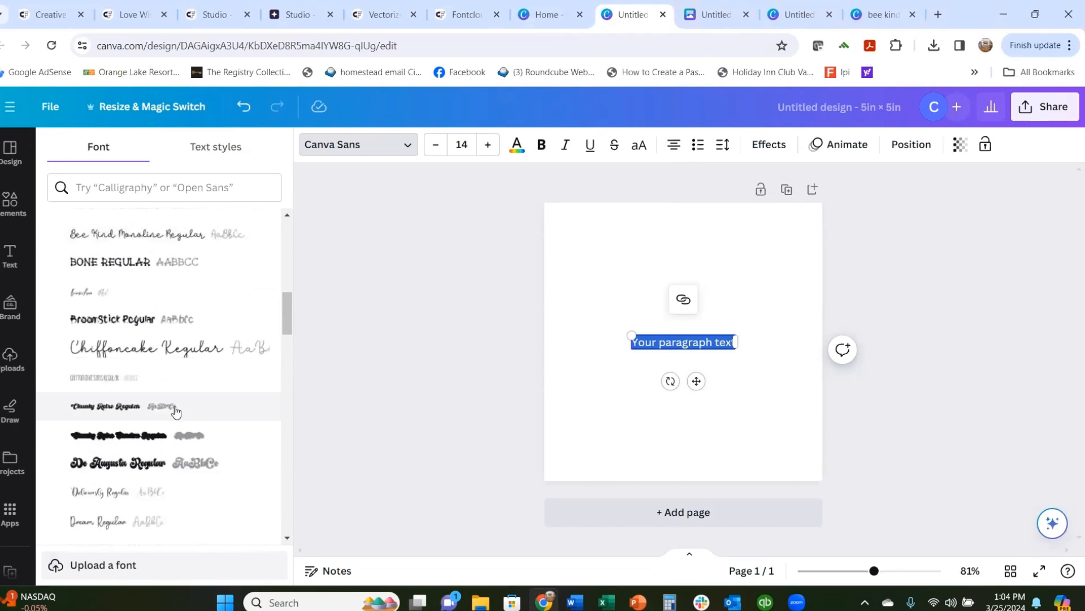
pyautogui.scroll(-12, 172, 413)
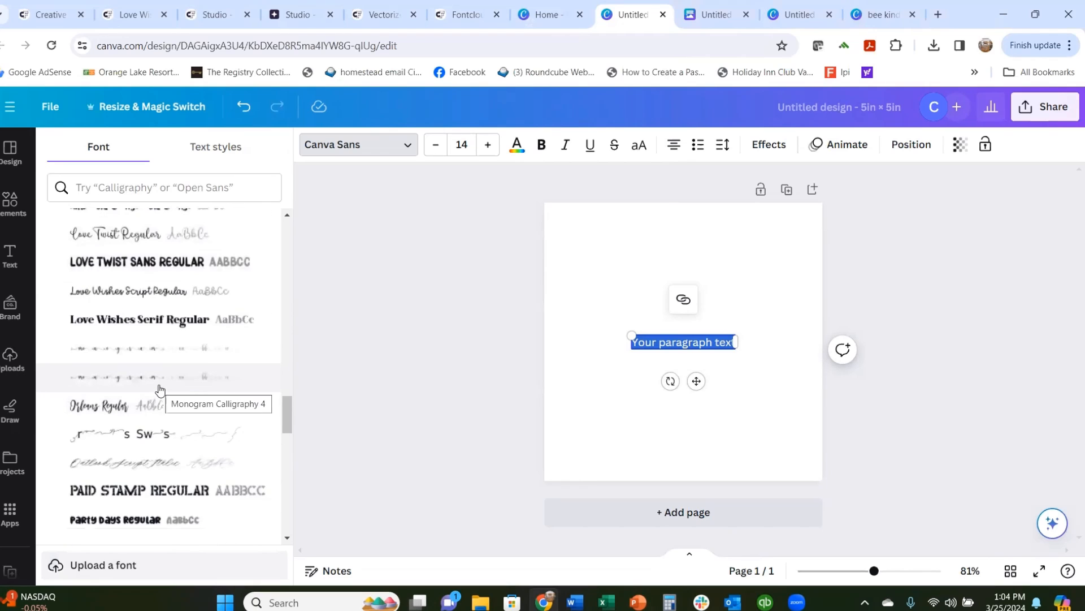
pyautogui.scroll(2, 147, 378)
pyautogui.click(125, 373)
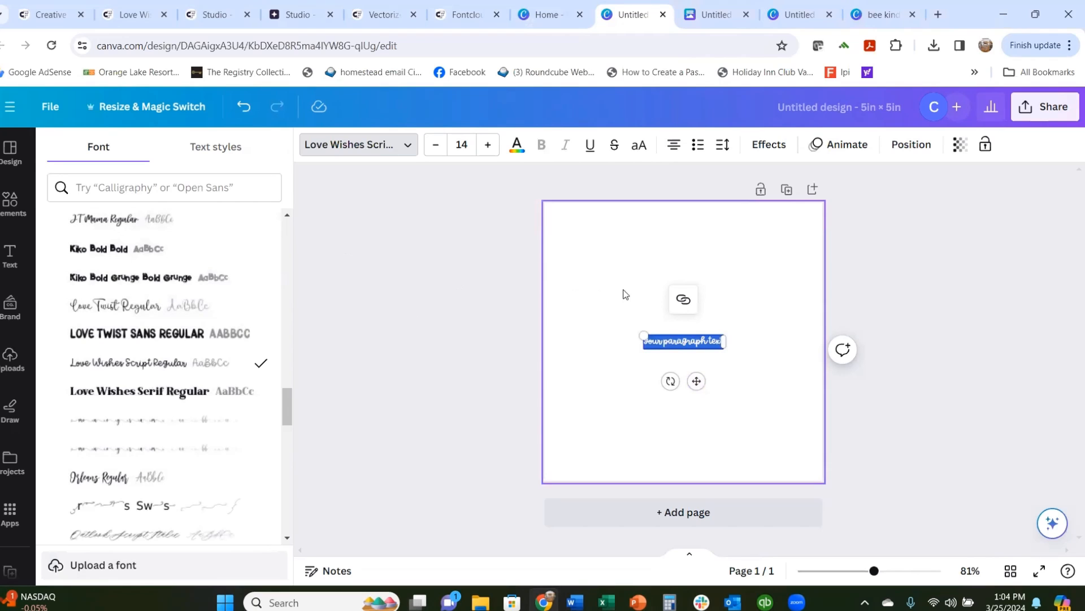
# - Enlarge the script text to about size 29 and move it above the middle of the page
pyautogui.moveTo(643, 333); pyautogui.dragTo(558, 321)
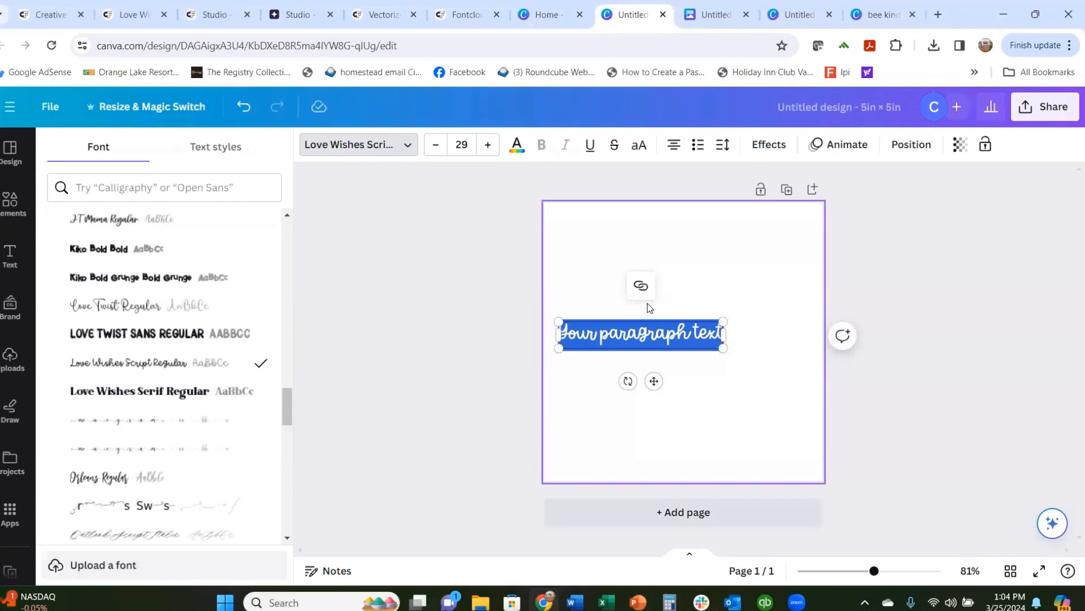
pyautogui.click(653, 342)
pyautogui.click(751, 279)
pyautogui.moveTo(682, 332); pyautogui.dragTo(723, 289)
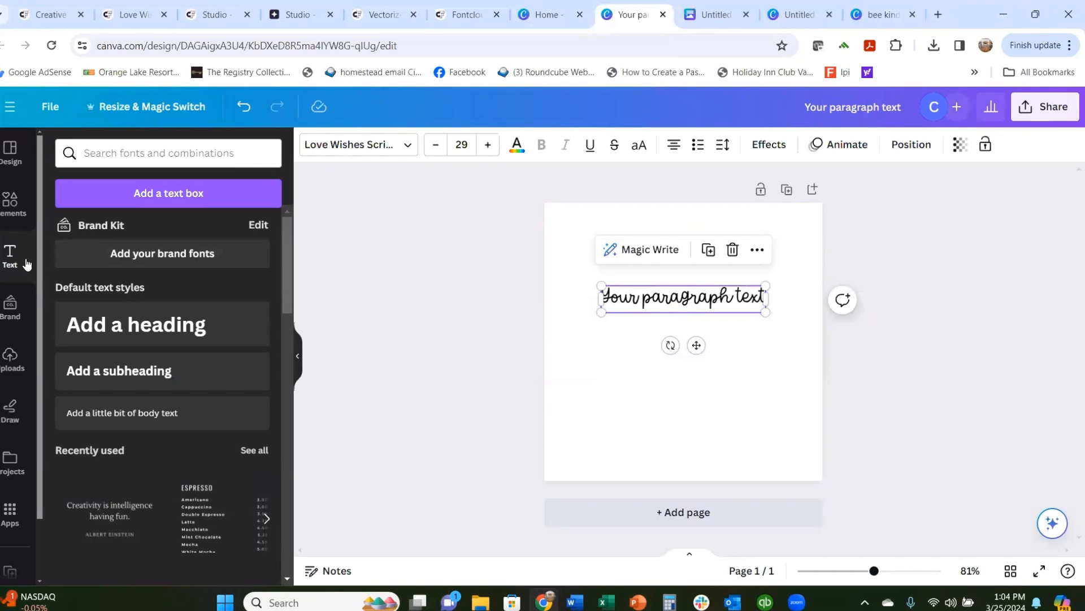
# - Add a second text box and set its font to Love Wishes Serif Regular
pyautogui.click(170, 194)
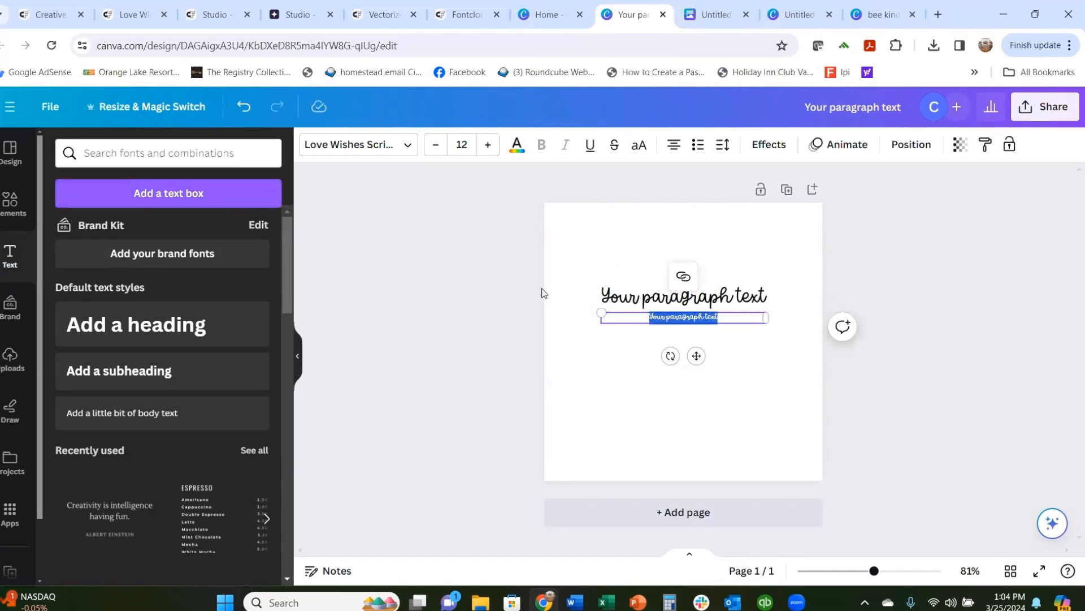
pyautogui.click(404, 145)
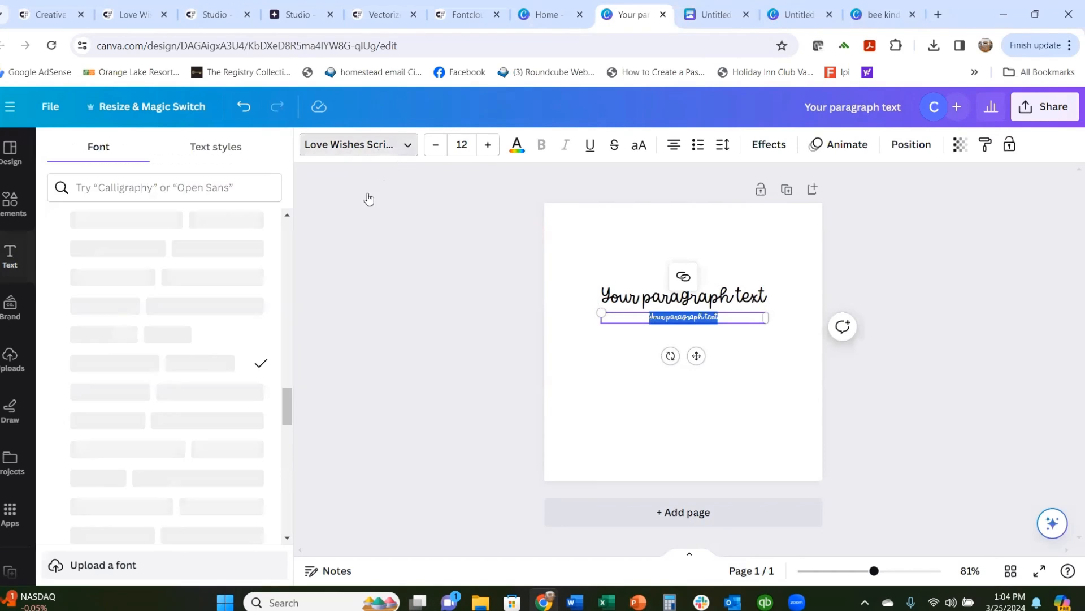
pyautogui.click(164, 391)
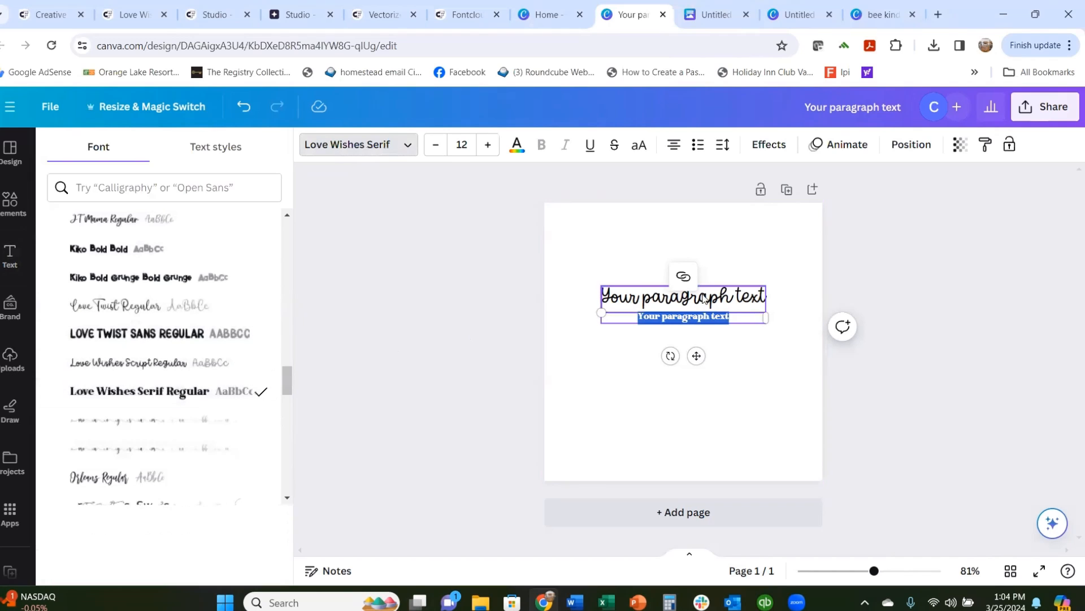
pyautogui.click(768, 391)
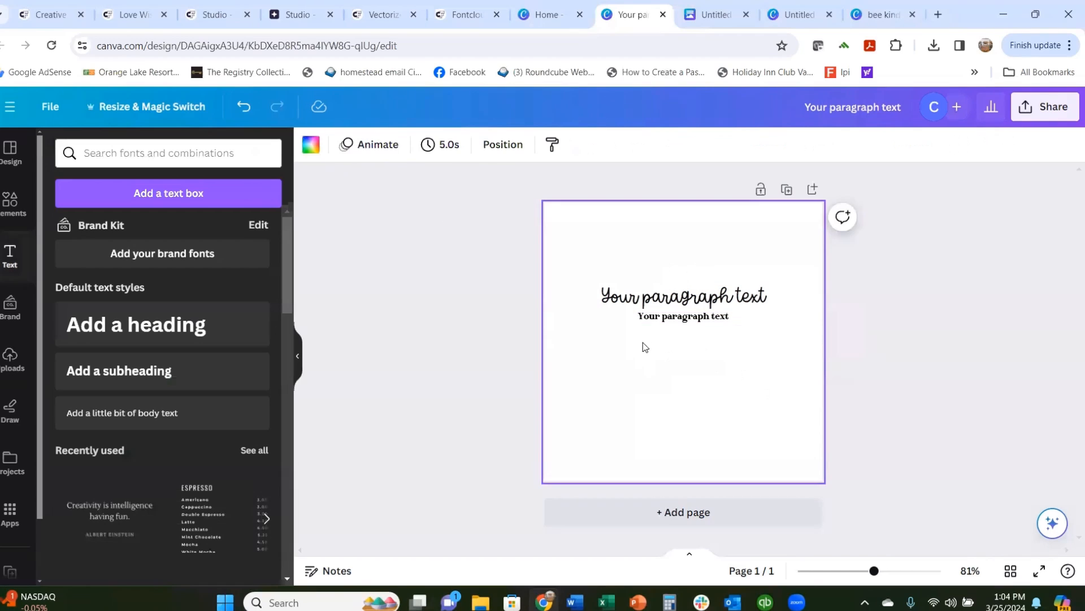
# - Enlarge the serif text to about size 16.1 and place it lower, beneath the script text
pyautogui.click(648, 316)
pyautogui.moveTo(599, 309); pyautogui.dragTo(544, 309)
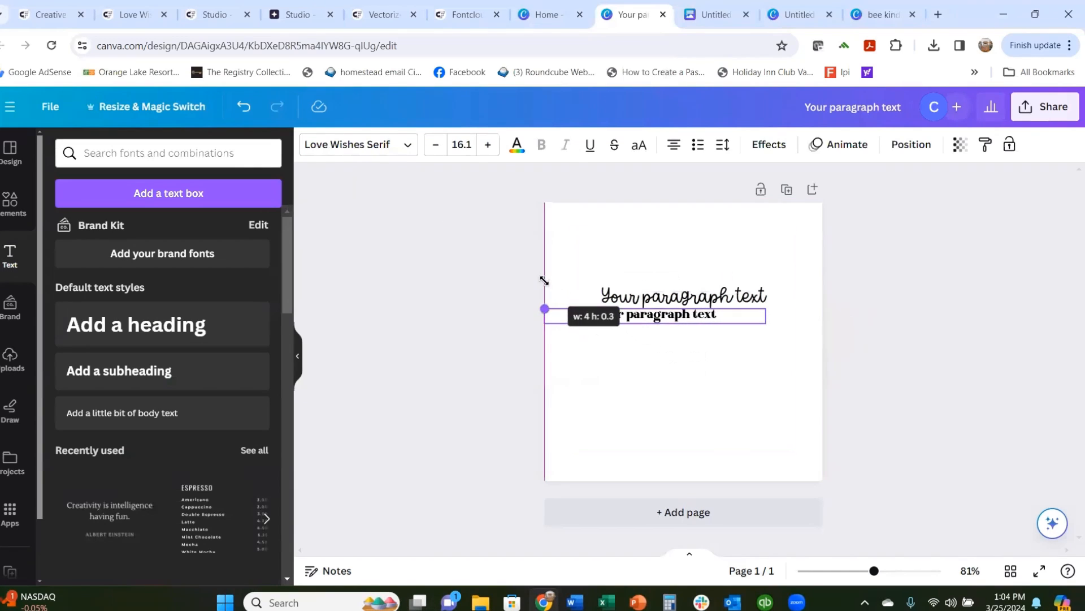
pyautogui.moveTo(667, 321); pyautogui.dragTo(688, 347)
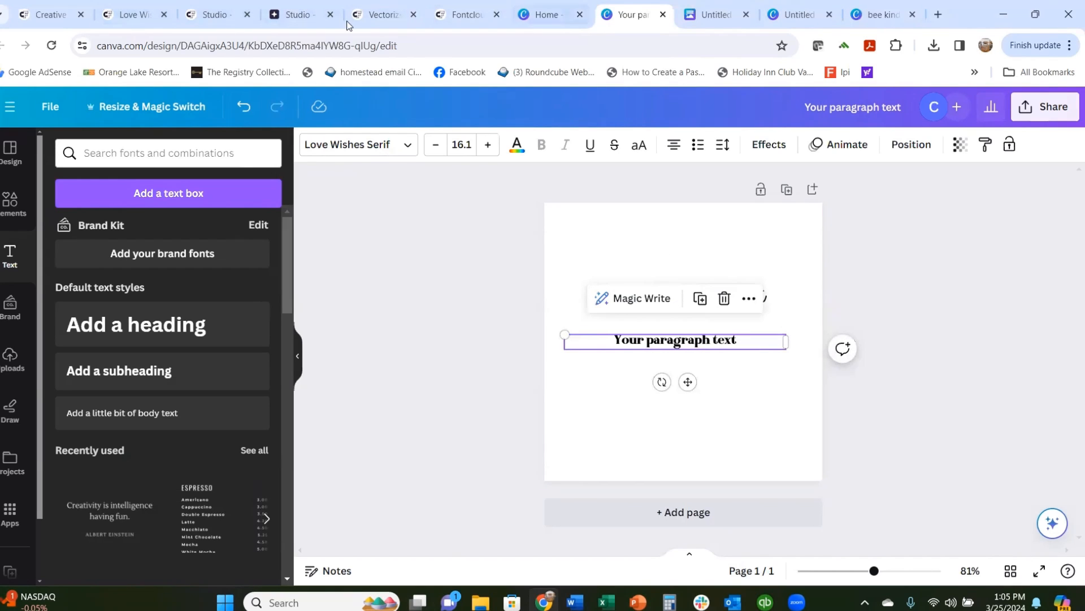
# - Return to the font duo search results on Creative Fabrica
pyautogui.click(65, 16)
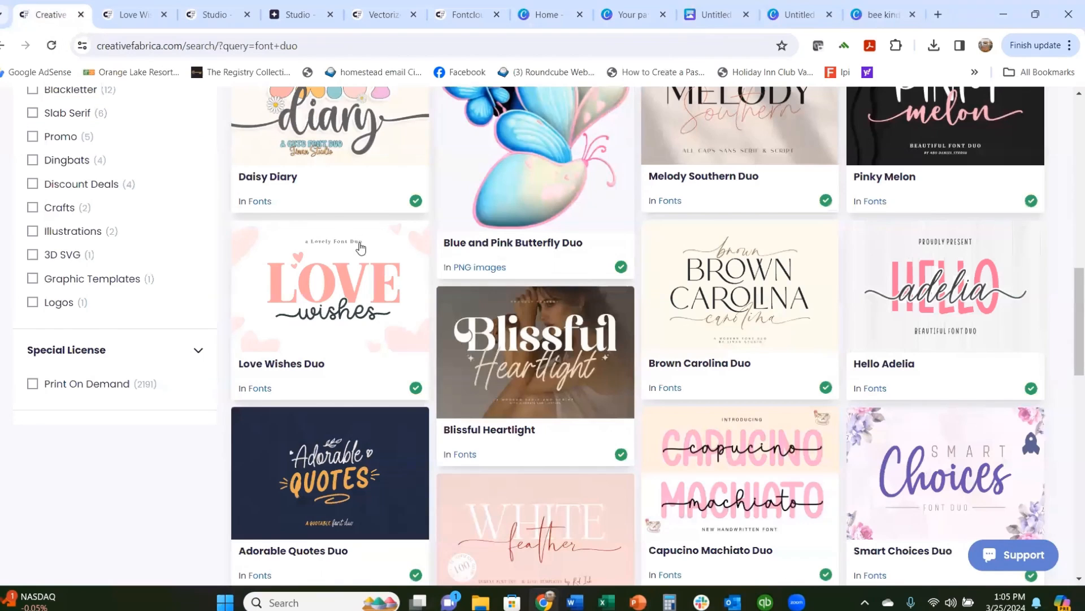
# - Open the Fontcloud font manager from Creative Fabrica's tools
pyautogui.scroll(15, 537, 171)
pyautogui.moveTo(554, 275)
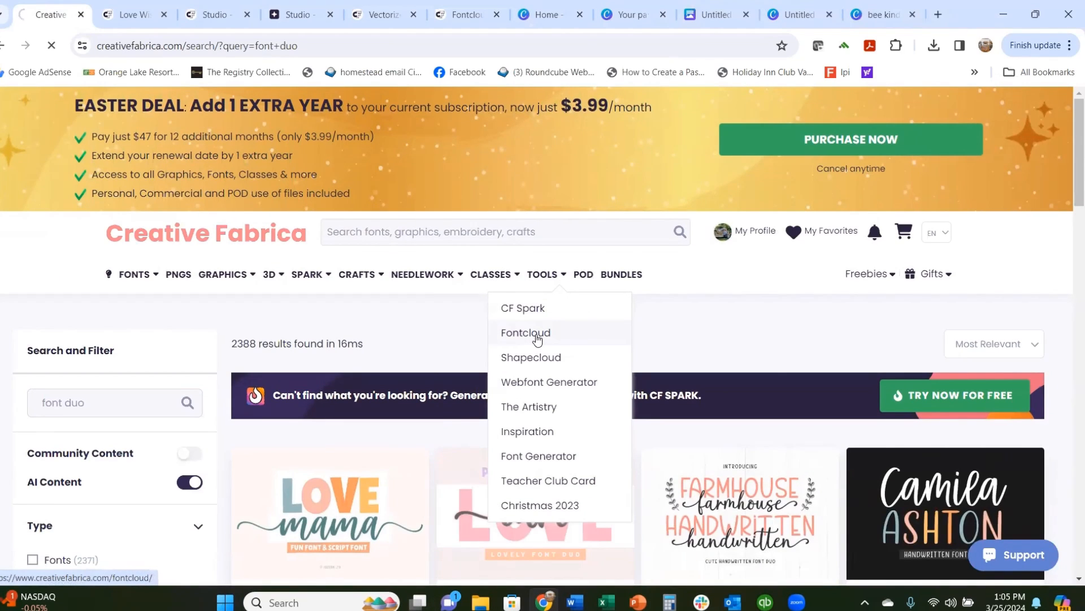
pyautogui.scroll(-5, 276, 331)
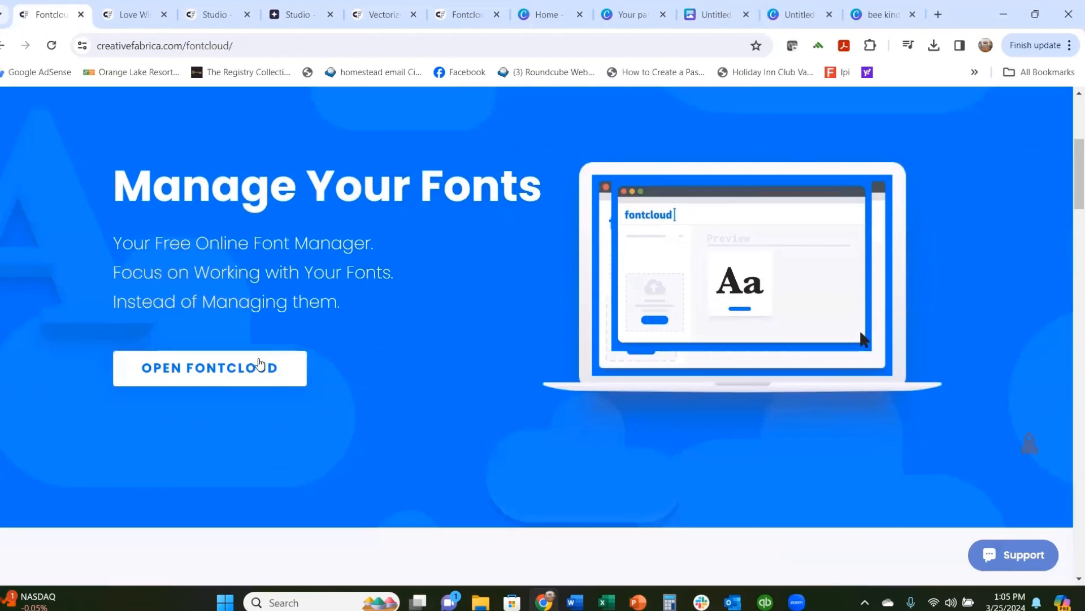
pyautogui.scroll(-1, 263, 360)
pyautogui.click(229, 299)
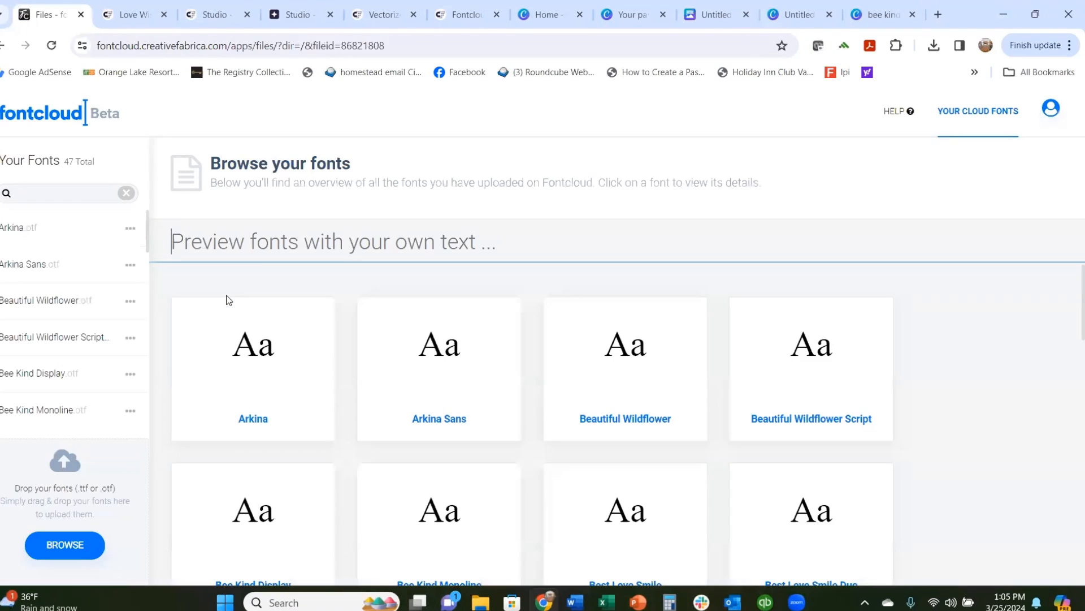
# - Upload both Love Wishes font files, Script and Serif, from the Love-Wishes-Duo-89752857 folder to Fontcloud
pyautogui.scroll(-3, 228, 299)
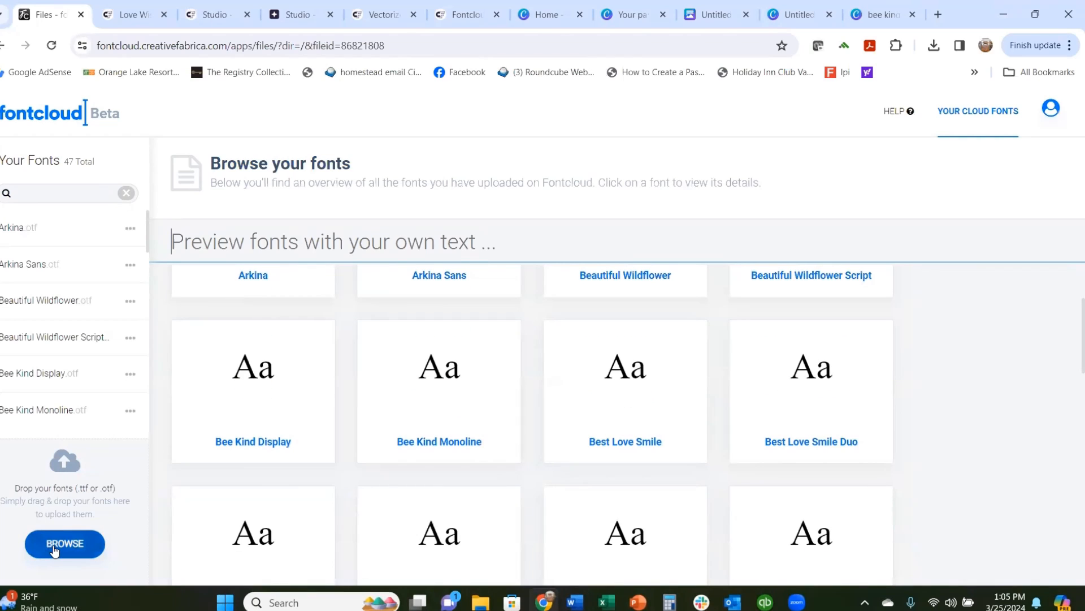
pyautogui.click(52, 546)
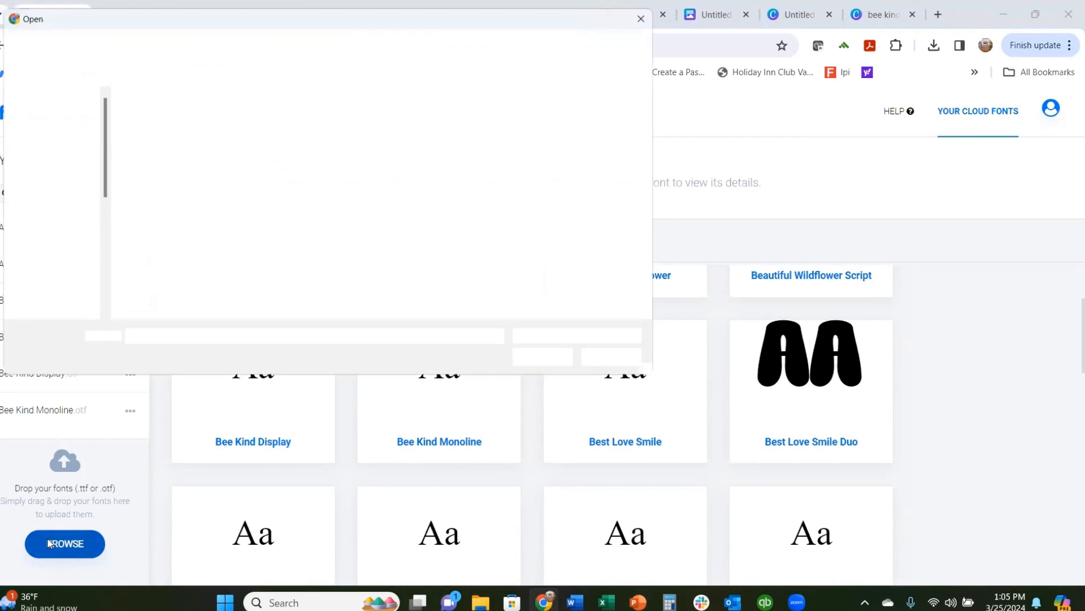
pyautogui.click(126, 91)
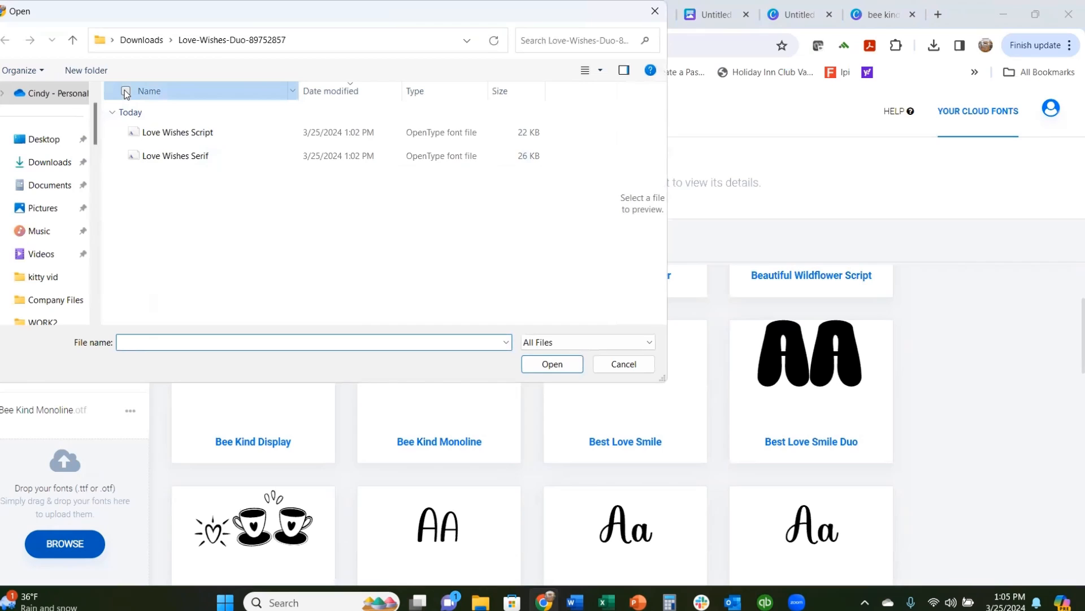
pyautogui.click(552, 365)
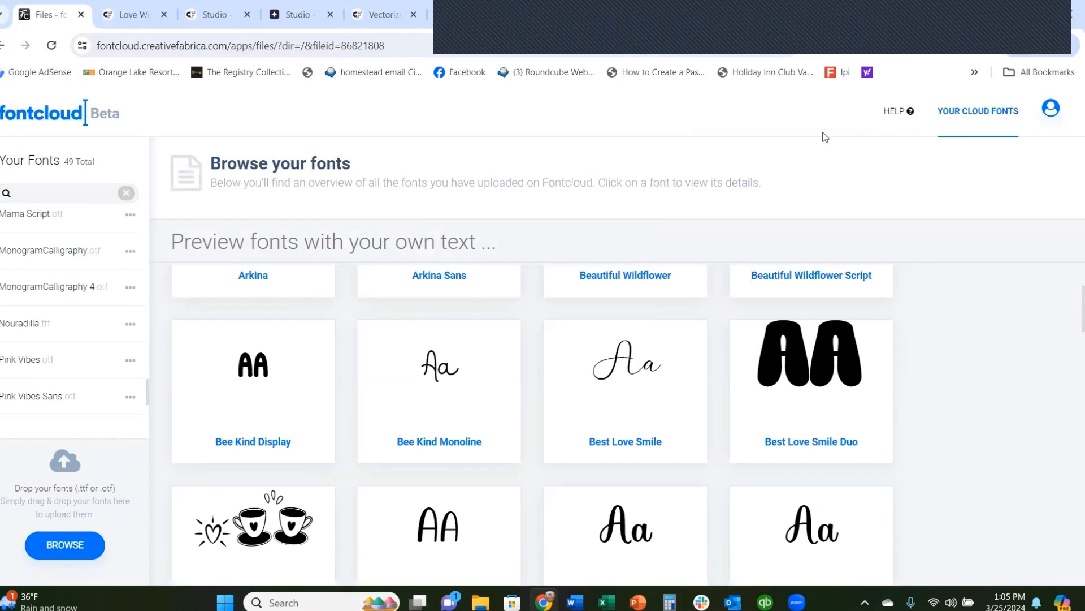
# - Find Love Wishes Script in the list of uploaded fonts and open its glyph overview
pyautogui.scroll(3, 403, 276)
pyautogui.scroll(3, 48, 317)
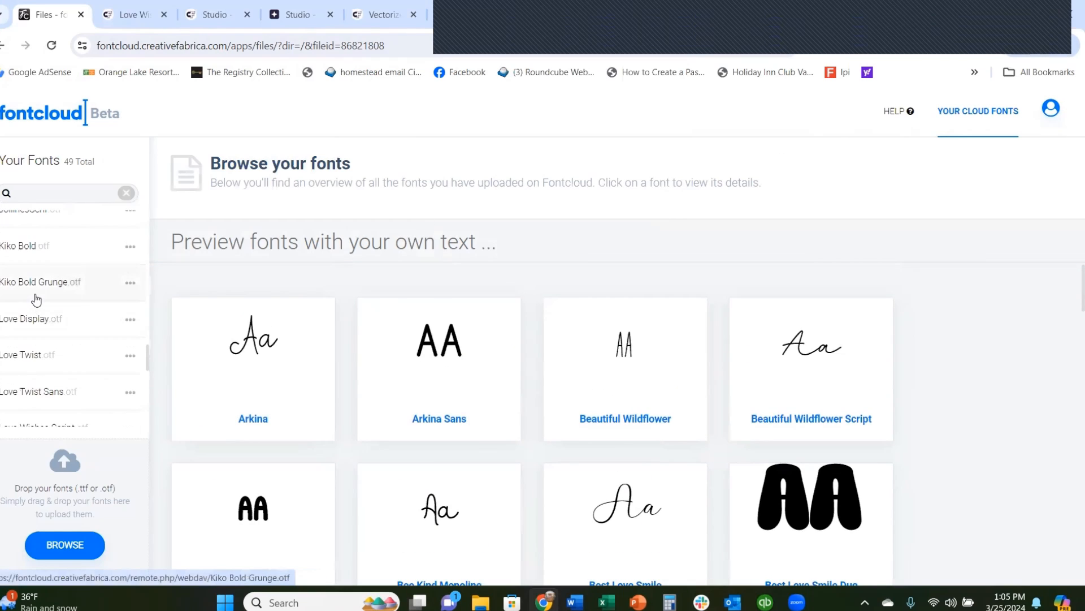
pyautogui.scroll(-2, 23, 347)
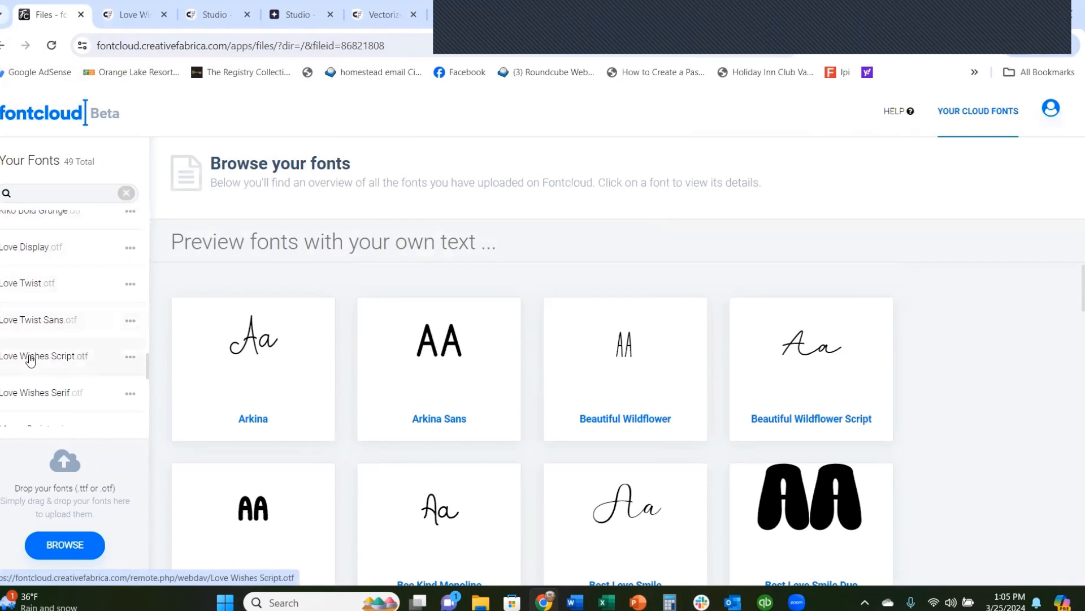
pyautogui.scroll(-2, 30, 360)
pyautogui.click(31, 291)
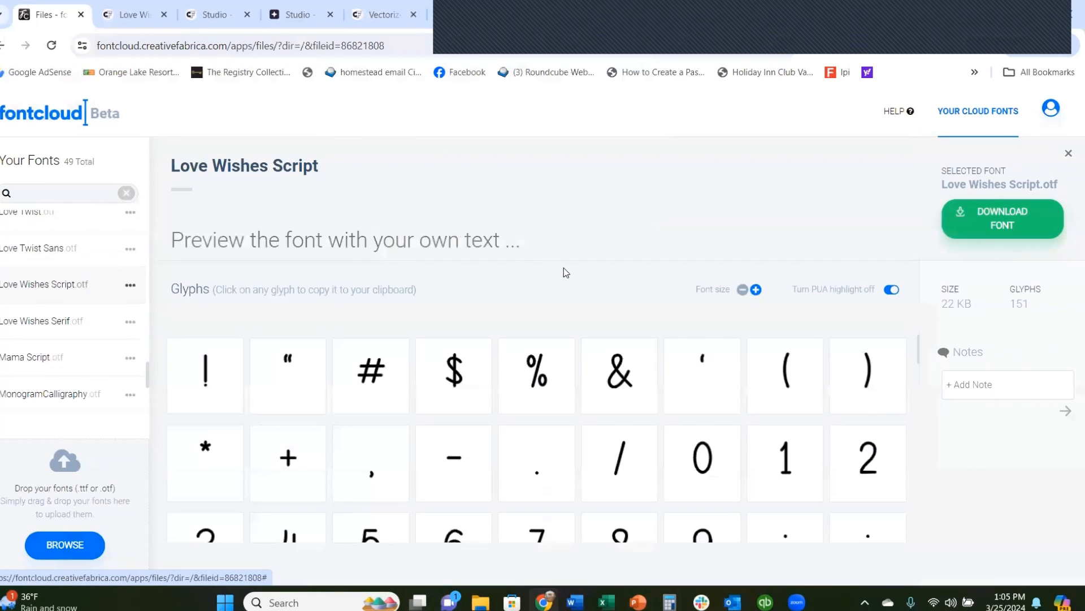
# - Examine the Love Wishes Script glyphs, comparing the regular letters with the alternate letters that have tails
pyautogui.scroll(-14, 505, 409)
pyautogui.scroll(-8, 551, 431)
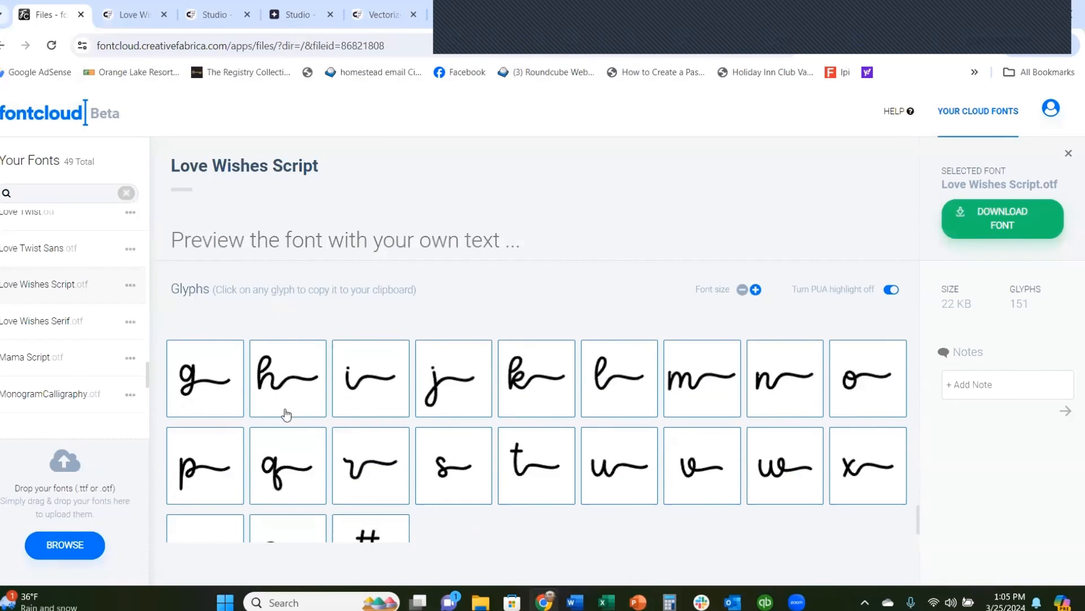
pyautogui.scroll(1, 527, 412)
pyautogui.scroll(-2, 525, 407)
pyautogui.scroll(2, 525, 408)
pyautogui.scroll(1, 526, 408)
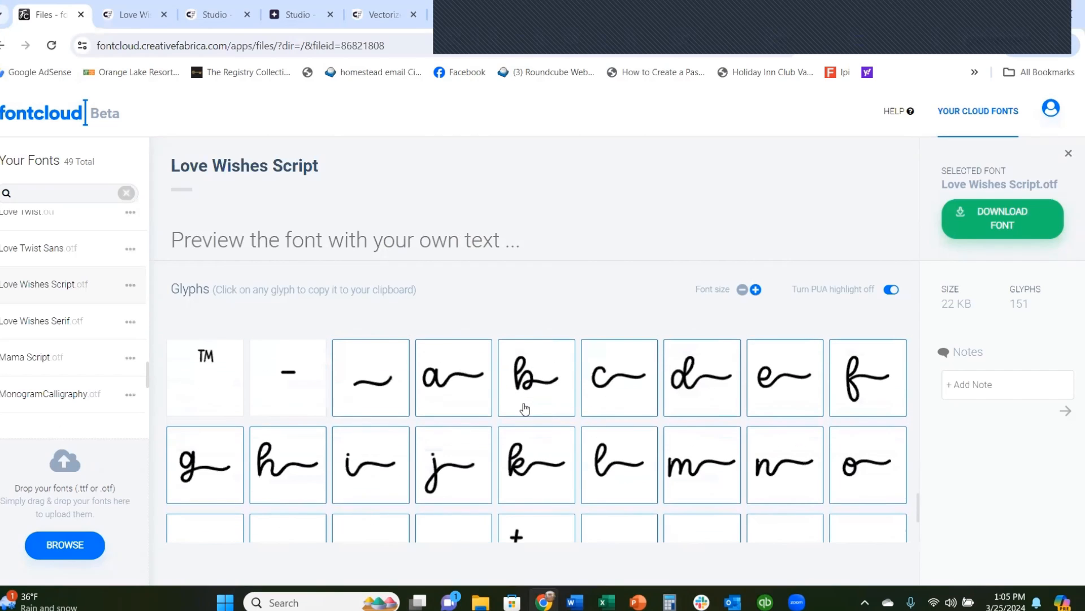
pyautogui.scroll(-2, 412, 465)
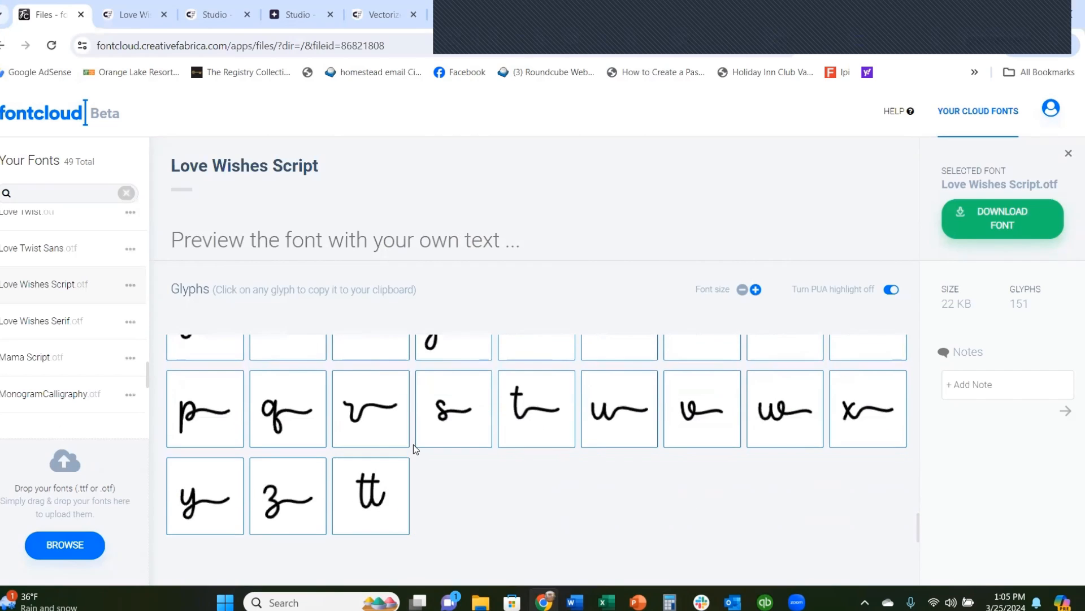
pyautogui.scroll(5, 413, 443)
pyautogui.scroll(10, 412, 439)
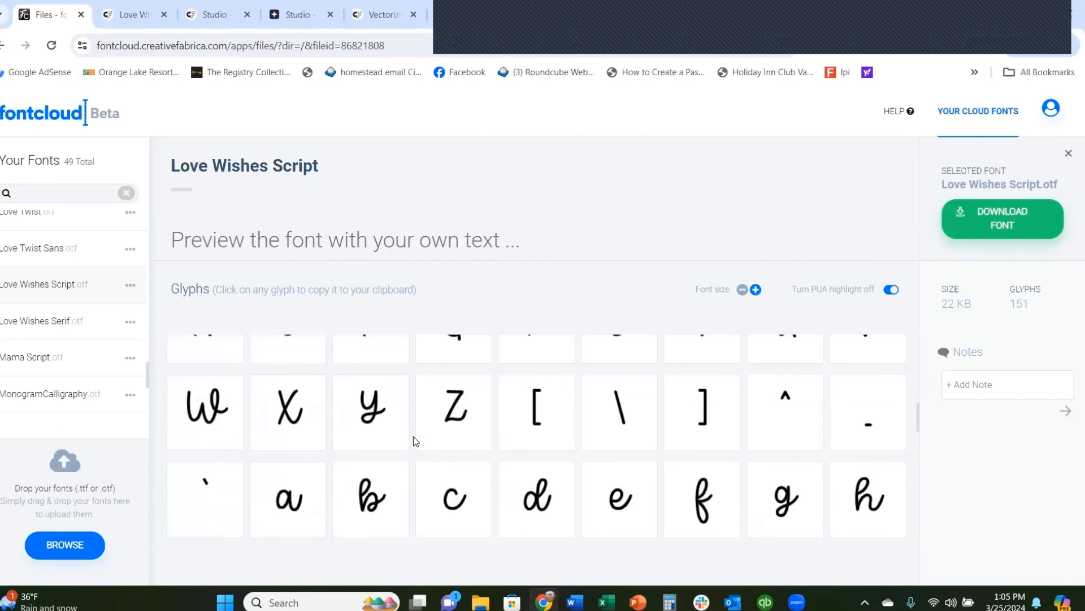
pyautogui.scroll(-10, 412, 426)
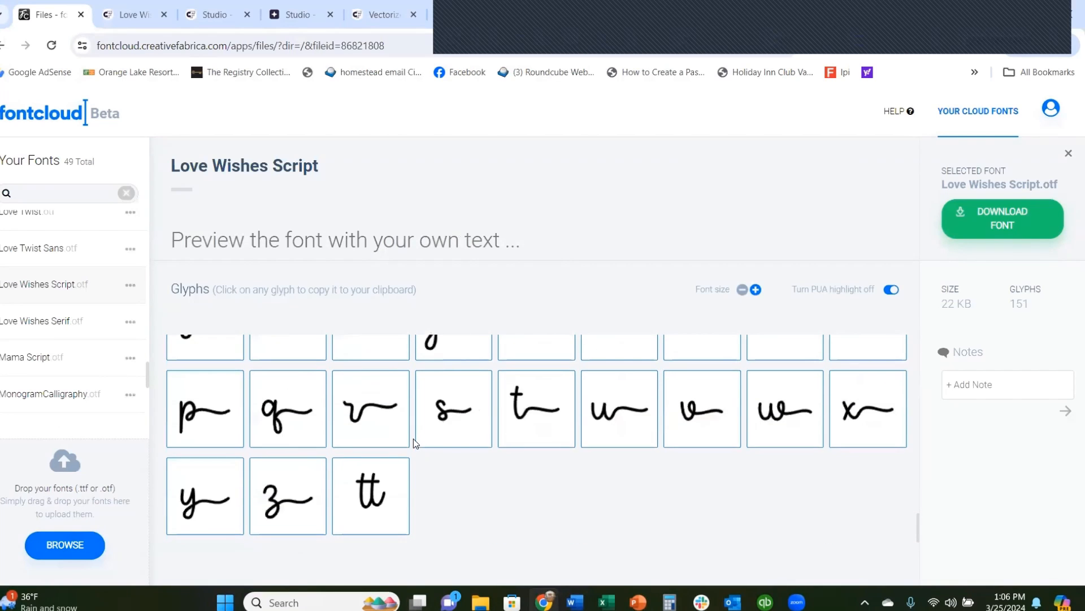
# - Copy the alternate h glyph with the long tail to the clipboard
pyautogui.scroll(2, 549, 490)
pyautogui.scroll(3, 548, 480)
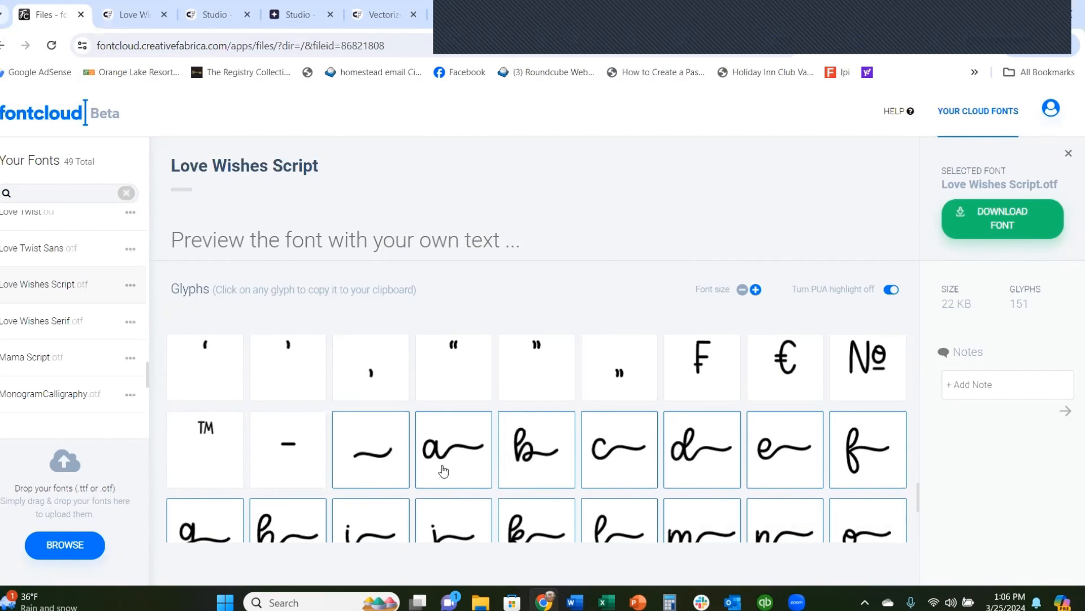
pyautogui.scroll(-2, 443, 472)
pyautogui.click(261, 469)
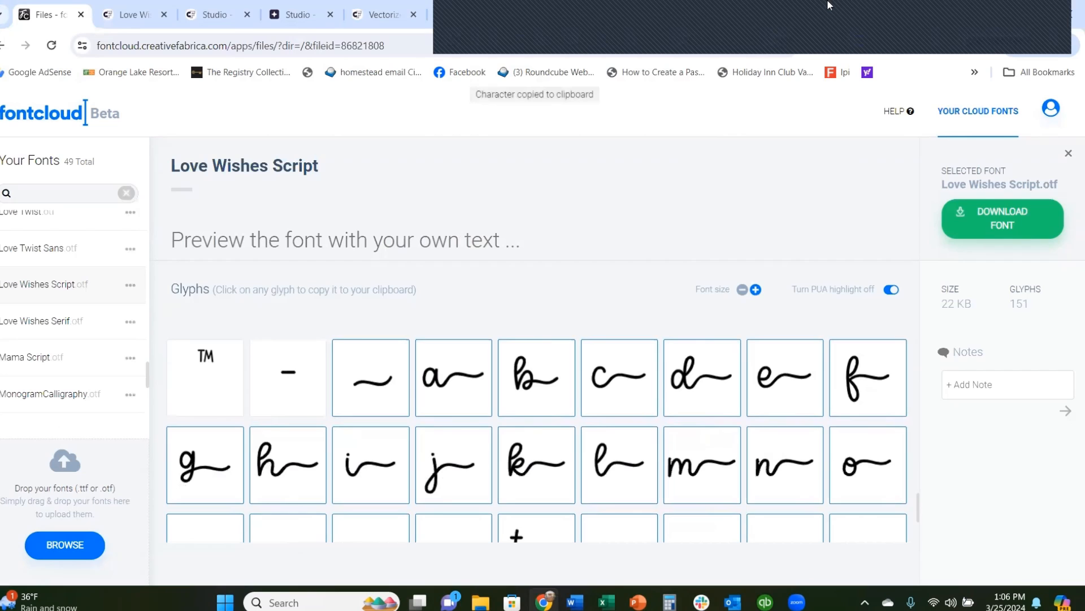
# - Switch to the Canva design and replace the serif placeholder text with "church"
pyautogui.click(629, 25)
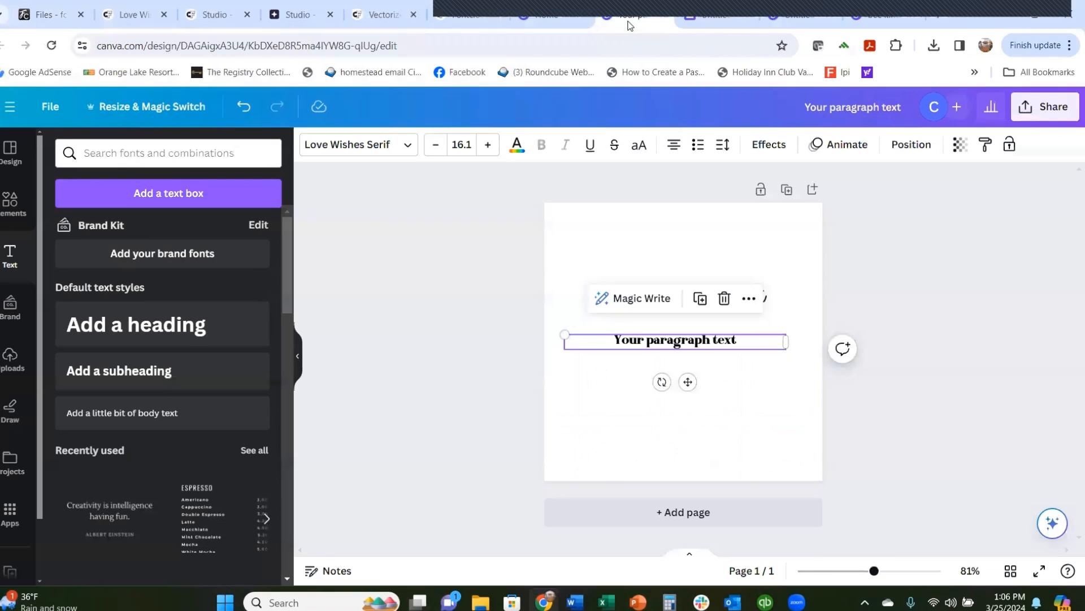
pyautogui.doubleClick(736, 340)
pyautogui.click(751, 339)
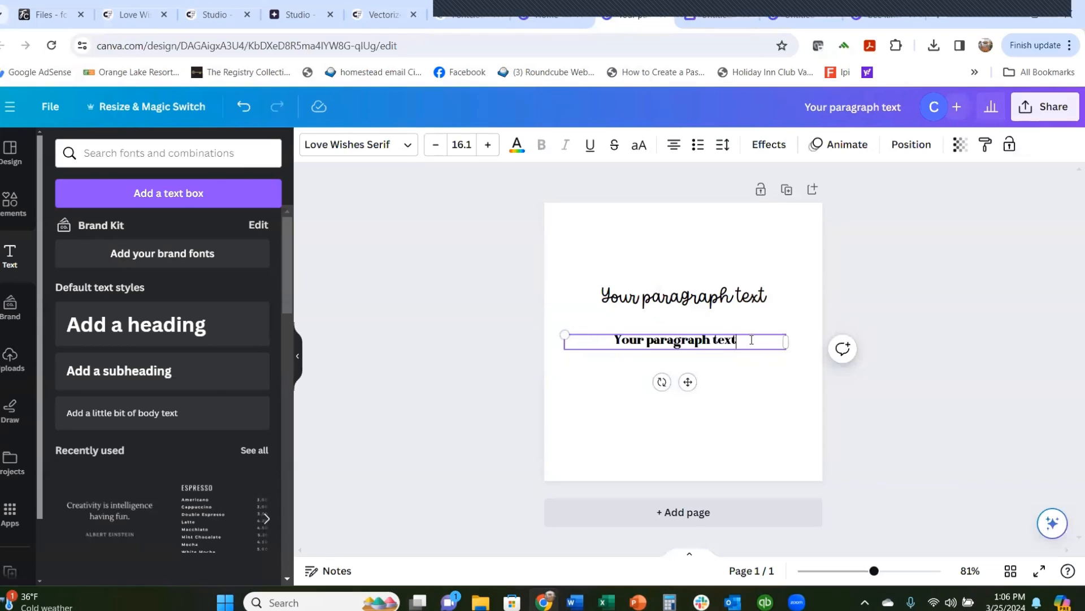
pyautogui.moveTo(749, 339); pyautogui.dragTo(555, 339)
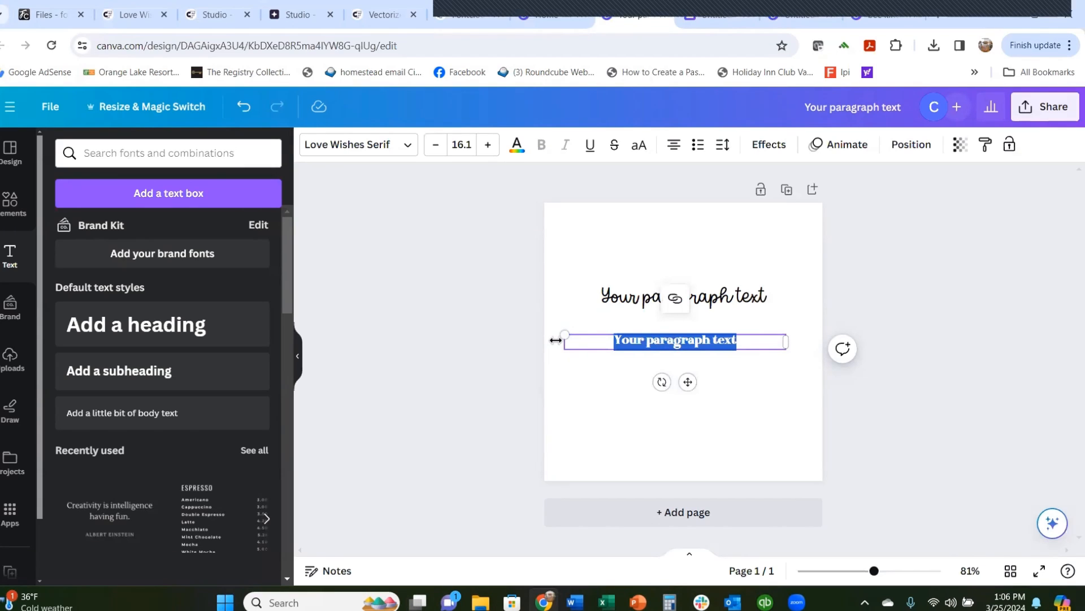
pyautogui.write('church')
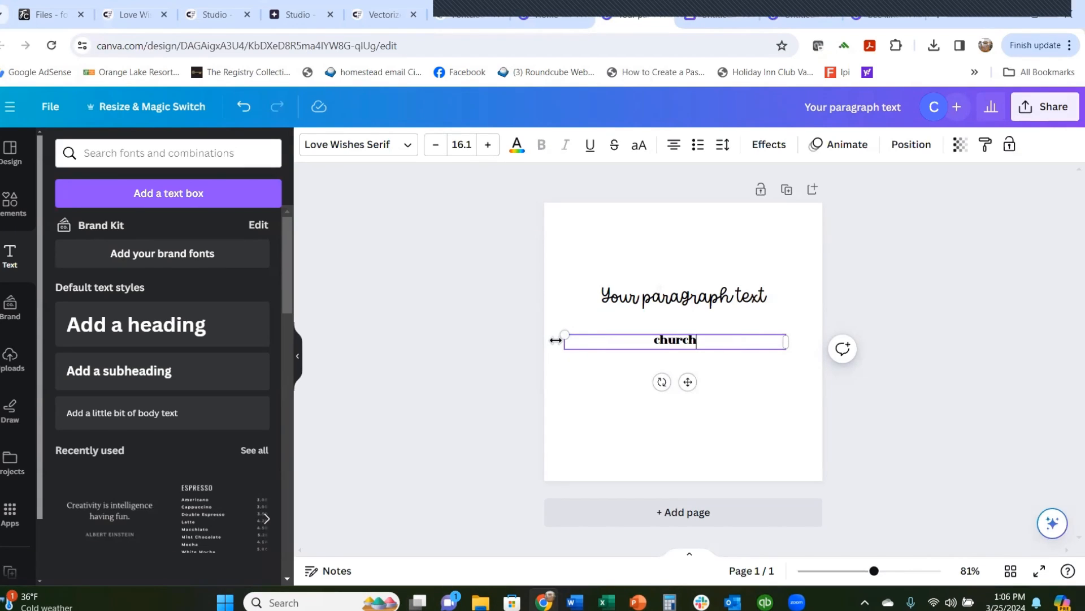
# - Replace the script placeholder text with "church"
pyautogui.click(677, 295)
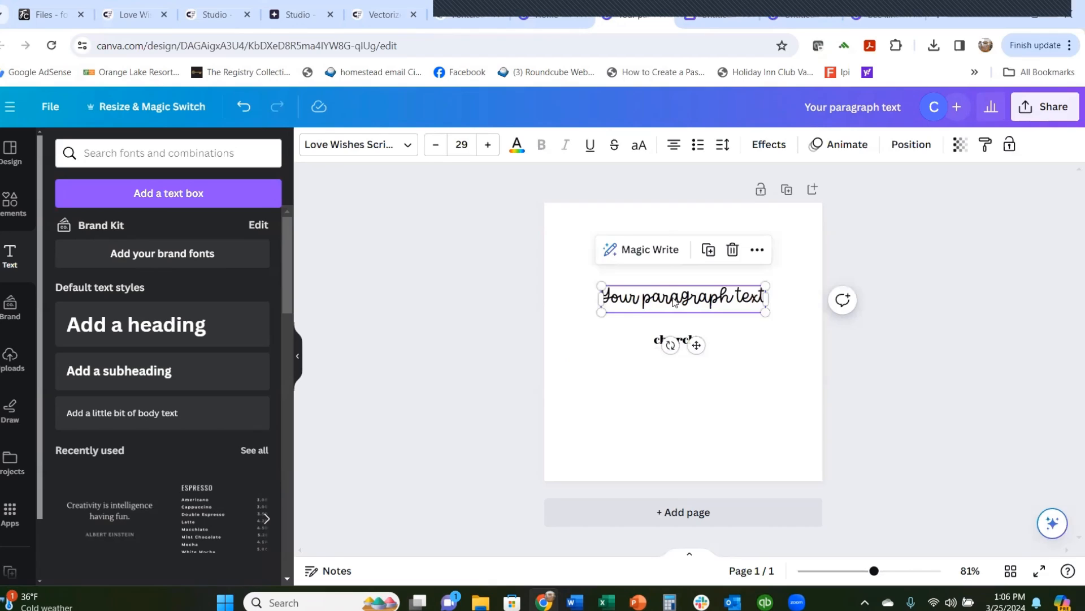
pyautogui.click(674, 296)
pyautogui.write('church')
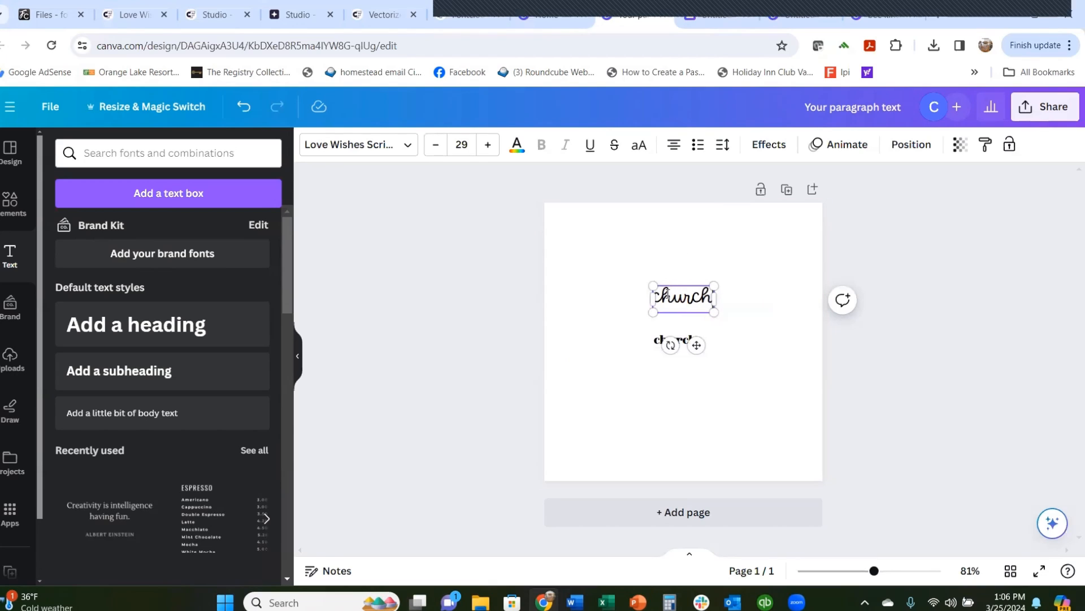
# - Replace the final h of the script word "church" with the copied tailed h glyph
pyautogui.click(709, 295)
pyautogui.press('Delete')
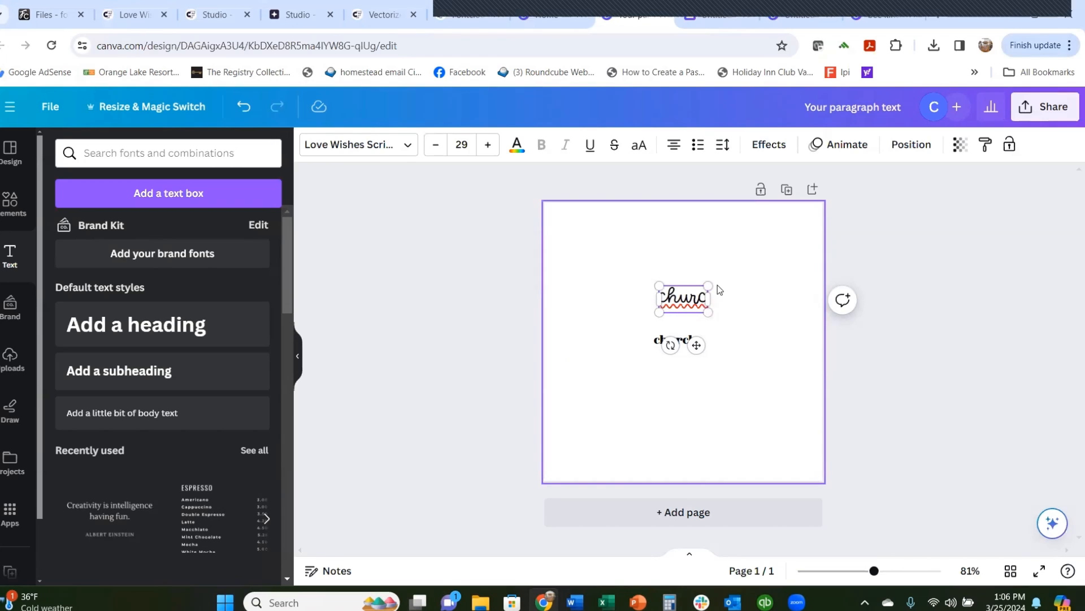
pyautogui.hotkey('ctrl', 'v')
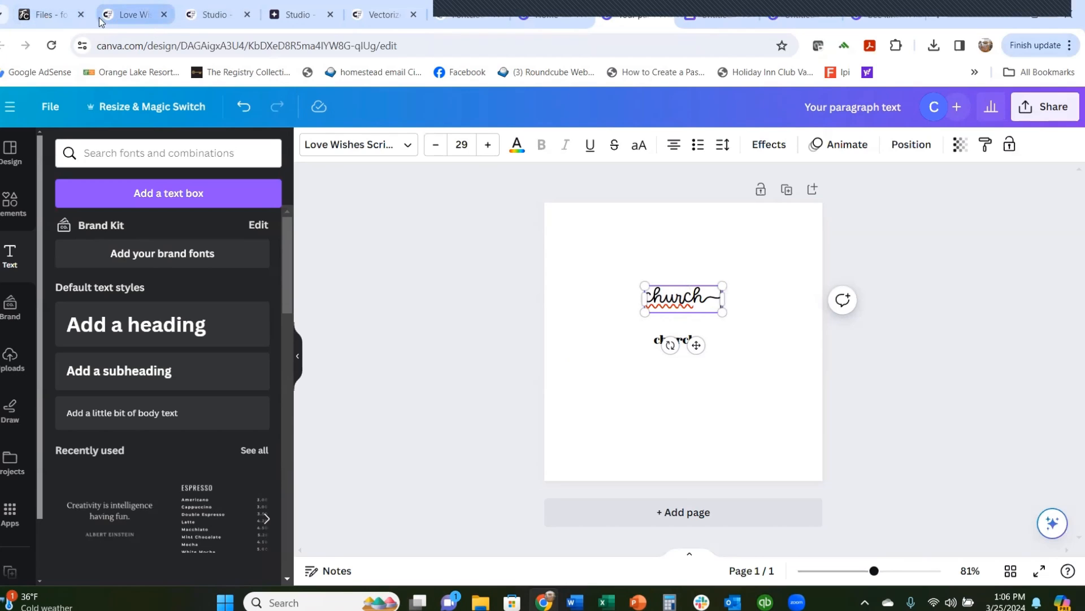
# - Look over the tailed letters of Love Wishes Script in Fontcloud and return to the Canva design
pyautogui.click(56, 22)
pyautogui.scroll(-2, 674, 412)
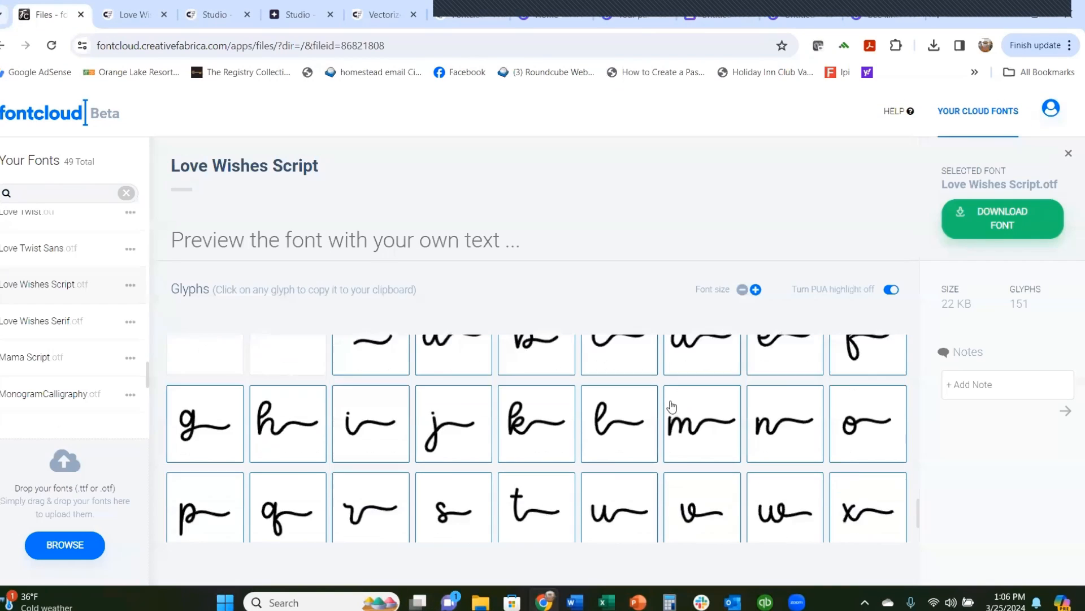
pyautogui.scroll(3, 596, 396)
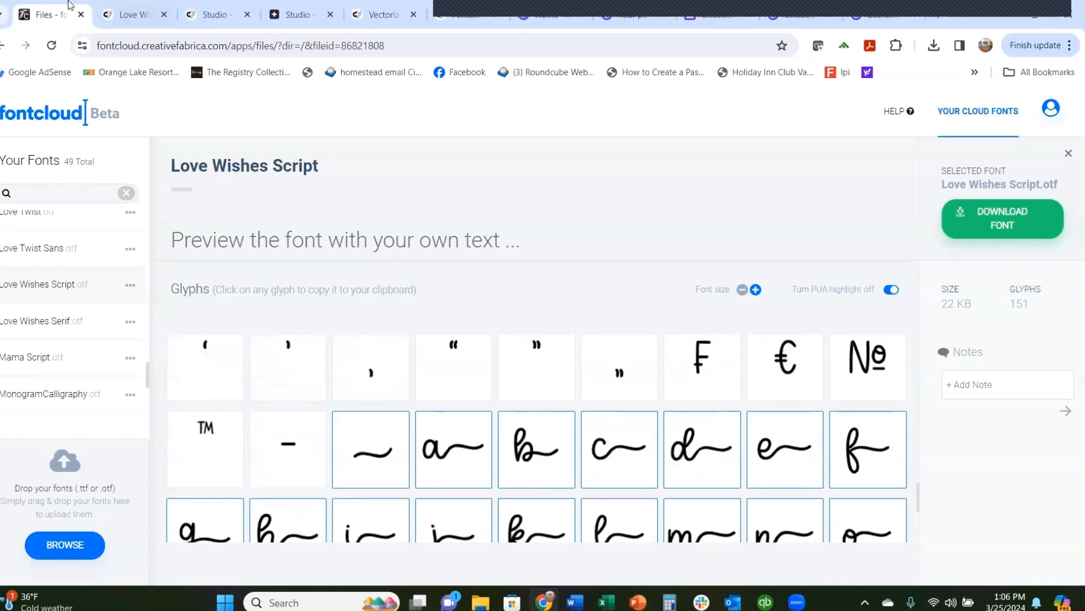
pyautogui.click(657, 23)
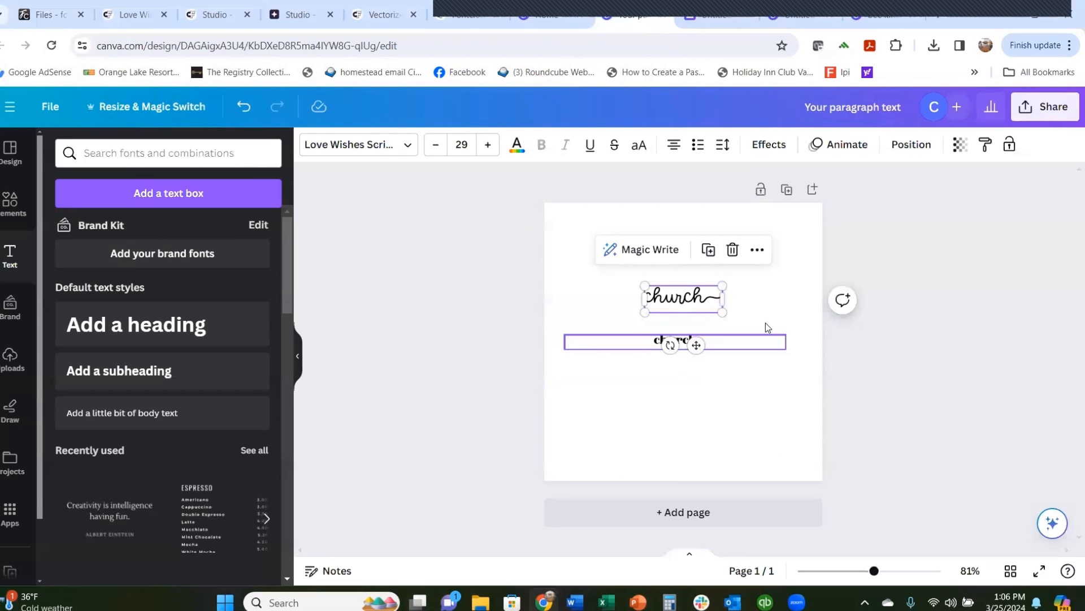
# - Replace the script word "church" with "family"
pyautogui.click(687, 342)
pyautogui.click(687, 342)
pyautogui.click(707, 303)
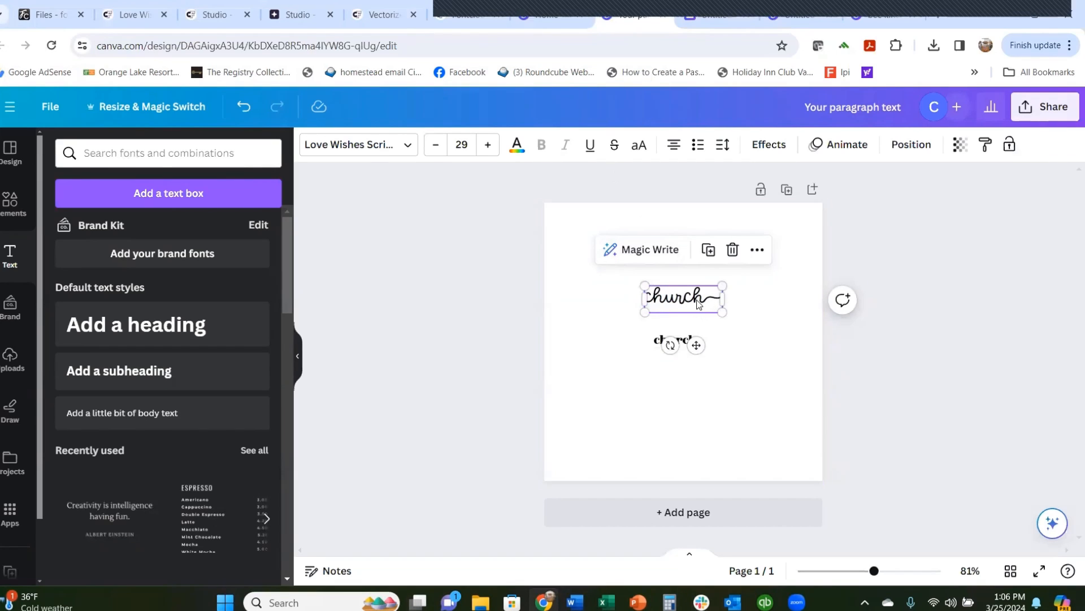
pyautogui.moveTo(707, 302); pyautogui.dragTo(709, 294)
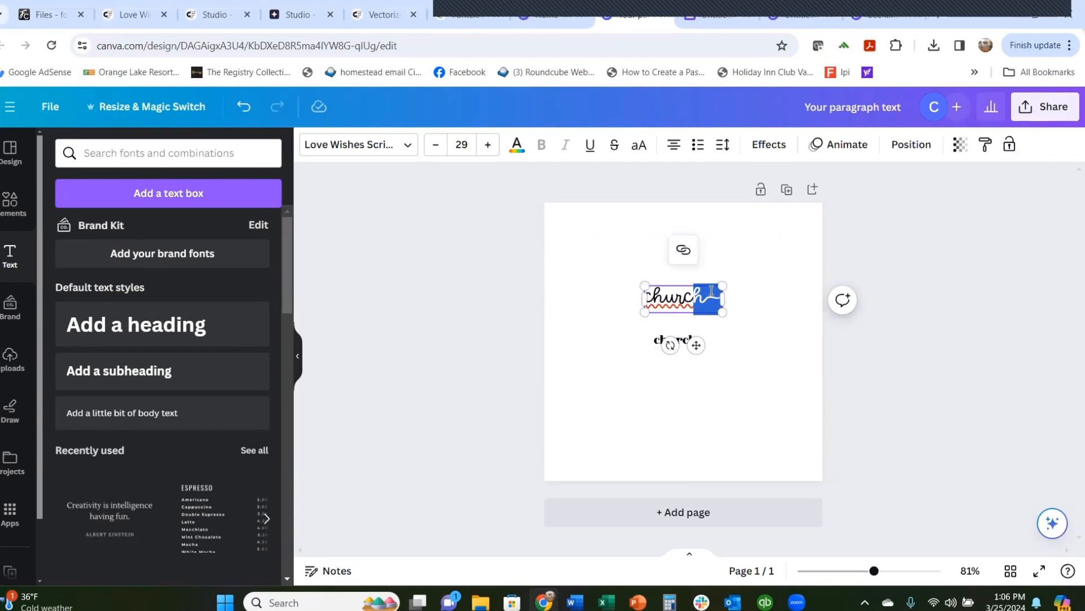
pyautogui.click(656, 302)
pyautogui.moveTo(649, 297); pyautogui.dragTo(735, 286)
pyautogui.write('family')
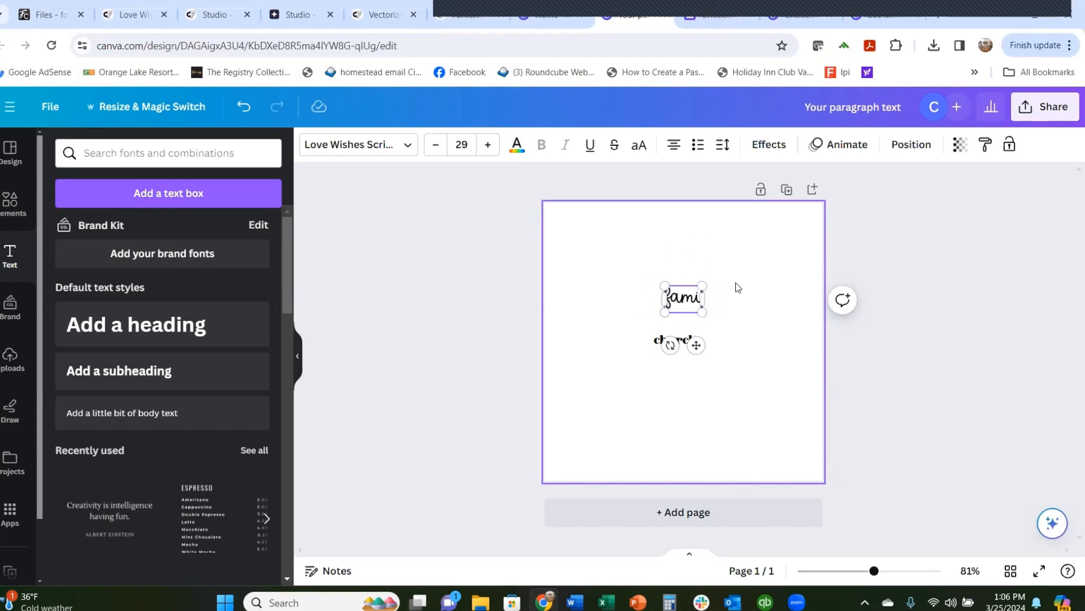
# - Replace the serif word "church" with "fun" and deselect the text box
pyautogui.click(684, 340)
pyautogui.doubleClick(699, 342)
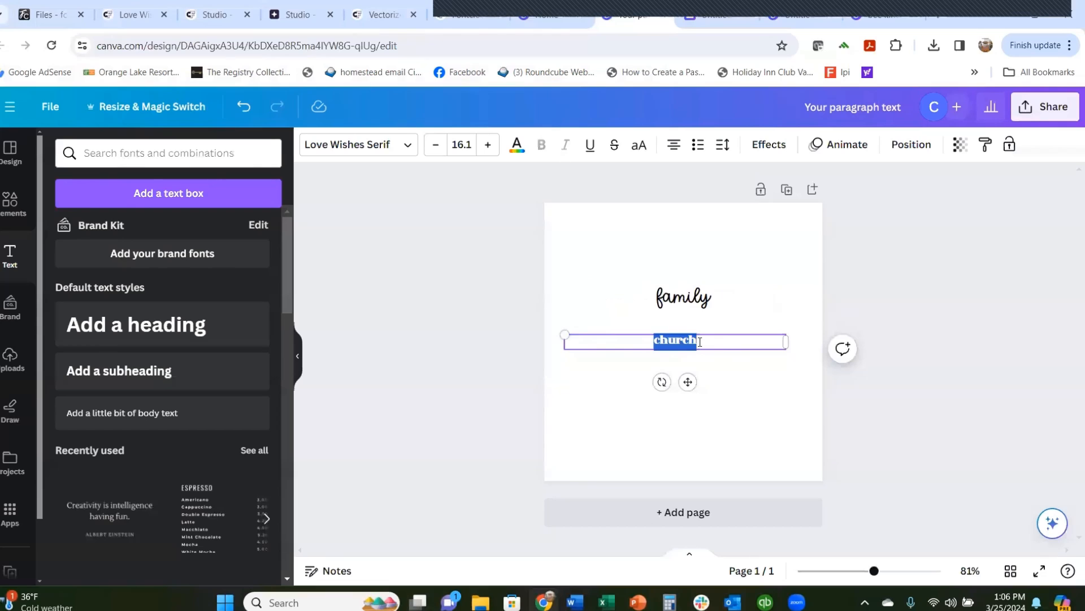
pyautogui.write('fun')
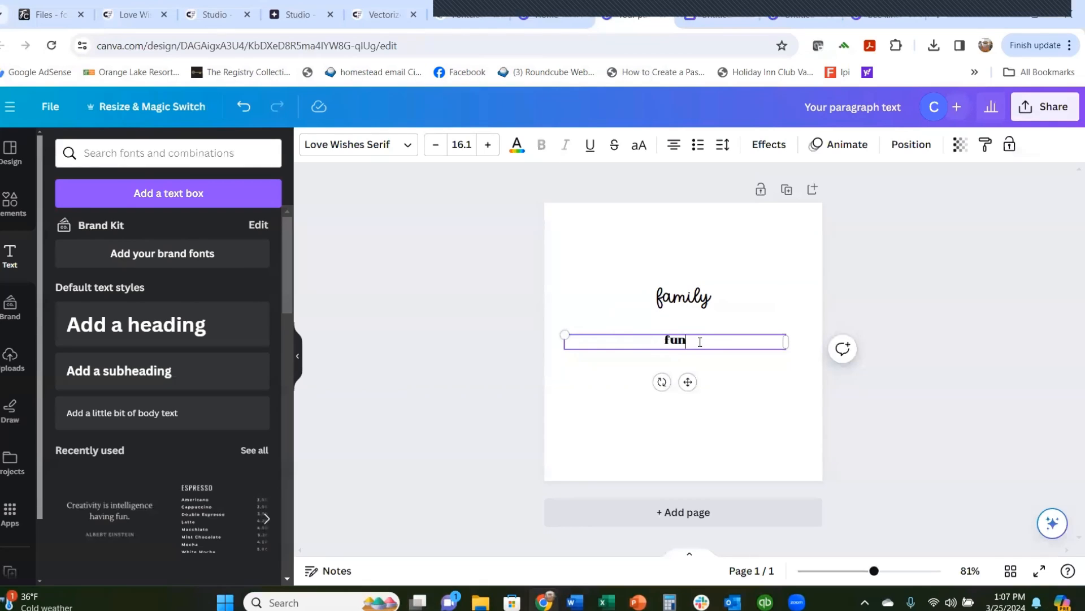
pyautogui.click(982, 340)
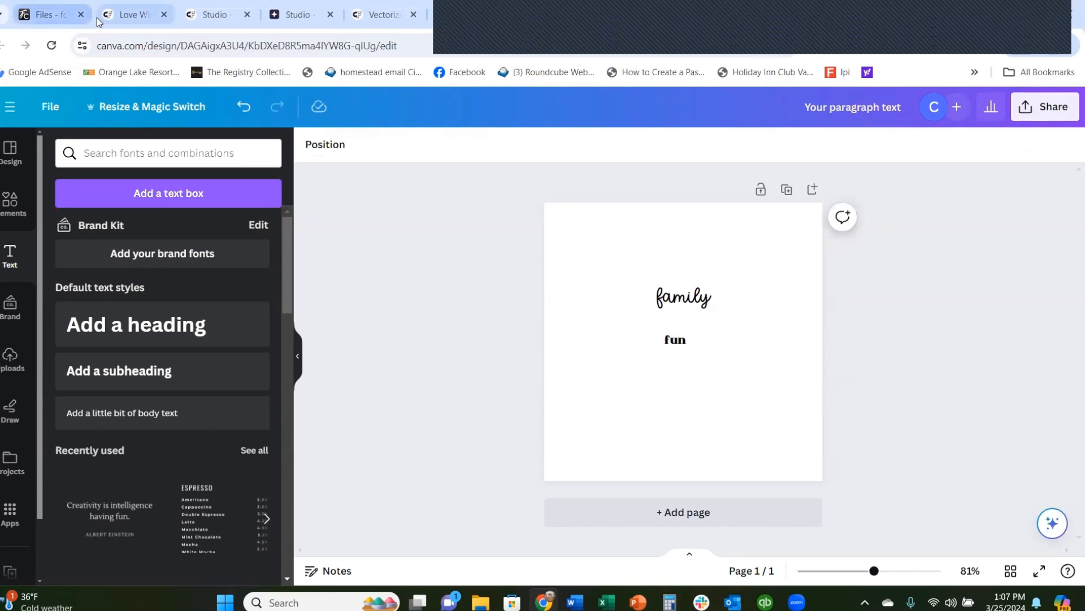
# - Copy the tailed n glyph of Love Wishes Script in Fontcloud and return to the Canva design
pyautogui.click(67, 16)
pyautogui.scroll(-2, 501, 368)
pyautogui.scroll(1, 520, 377)
pyautogui.scroll(1, 520, 377)
pyautogui.scroll(-2, 816, 395)
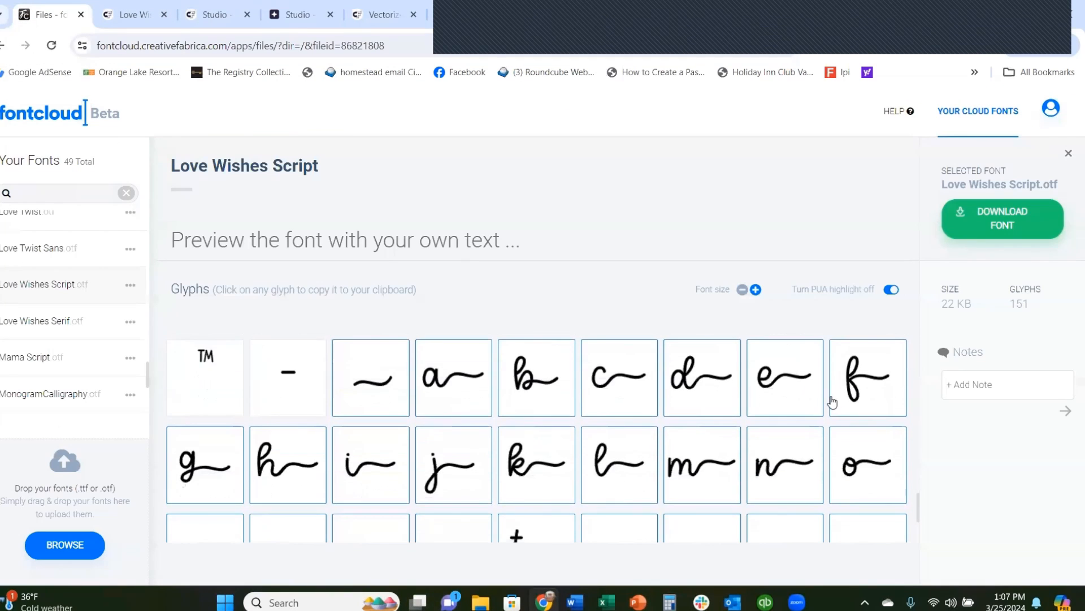
pyautogui.click(780, 477)
pyautogui.click(782, 478)
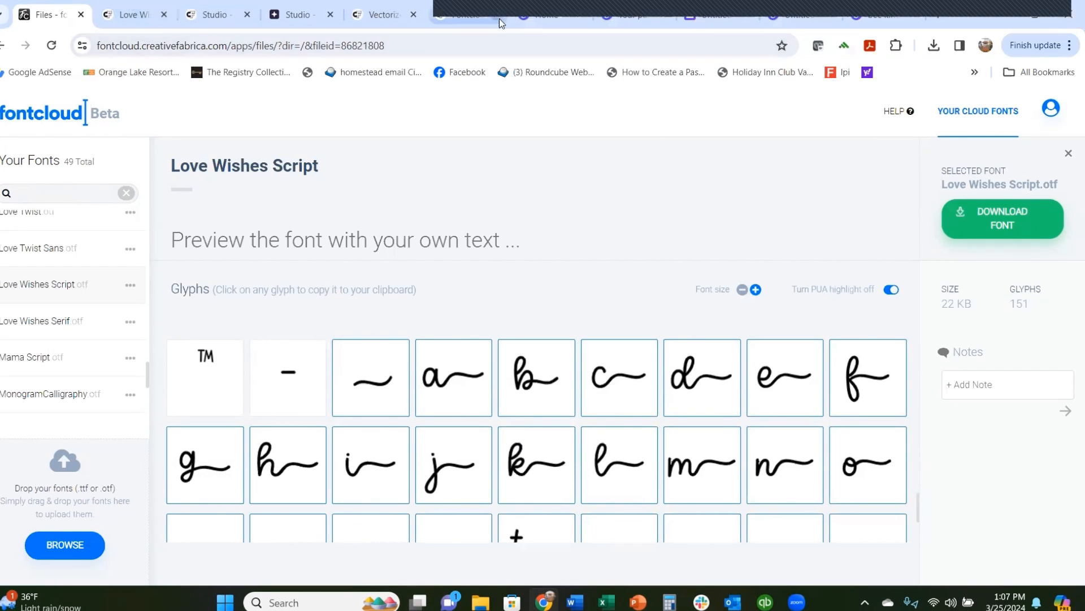
pyautogui.click(542, 22)
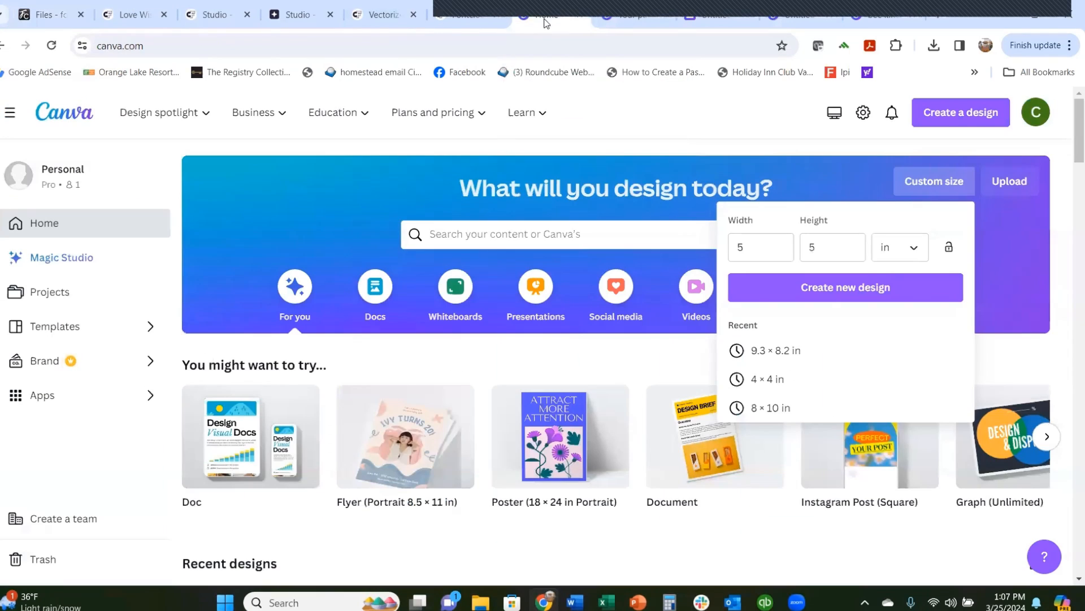
pyautogui.click(616, 21)
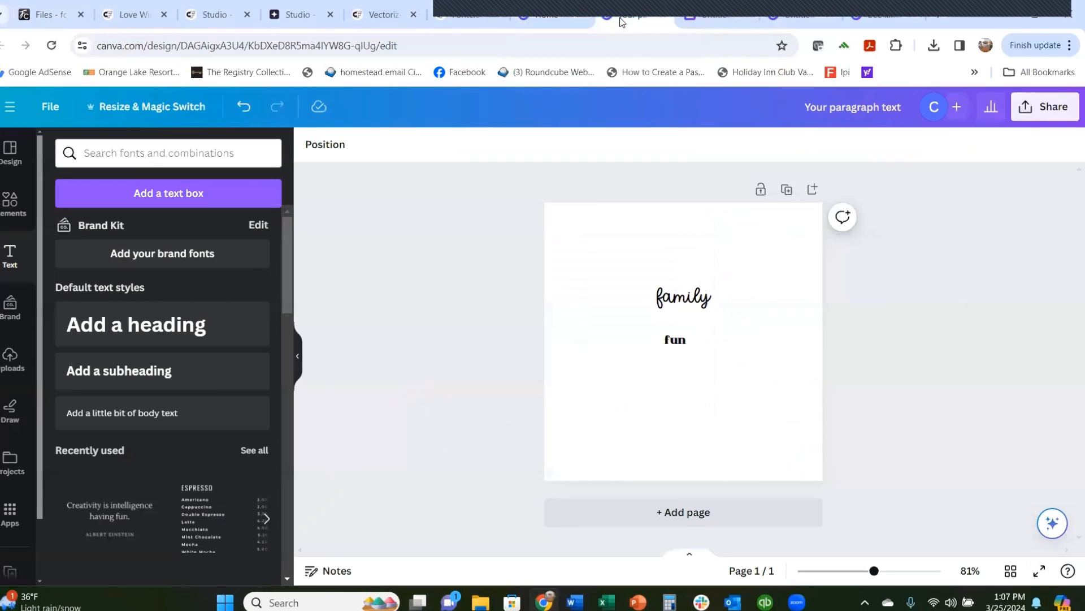
# - Remove the final y from the script word "family" and clear the wrongly inserted tailed n glyph
pyautogui.click(669, 299)
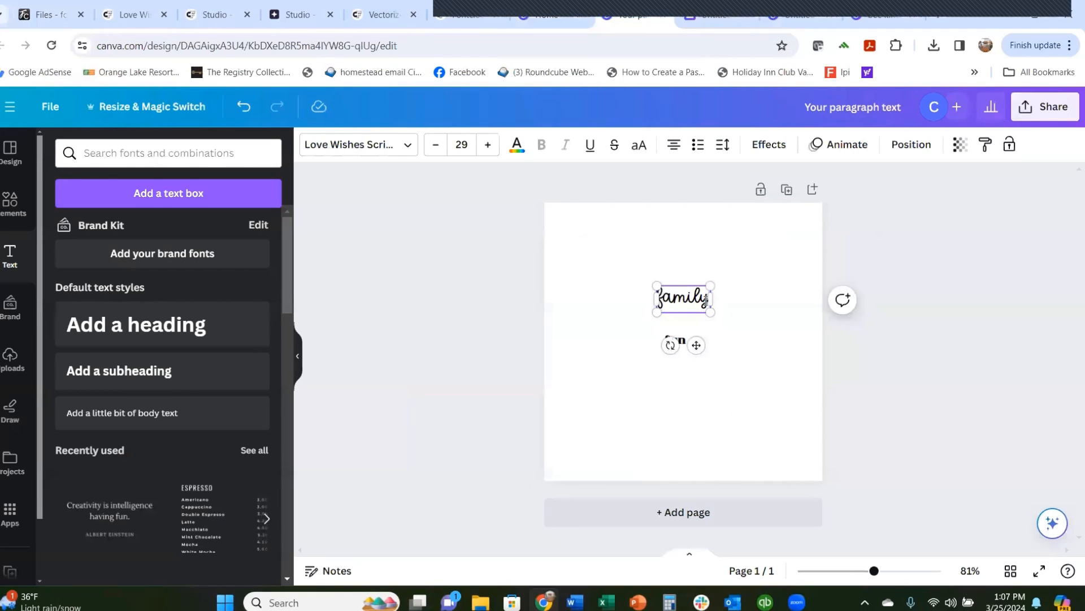
pyautogui.press('BackSpace')
pyautogui.write('n')
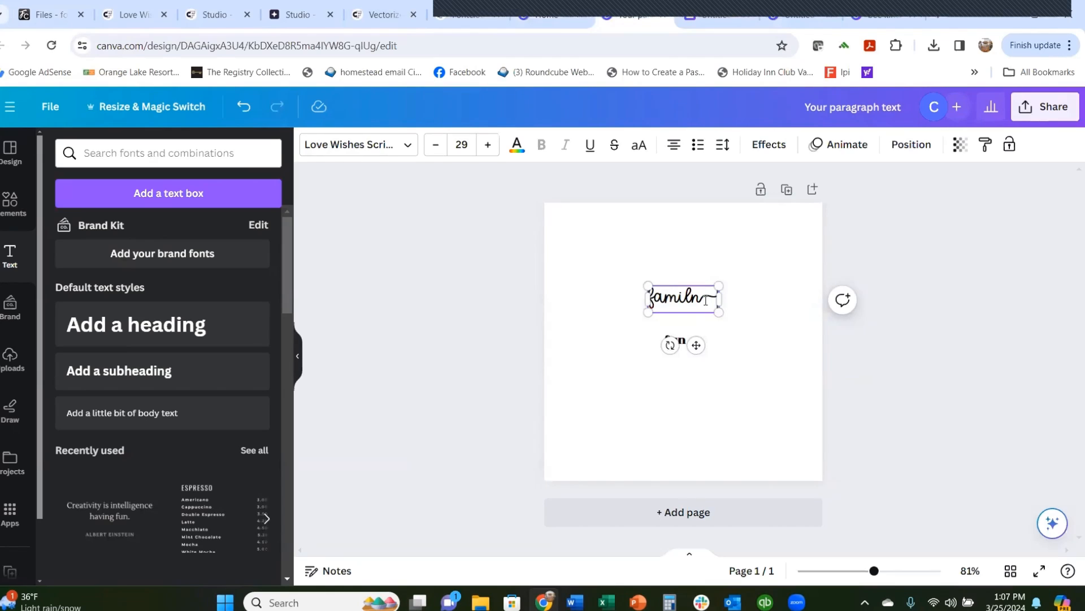
pyautogui.press('BackSpace')
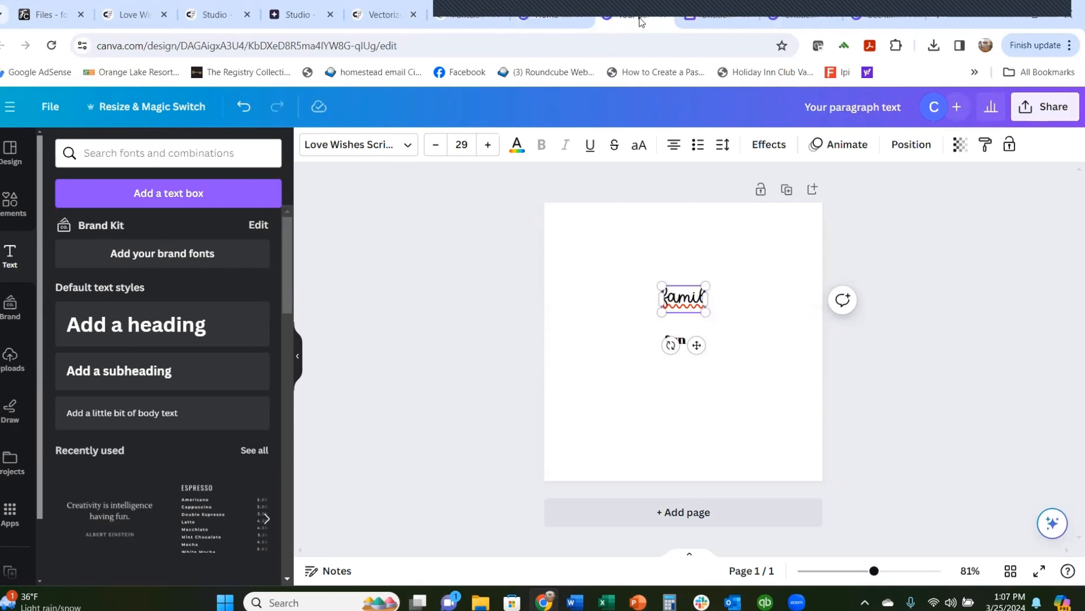
# - Copy the tailed y glyph of Love Wishes Script in Fontcloud and return to the Canva design
pyautogui.click(51, 15)
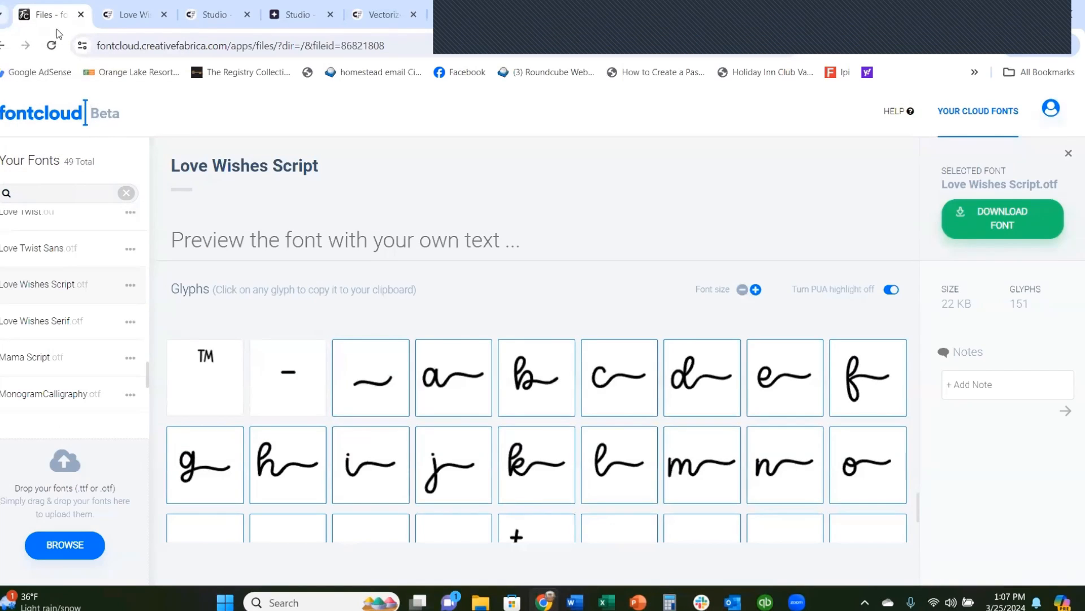
pyautogui.scroll(-5, 726, 395)
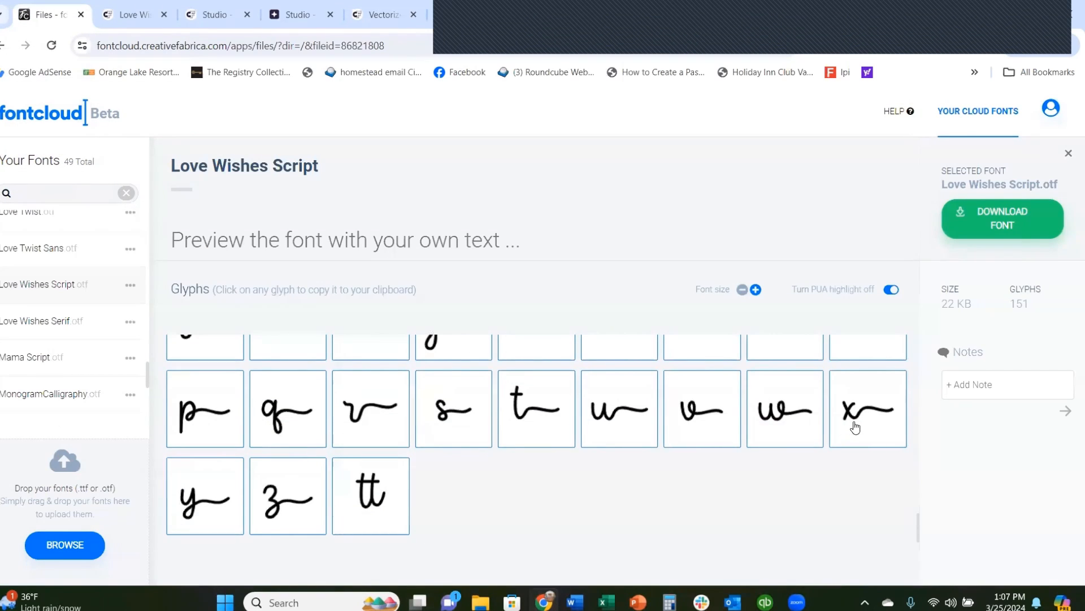
pyautogui.click(205, 497)
pyautogui.click(855, 20)
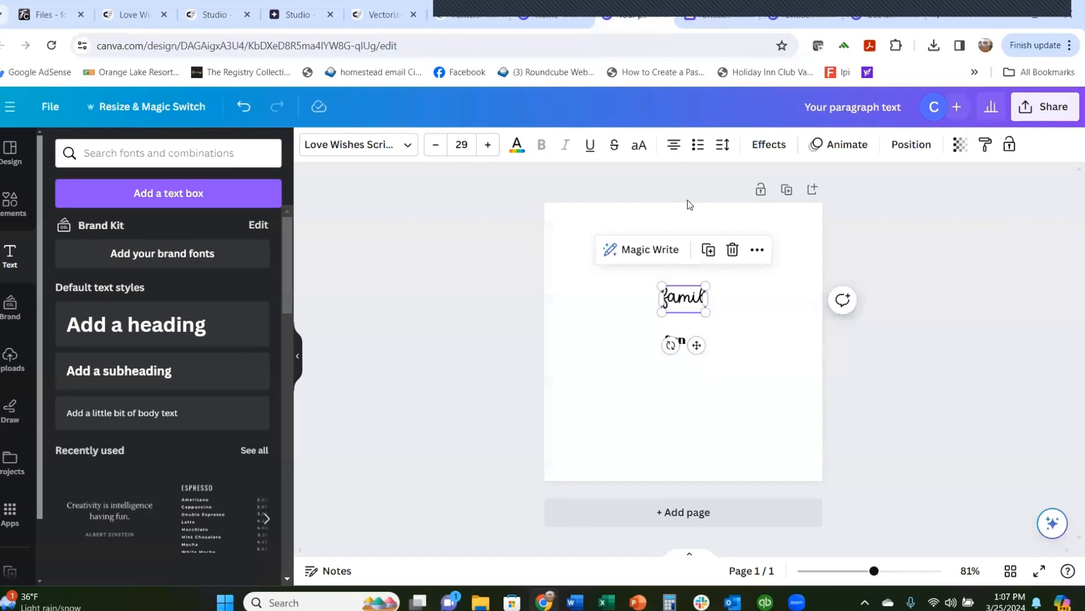
# - Complete the script word "family" with the copied tailed y glyph and deselect the text
pyautogui.click(704, 300)
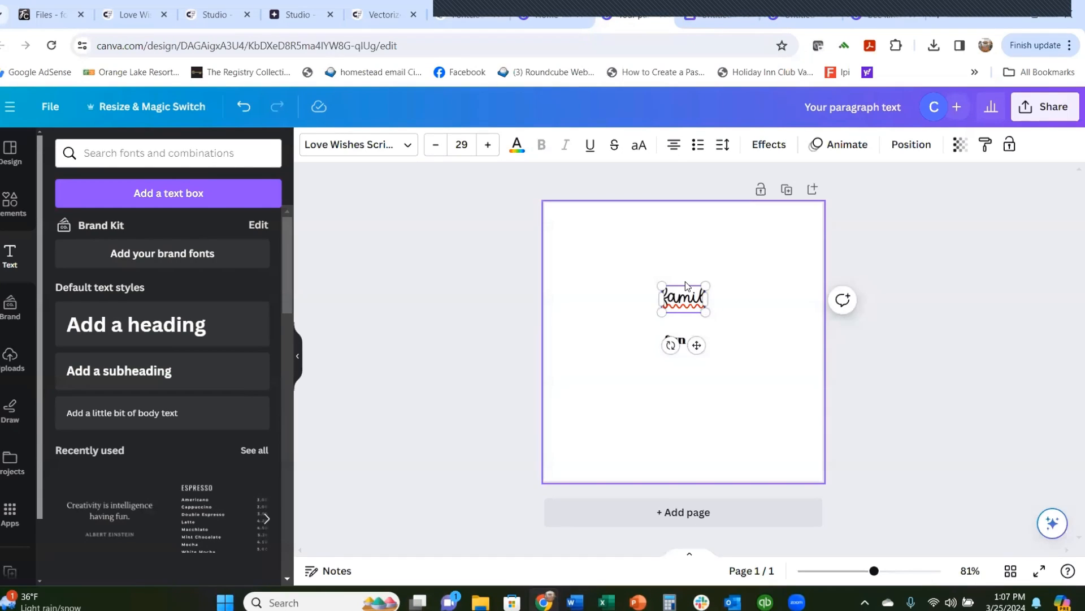
pyautogui.write('y')
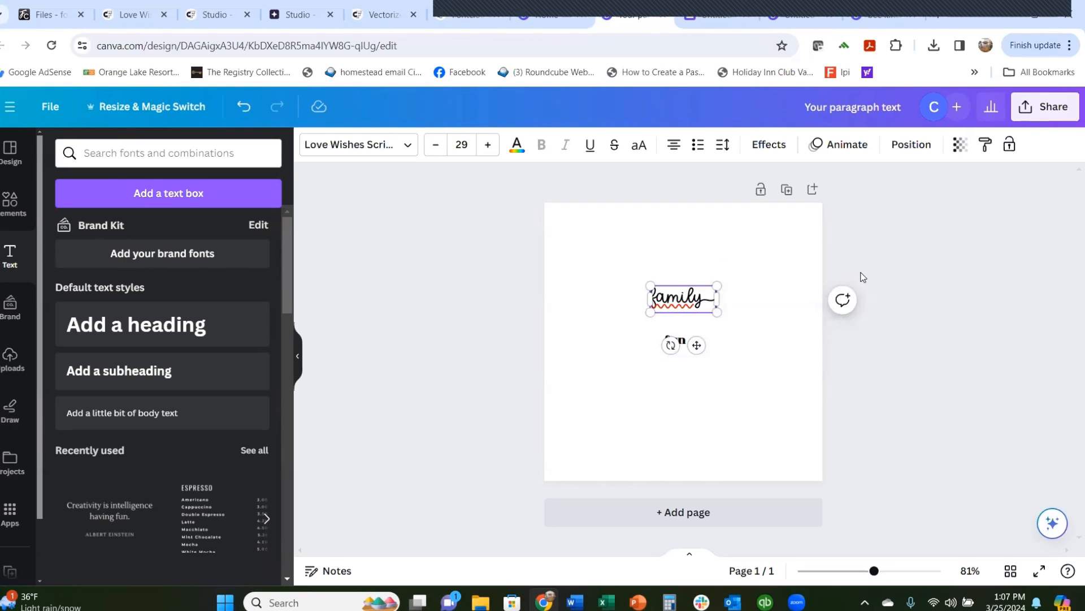
pyautogui.click(731, 350)
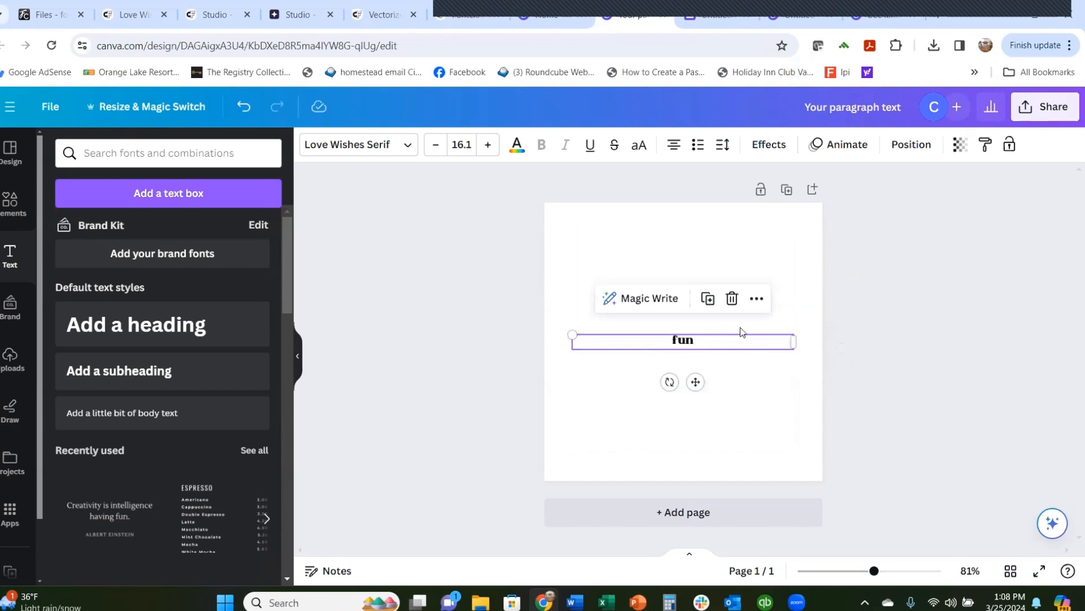
pyautogui.click(775, 245)
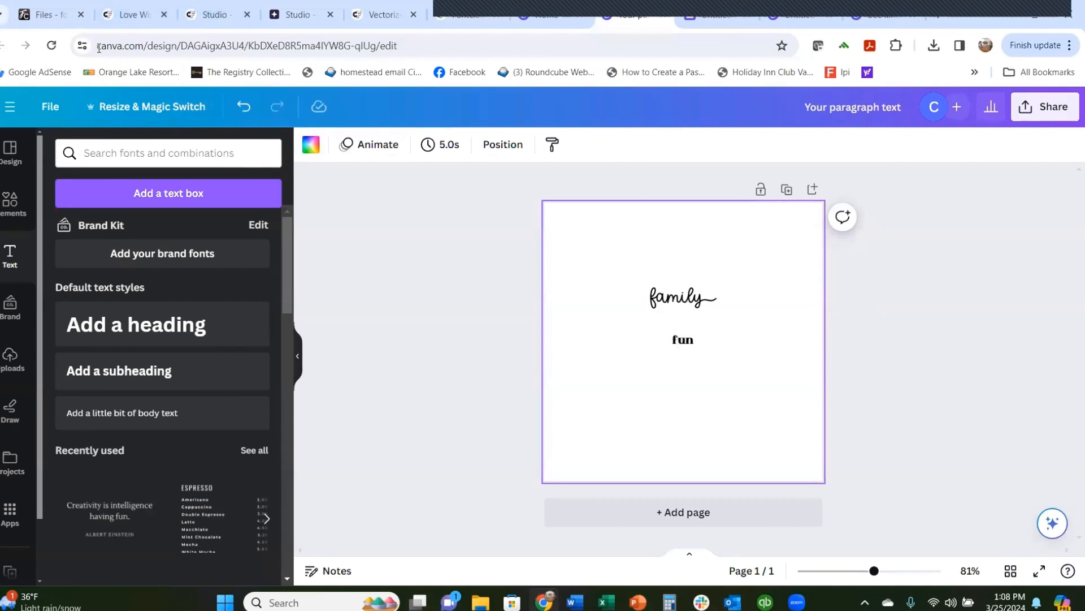
# - Close the Fontcloud page showing Love Wishes Script and switch to the Fontcloud landing page
pyautogui.click(60, 13)
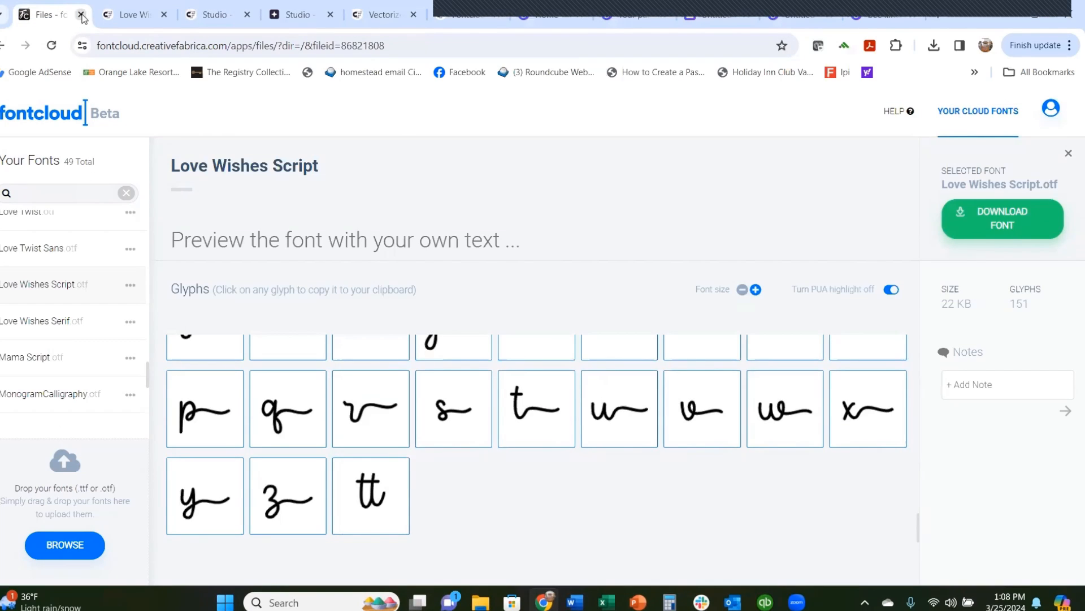
pyautogui.click(81, 15)
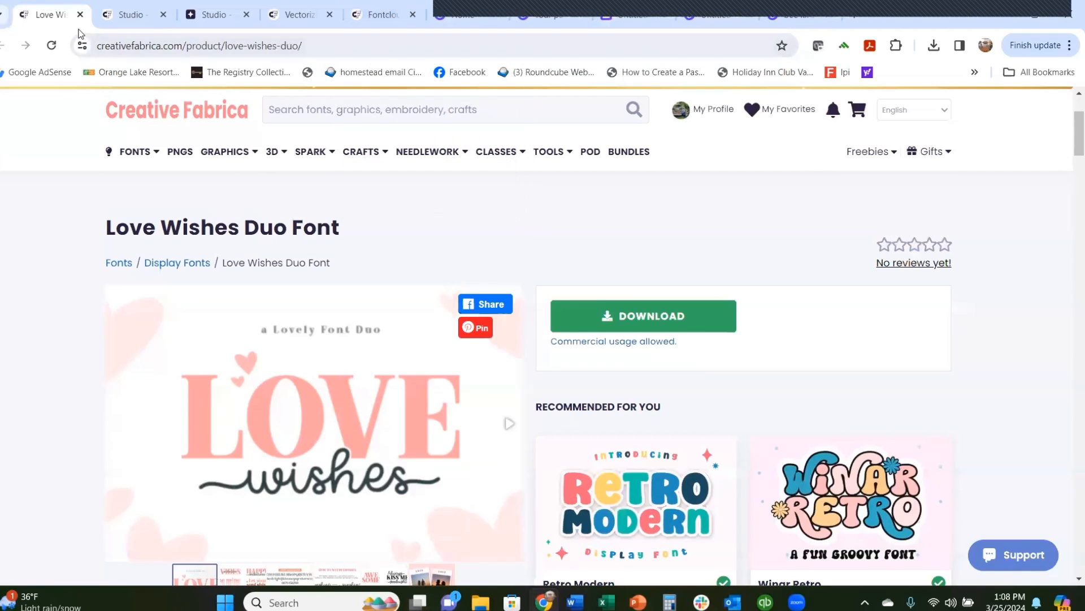
pyautogui.click(379, 15)
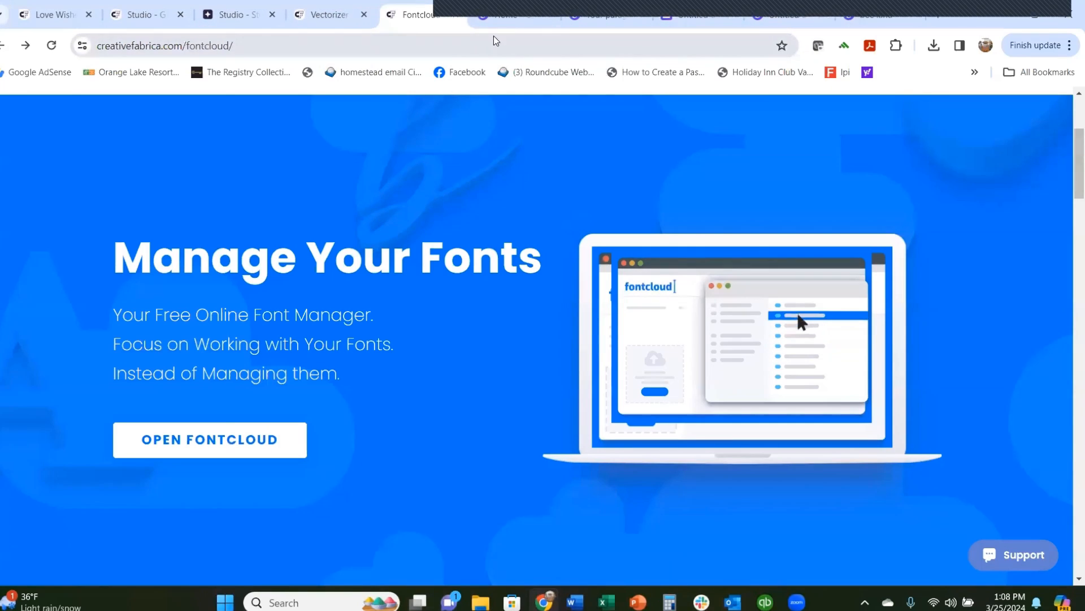
# - Switch to the Canva design titled "bee kind" and start editing the "bee kind" text on page 1
pyautogui.click(678, 21)
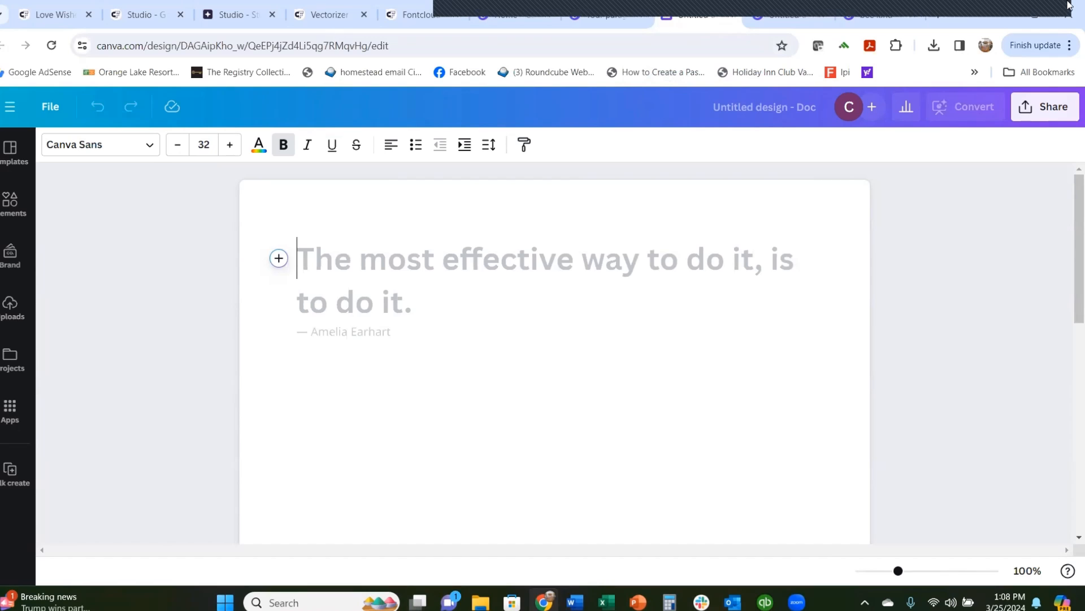
pyautogui.click(779, 23)
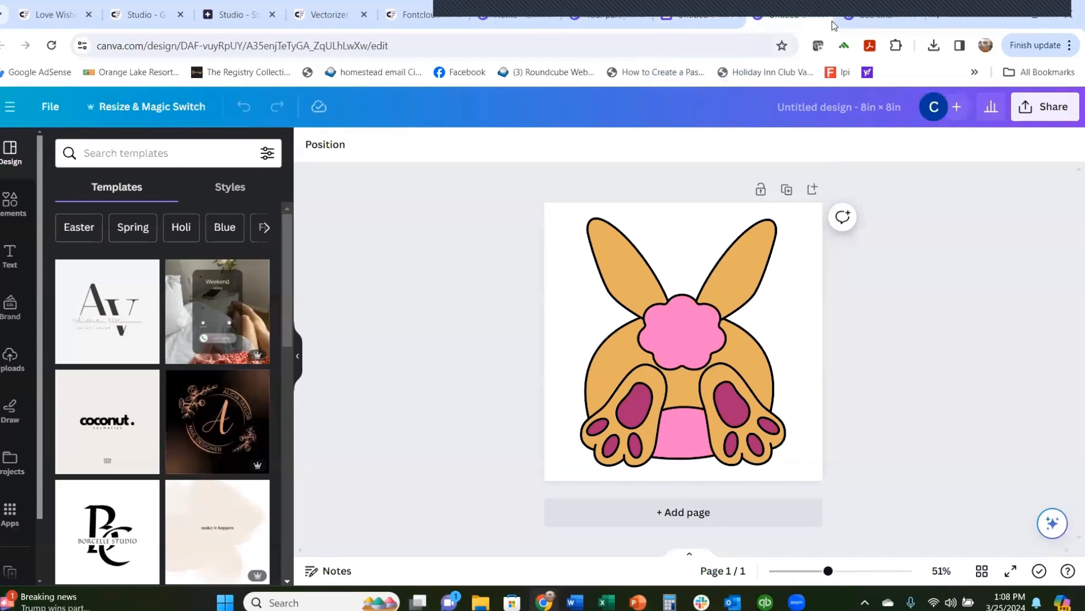
pyautogui.click(880, 21)
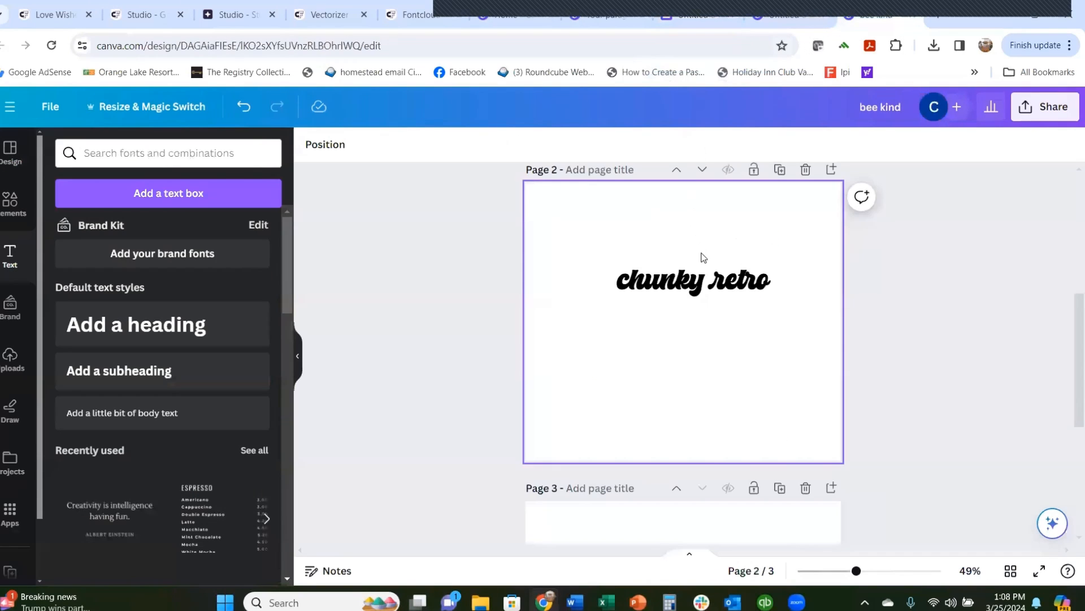
pyautogui.scroll(5, 735, 304)
pyautogui.scroll(1, 735, 304)
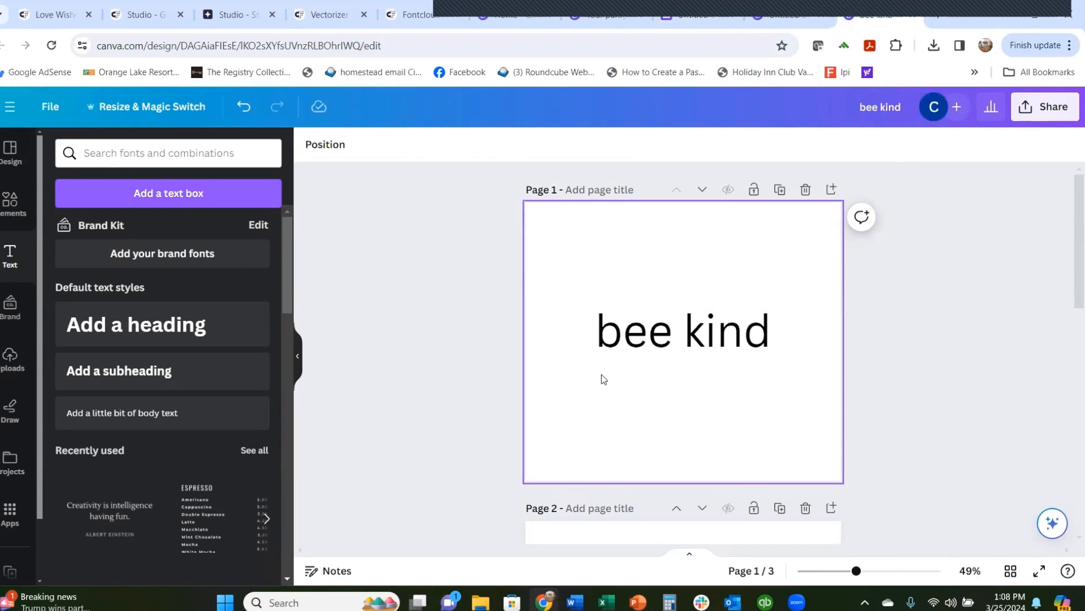
pyautogui.click(624, 340)
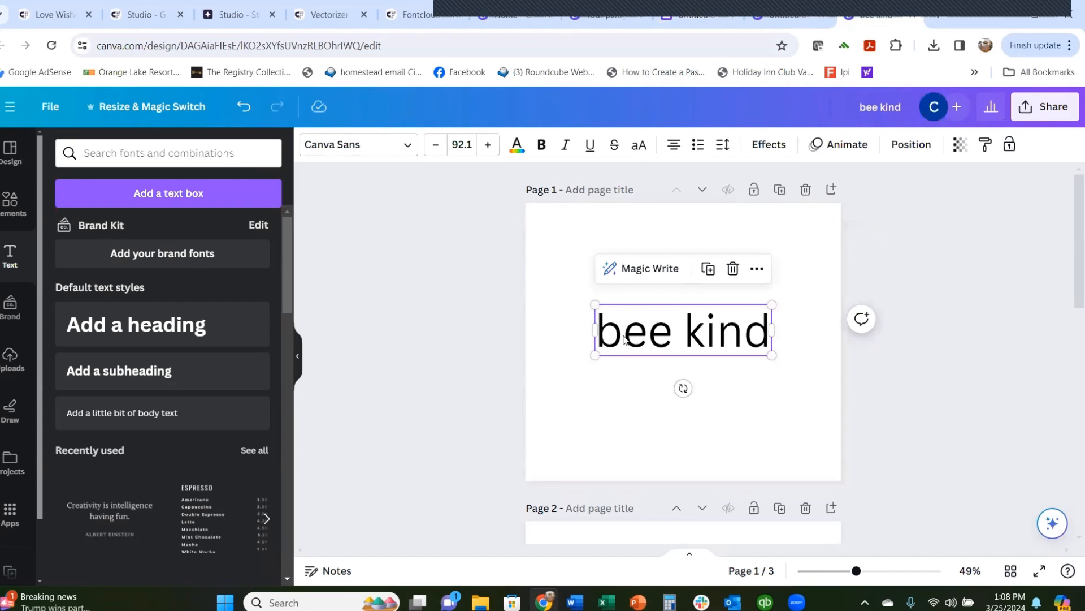
pyautogui.click(665, 330)
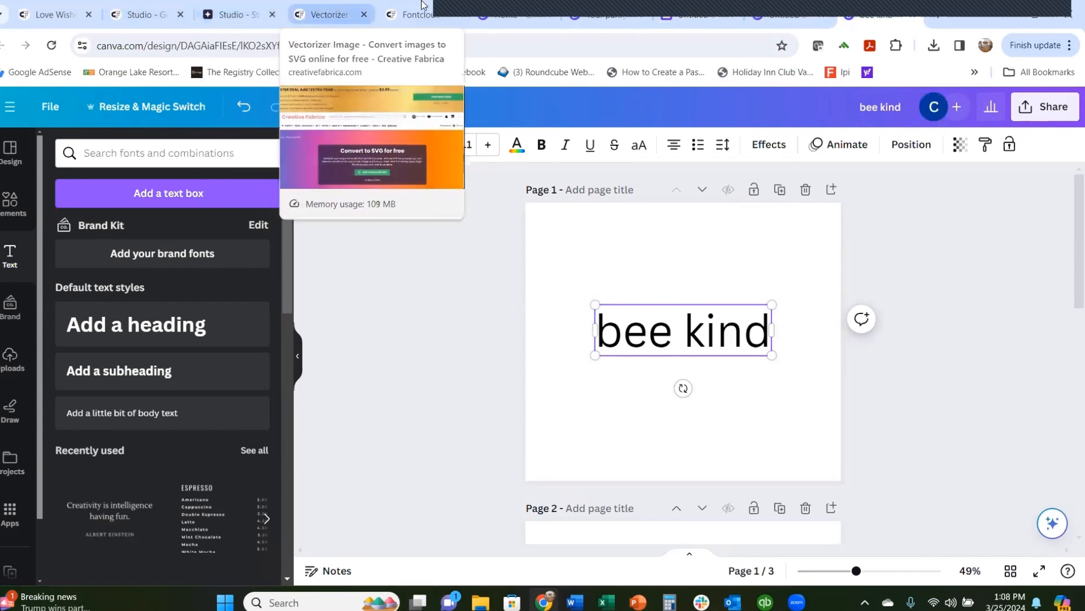
# - Open Fontcloud from its landing page and display the glyphs of the Bee Kind Monoline font
pyautogui.click(417, 17)
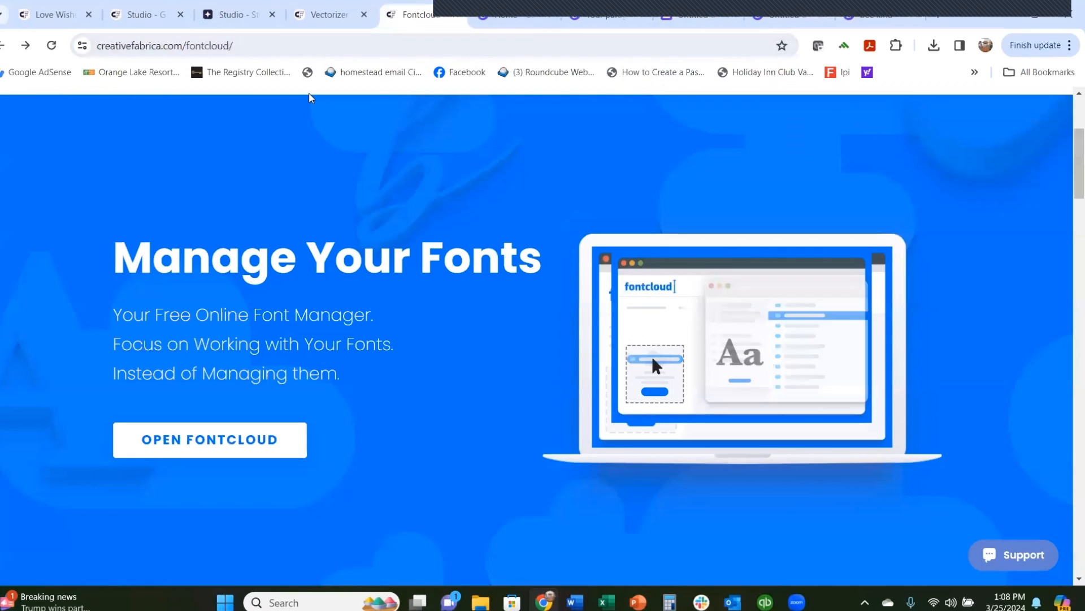
pyautogui.click(218, 448)
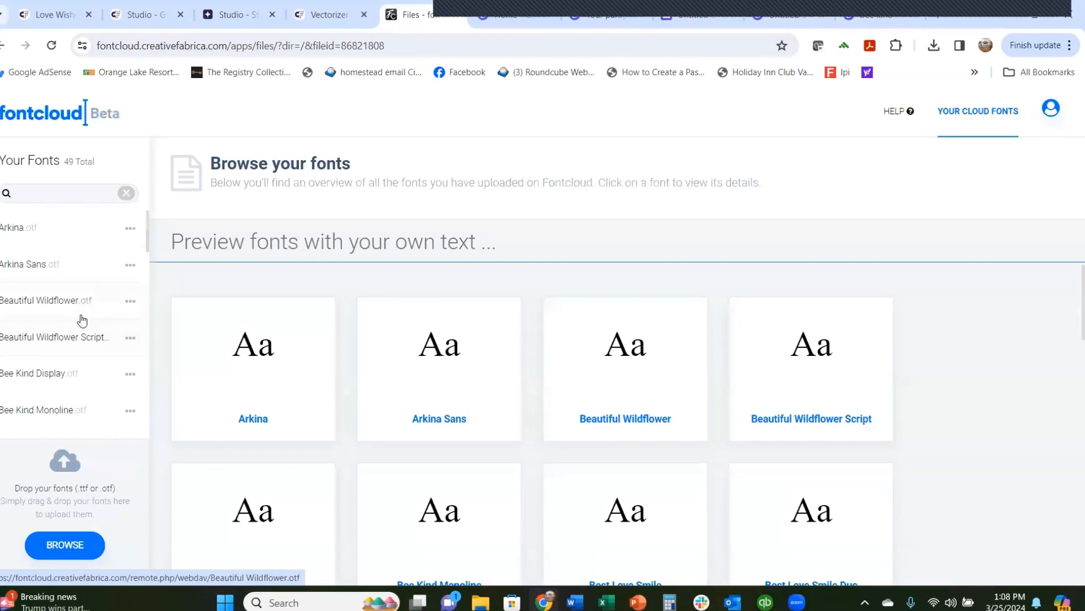
pyautogui.scroll(-1, 34, 373)
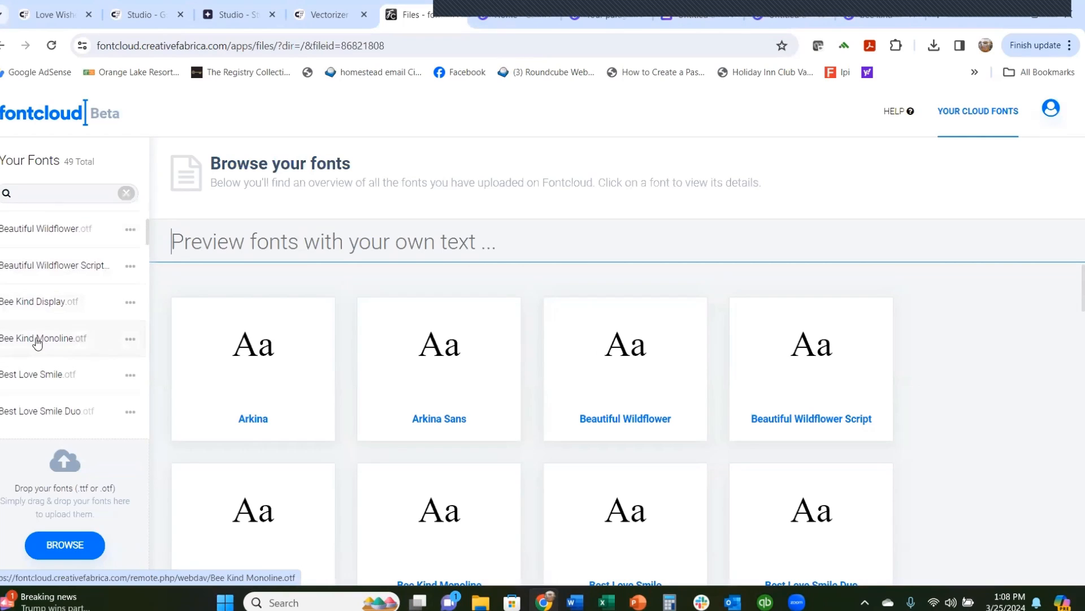
pyautogui.click(36, 342)
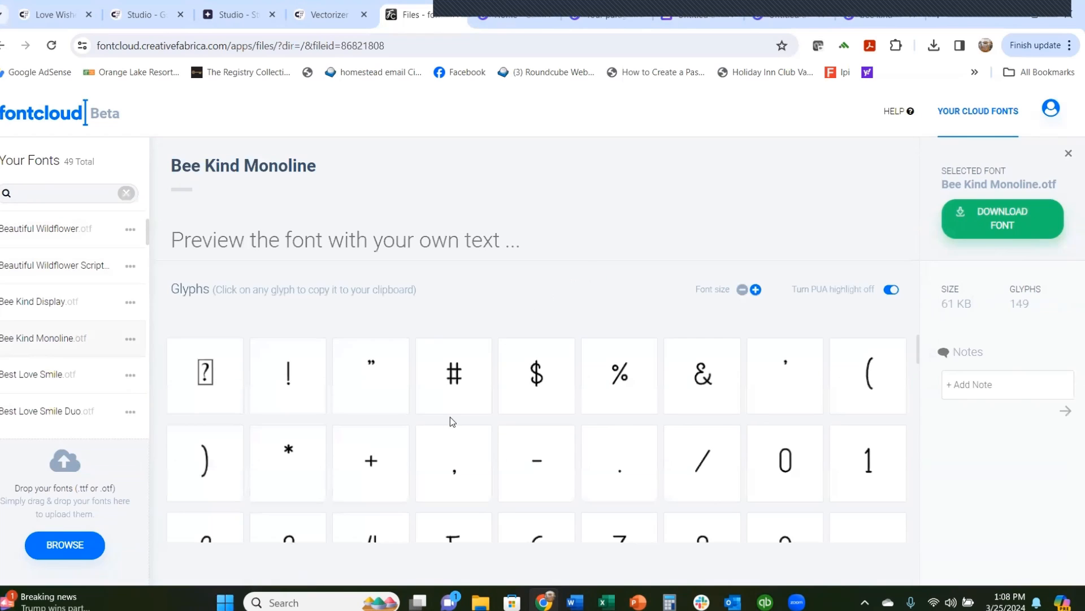
# - Copy the Bee Kind Monoline b glyph that has a bee attached in front of the letter
pyautogui.scroll(-15, 462, 398)
pyautogui.scroll(-2, 447, 408)
pyautogui.scroll(1, 703, 447)
pyautogui.scroll(1, 703, 446)
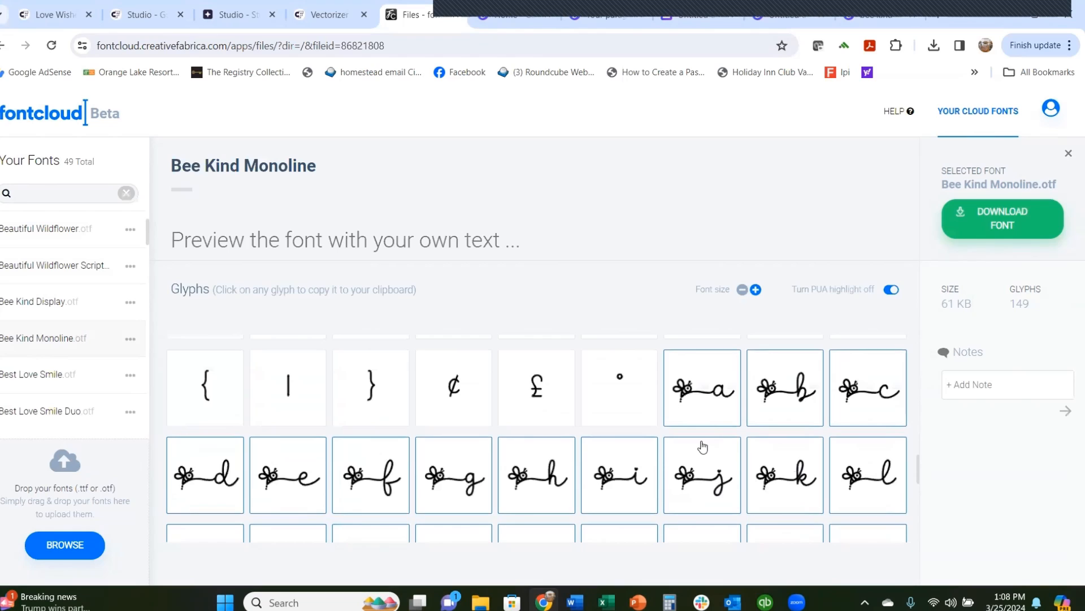
pyautogui.click(785, 404)
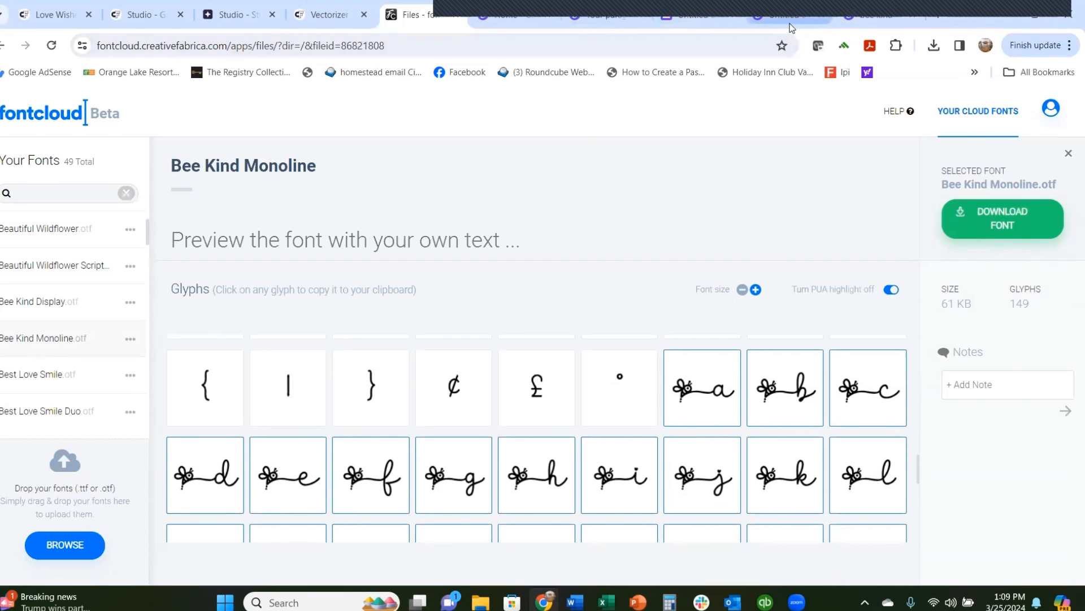
# - In the Canva "bee kind" design, try replacing the b of "bee" with the copied bee glyph
pyautogui.click(876, 15)
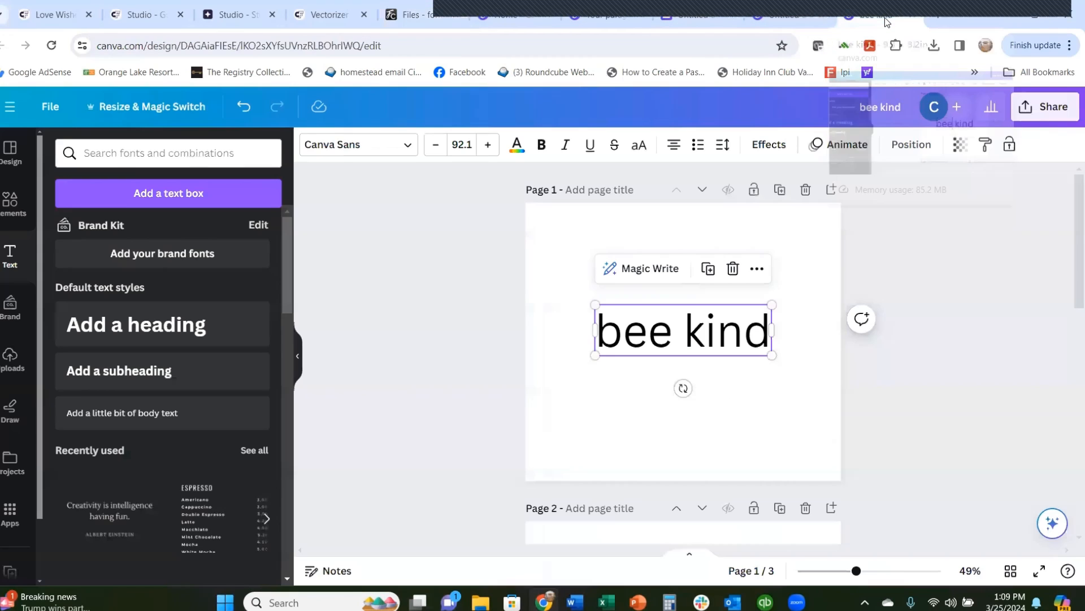
pyautogui.click(620, 341)
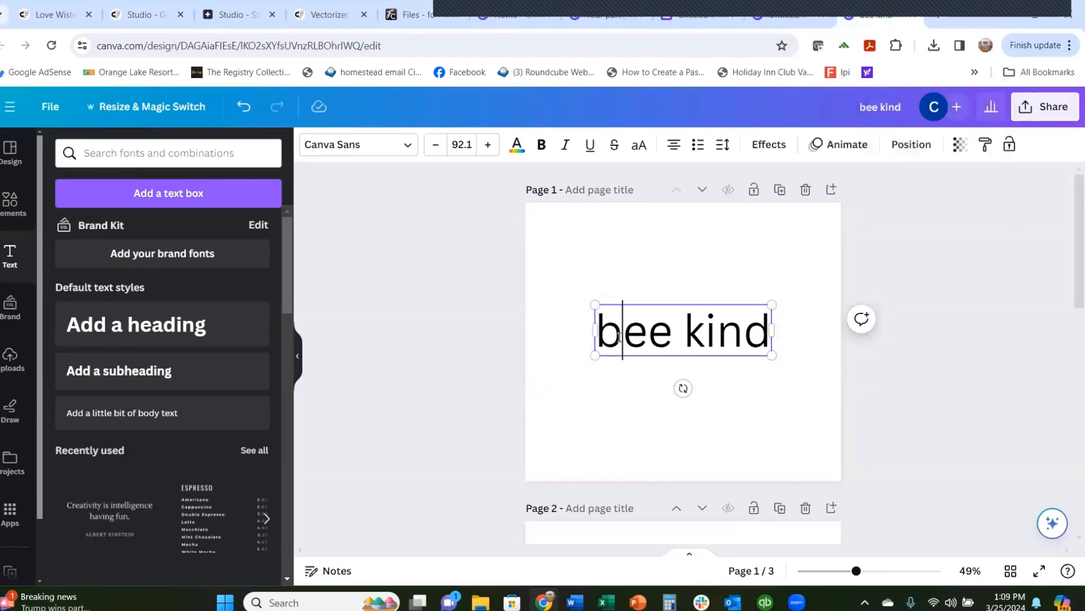
pyautogui.press('BackSpace')
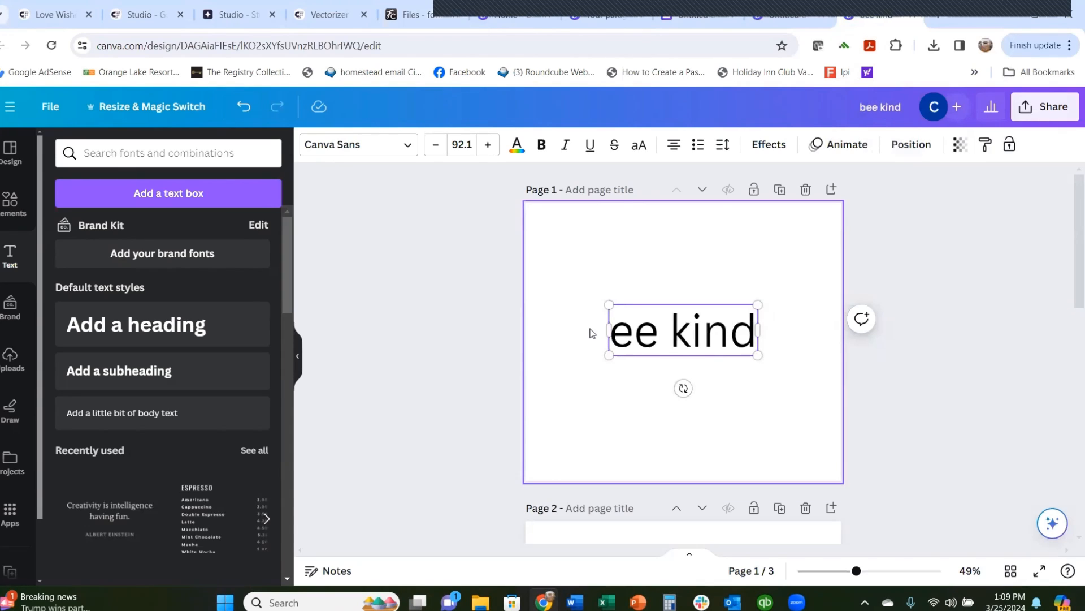
pyautogui.hotkey('ctrl', 'v')
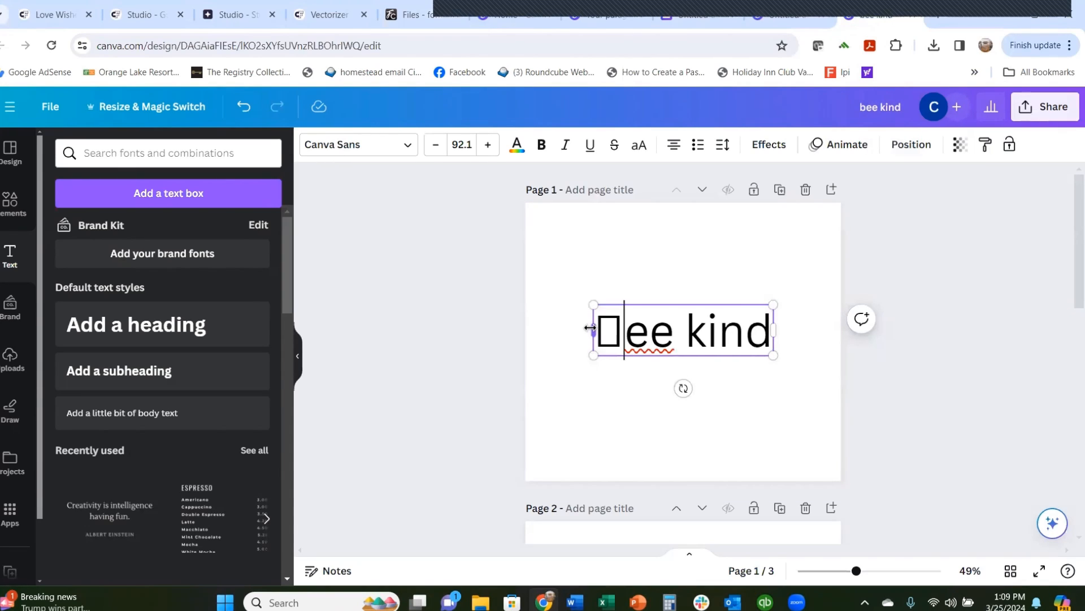
# - Remove the pasted glyph and restore the text on page 1 to "bee kind"
pyautogui.press('Delete')
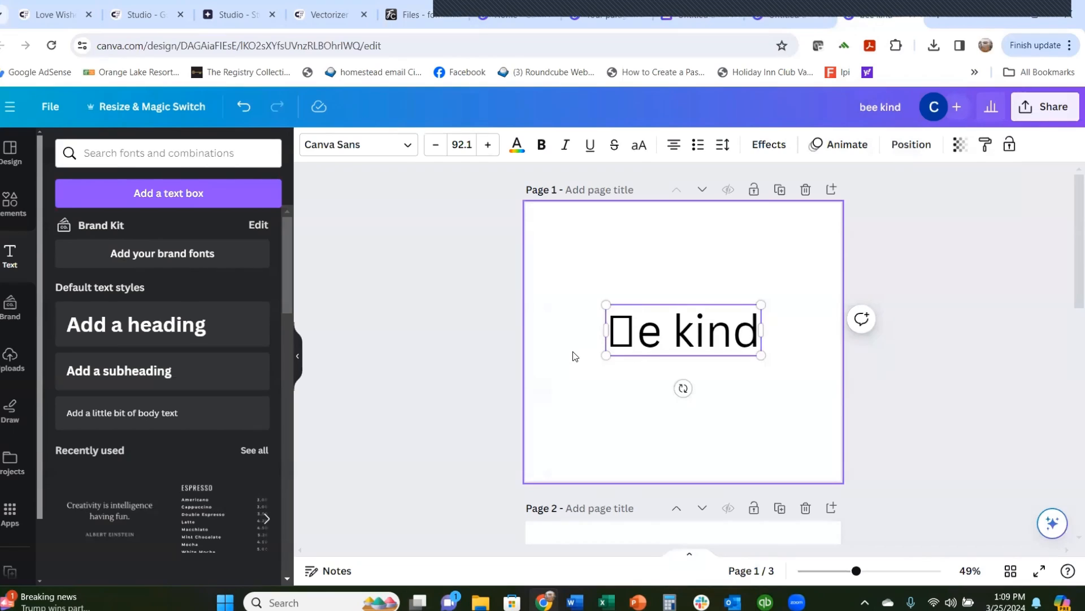
pyautogui.press('BackSpace')
pyautogui.write('be')
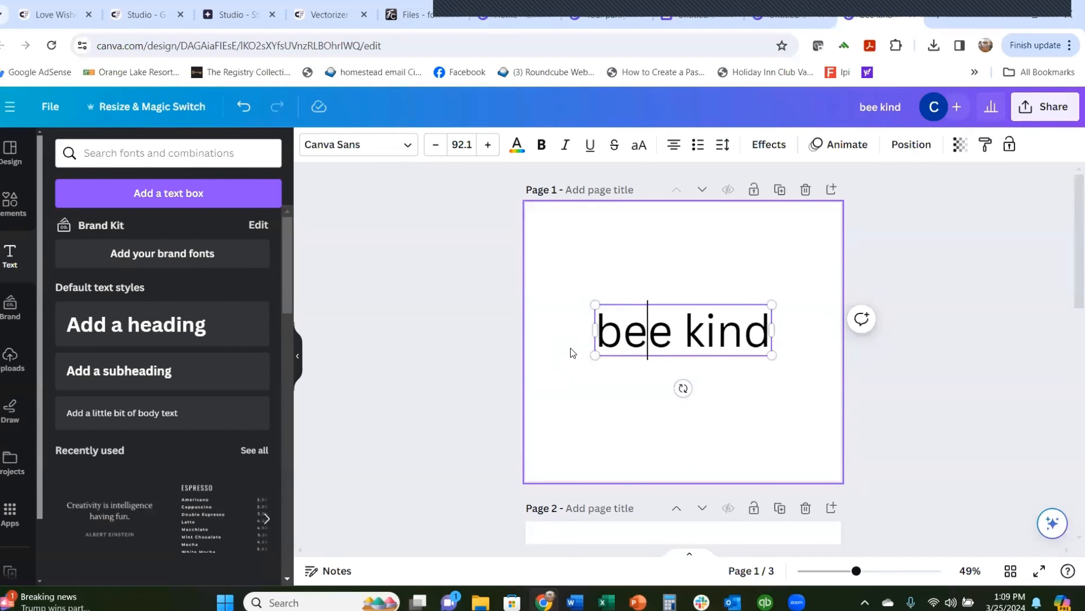
# - Set the page 1 "bee kind" text to Bee Kind Monoline Regular and replace its b with the copied bee glyph
pyautogui.click(410, 145)
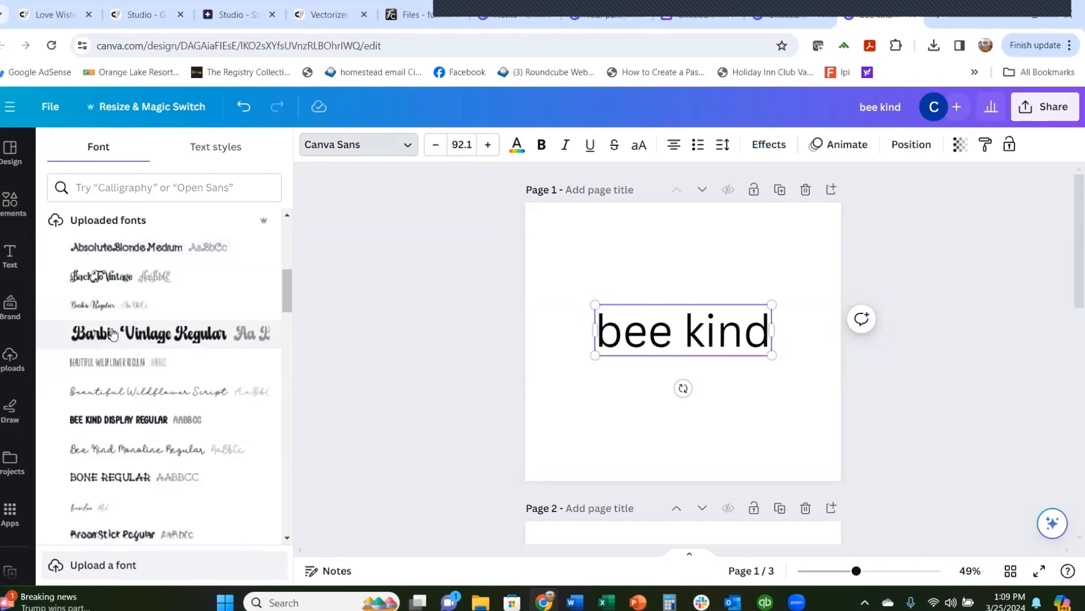
pyautogui.scroll(-3, 110, 346)
pyautogui.scroll(-2, 111, 347)
pyautogui.scroll(-12, 111, 349)
pyautogui.scroll(10, 109, 349)
pyautogui.scroll(3, 109, 339)
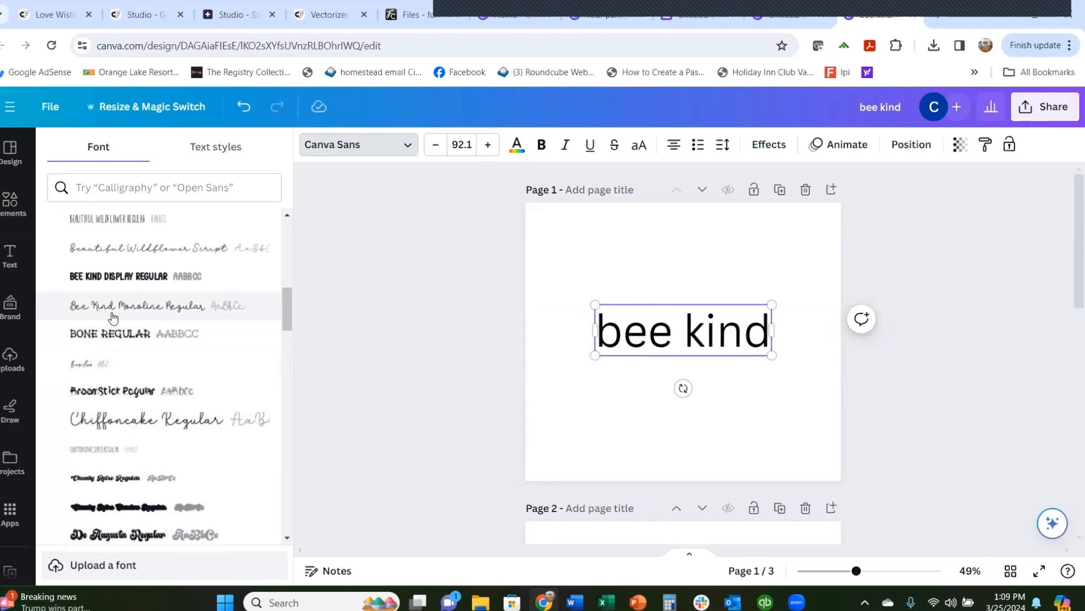
pyautogui.click(113, 318)
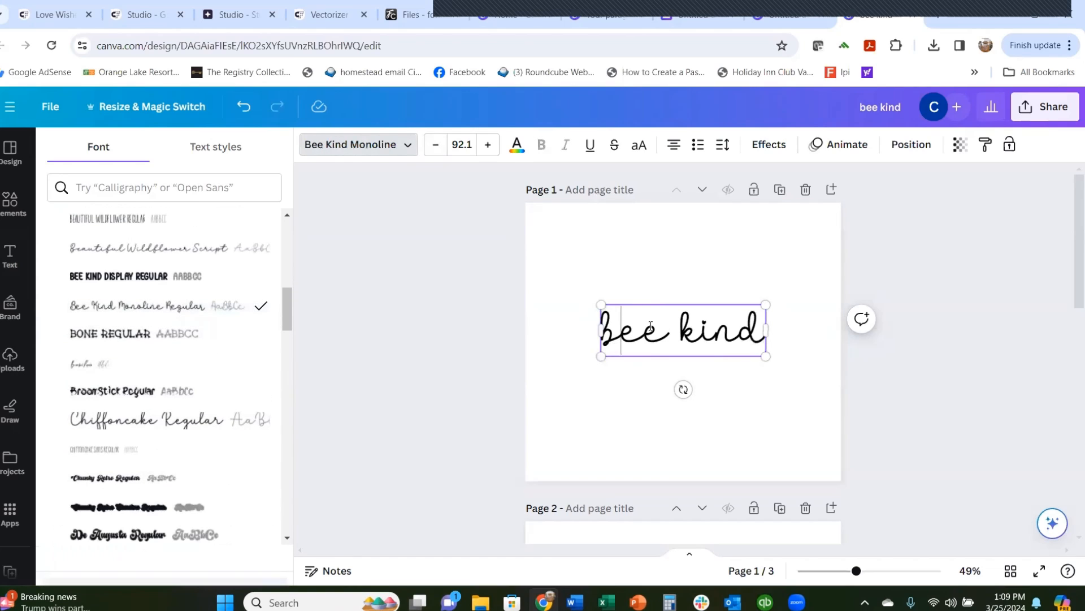
pyautogui.press('BackSpace')
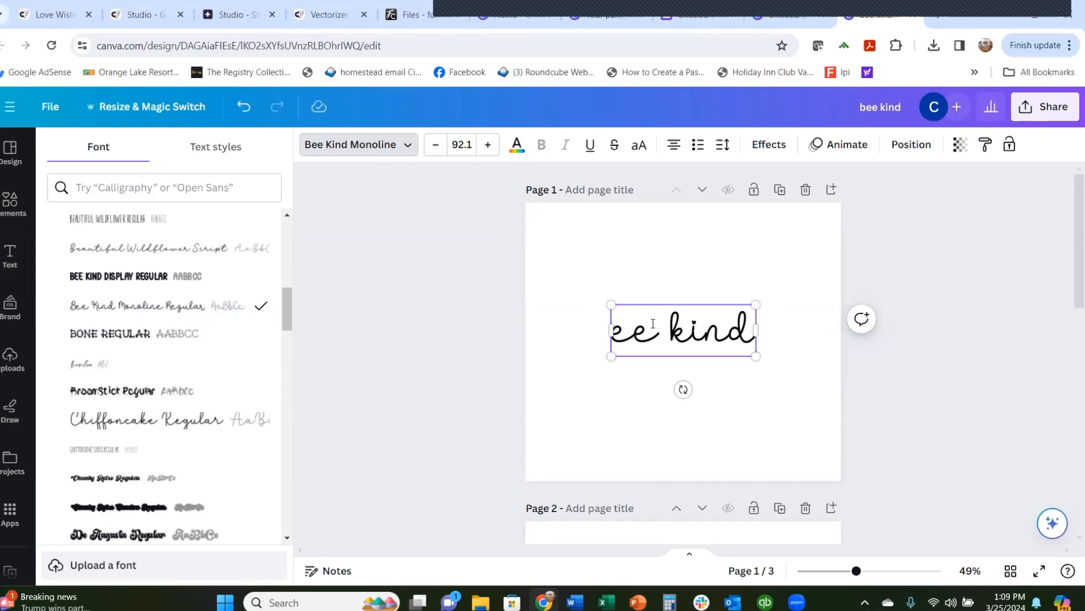
pyautogui.hotkey('ctrl', 'v')
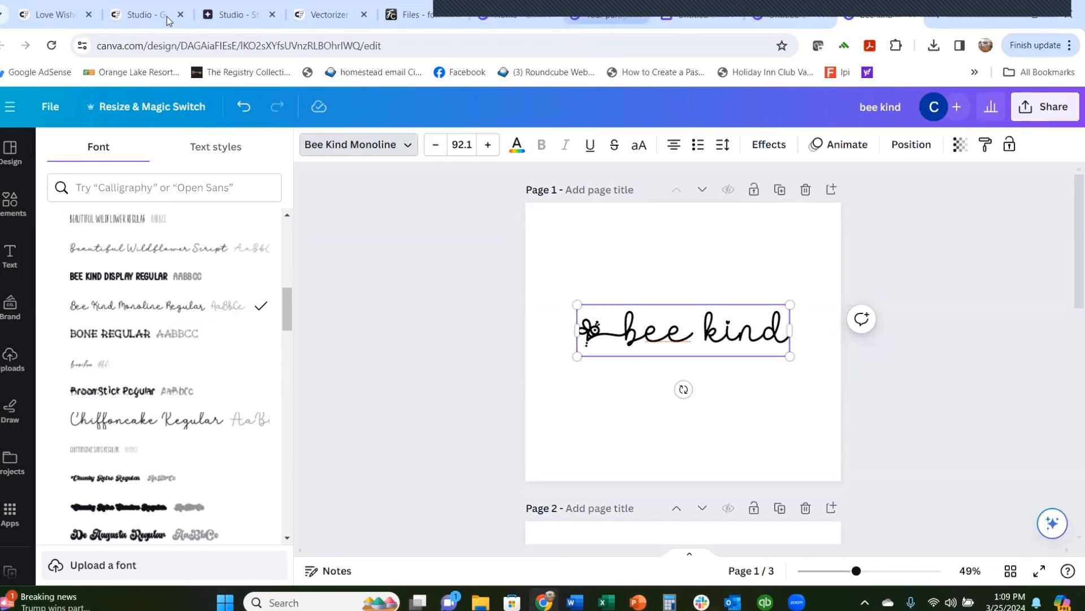
# - In Fontcloud, copy the Bee Kind Monoline d glyph that has a bee attached after the letter
pyautogui.click(419, 15)
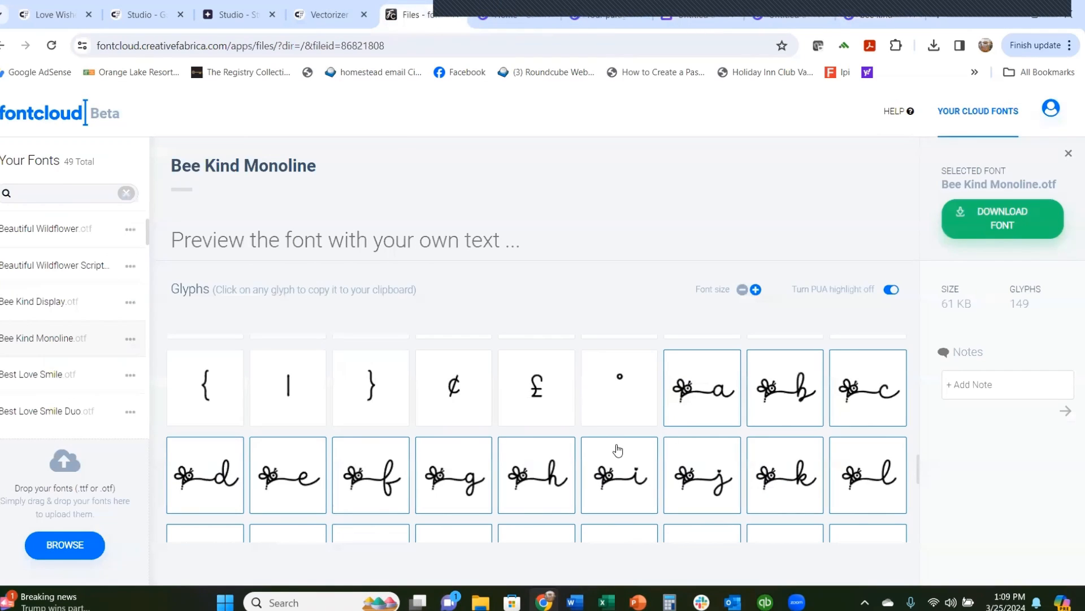
pyautogui.scroll(-6, 617, 449)
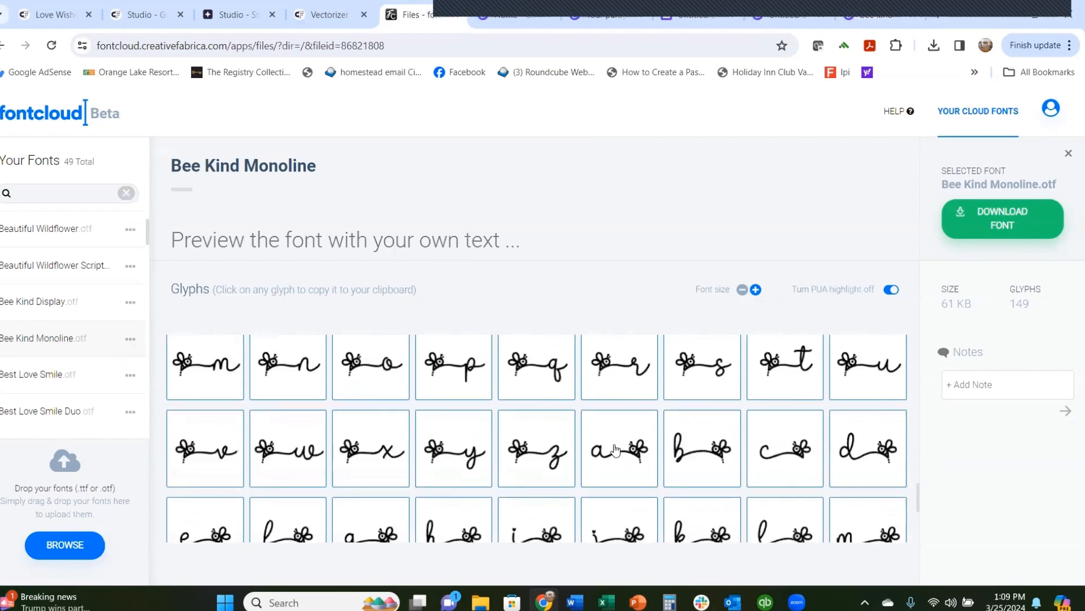
pyautogui.scroll(3, 616, 446)
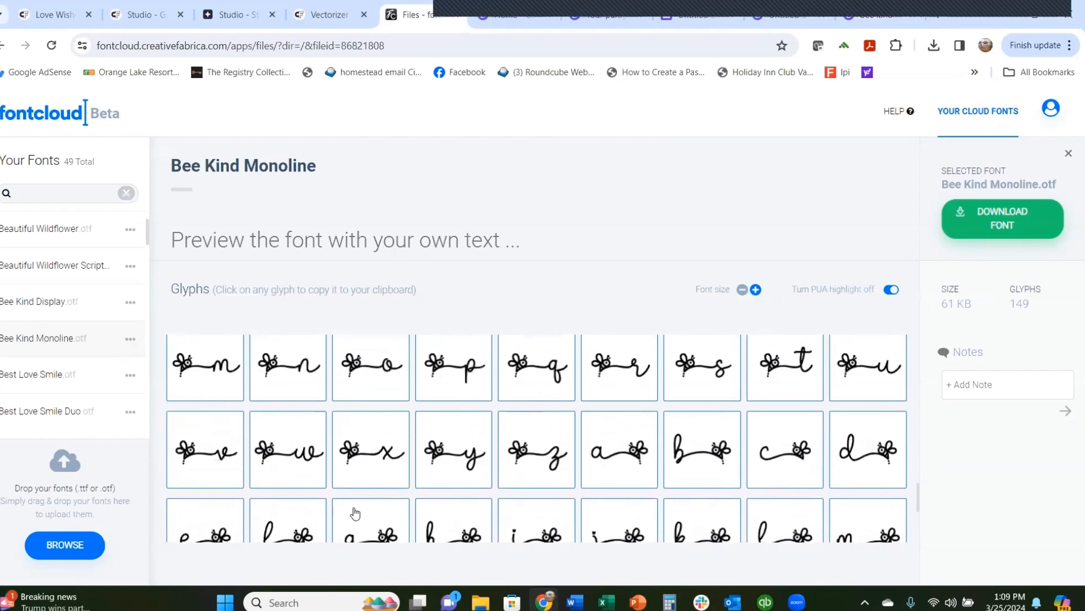
pyautogui.scroll(-1, 392, 489)
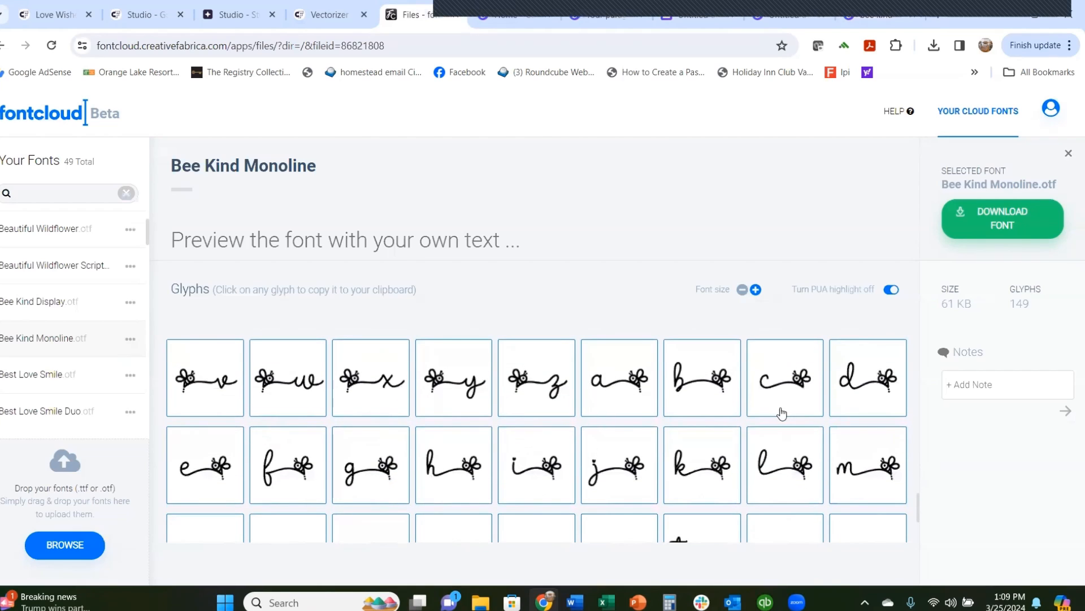
pyautogui.click(848, 388)
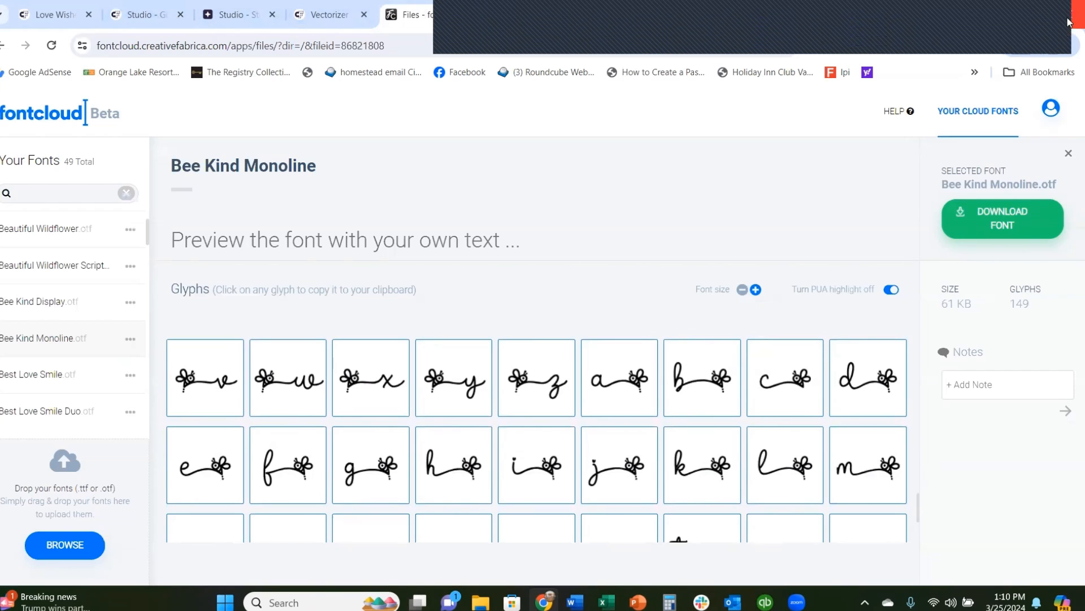
# - Back in Canva, replace the final d of "bee kind" on page 1 with the copied trailing-bee glyph
pyautogui.click(890, 18)
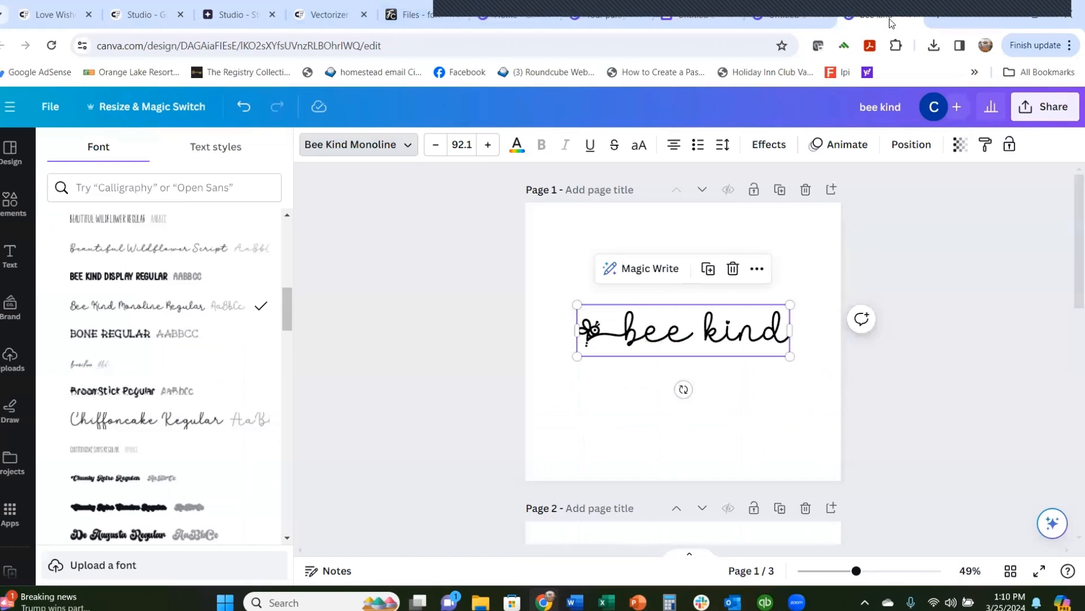
pyautogui.click(784, 334)
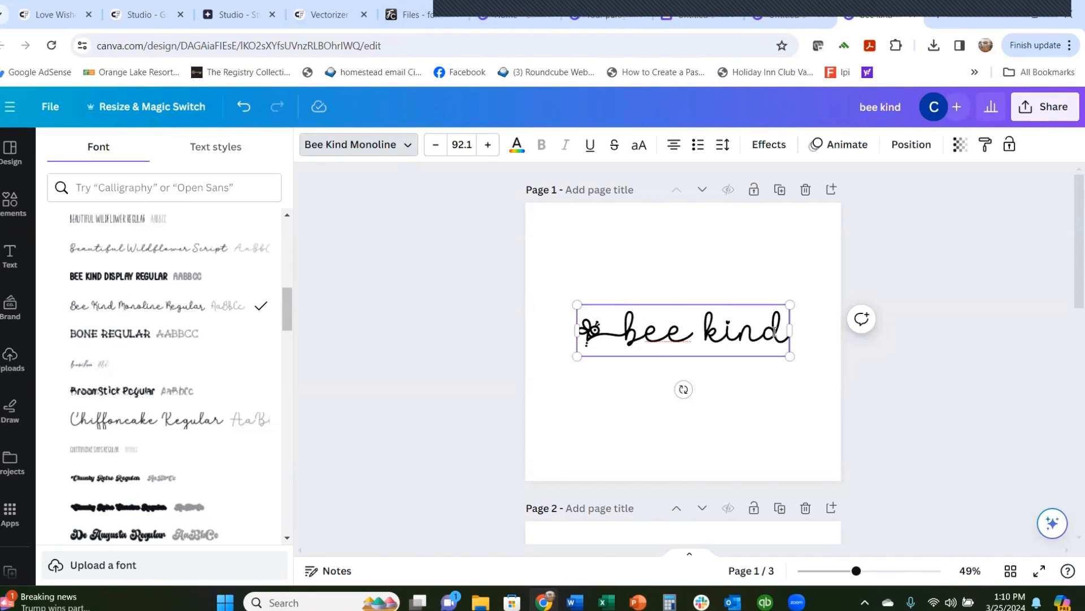
pyautogui.press('BackSpace')
pyautogui.hotkey('ctrl', 'v')
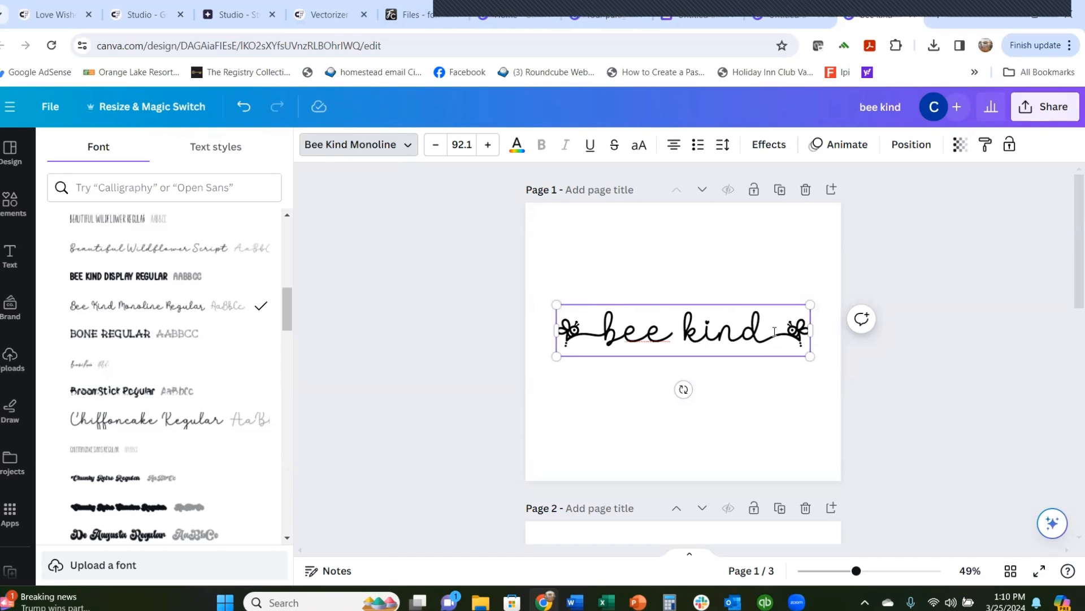
# - Check the font of the "chunky retro" text on page 2, and display the Chunky Retro glyphs in Fontcloud
pyautogui.scroll(-5, 739, 314)
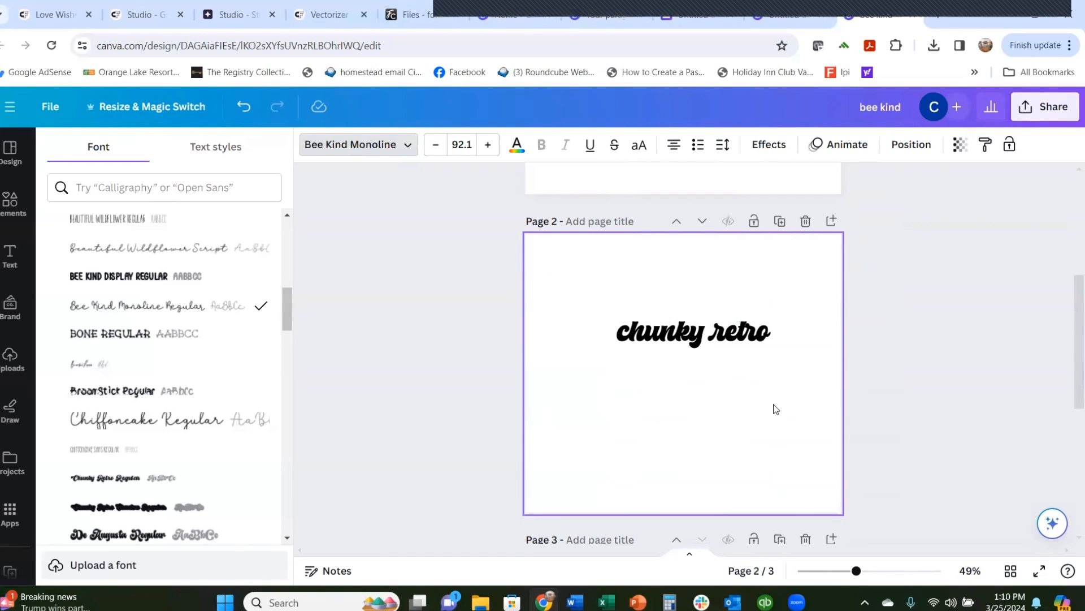
pyautogui.click(715, 348)
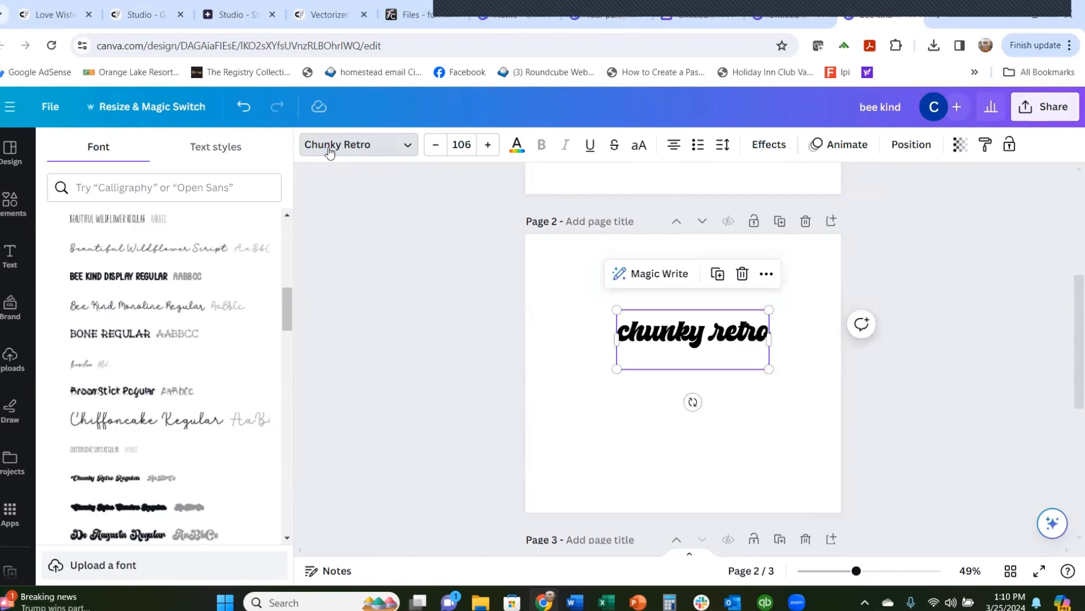
pyautogui.click(360, 154)
pyautogui.click(359, 156)
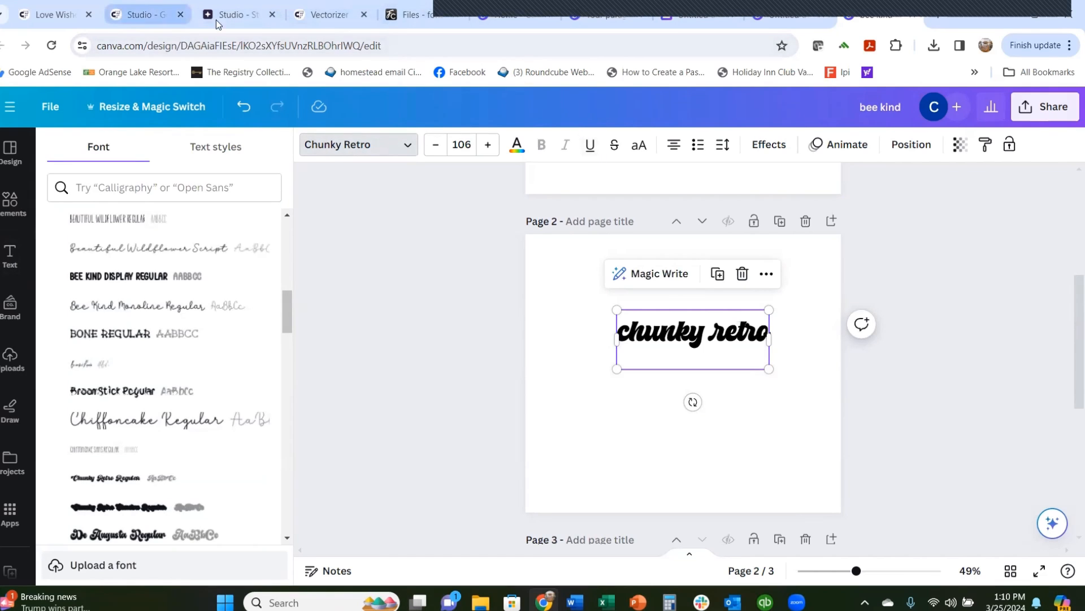
pyautogui.click(425, 17)
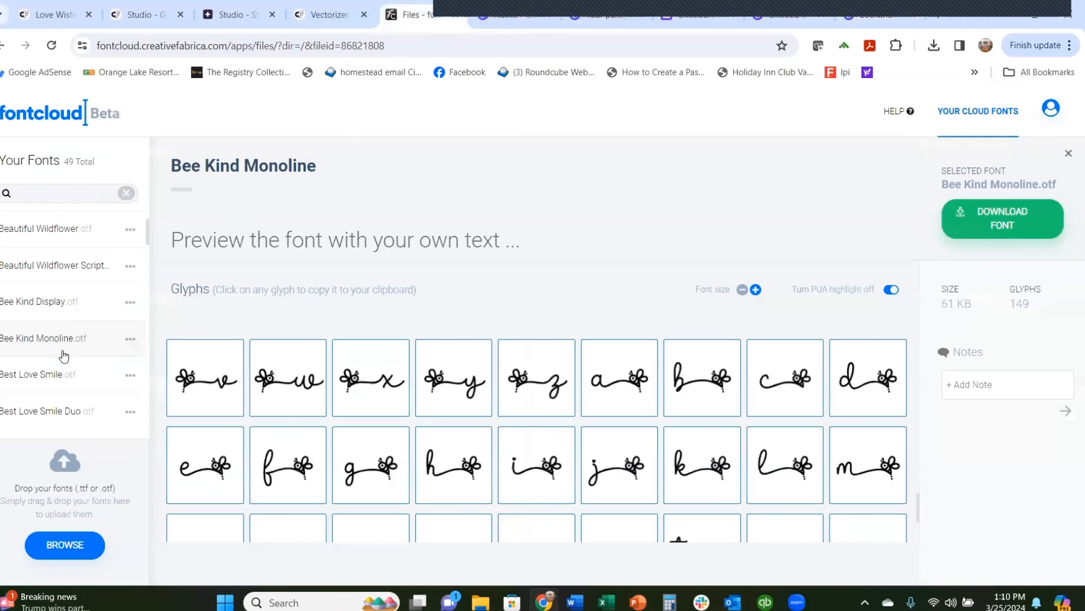
pyautogui.scroll(-3, 60, 360)
pyautogui.scroll(-4, 59, 361)
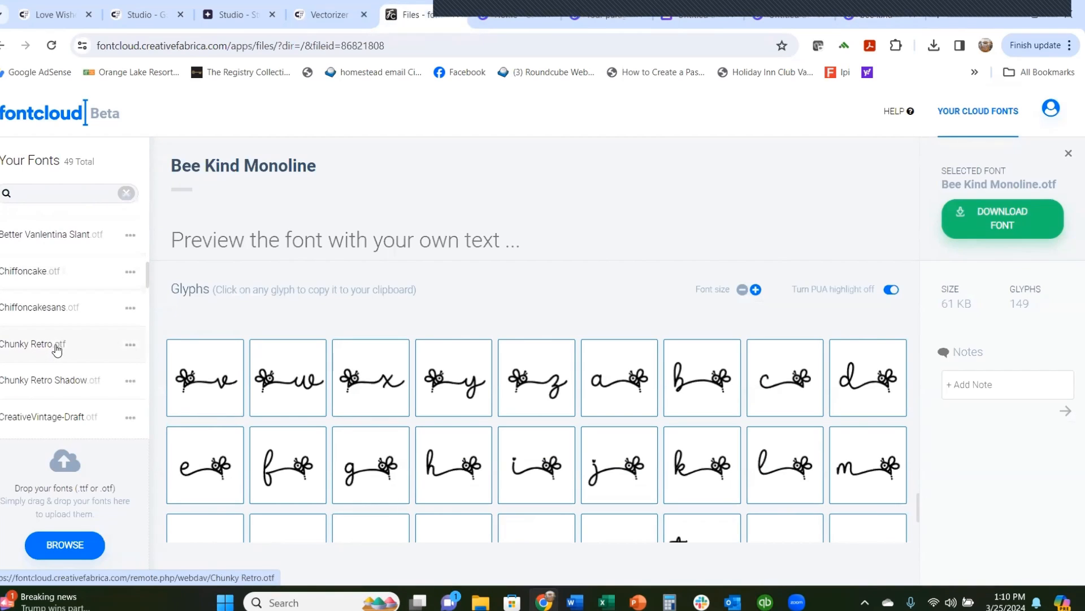
pyautogui.click(54, 346)
# - Copy the standard capital C glyph of Chunky Retro
pyautogui.scroll(-5, 577, 390)
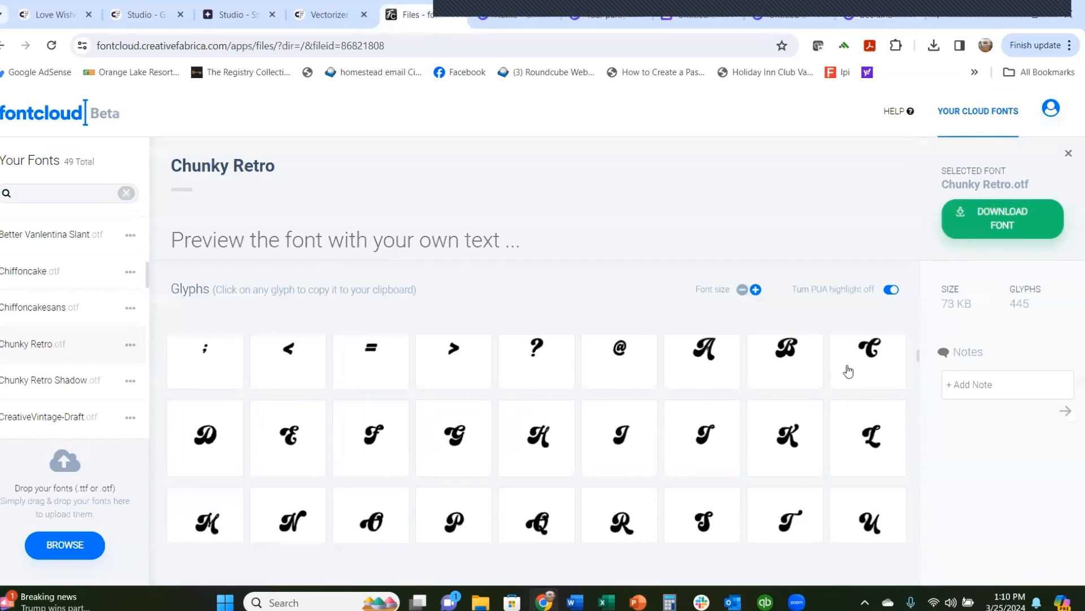
pyautogui.click(868, 365)
pyautogui.click(869, 365)
# - Return to the Canva design and replace the first letter of "chunky retro" on page 2 with the capital C
pyautogui.click(876, 20)
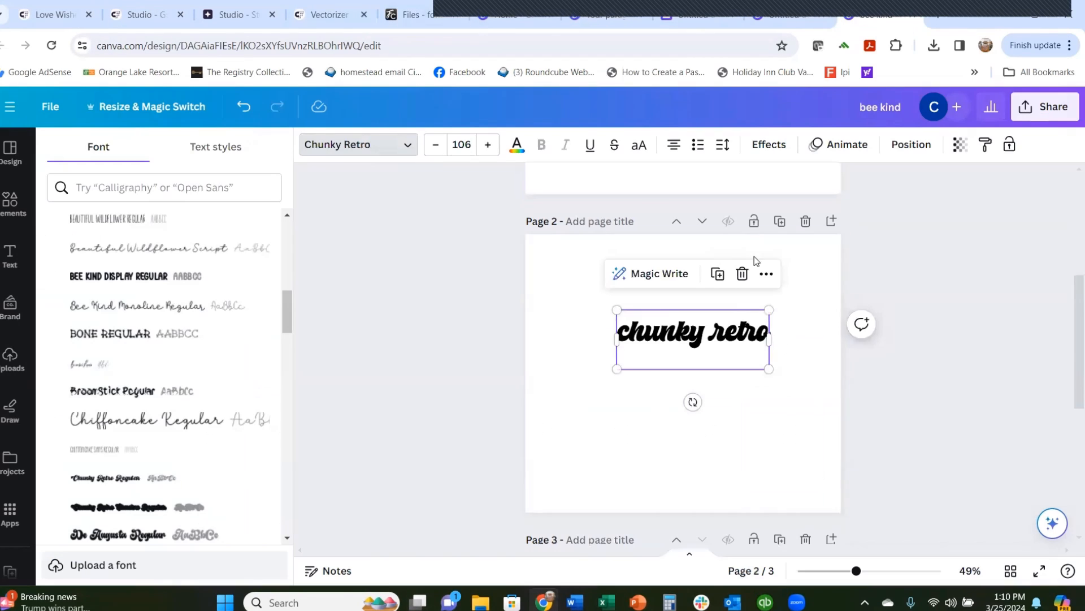
pyautogui.click(633, 331)
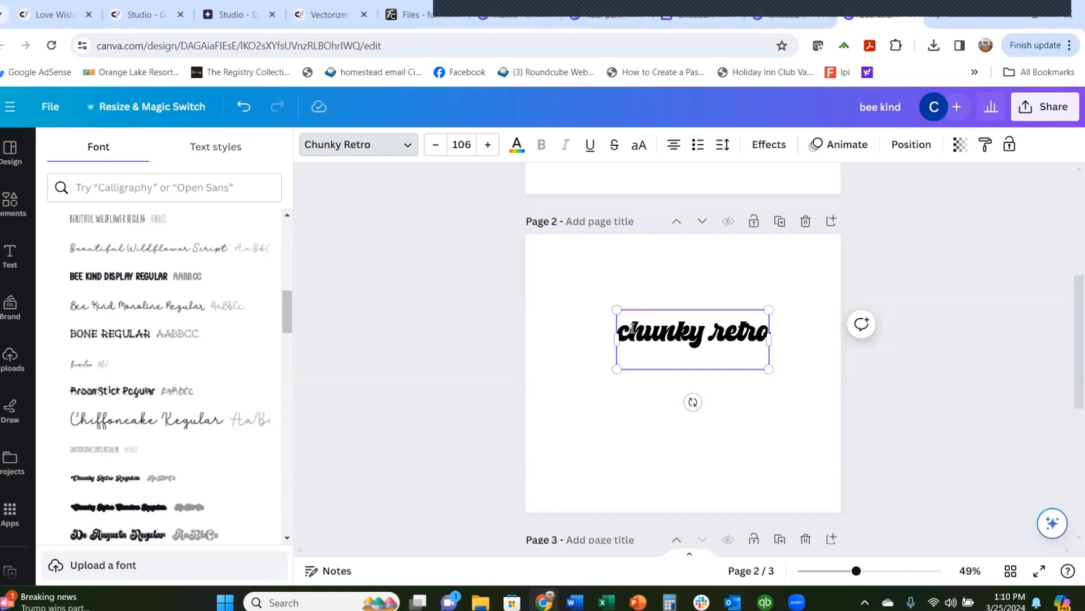
pyautogui.press('BackSpace')
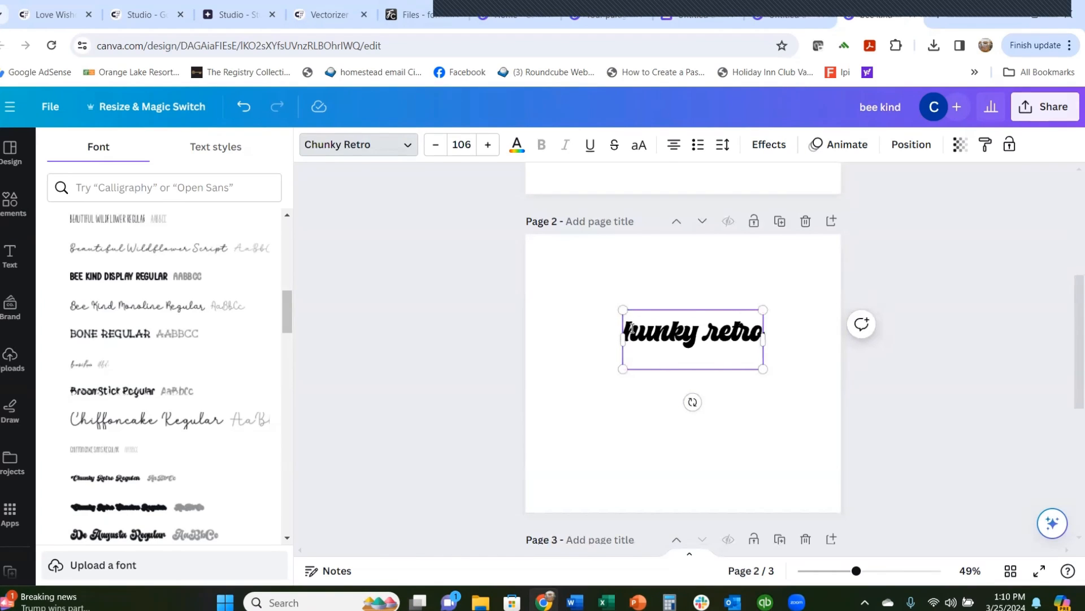
pyautogui.write('C')
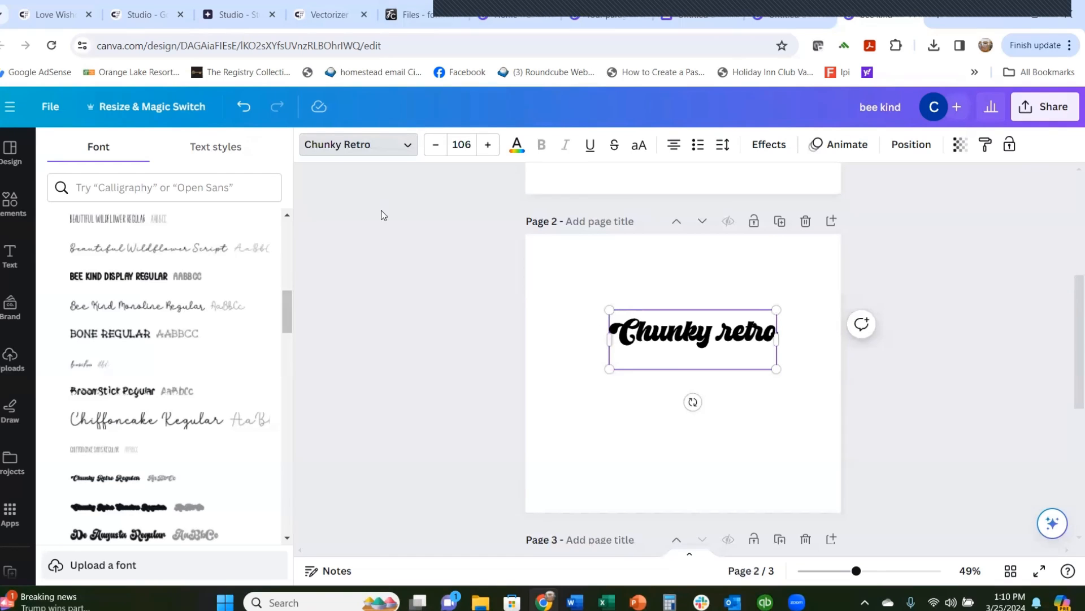
# - In Fontcloud, find the Chunky Retro lowercase o with an upward end swash among the alternate glyphs and copy it
pyautogui.click(416, 14)
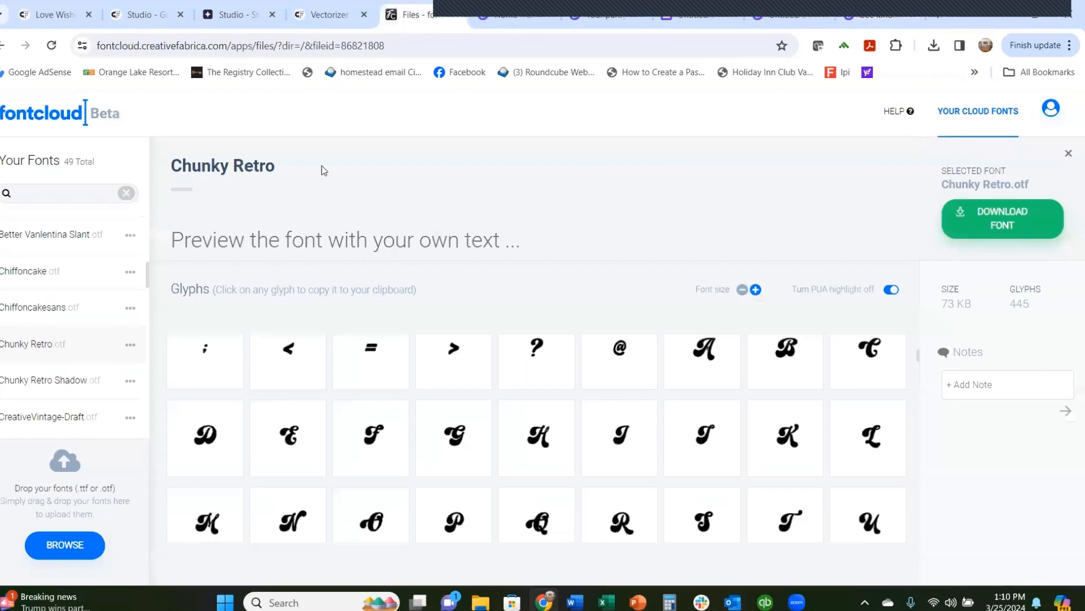
pyautogui.scroll(-3, 452, 362)
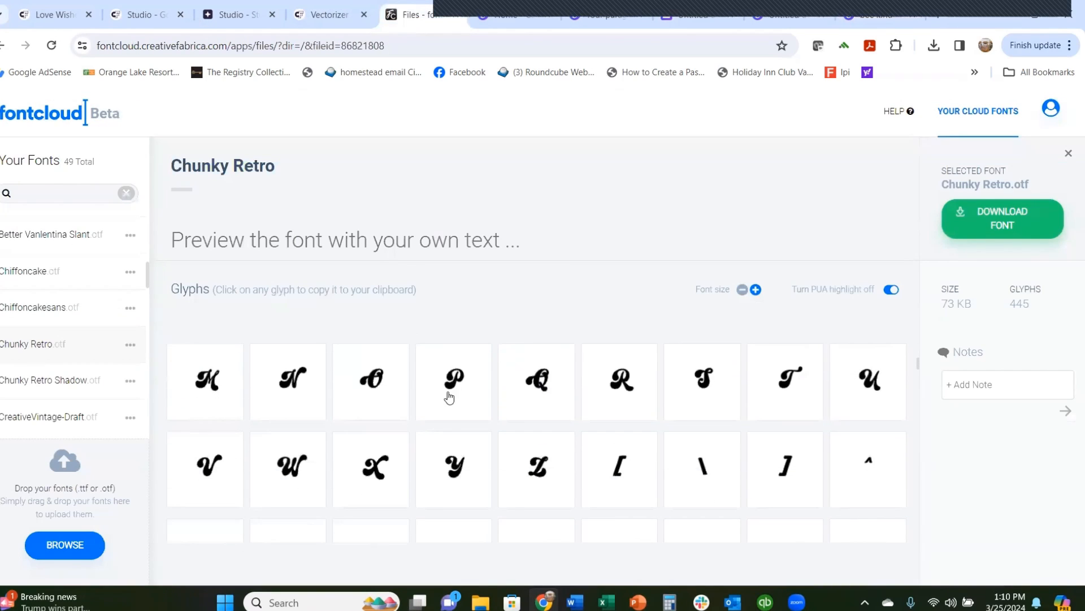
pyautogui.scroll(-5, 444, 399)
pyautogui.scroll(-10, 445, 399)
pyautogui.scroll(-10, 440, 395)
pyautogui.scroll(-10, 441, 393)
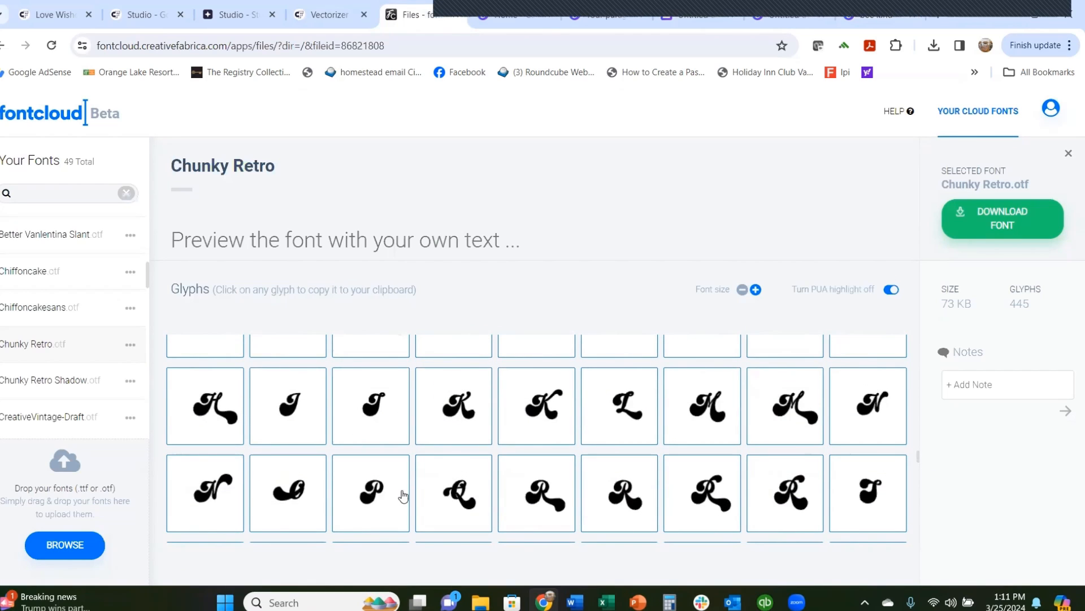
pyautogui.scroll(-3, 400, 486)
pyautogui.scroll(-5, 398, 480)
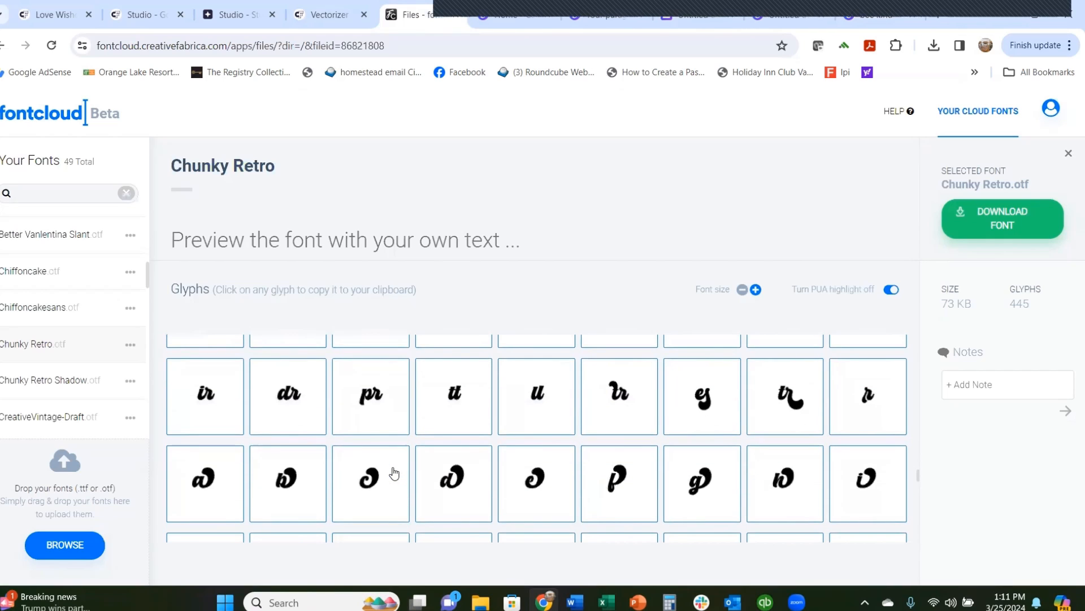
pyautogui.scroll(-3, 394, 473)
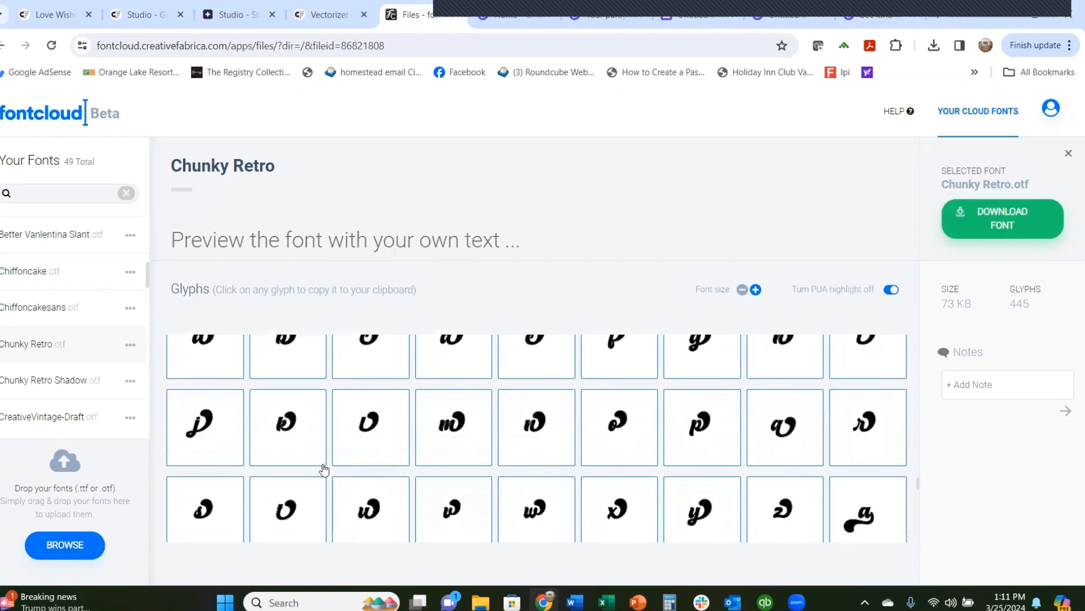
pyautogui.click(616, 441)
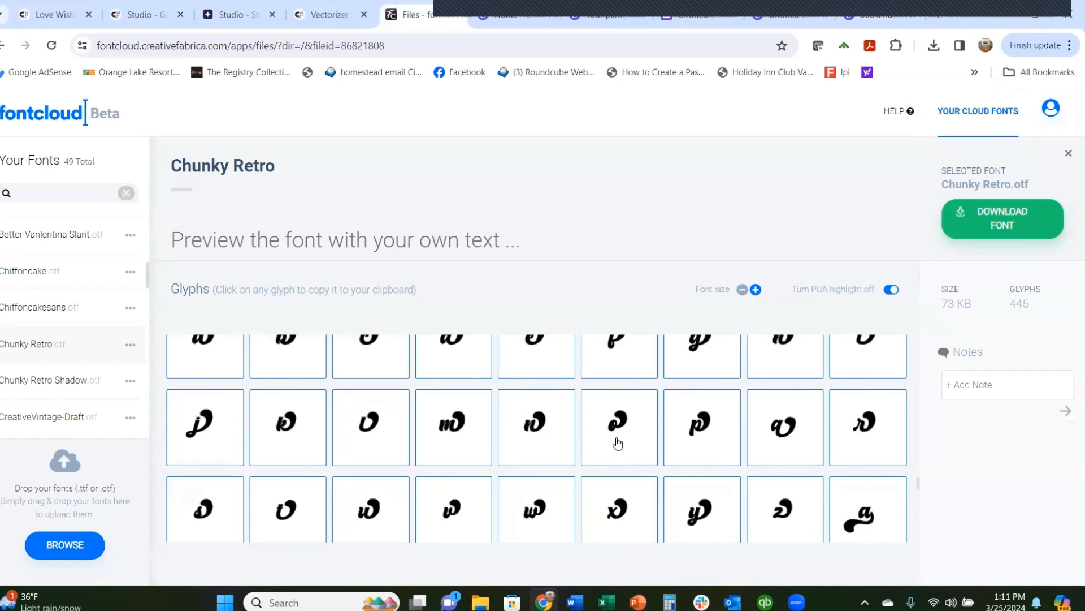
# - In the Canva design, replace the final o of "Chunky retro" on page 2 with the copied swash o
pyautogui.click(899, 20)
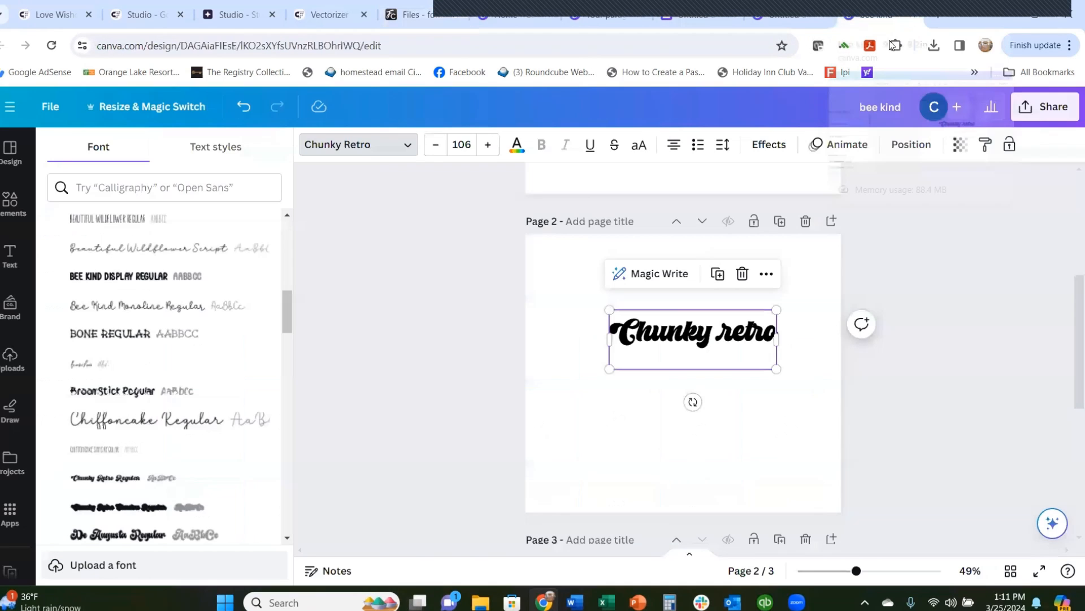
pyautogui.click(774, 336)
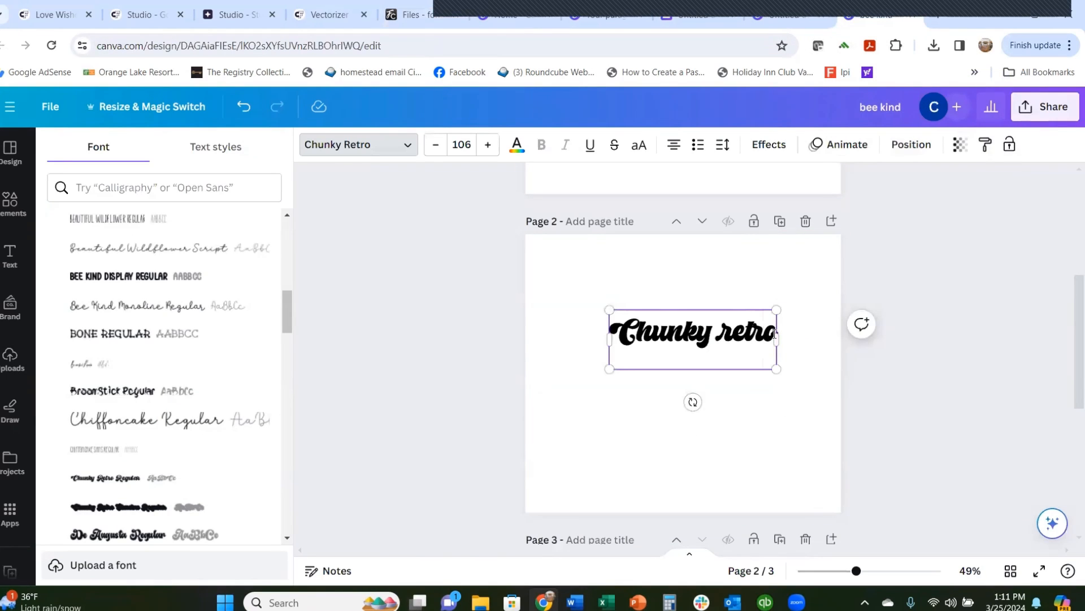
pyautogui.press('BackSpace')
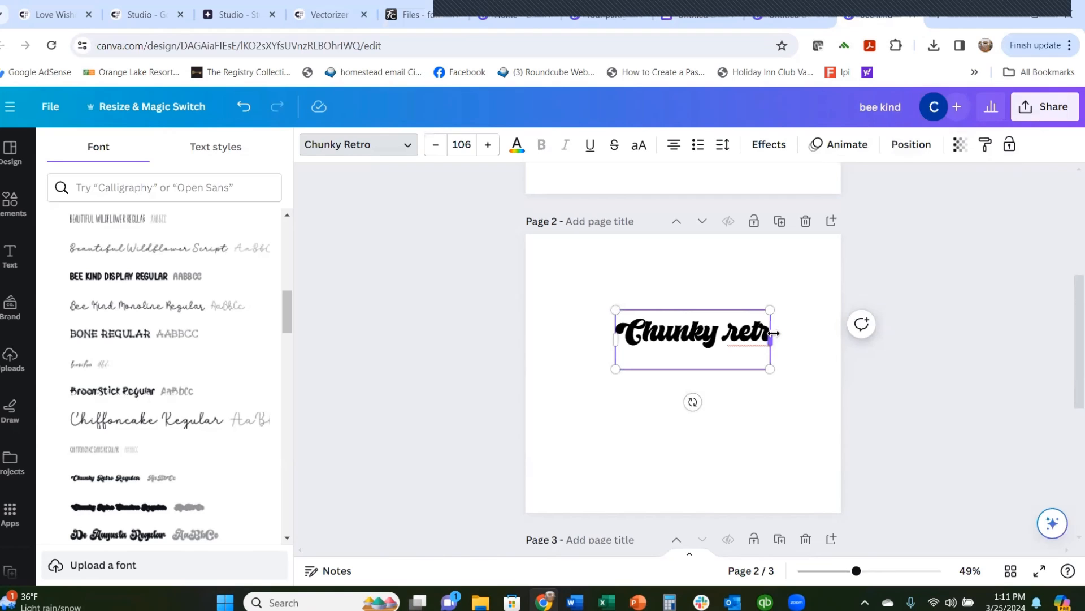
pyautogui.write('o')
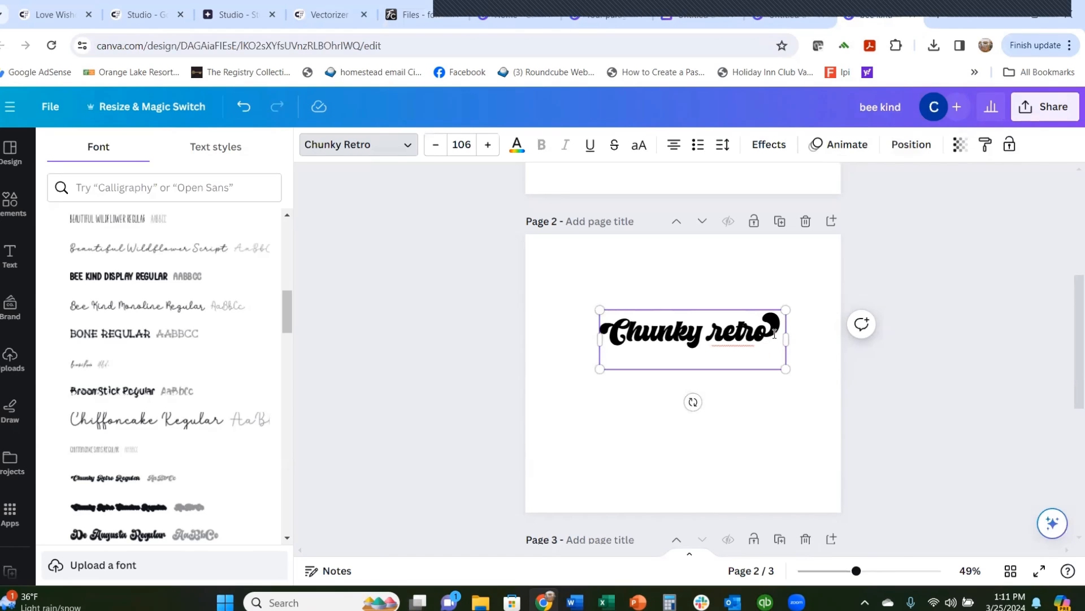
# - Set the font of the "chiffoncake" text on page 3 to Chiffoncake Regular
pyautogui.scroll(-6, 715, 380)
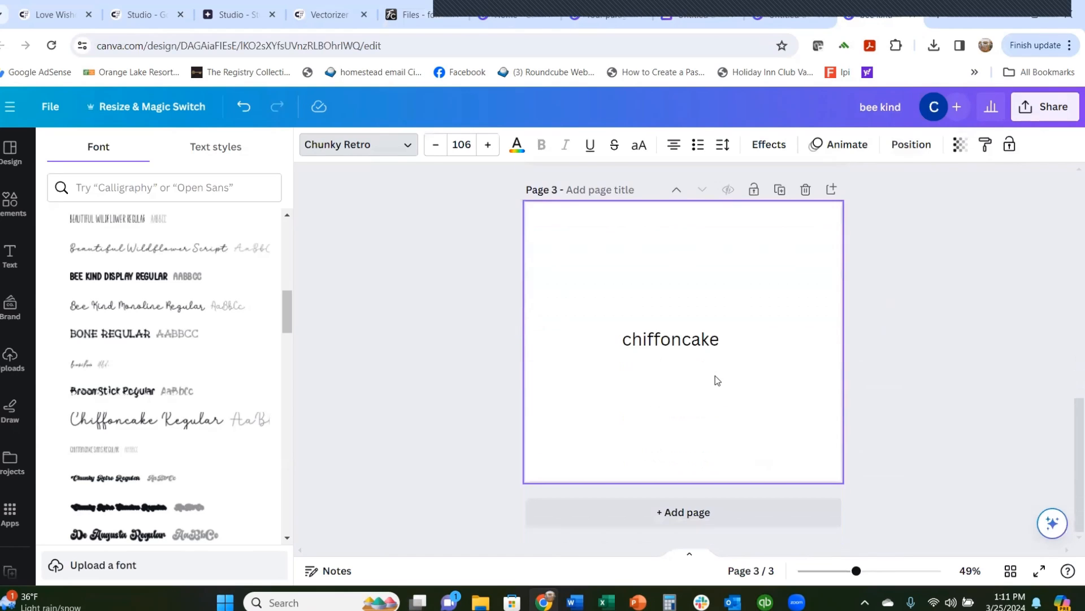
pyautogui.click(711, 347)
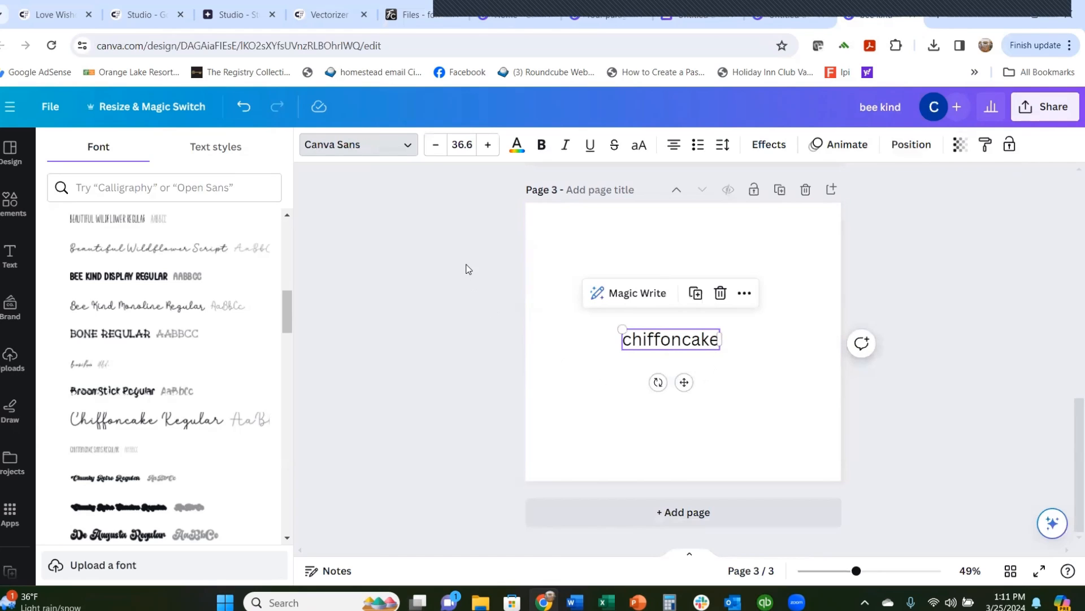
pyautogui.click(408, 147)
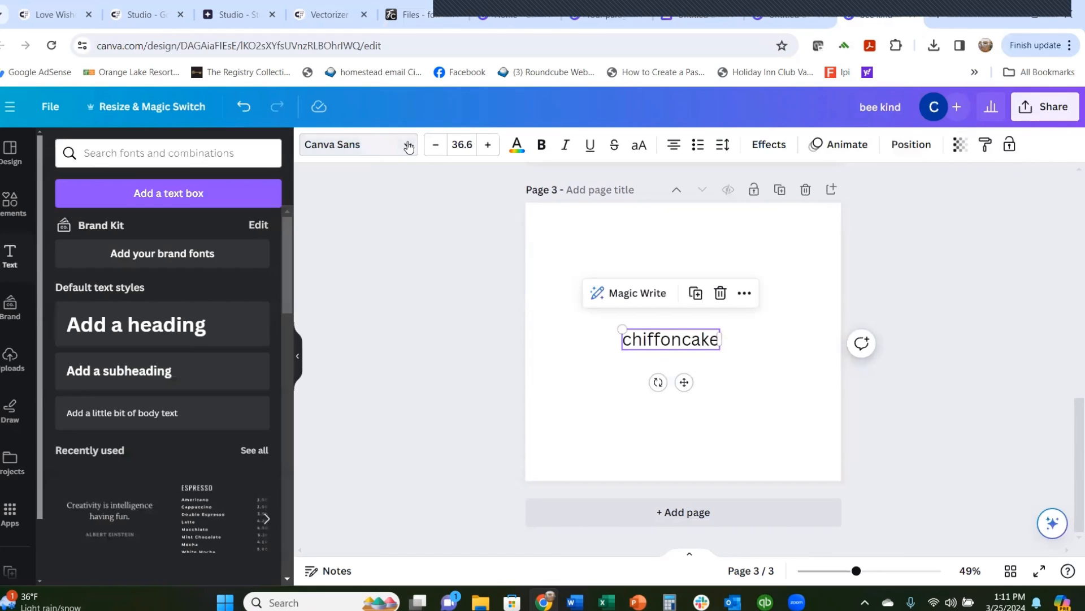
pyautogui.click(410, 147)
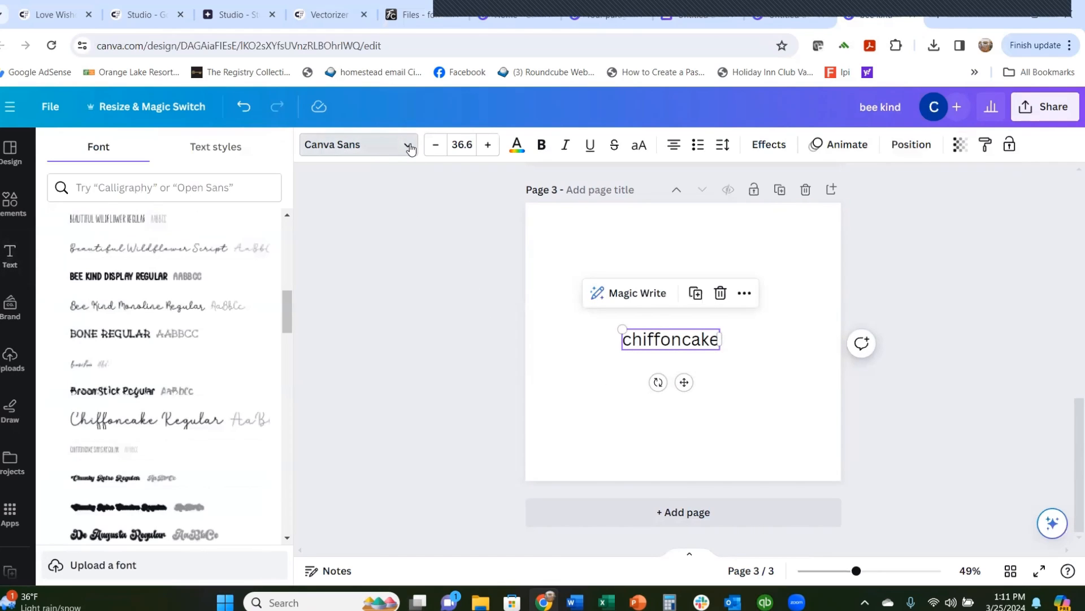
pyautogui.click(188, 425)
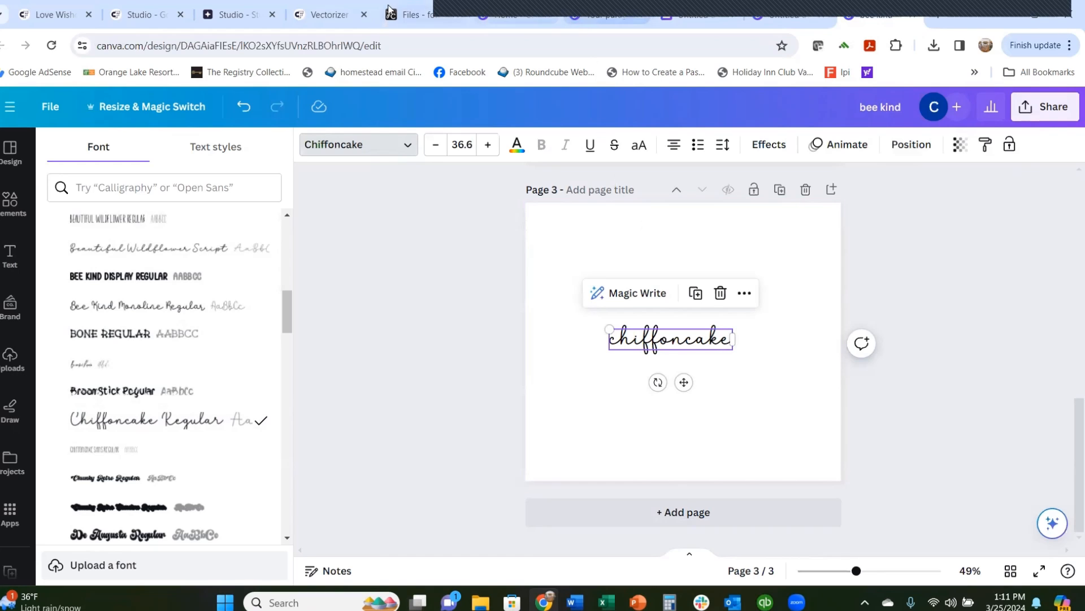
# - In Fontcloud, open the Chiffoncake font and copy its lowercase c glyph with a leading swash
pyautogui.click(420, 20)
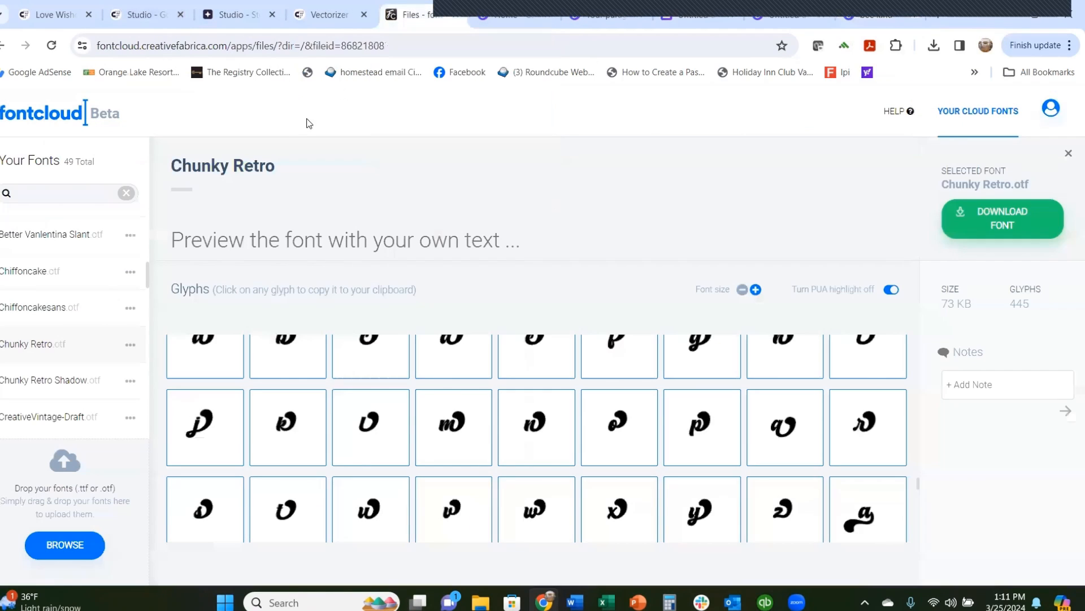
pyautogui.click(38, 280)
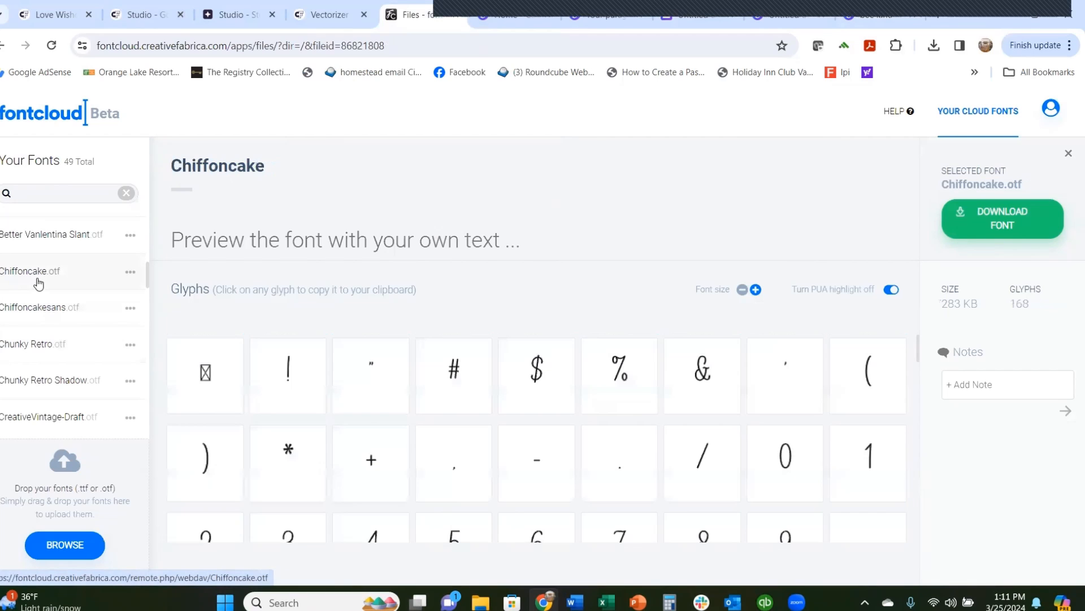
pyautogui.scroll(-10, 485, 403)
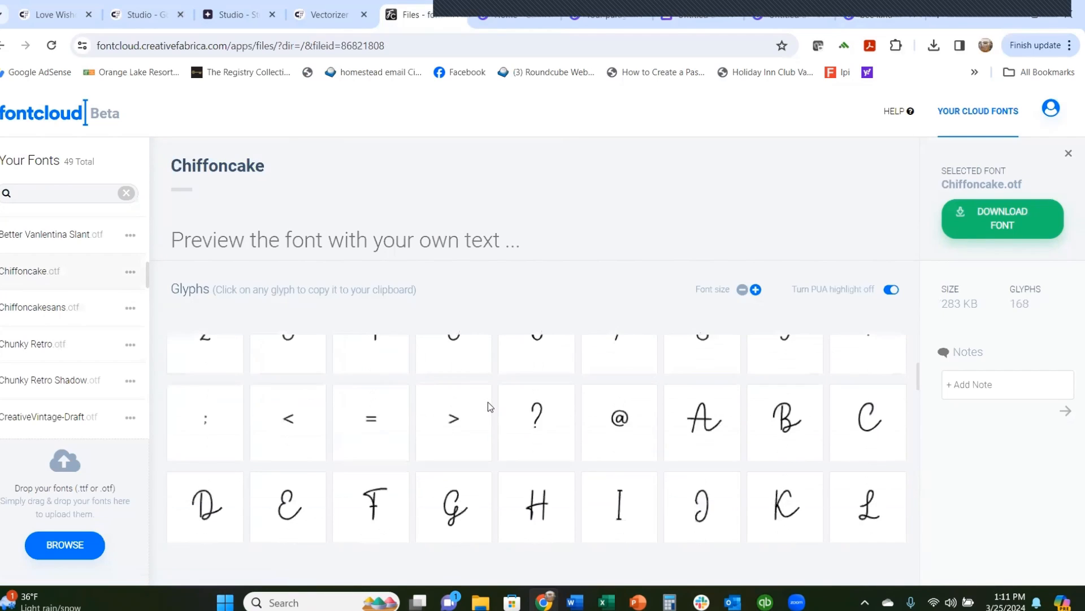
pyautogui.scroll(-4, 482, 405)
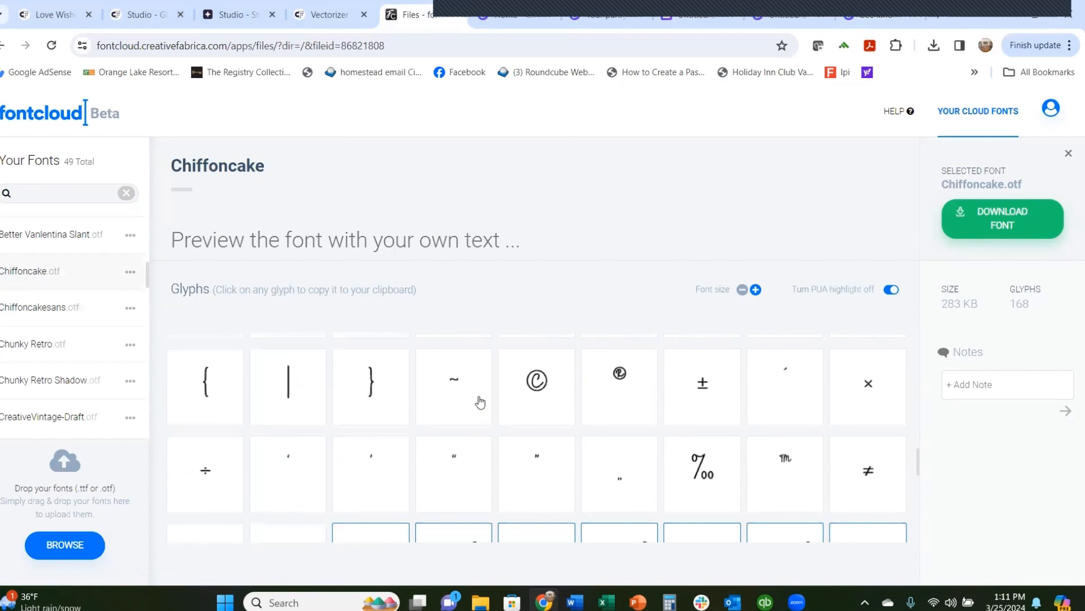
pyautogui.scroll(3, 480, 402)
pyautogui.scroll(1, 481, 393)
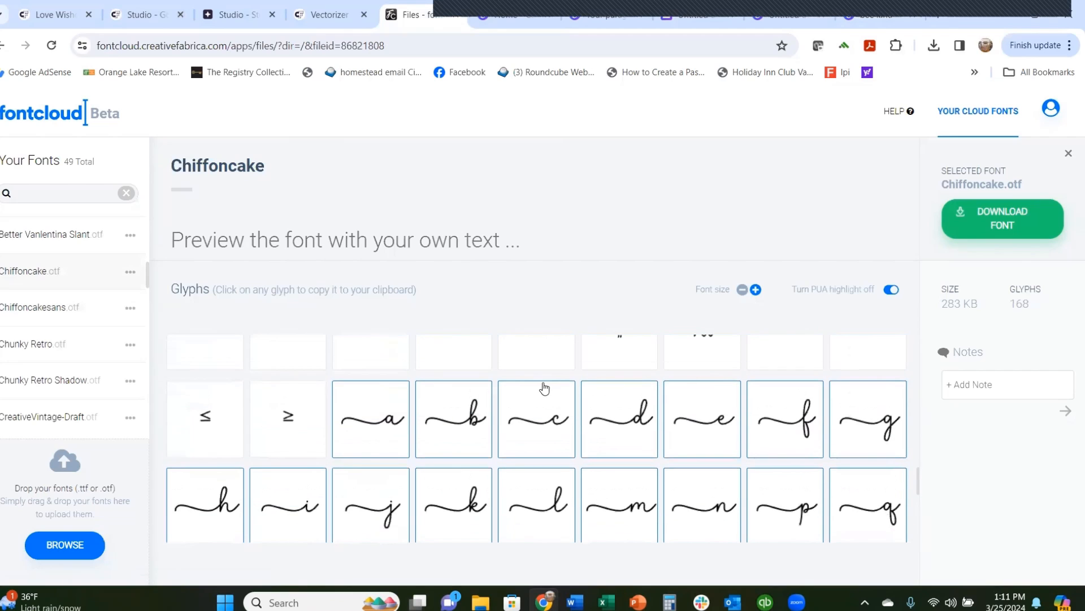
pyautogui.click(532, 434)
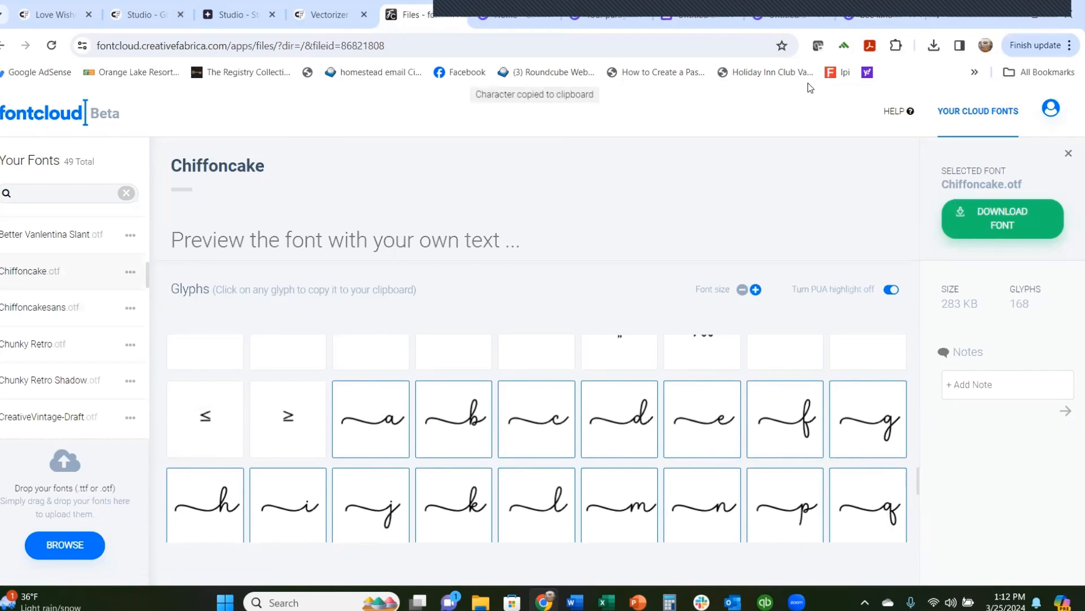
# - In the Canva design, replace the first c of "chiffoncake" on page 3 with the copied swash c and delete the final e
pyautogui.click(880, 18)
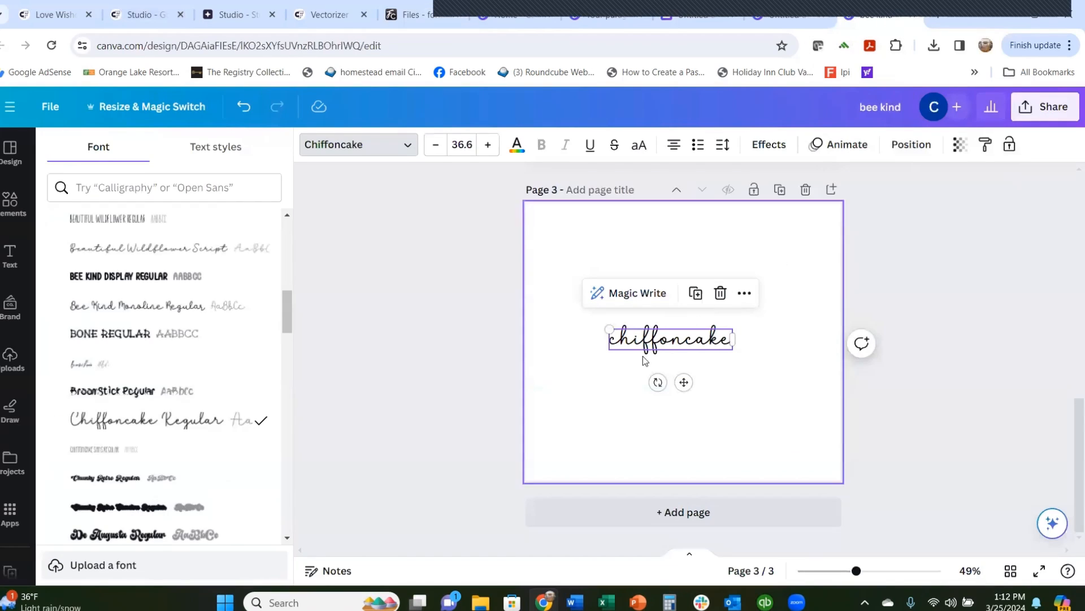
pyautogui.click(620, 343)
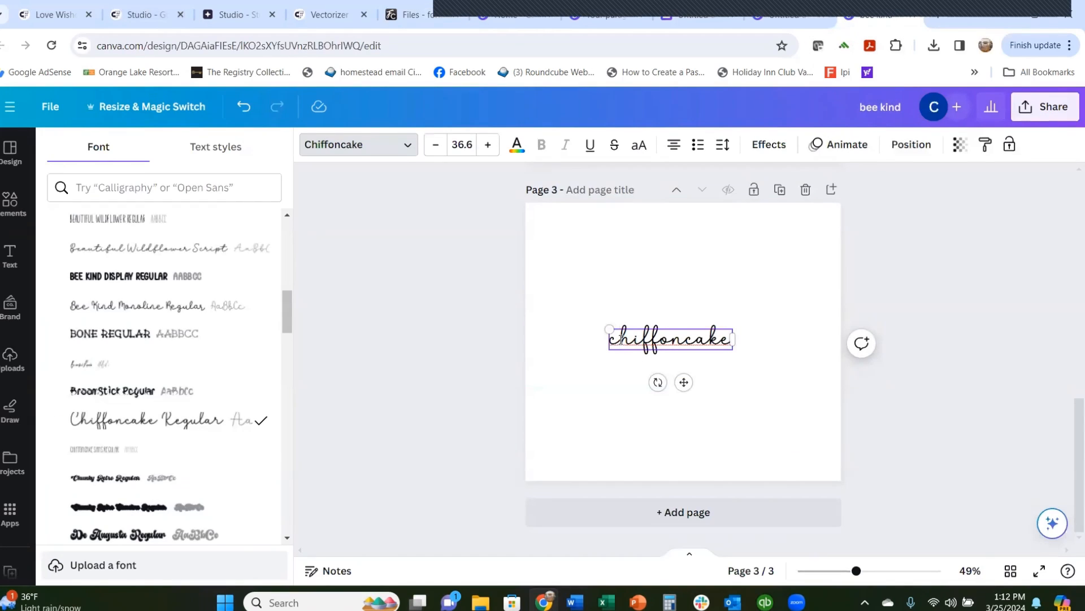
pyautogui.press('BackSpace')
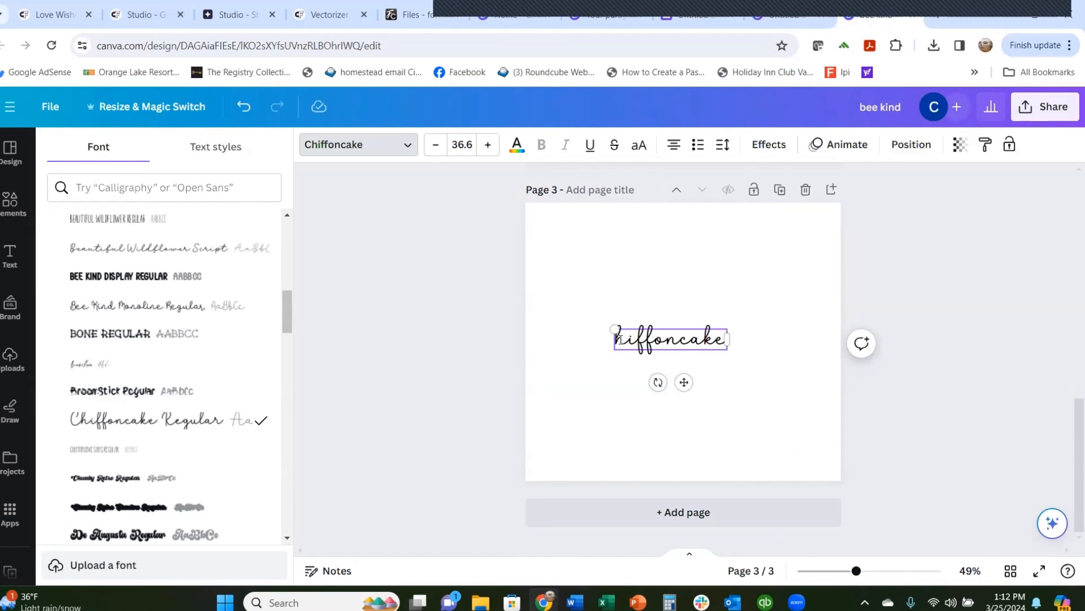
pyautogui.hotkey('ctrl', 'v')
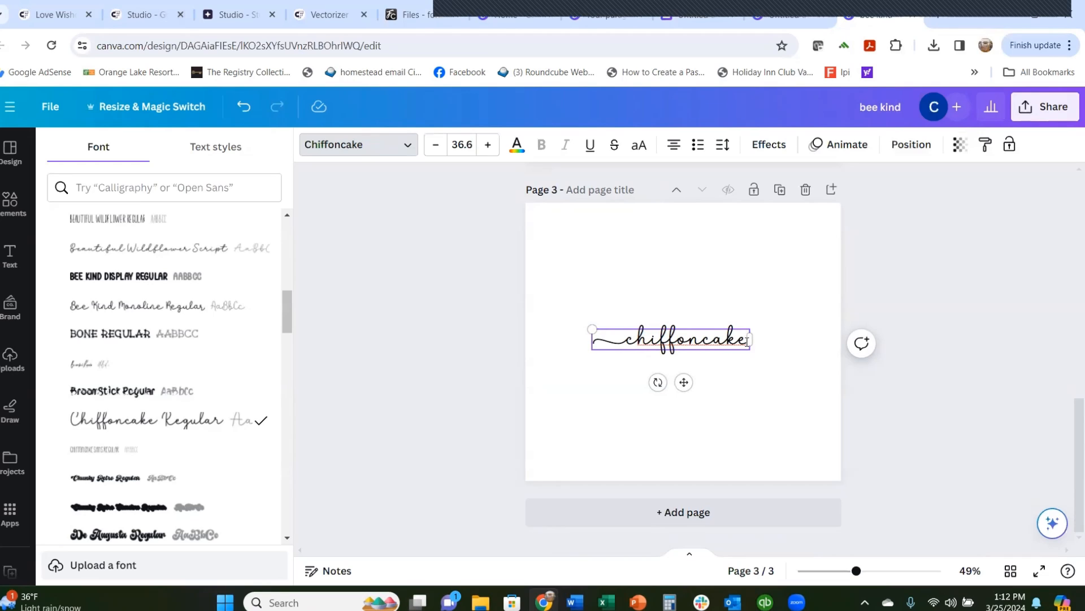
pyautogui.moveTo(744, 340); pyautogui.dragTo(747, 341)
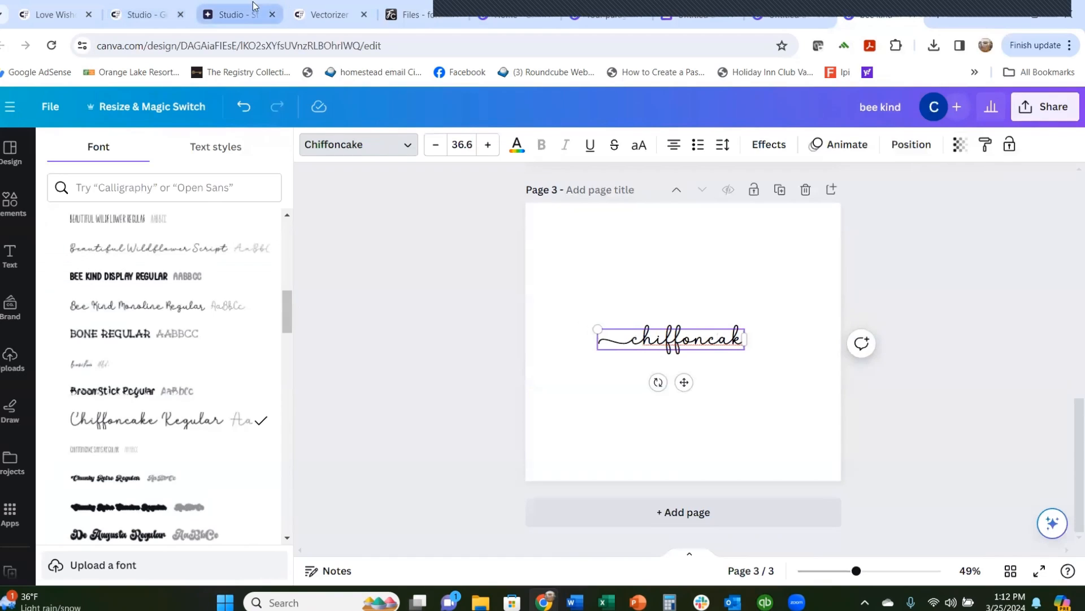
# - In Fontcloud, copy the Chiffoncake lowercase e glyph with a trailing swash
pyautogui.click(415, 16)
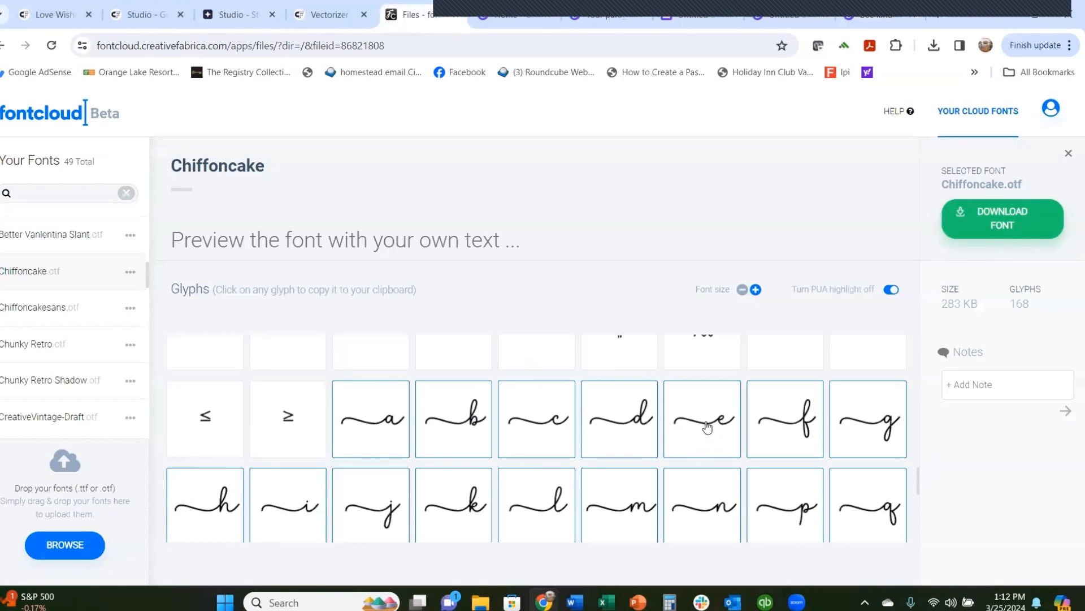
pyautogui.scroll(-3, 707, 427)
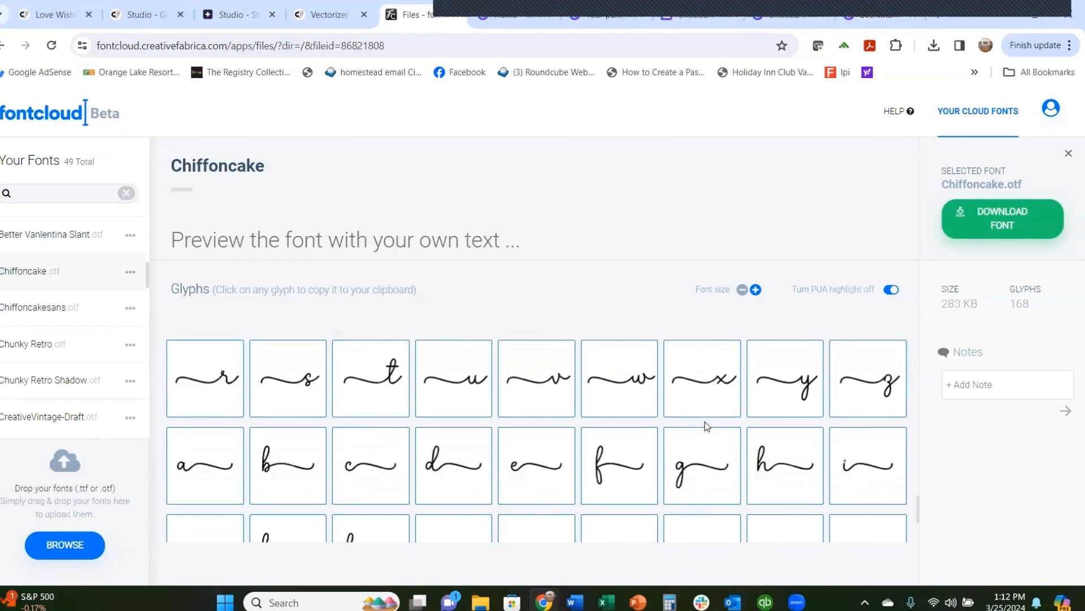
pyautogui.click(543, 472)
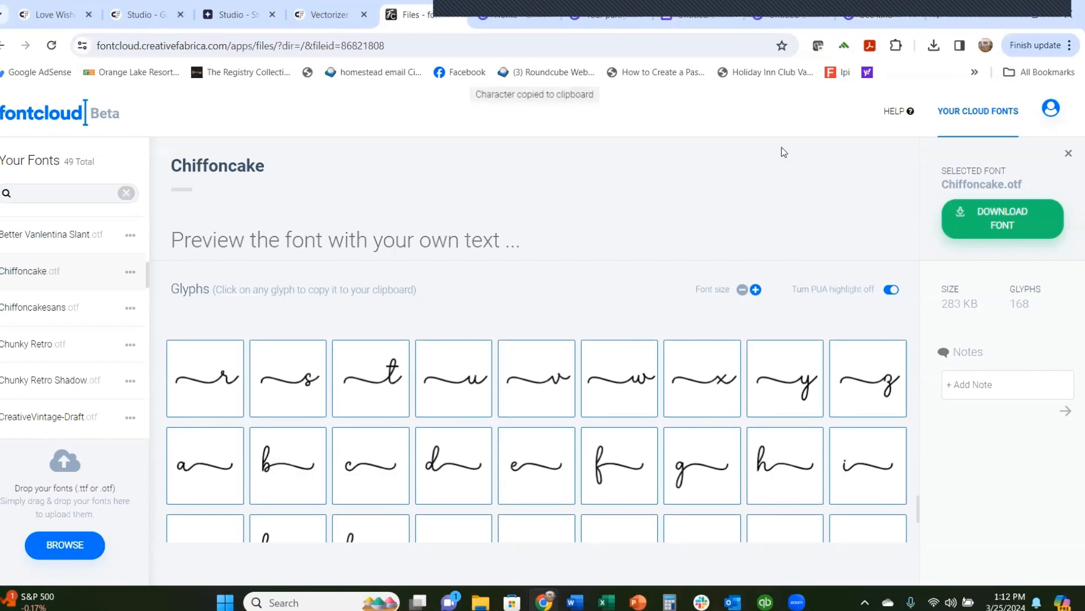
# - Return to the Canva design and add the copied swash e at the end of the word on page 3
pyautogui.click(889, 18)
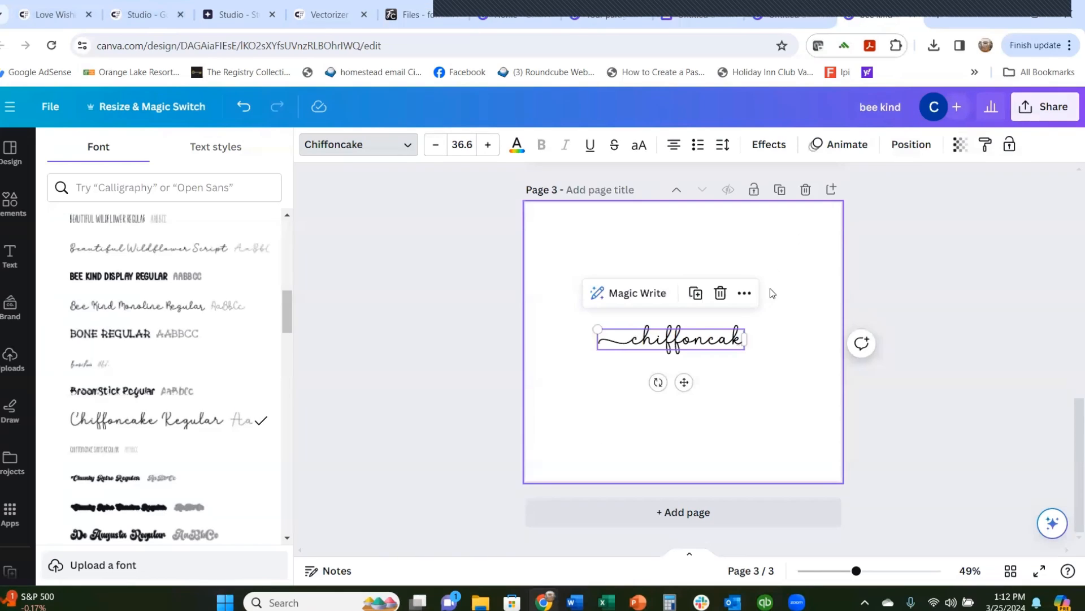
pyautogui.click(741, 344)
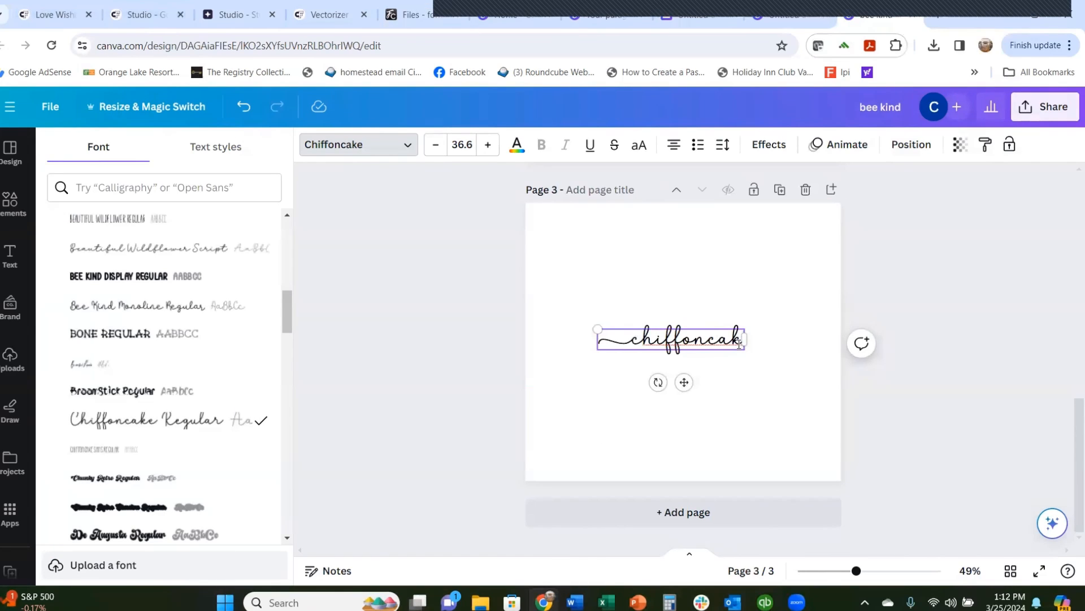
pyautogui.hotkey('ctrl', 'v')
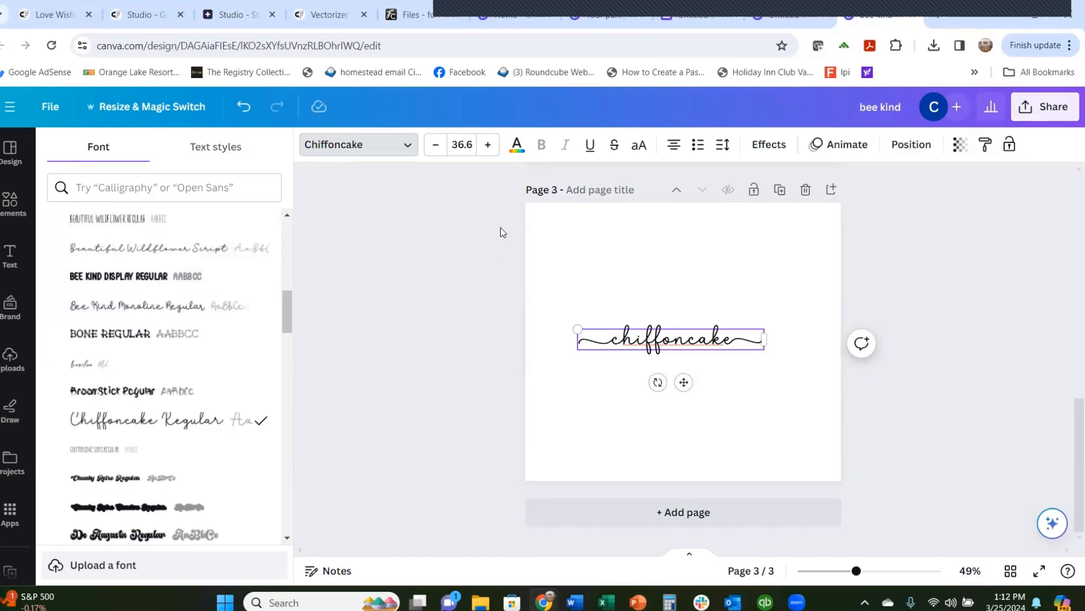
# - Close the bee kind design and open the Teaching Materials graphics category on the Creative Fabrica site
pyautogui.click(913, 19)
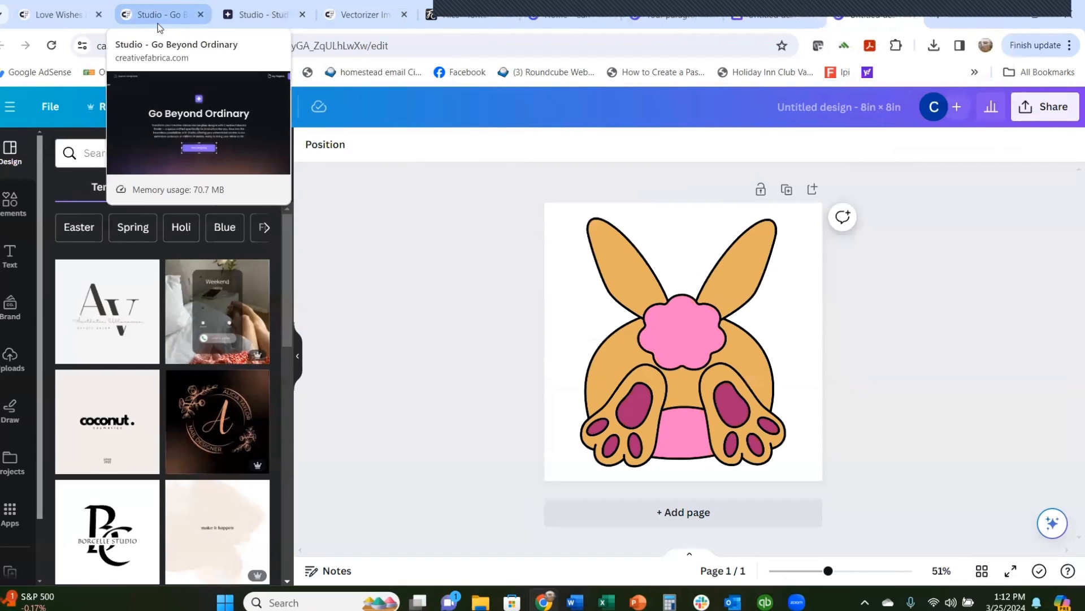
pyautogui.click(73, 19)
pyautogui.moveTo(497, 161)
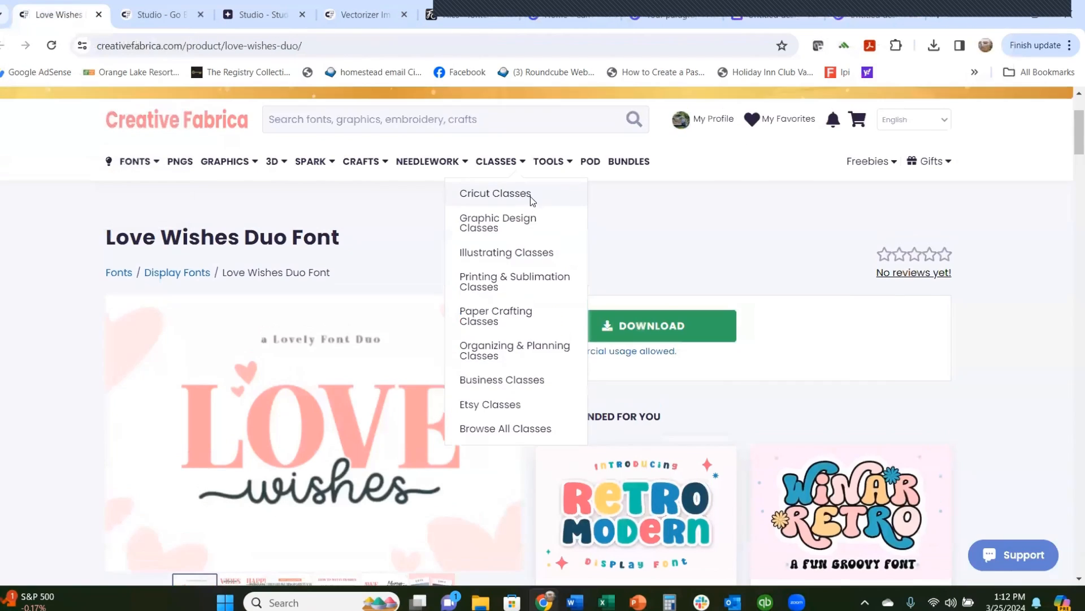
pyautogui.moveTo(206, 295)
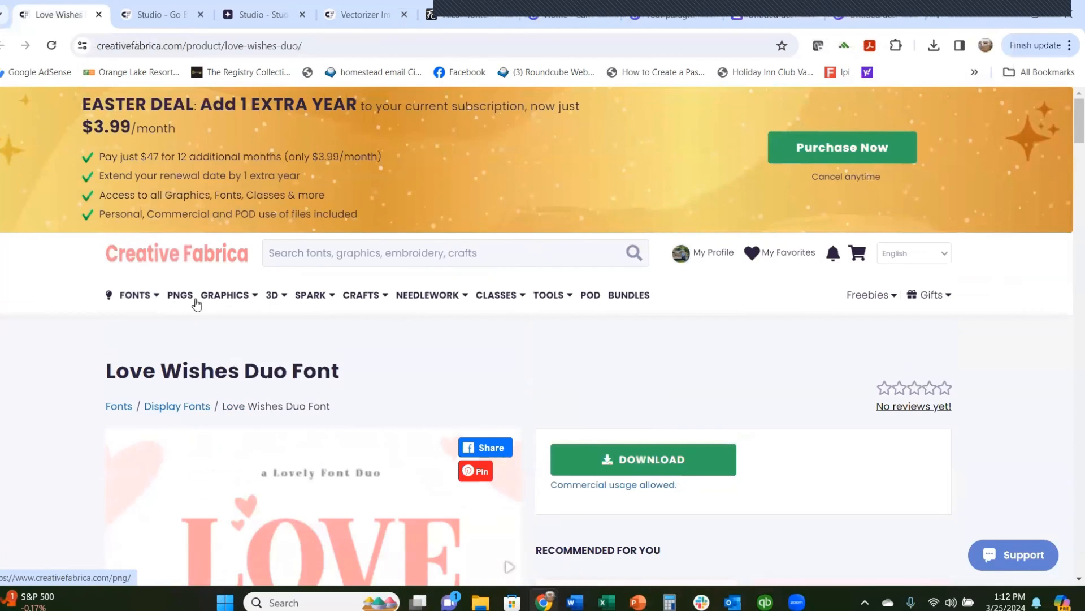
pyautogui.scroll(-1, 225, 295)
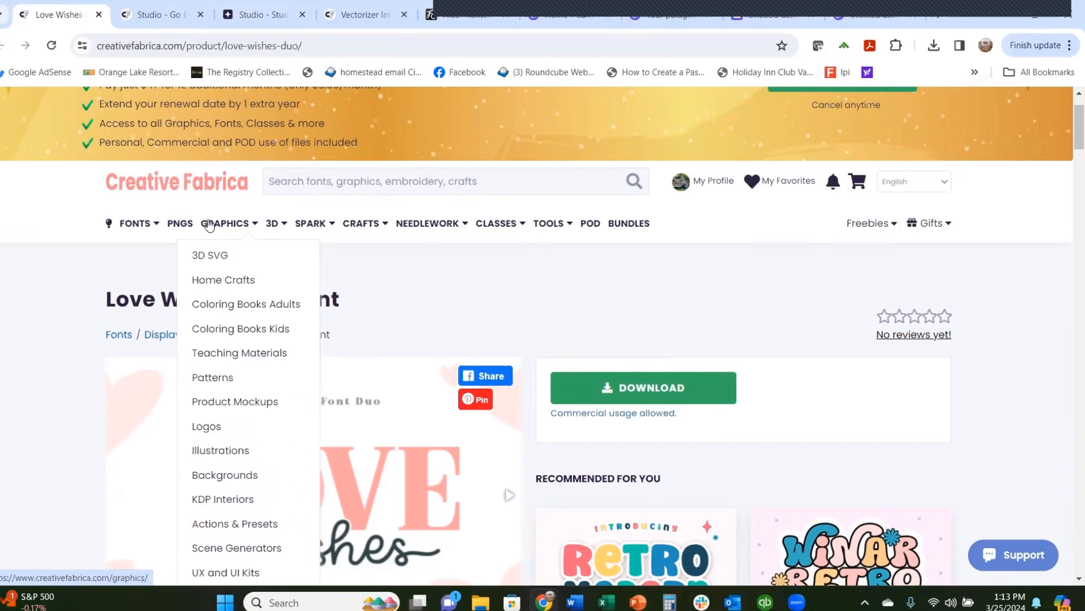
pyautogui.scroll(-1, 210, 225)
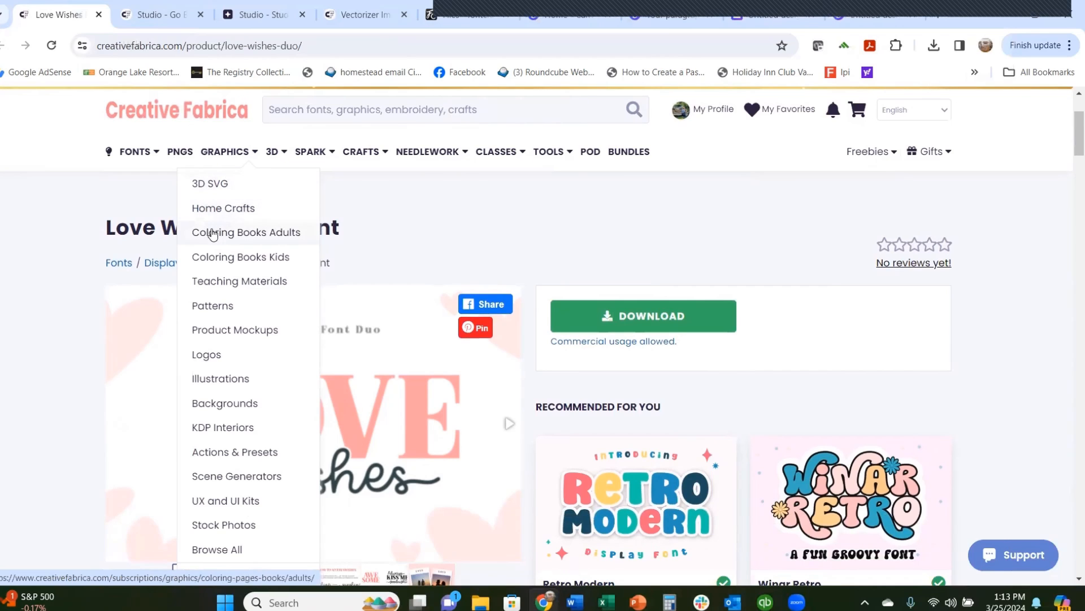
pyautogui.scroll(-1, 193, 243)
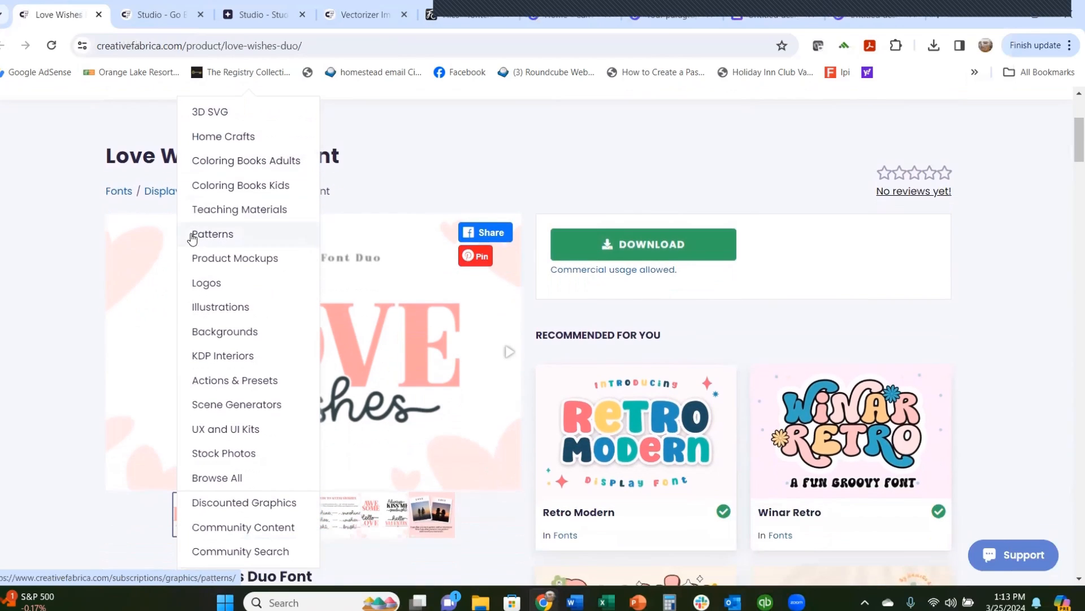
pyautogui.click(242, 218)
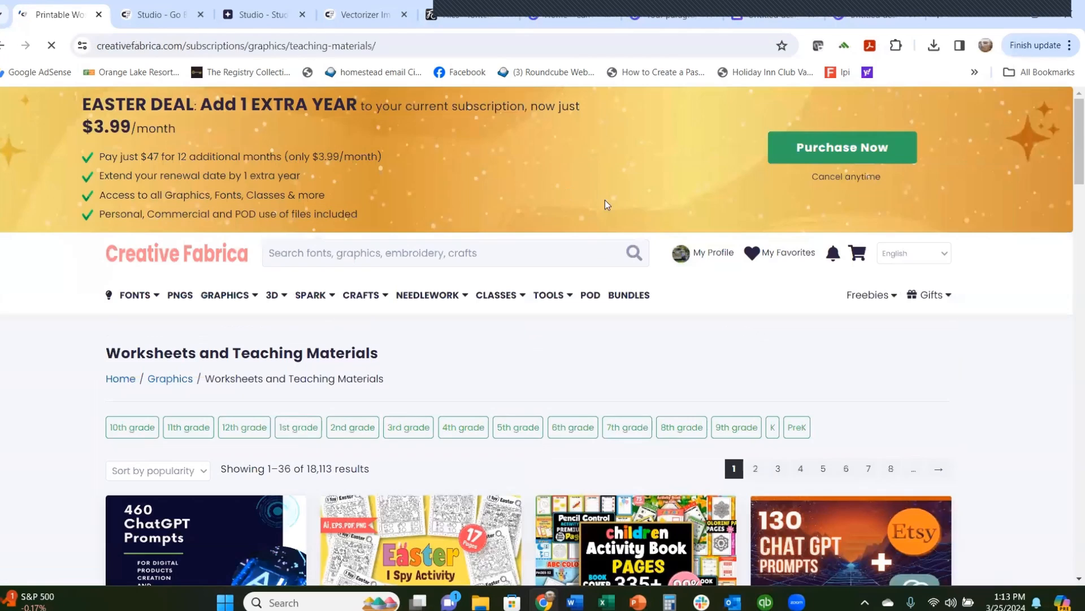
# - Examine the product listings in the Worksheets and Teaching Materials category
pyautogui.scroll(-3, 477, 198)
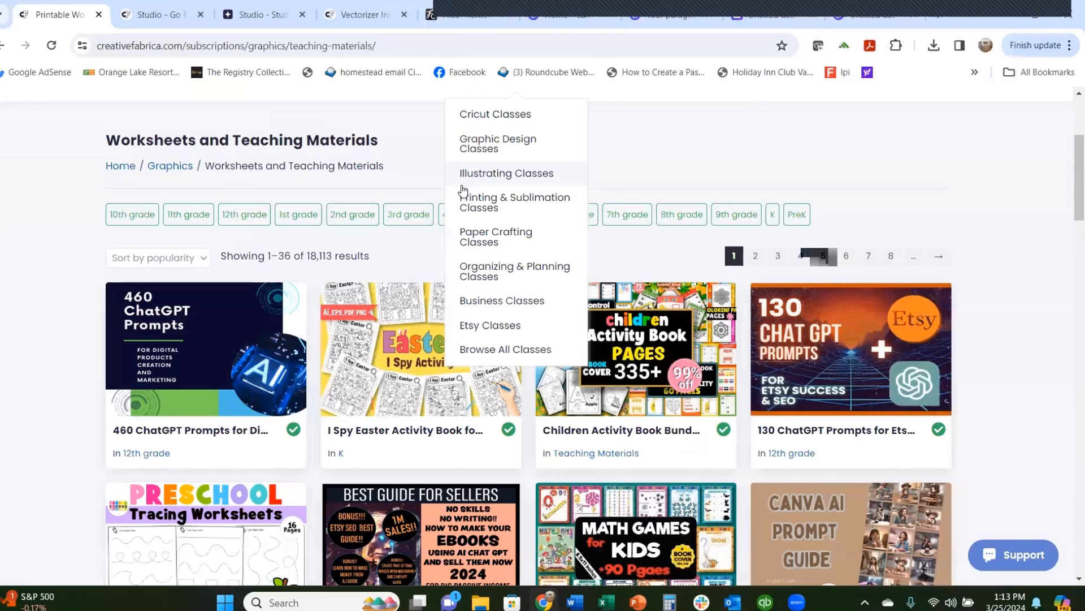
pyautogui.scroll(-2, 463, 190)
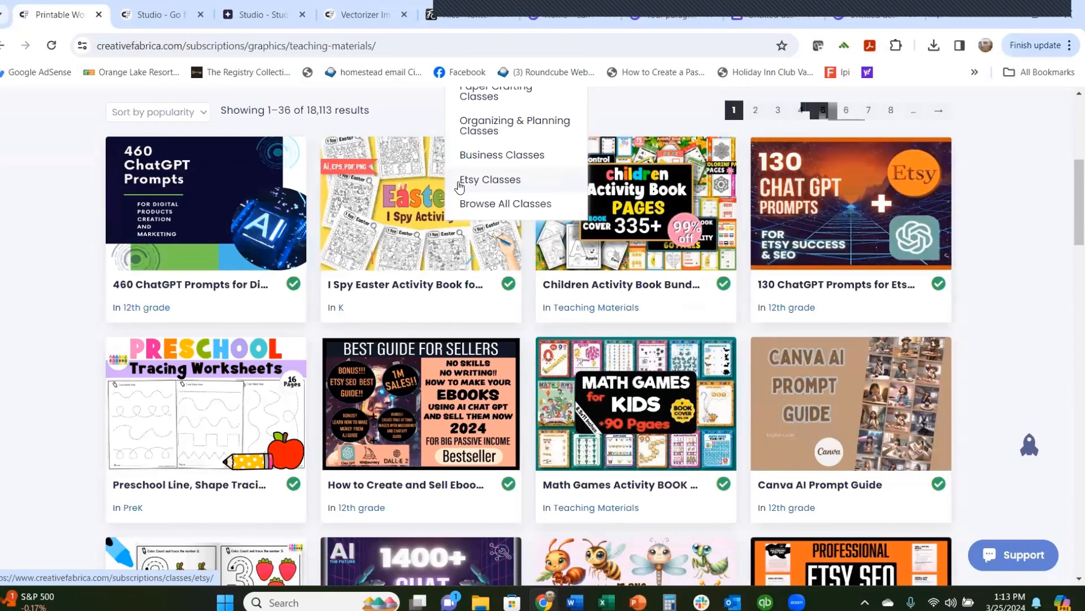
pyautogui.scroll(-2, 384, 218)
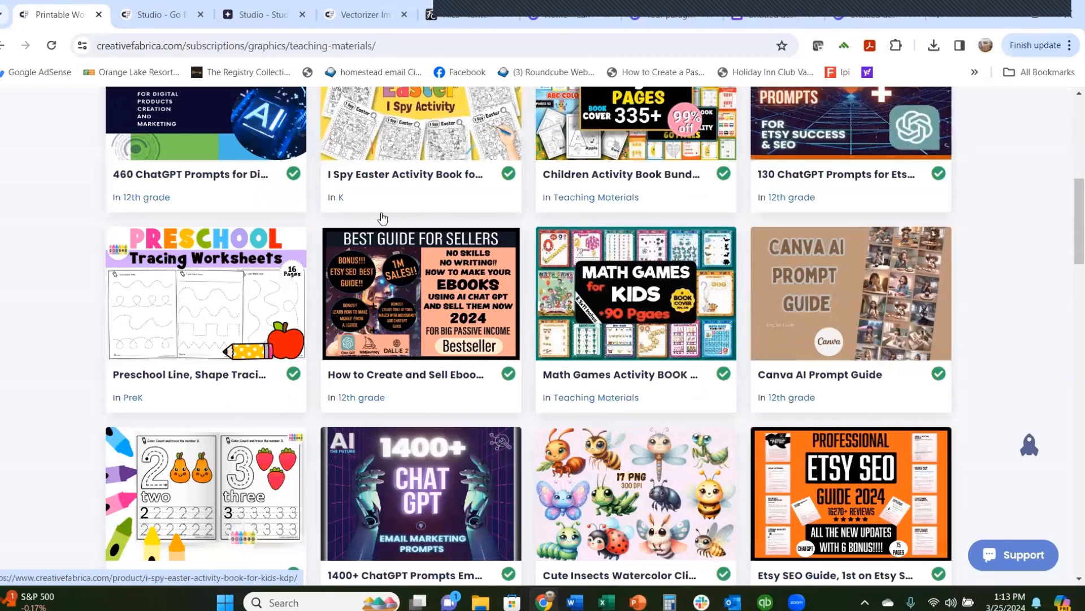
pyautogui.scroll(-2, 383, 218)
pyautogui.scroll(-1, 421, 223)
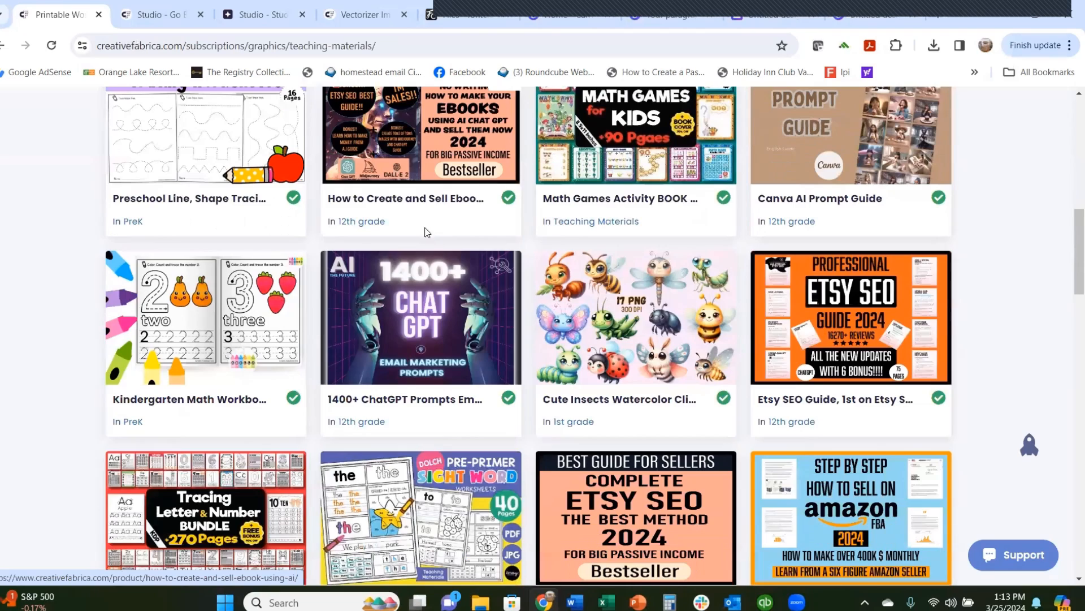
pyautogui.scroll(4, 259, 273)
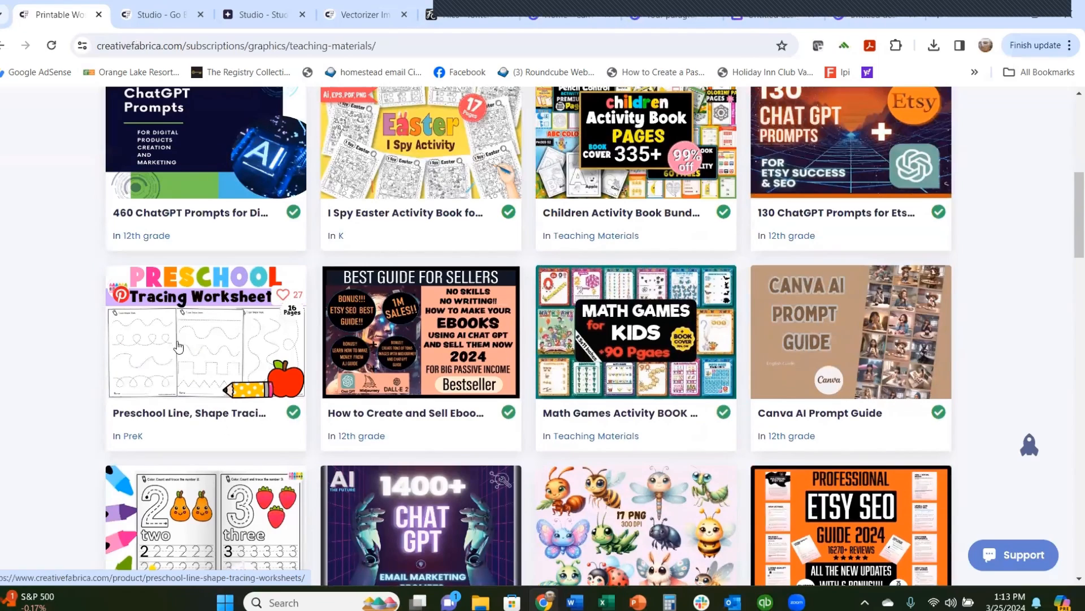
pyautogui.scroll(-1, 171, 338)
pyautogui.scroll(-4, 171, 338)
pyautogui.scroll(7, 276, 226)
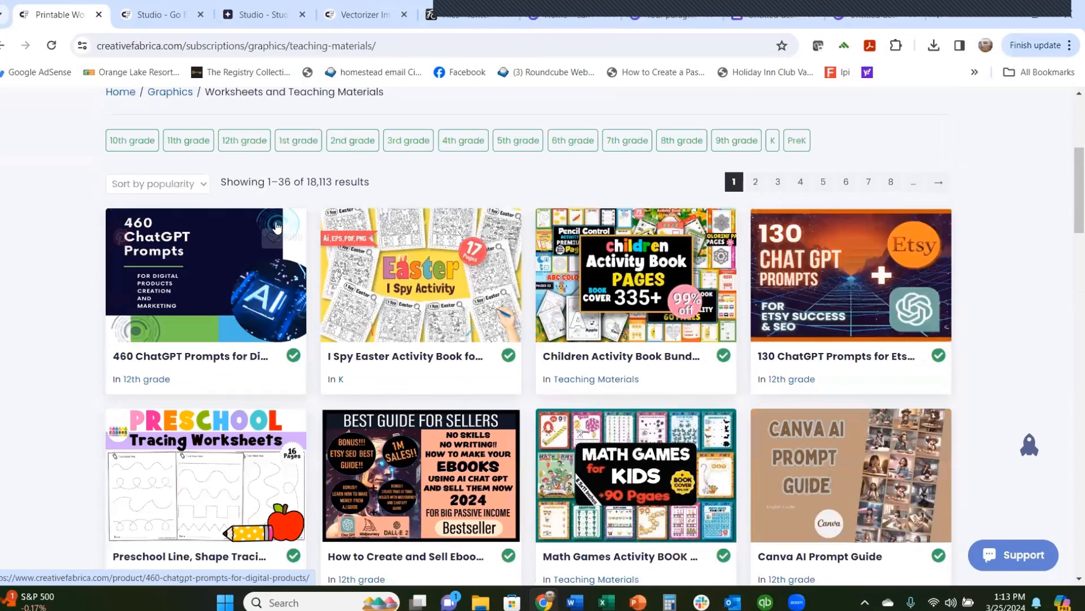
# - Open the 12th grade subcategory of Worksheets and Teaching Materials and look through its product listings
pyautogui.scroll(4, 797, 354)
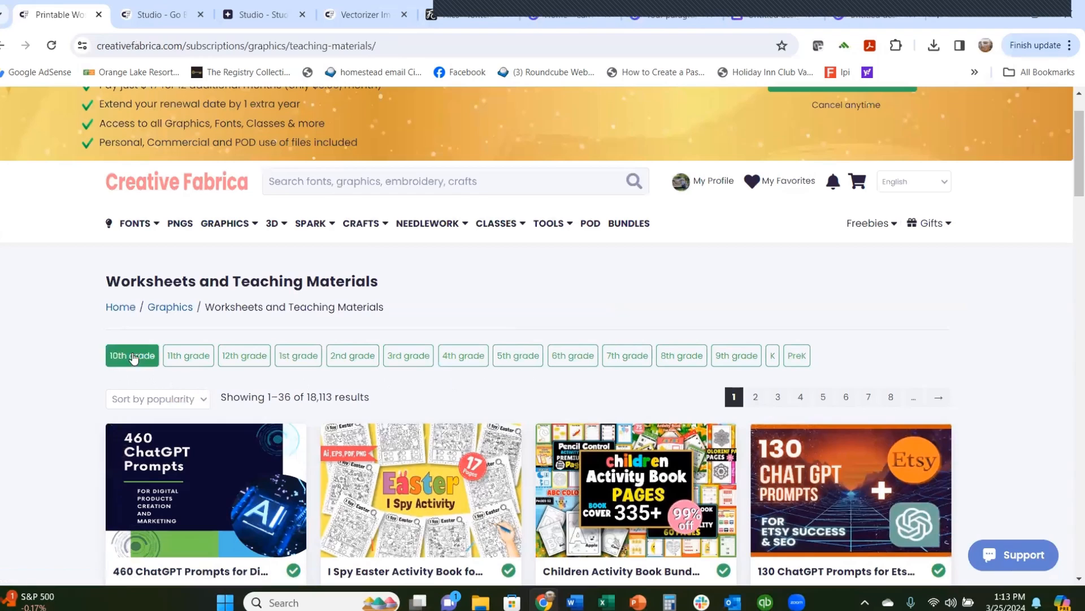
pyautogui.click(224, 365)
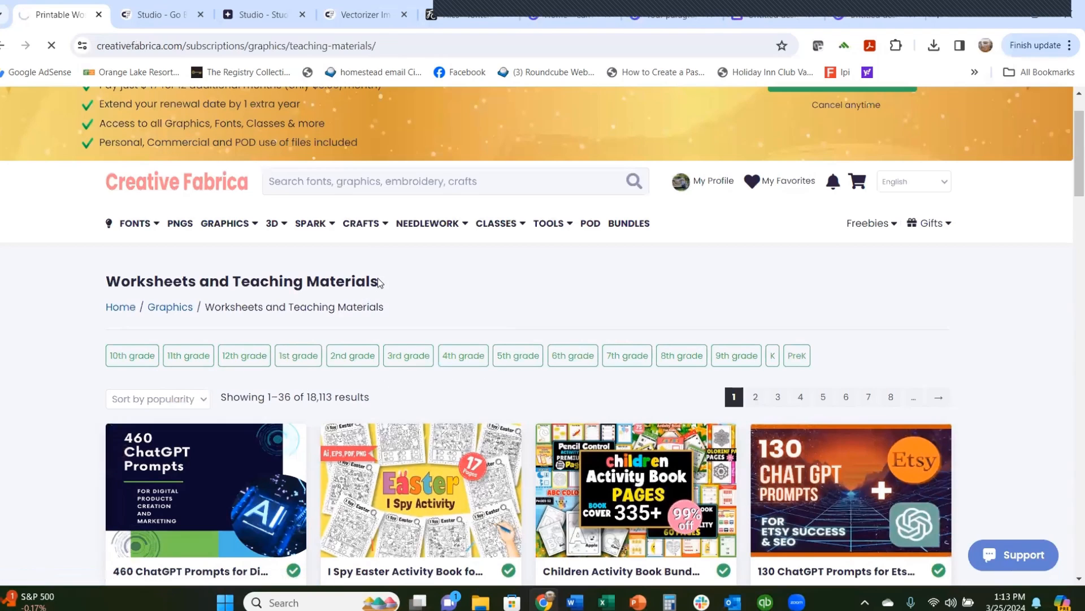
pyautogui.scroll(-4, 381, 279)
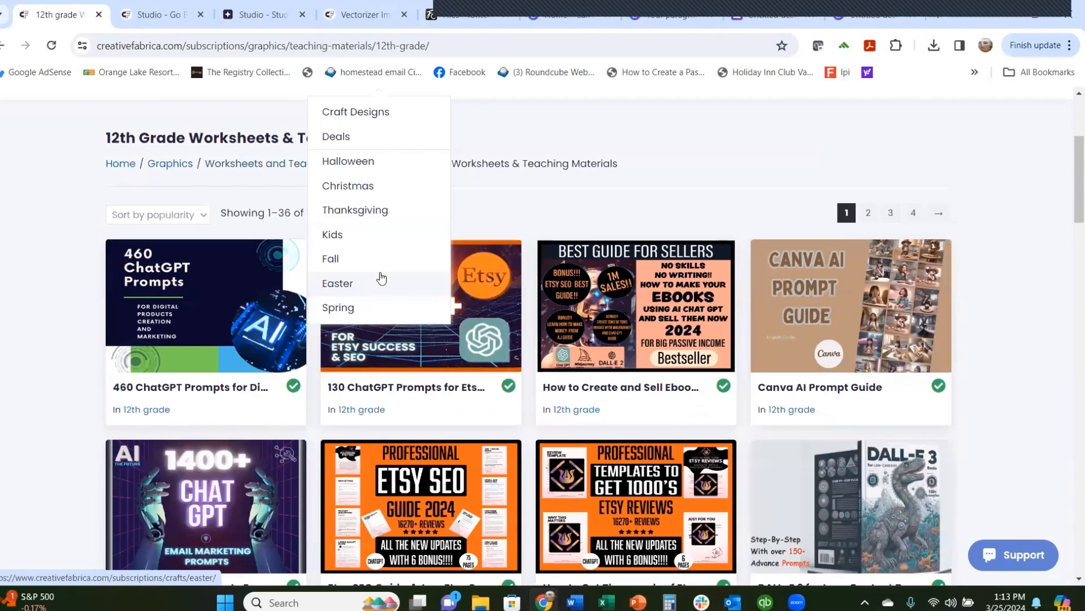
pyautogui.scroll(-6, 382, 277)
pyautogui.scroll(-4, 380, 274)
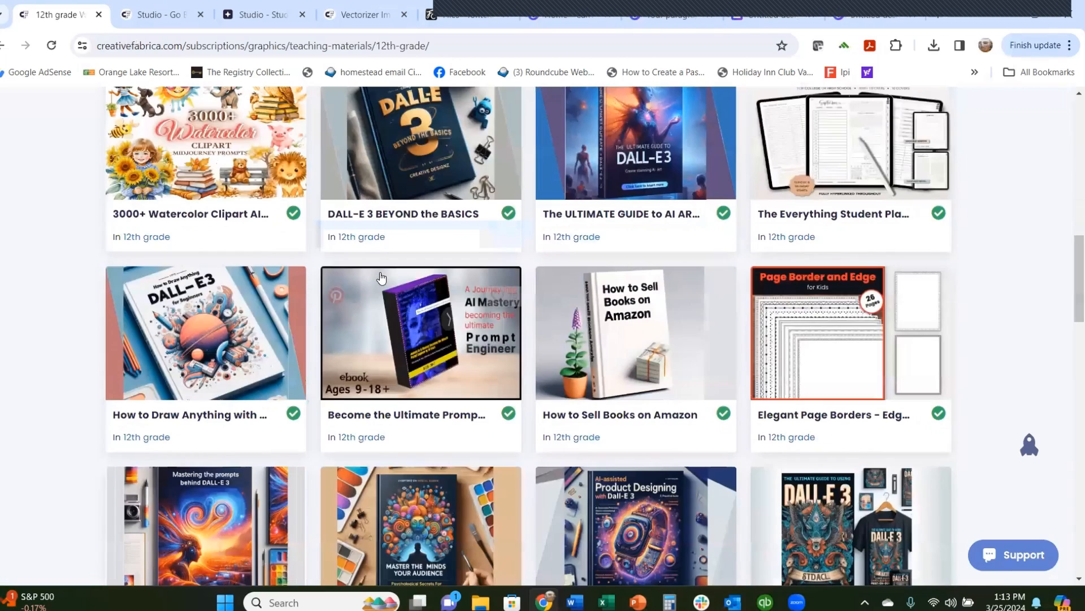
pyautogui.scroll(-5, 483, 354)
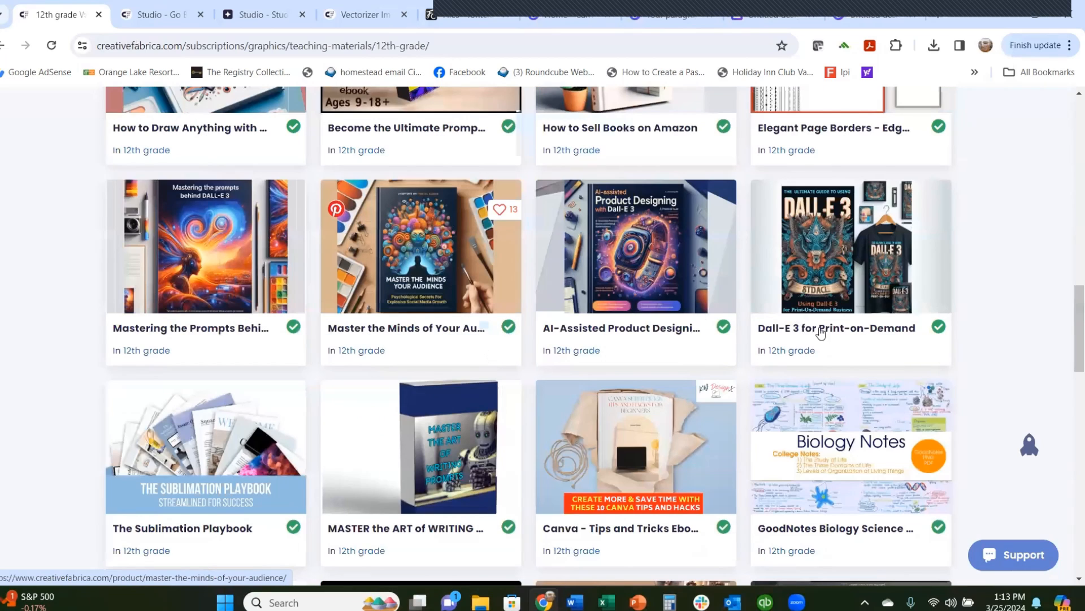
pyautogui.scroll(-4, 826, 332)
pyautogui.scroll(-8, 822, 265)
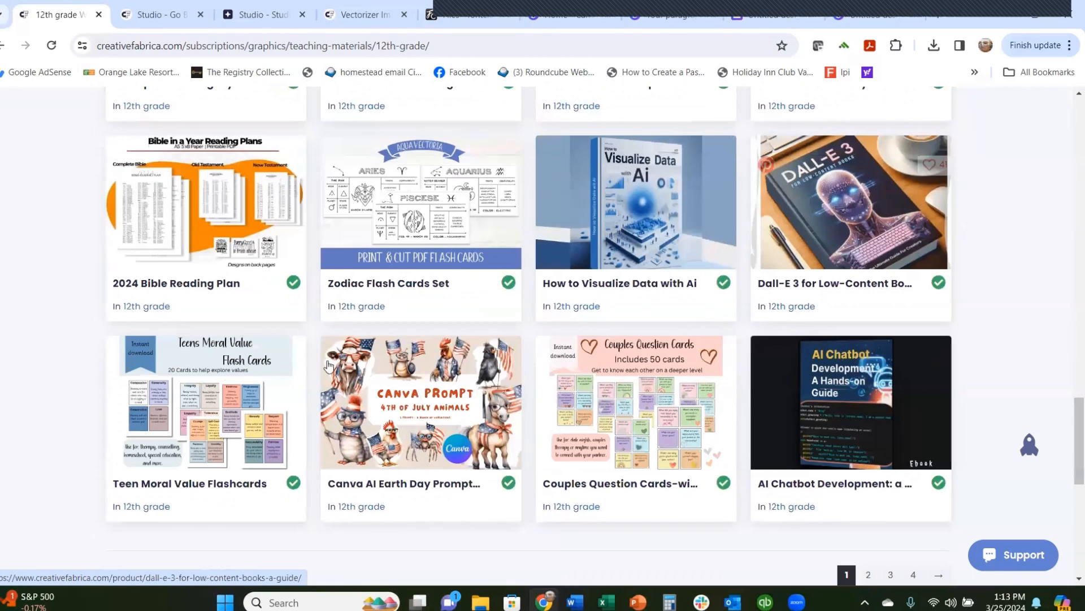
pyautogui.scroll(-1, 359, 260)
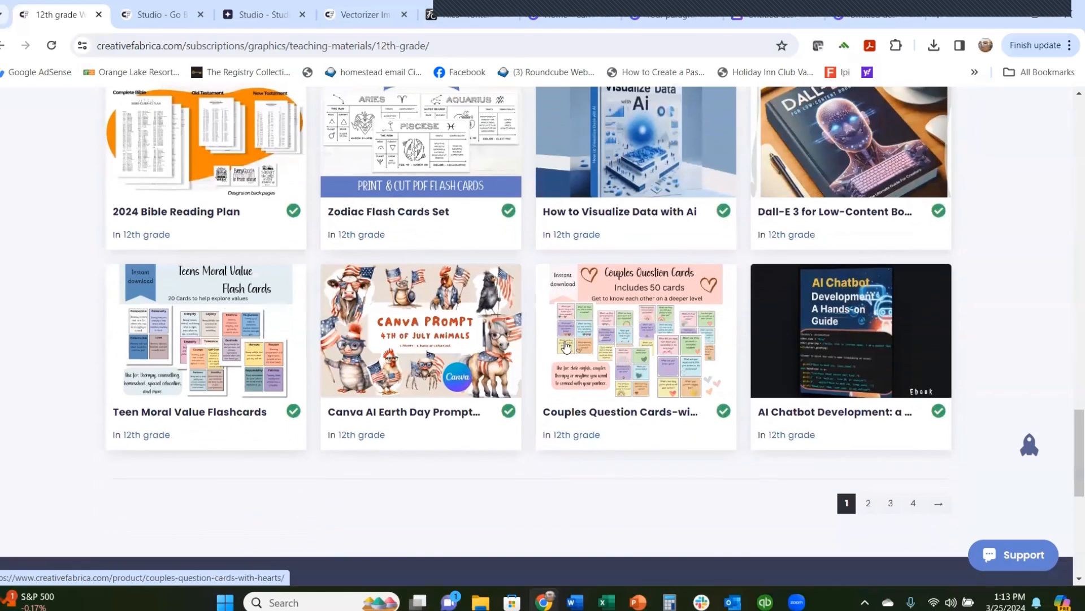
pyautogui.scroll(14, 531, 209)
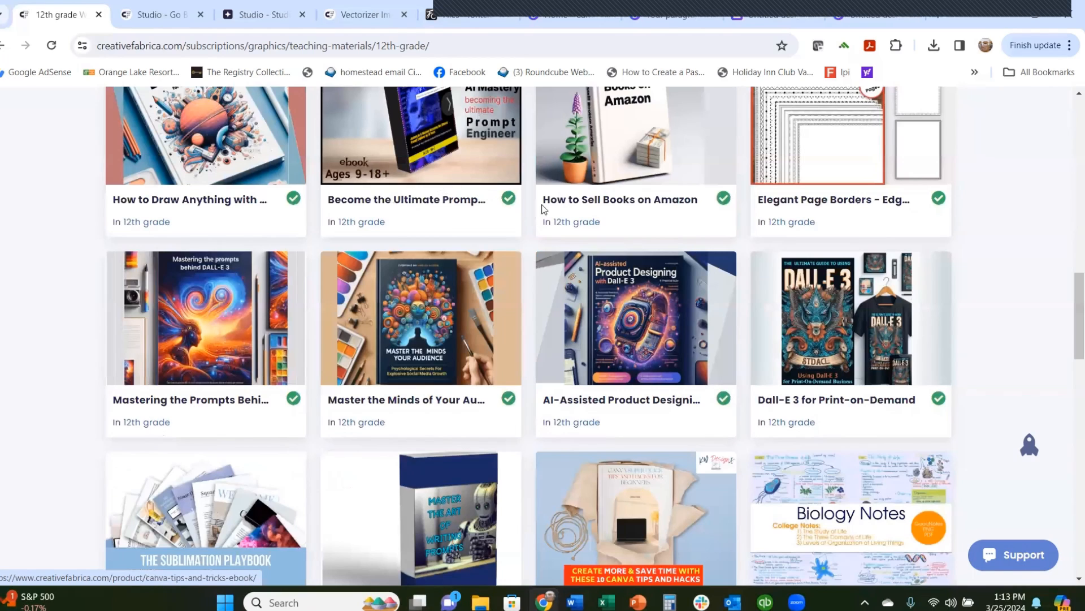
pyautogui.scroll(15, 245, 338)
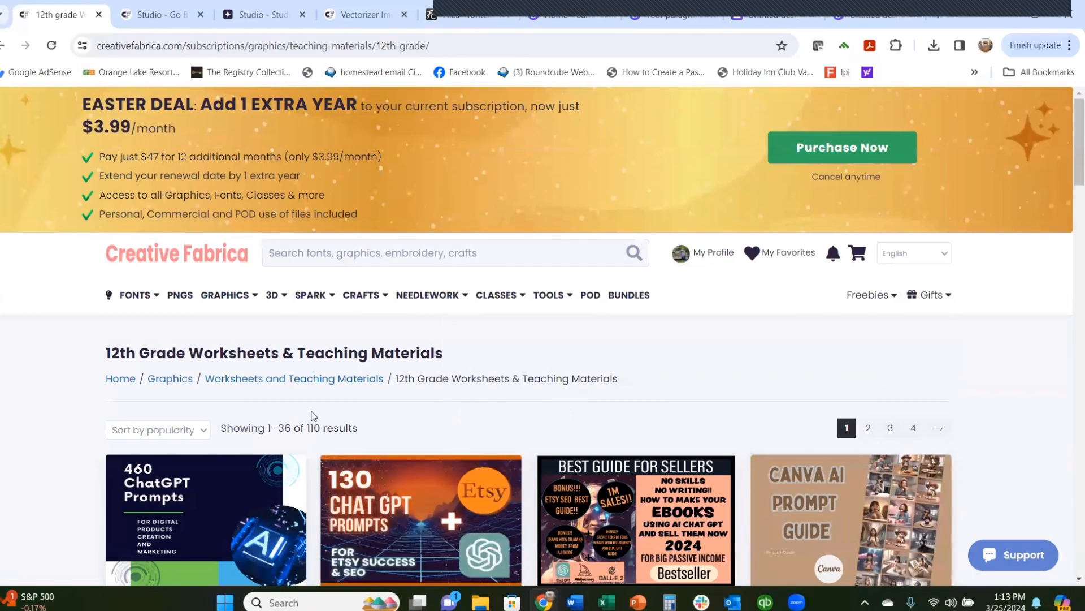
# - Return to the Worksheets and Teaching Materials category and open its 3rd grade subcategory
pyautogui.click(310, 379)
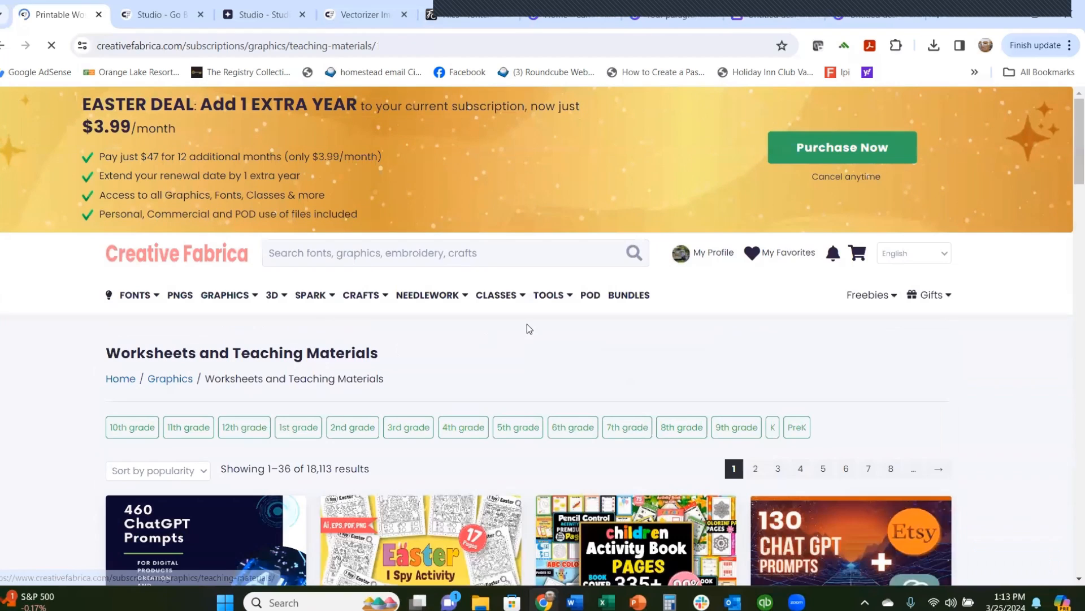
pyautogui.scroll(-1, 513, 344)
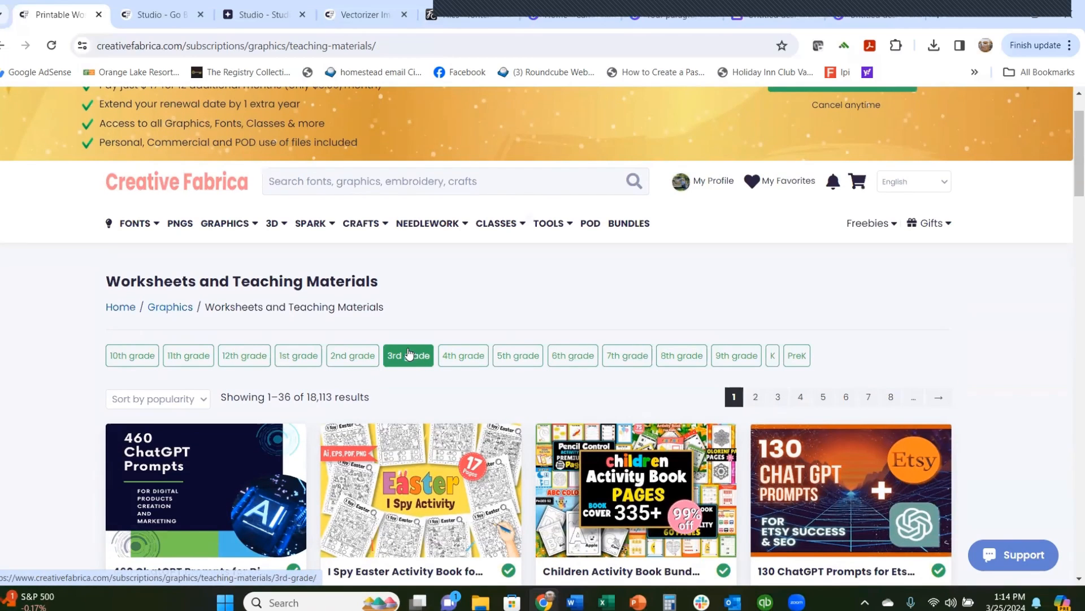
pyautogui.scroll(-7, 407, 362)
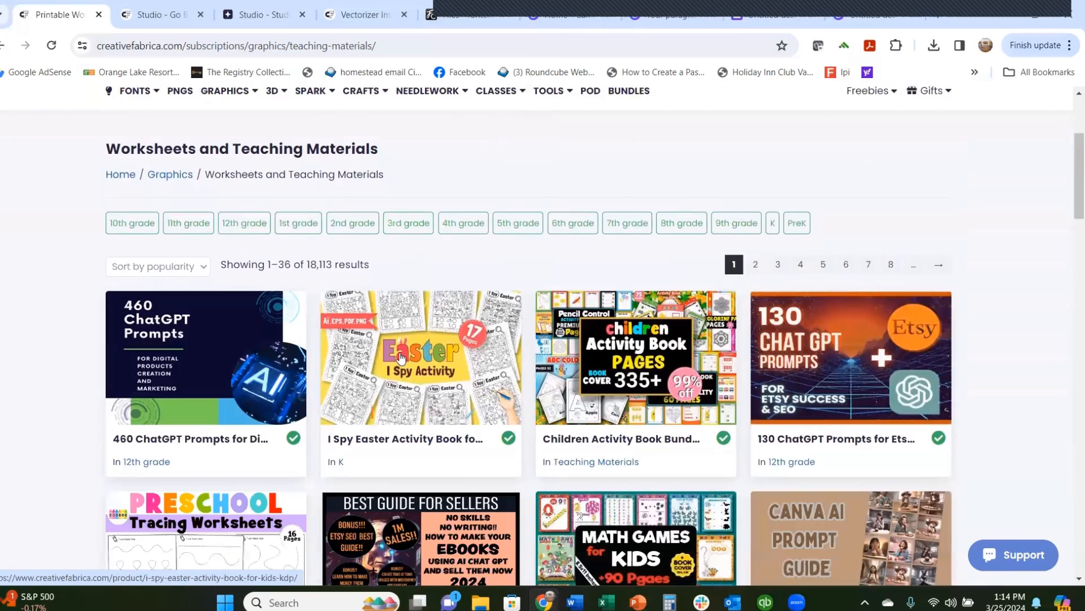
pyautogui.scroll(5, 440, 284)
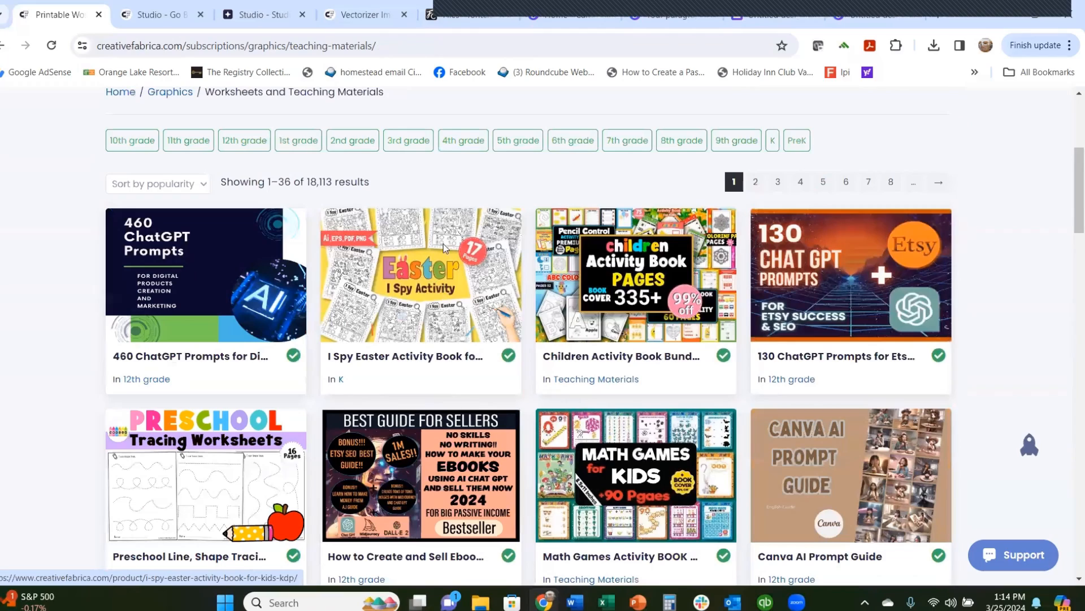
pyautogui.scroll(2, 399, 288)
pyautogui.click(399, 288)
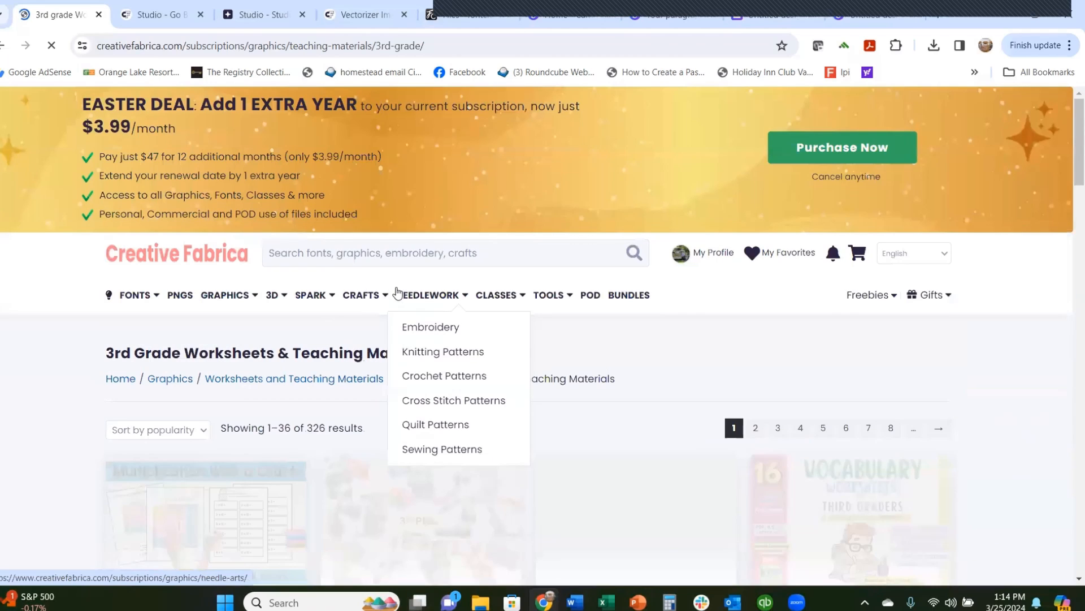
# - Examine the product listings in the 3rd Grade Worksheets & Teaching Materials subcategory
pyautogui.scroll(-2, 603, 199)
pyautogui.scroll(-2, 247, 252)
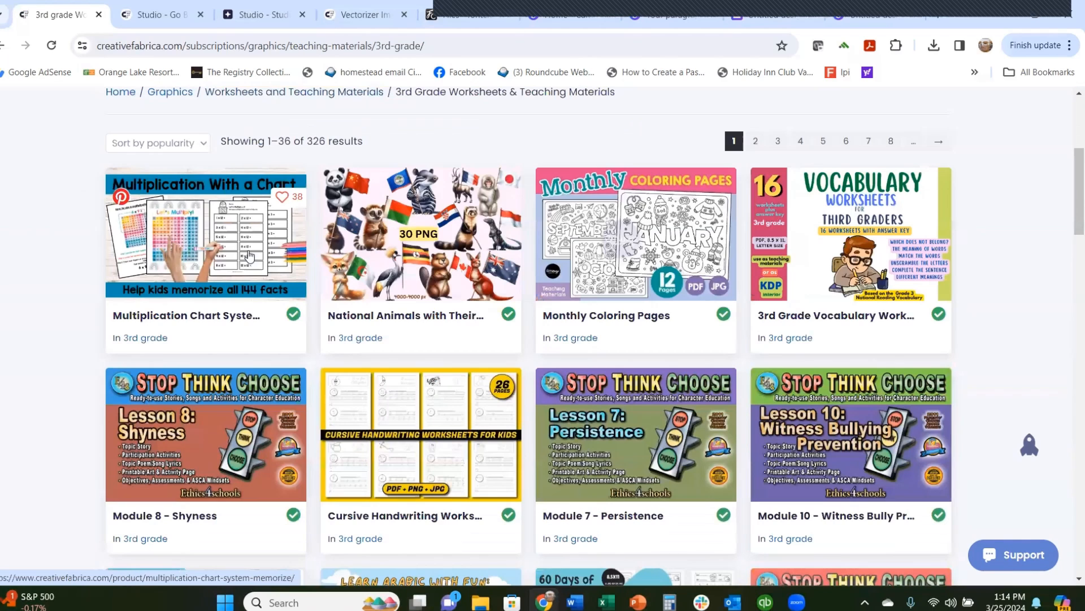
pyautogui.scroll(-2, 212, 289)
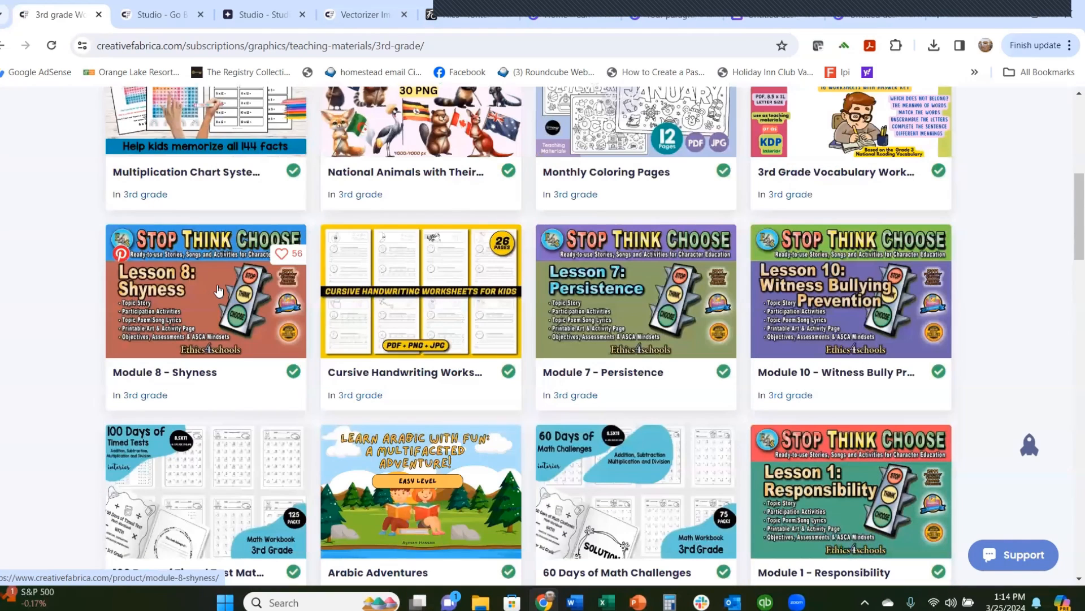
pyautogui.scroll(-4, 676, 353)
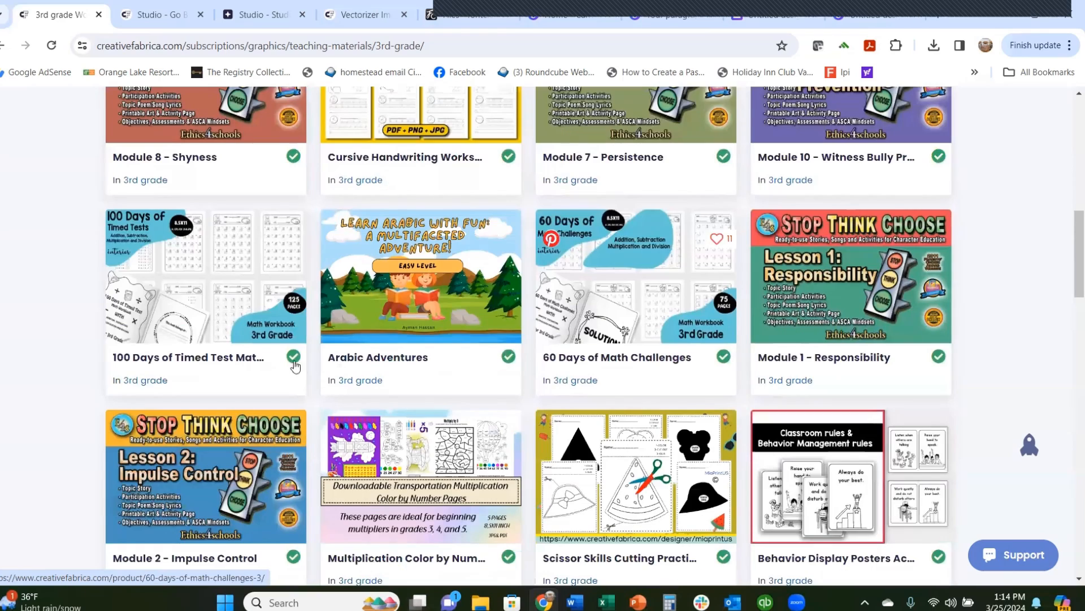
pyautogui.scroll(-2, 529, 323)
pyautogui.scroll(1, 520, 318)
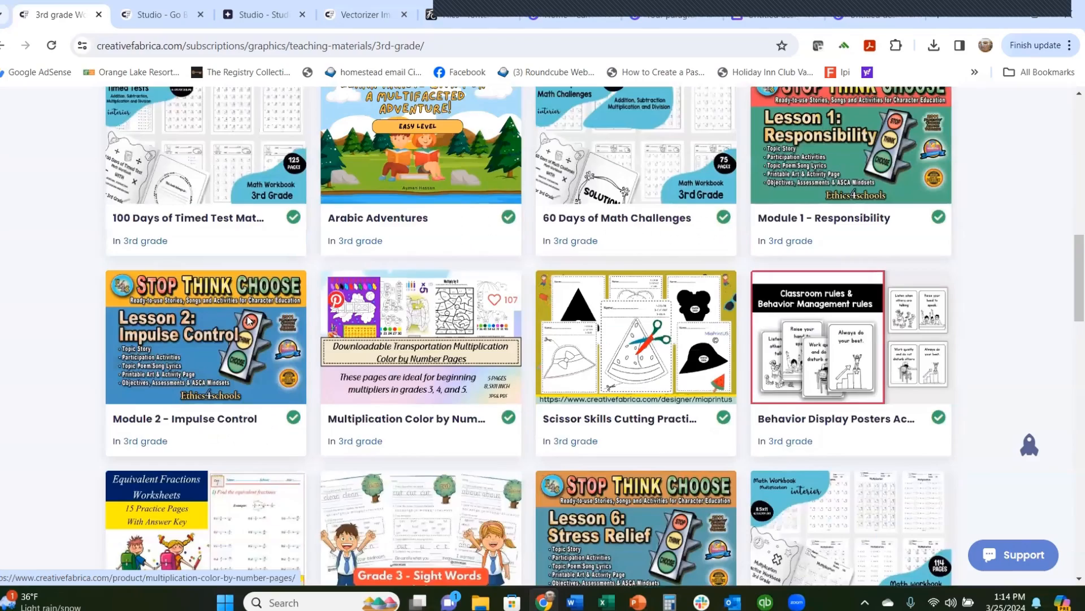
pyautogui.scroll(1, 520, 318)
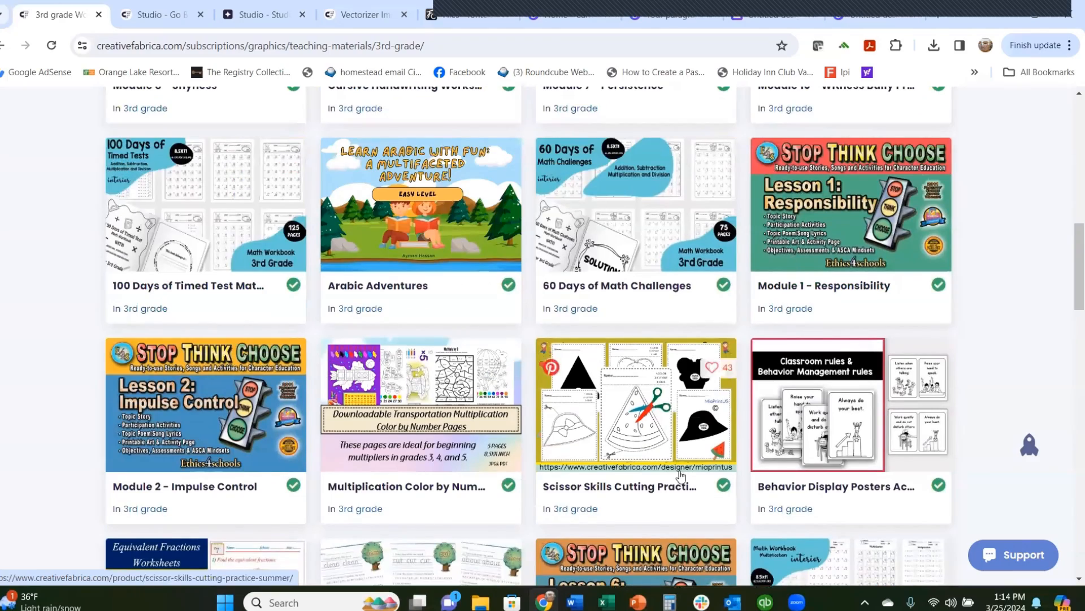
pyautogui.scroll(-4, 604, 414)
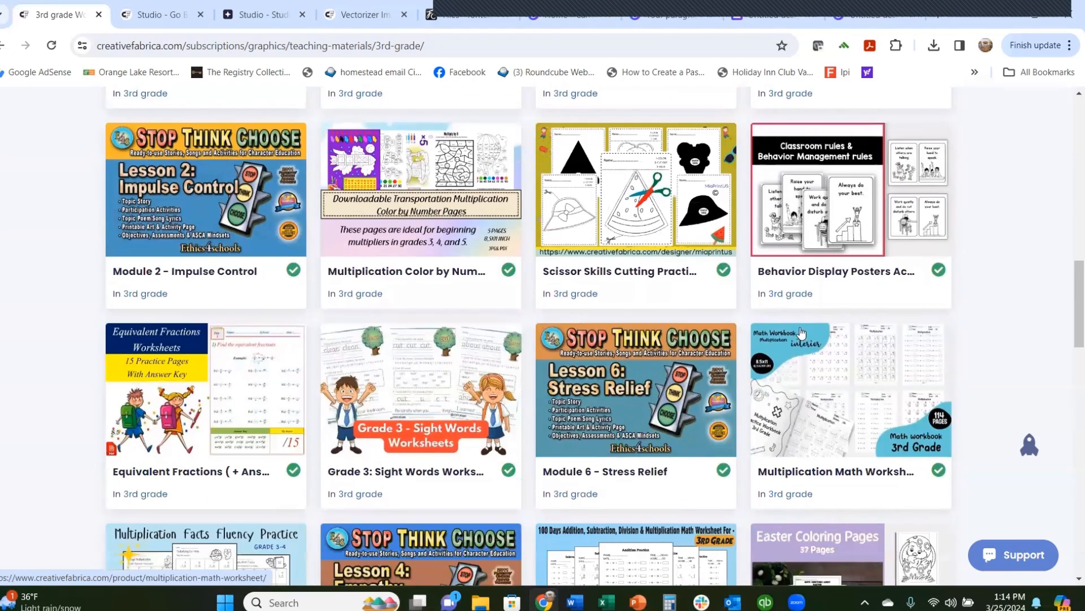
pyautogui.scroll(-2, 452, 430)
pyautogui.scroll(2, 434, 387)
pyautogui.scroll(10, 411, 318)
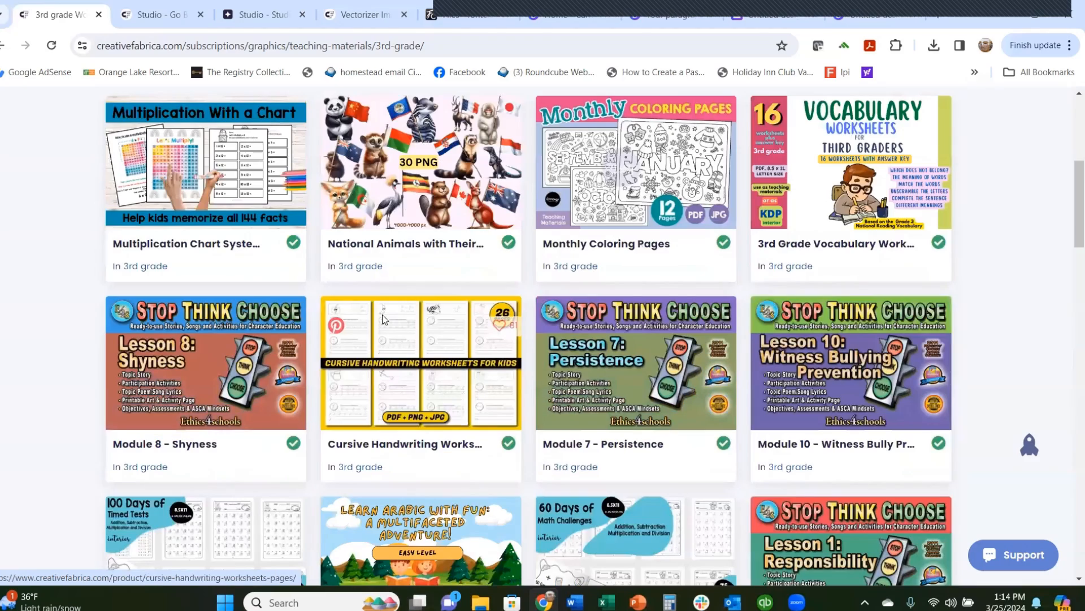
pyautogui.scroll(6, 200, 304)
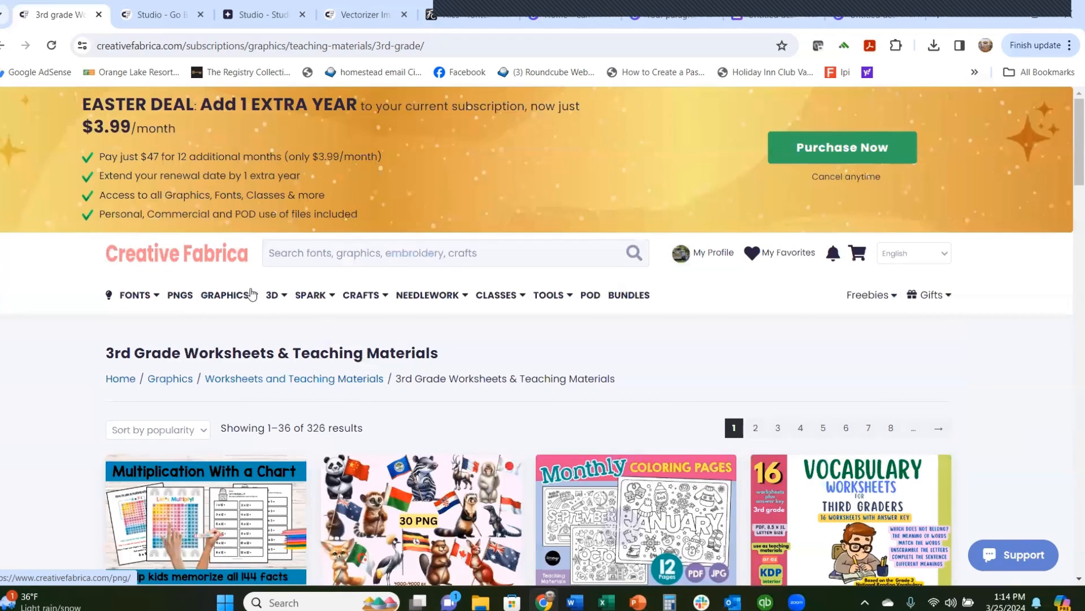
# - Review the list of graphics categories and open the Patterns category
pyautogui.moveTo(235, 301)
pyautogui.scroll(-1, 233, 303)
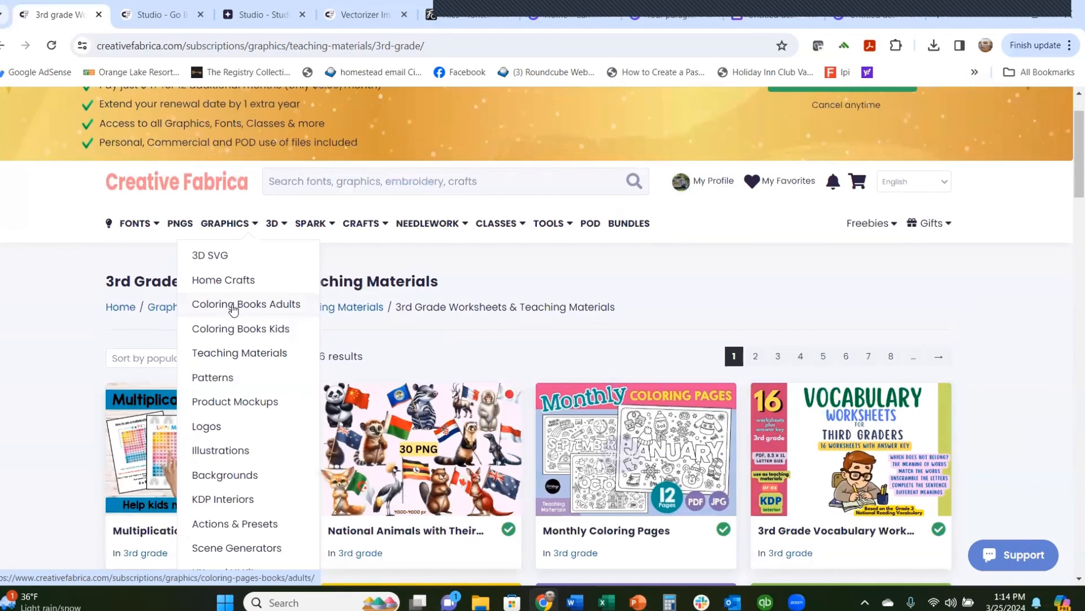
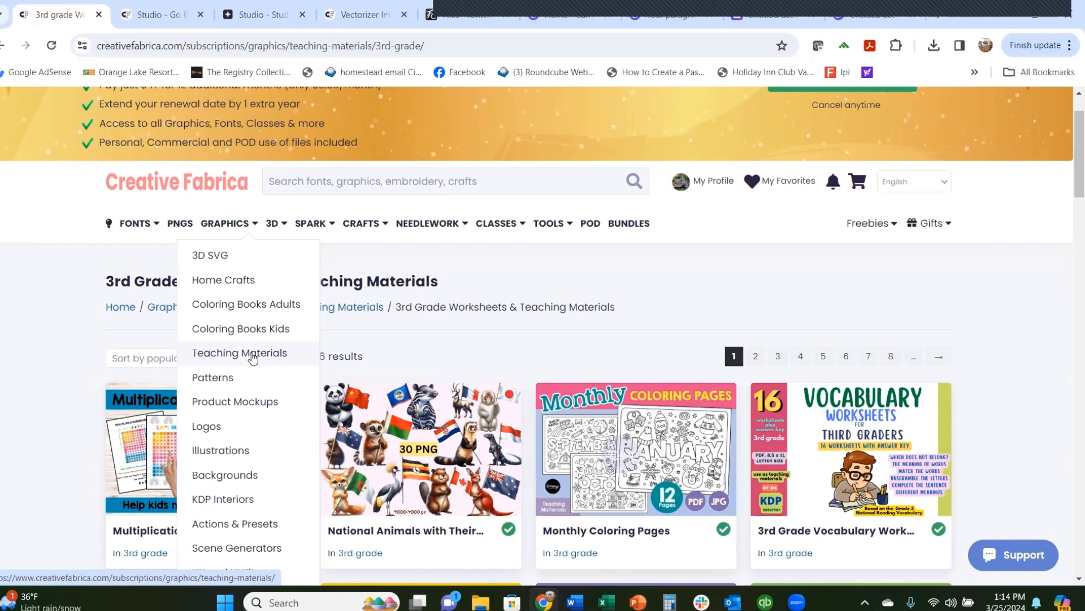
pyautogui.scroll(-1, 253, 358)
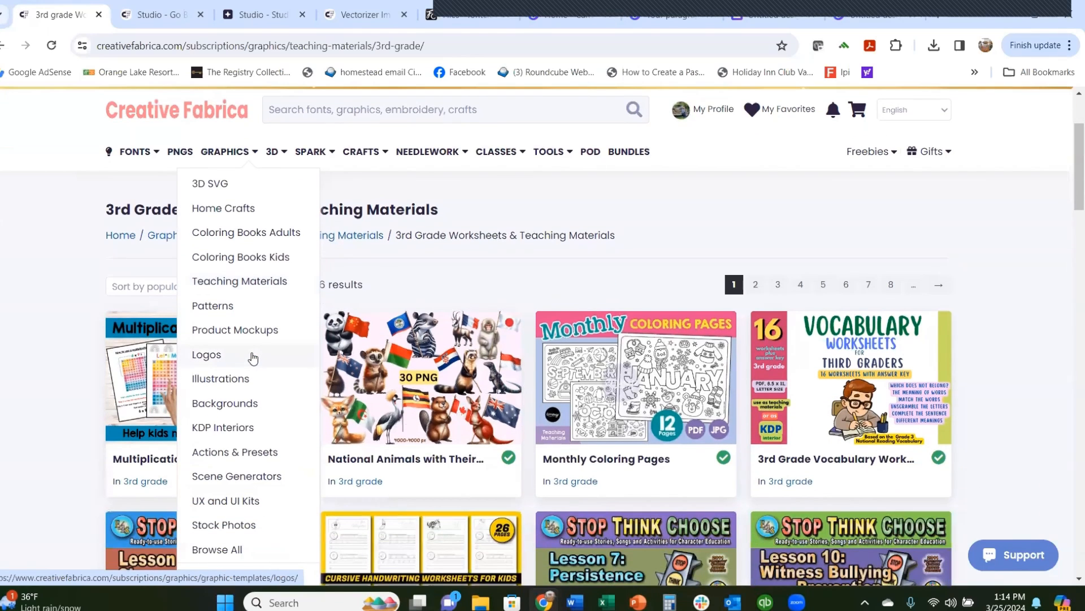
pyautogui.scroll(-1, 252, 357)
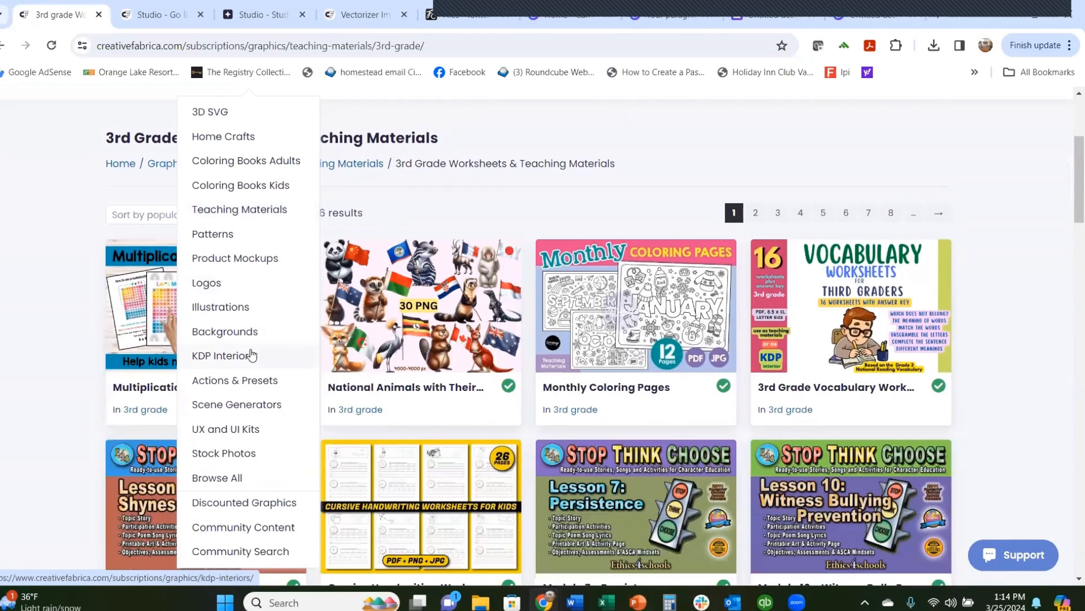
pyautogui.scroll(-1, 253, 356)
pyautogui.scroll(1, 251, 355)
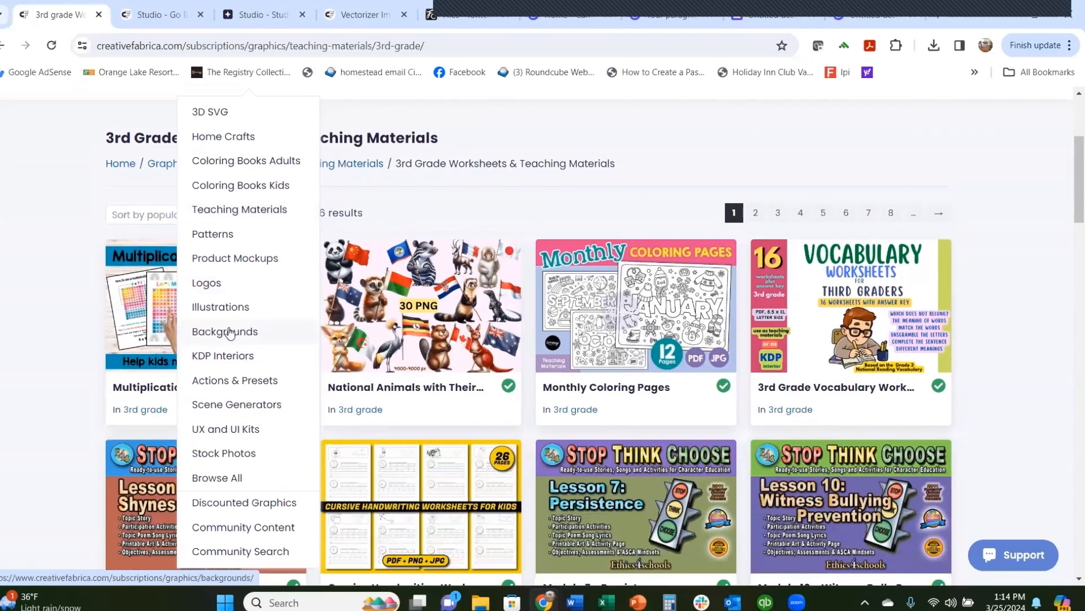
pyautogui.scroll(-1, 225, 372)
pyautogui.scroll(2, 226, 365)
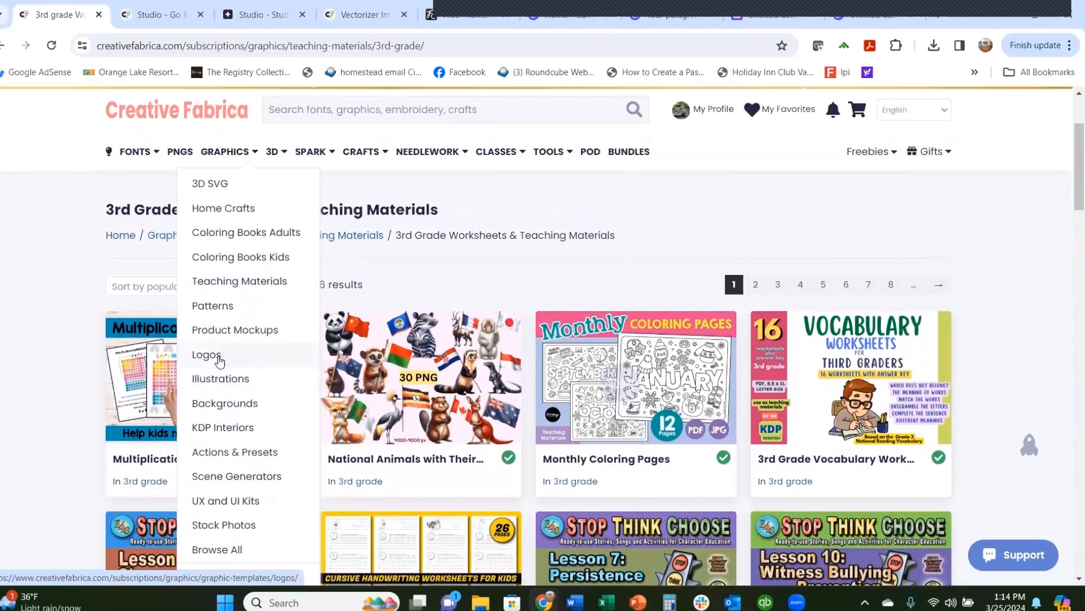
pyautogui.click(215, 306)
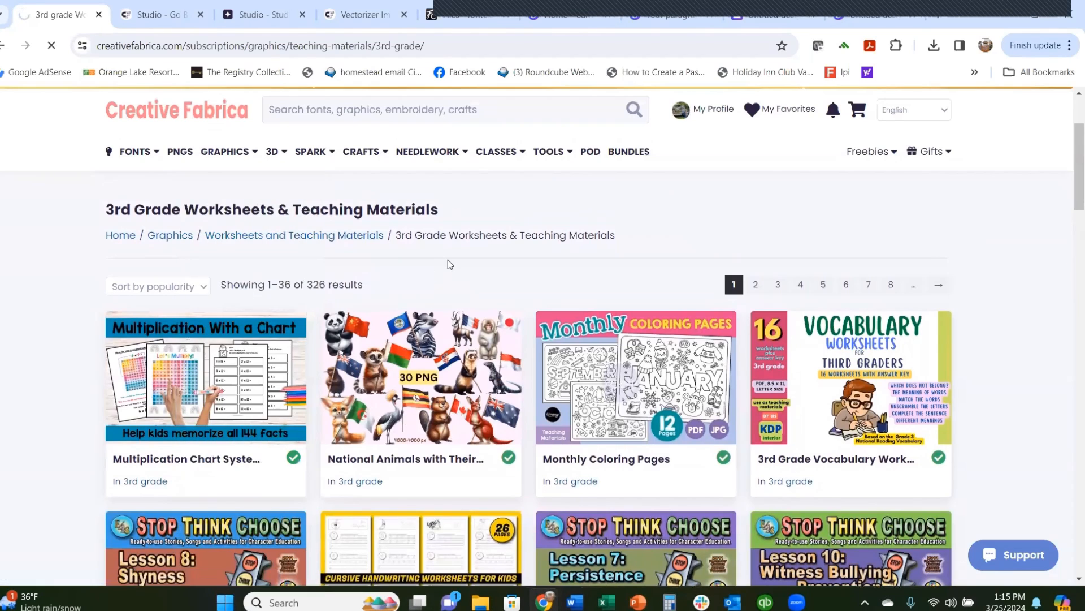
# - Look through the community patterns with their prompts and the digital paper sets in the Paper Patterns category
pyautogui.scroll(-1, 448, 258)
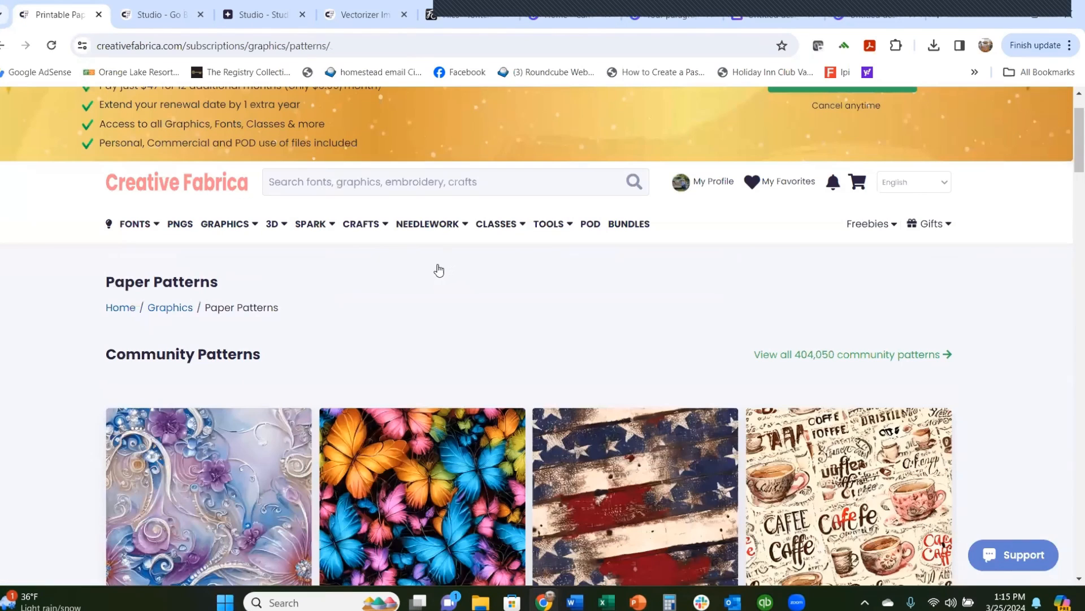
pyautogui.scroll(-6, 442, 279)
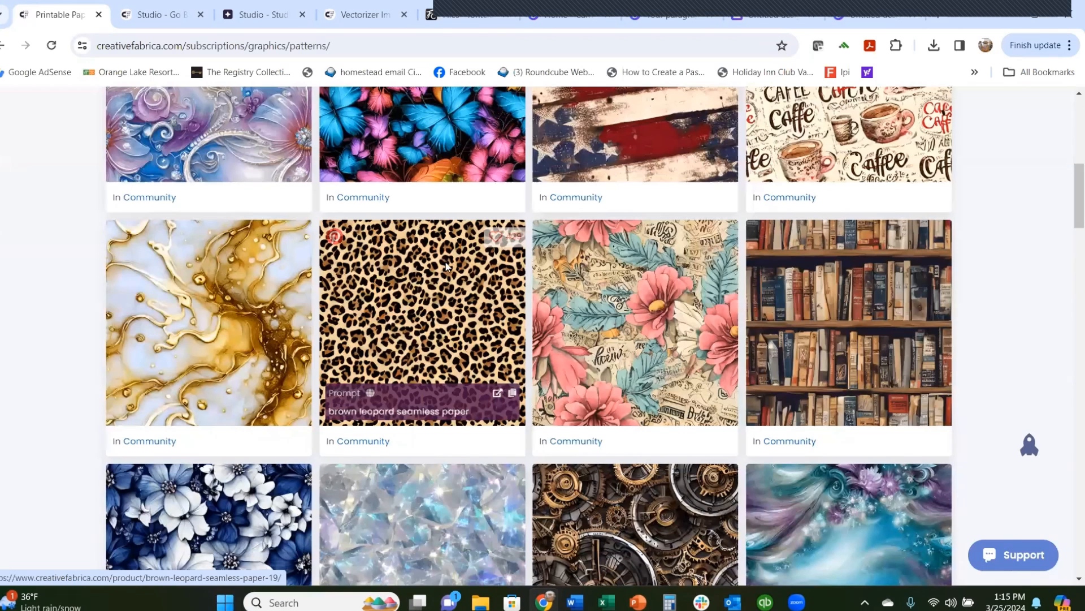
pyautogui.scroll(1, 194, 379)
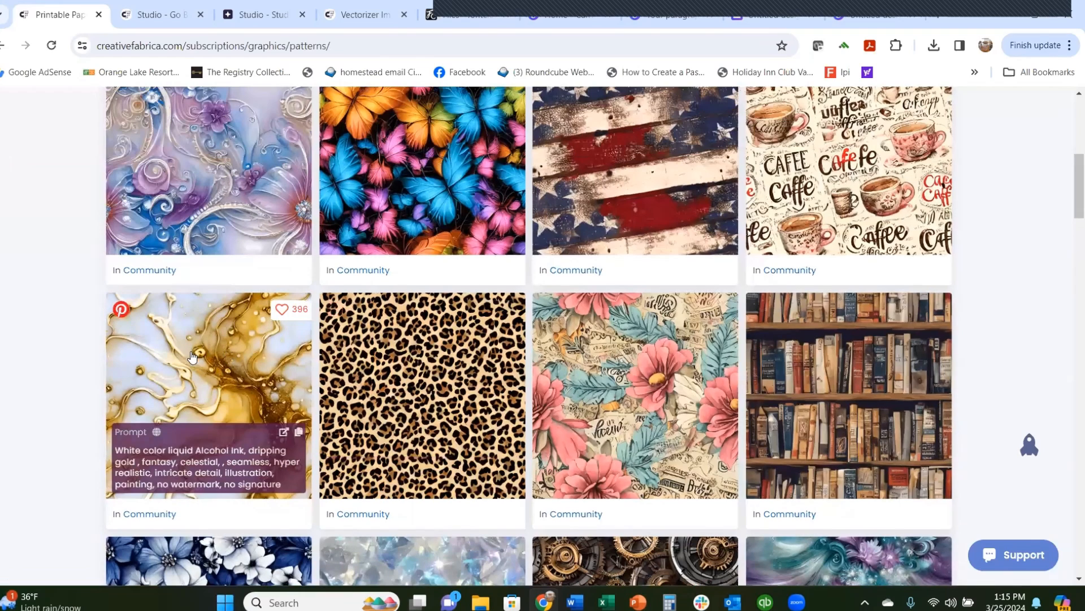
pyautogui.scroll(-2, 548, 331)
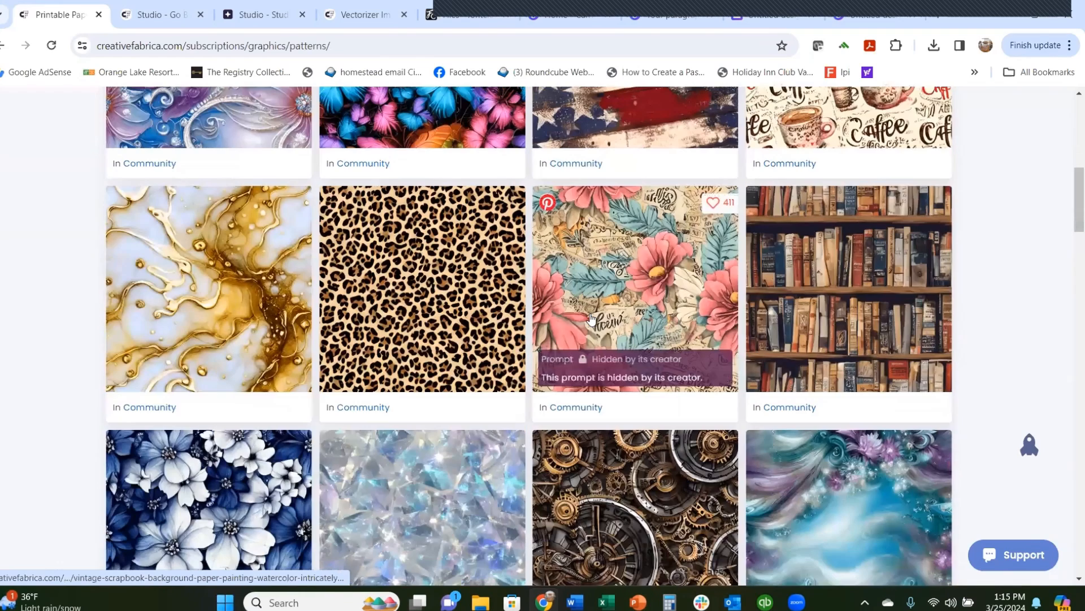
pyautogui.scroll(-5, 548, 330)
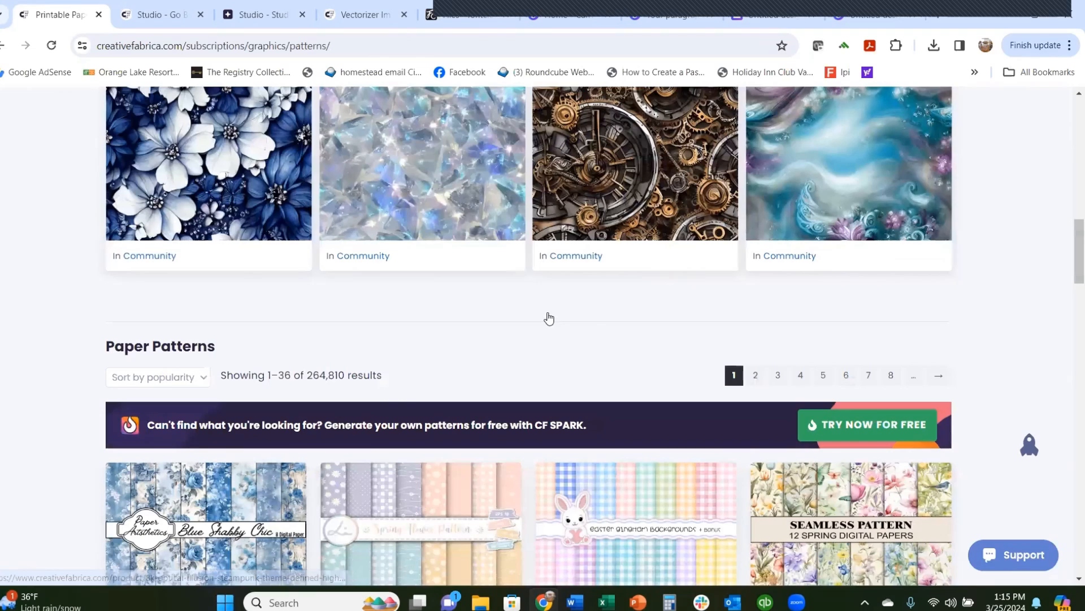
pyautogui.scroll(-5, 548, 319)
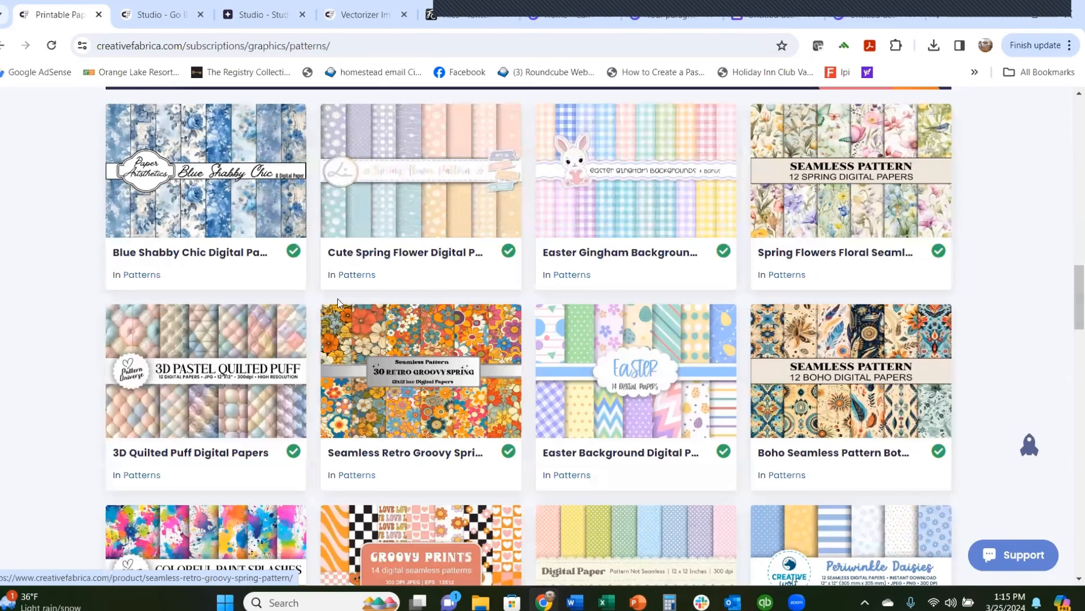
# - Examine the seasonal, floral and retro digital paper sets listed in the Paper Patterns category
pyautogui.scroll(1, 339, 295)
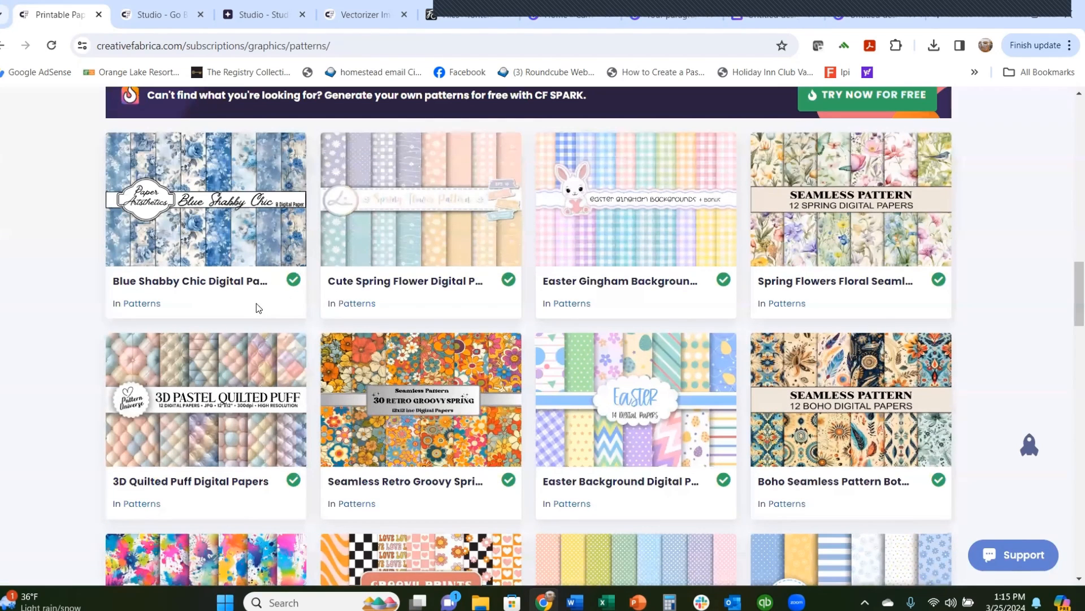
pyautogui.scroll(-3, 266, 315)
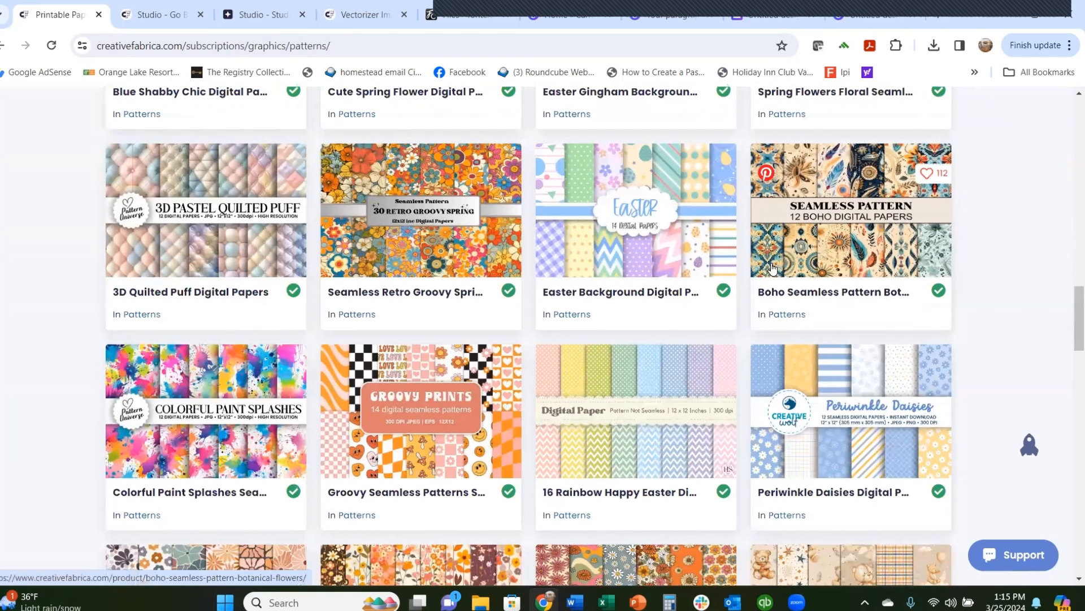
pyautogui.scroll(-2, 779, 260)
pyautogui.scroll(7, 428, 325)
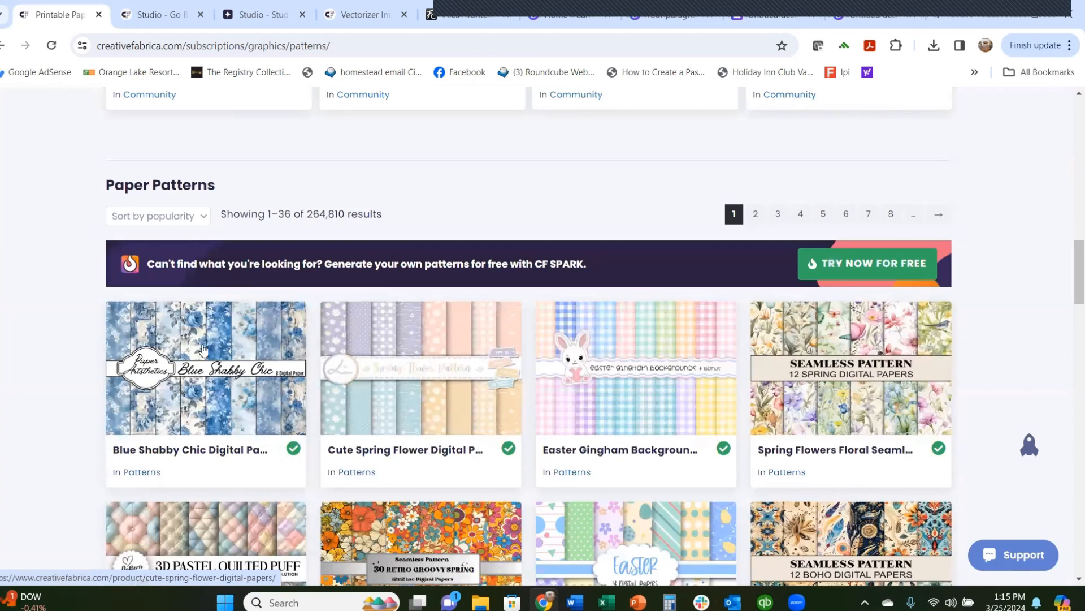
pyautogui.scroll(-1, 639, 334)
pyautogui.scroll(-4, 639, 333)
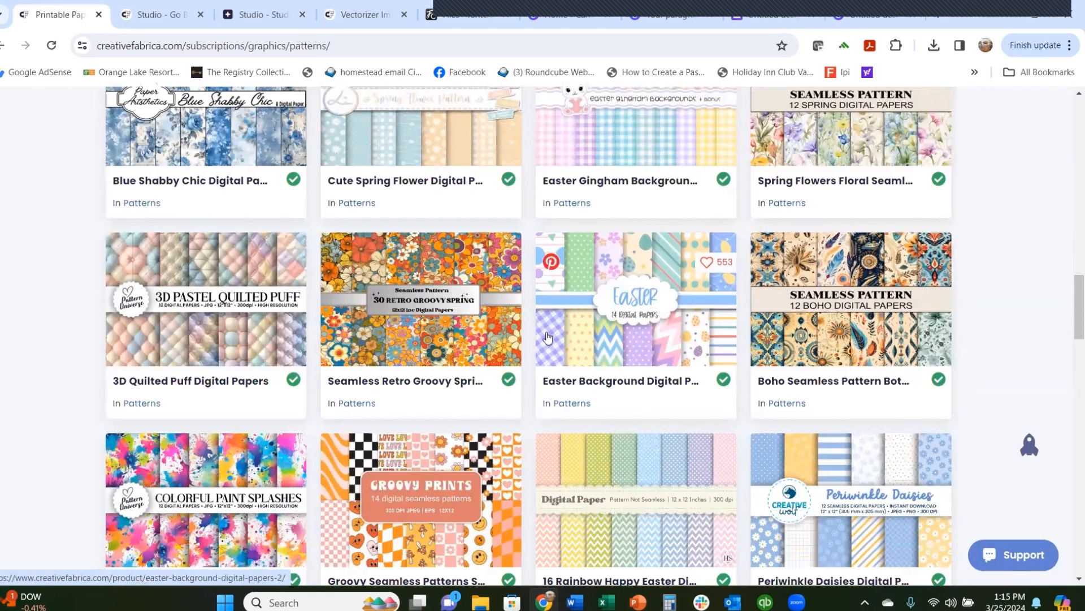
pyautogui.scroll(-3, 547, 337)
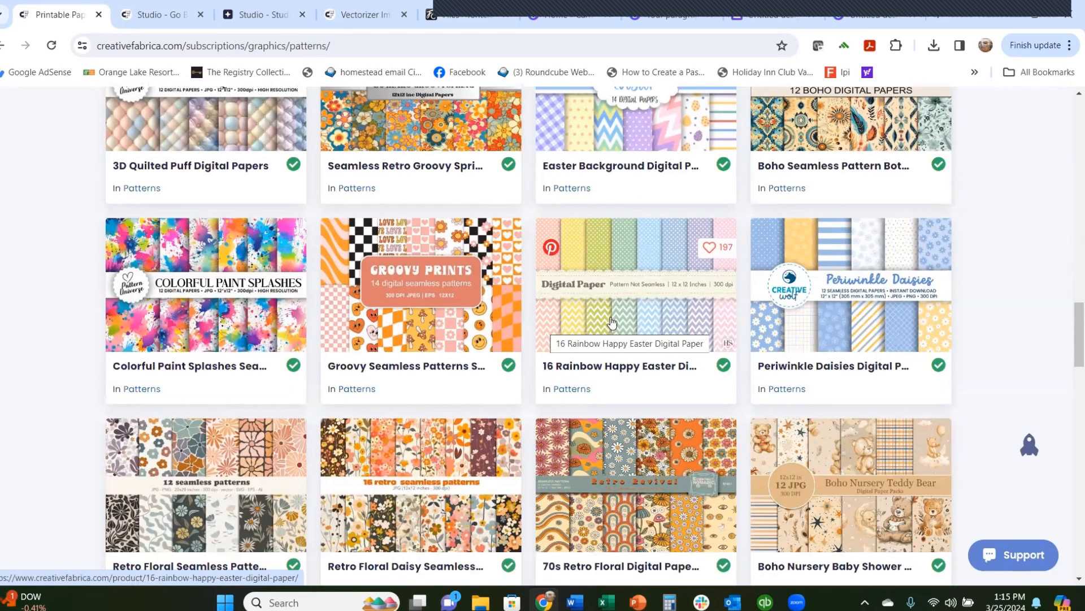
pyautogui.scroll(4, 635, 353)
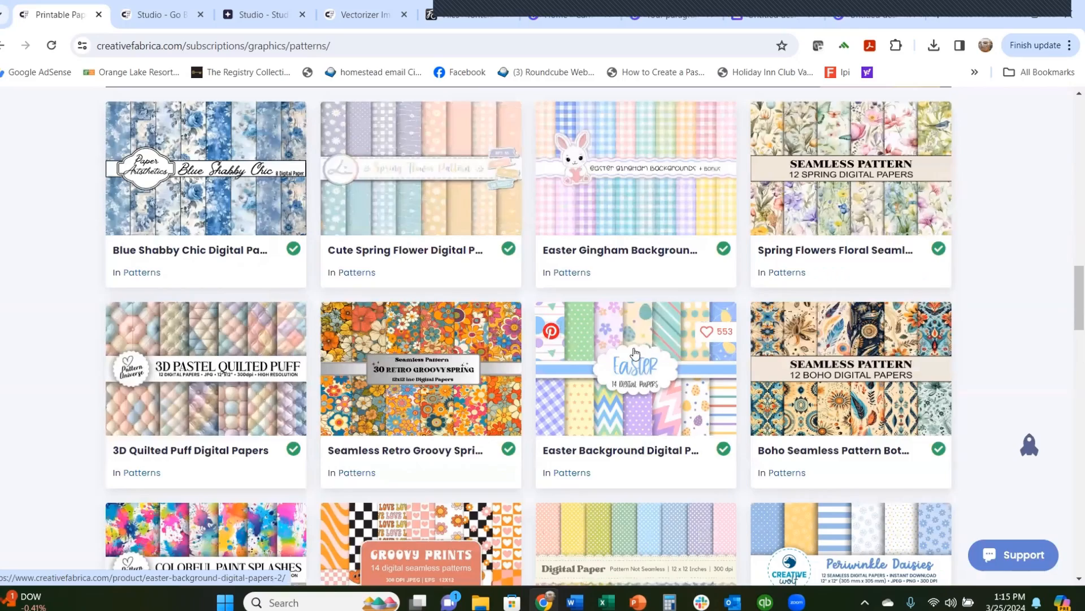
pyautogui.scroll(10, 631, 347)
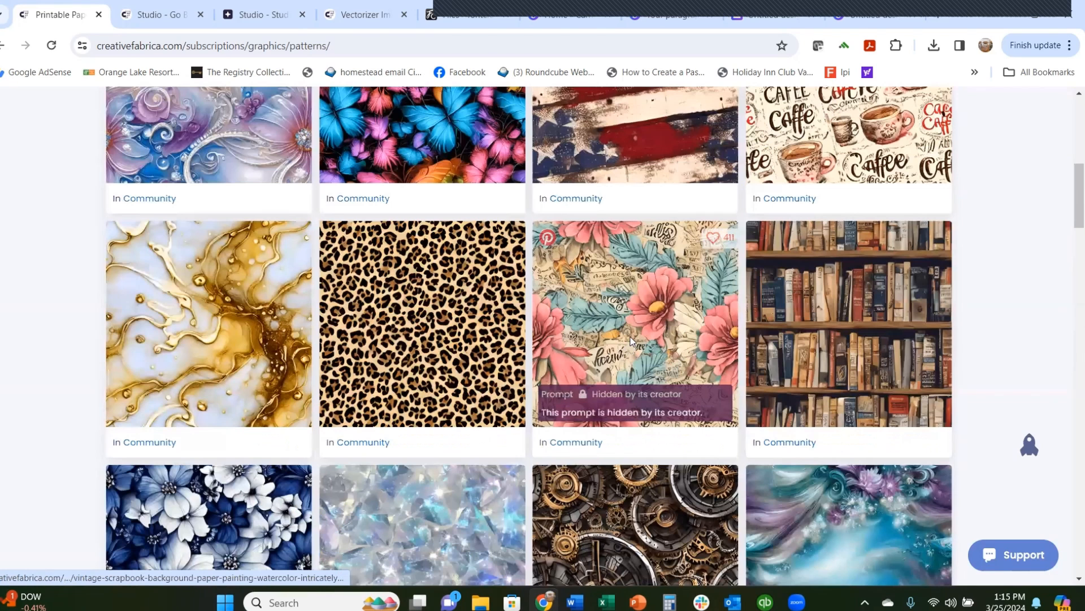
pyautogui.scroll(6, 218, 309)
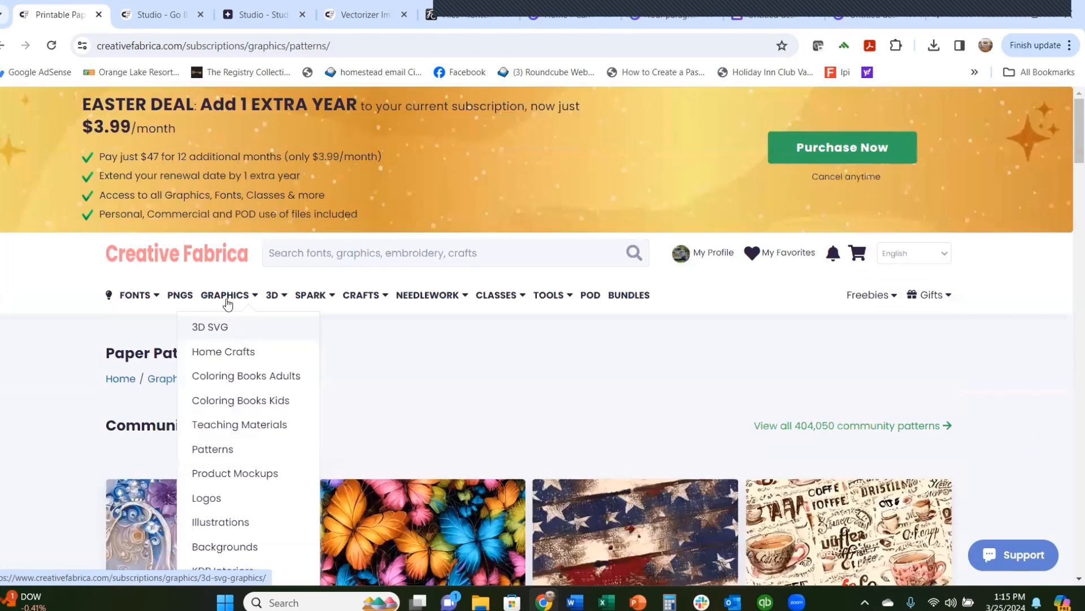
# - Look up "easter bunny" and open the suggested Outline Bunny Svg Easter Bunny Shape Svg product
pyautogui.click(311, 250)
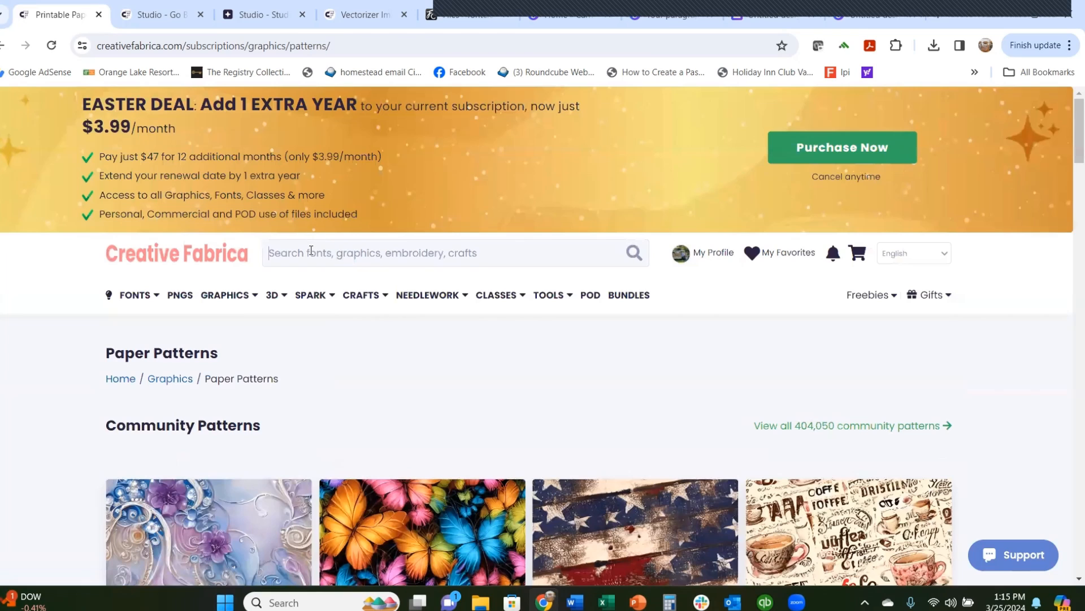
pyautogui.write('easter bunny')
pyautogui.click(281, 273)
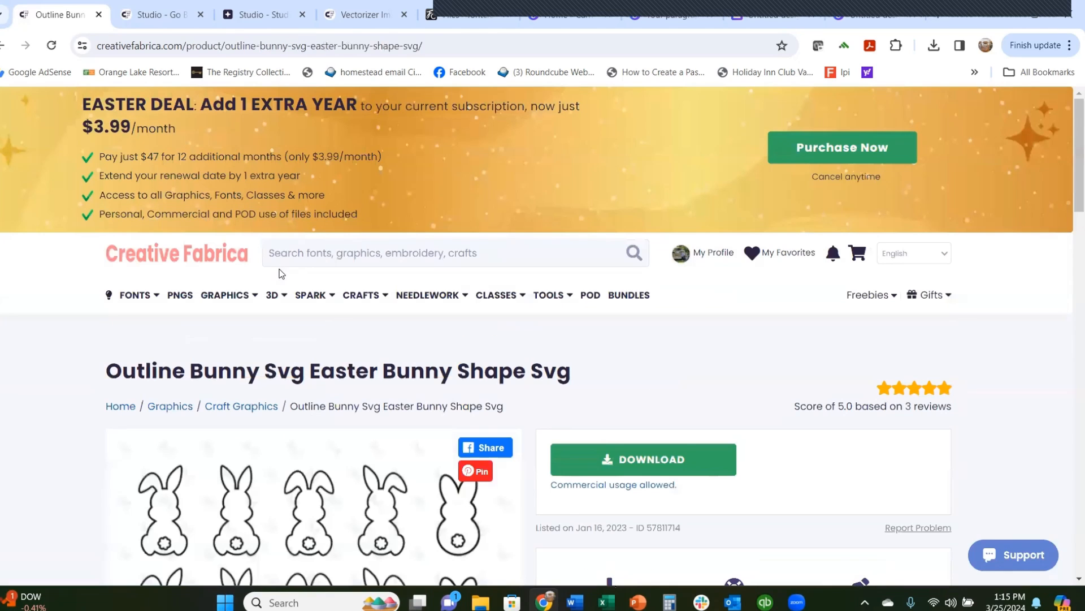
# - Search the whole site for "easter bunny"
pyautogui.click(325, 251)
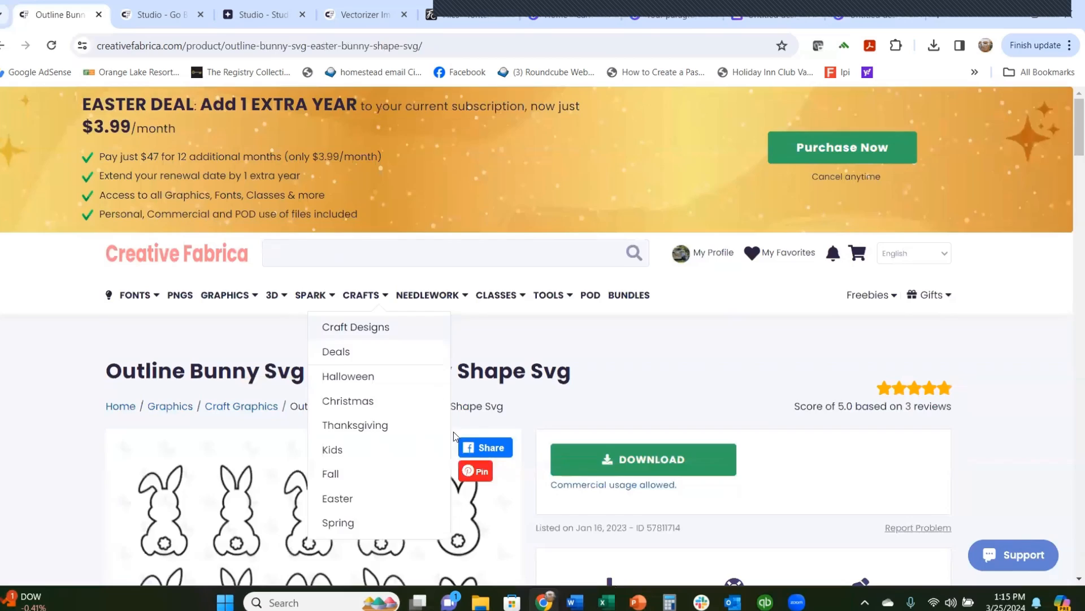
pyautogui.scroll(-4, 442, 424)
pyautogui.scroll(3, 366, 271)
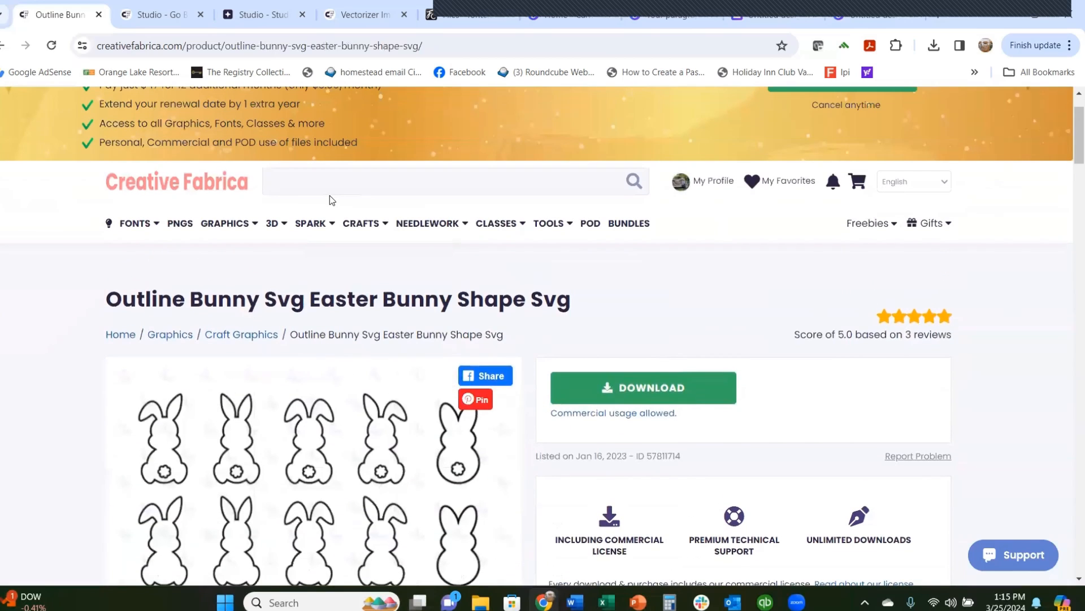
pyautogui.write('easter bunny')
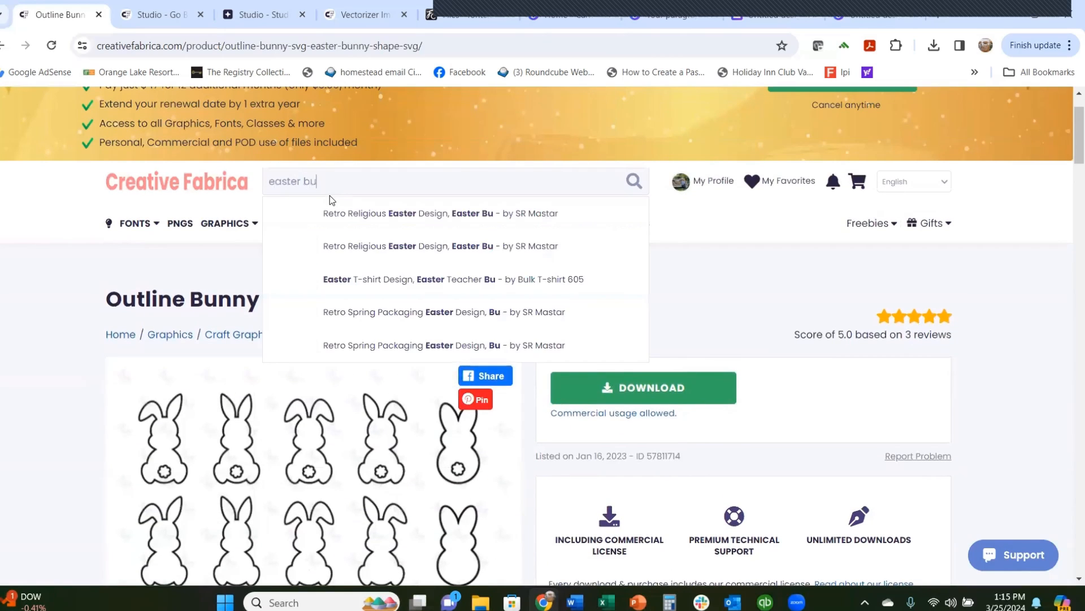
pyautogui.press('Return')
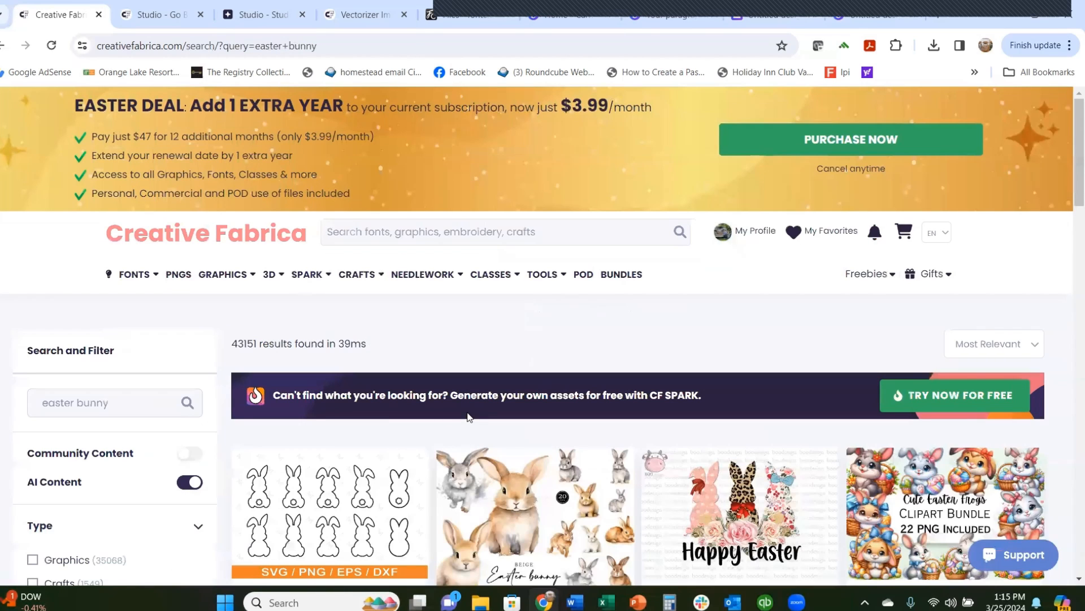
# - Look through the first two pages of Easter bunny results, covering clipart, SVG, font and sublimation designs
pyautogui.scroll(-5, 466, 452)
pyautogui.scroll(-4, 496, 403)
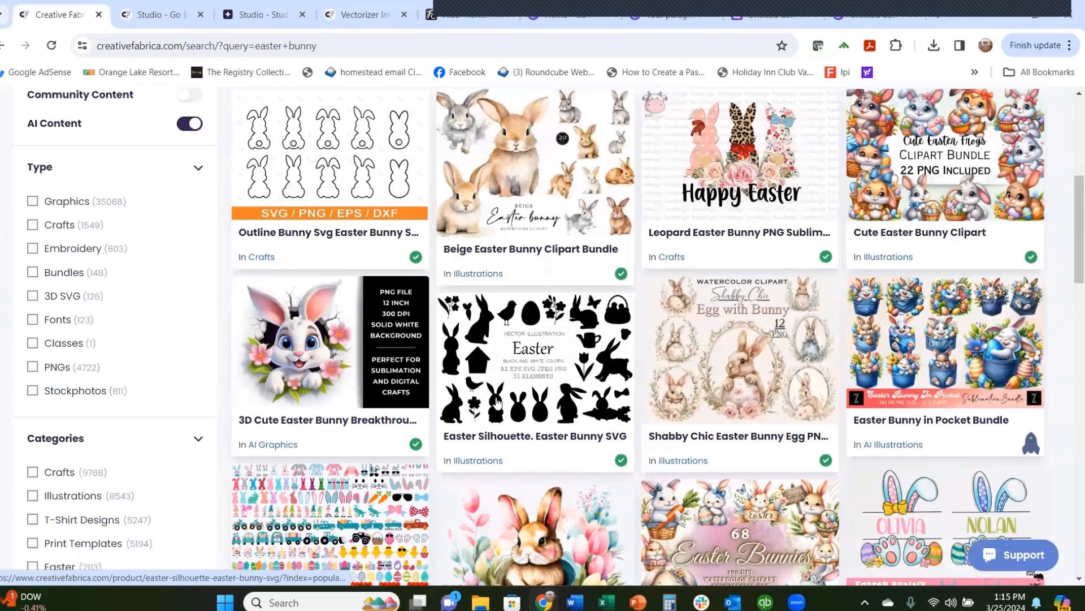
pyautogui.scroll(-3, 803, 235)
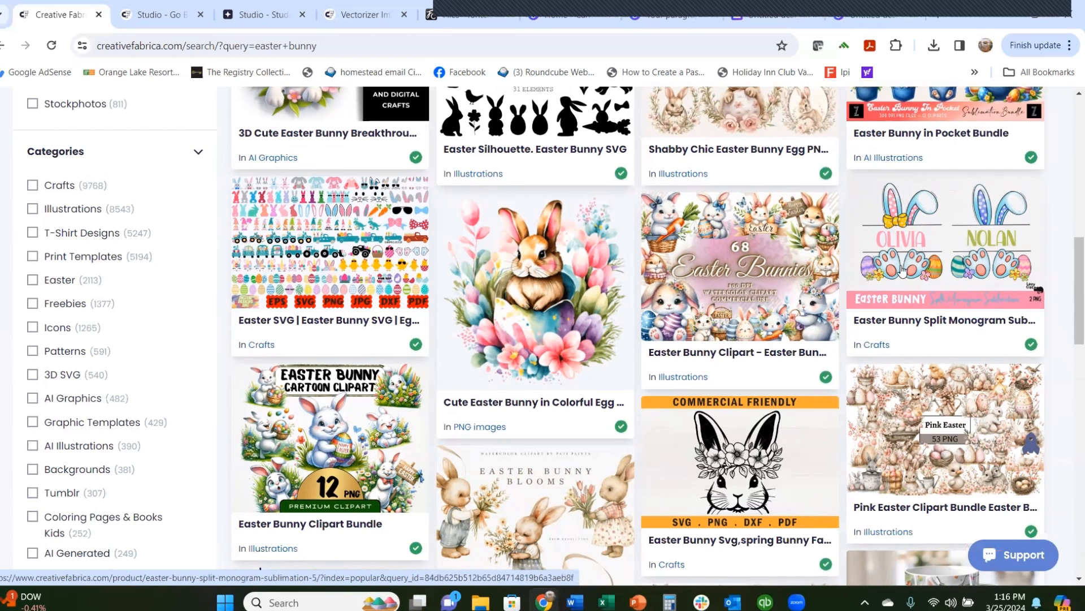
pyautogui.scroll(-4, 899, 255)
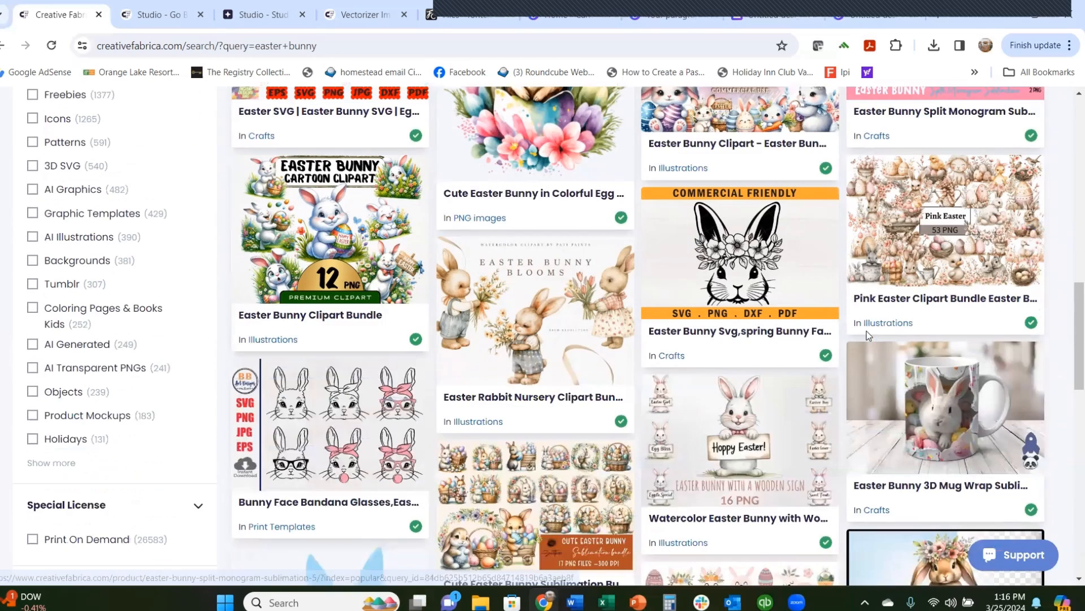
pyautogui.scroll(-4, 806, 339)
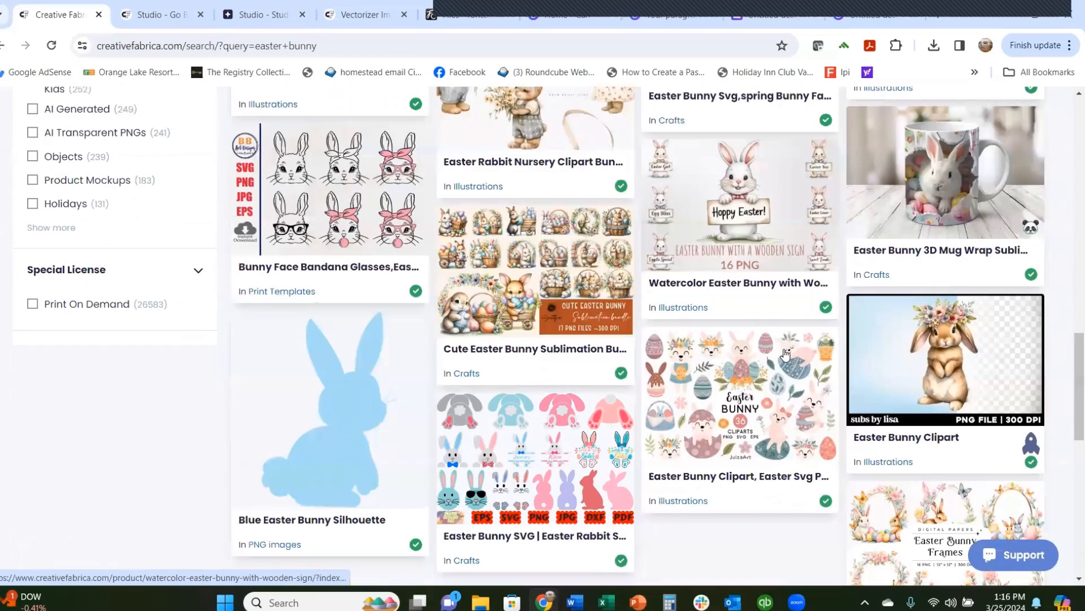
pyautogui.scroll(-5, 785, 354)
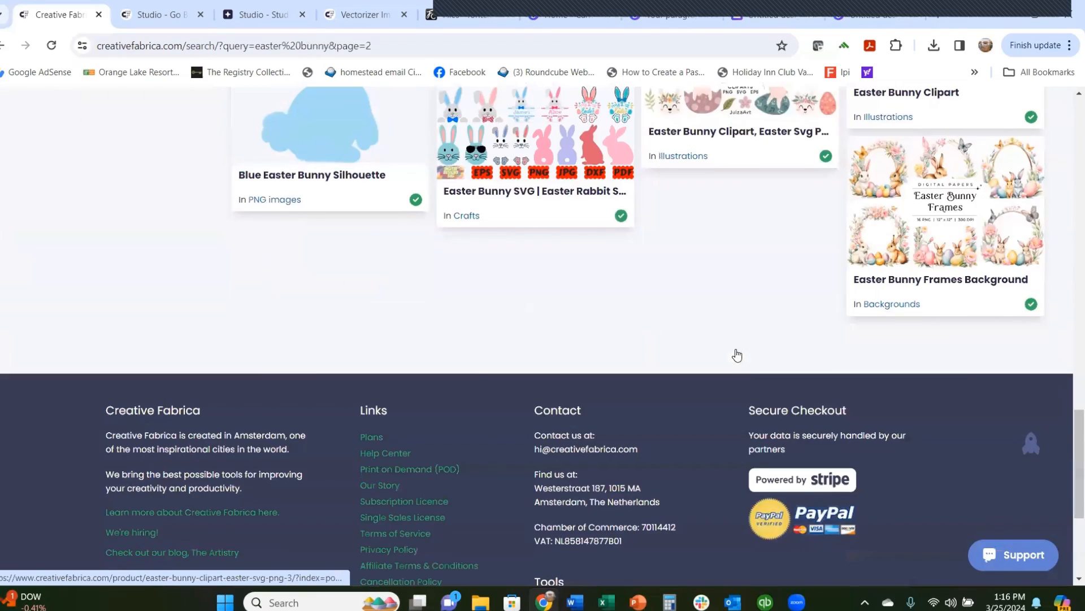
pyautogui.scroll(-8, 725, 347)
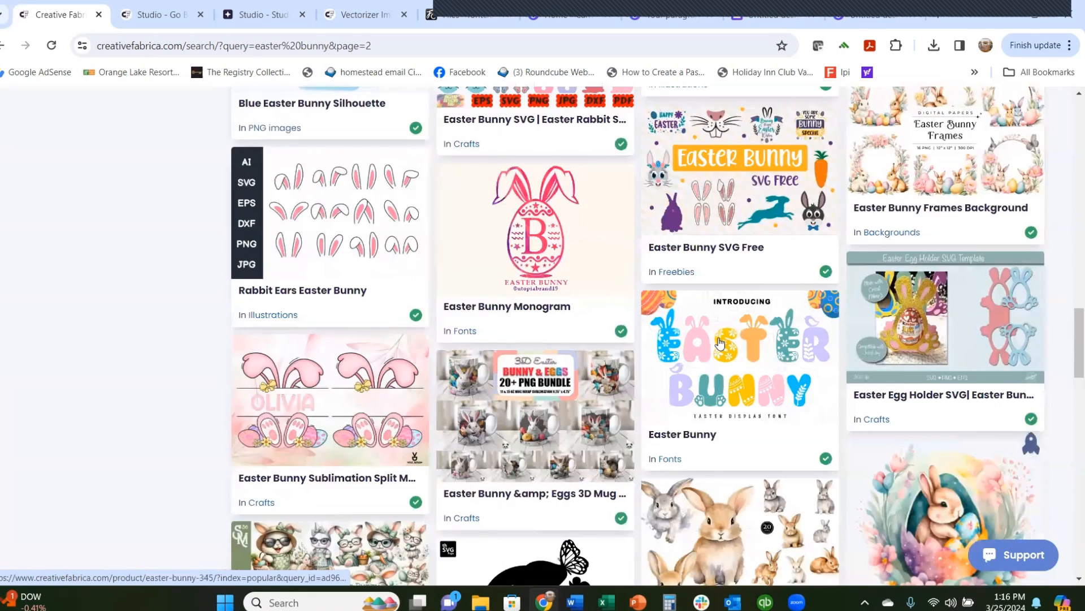
pyautogui.scroll(-5, 717, 345)
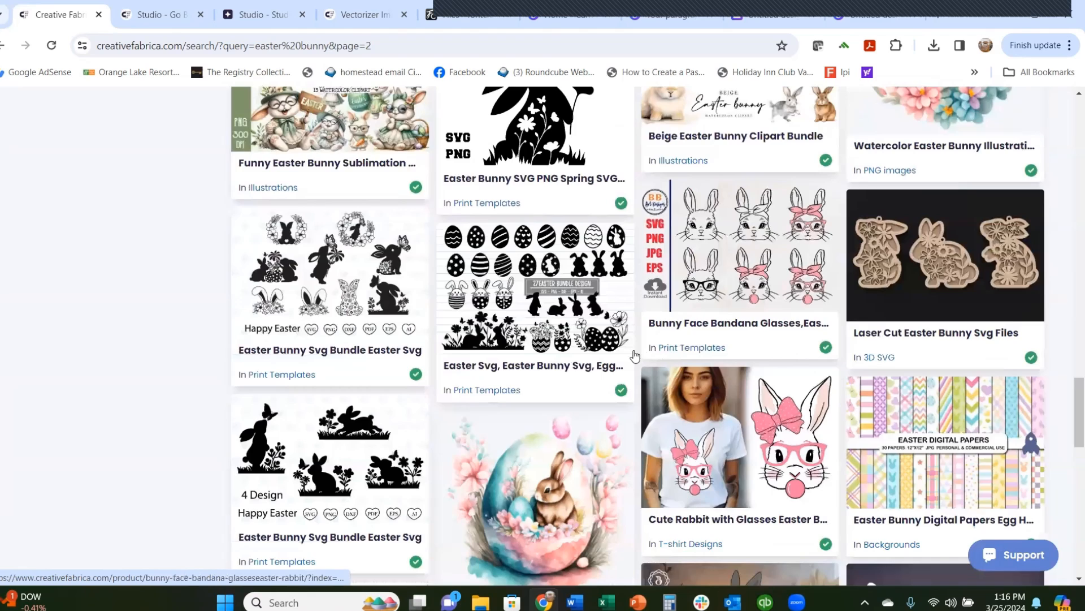
pyautogui.scroll(6, 628, 362)
pyautogui.scroll(-1, 446, 367)
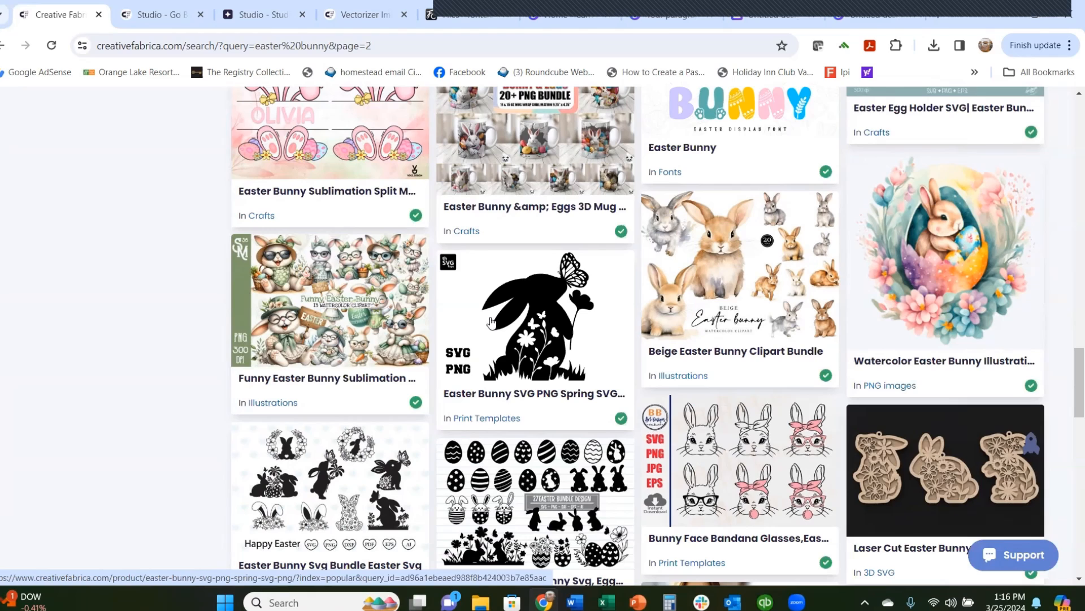
pyautogui.scroll(-1, 451, 286)
pyautogui.scroll(8, 538, 266)
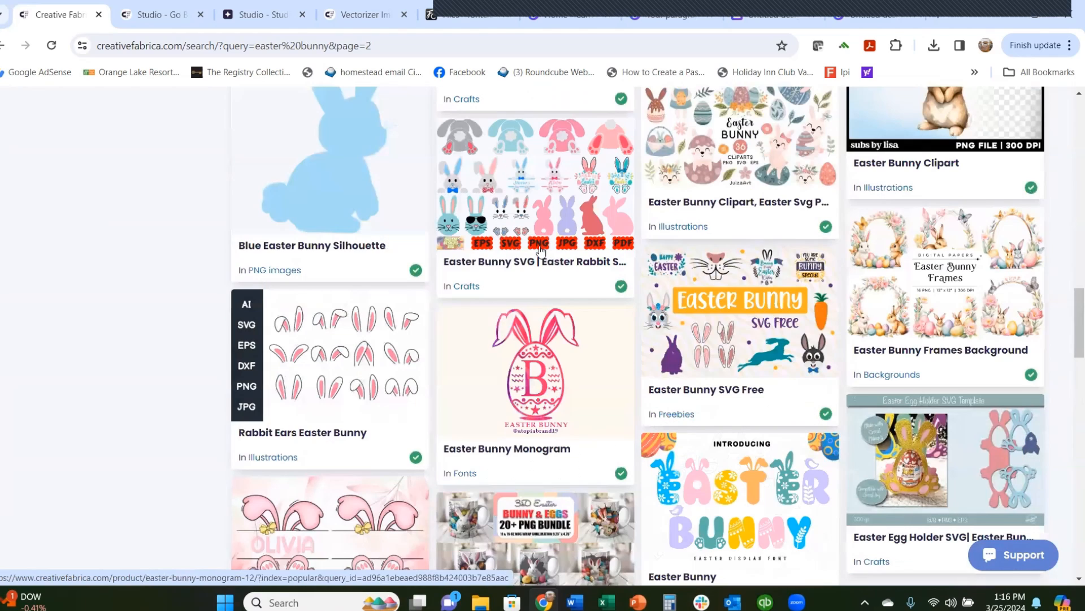
pyautogui.scroll(15, 529, 240)
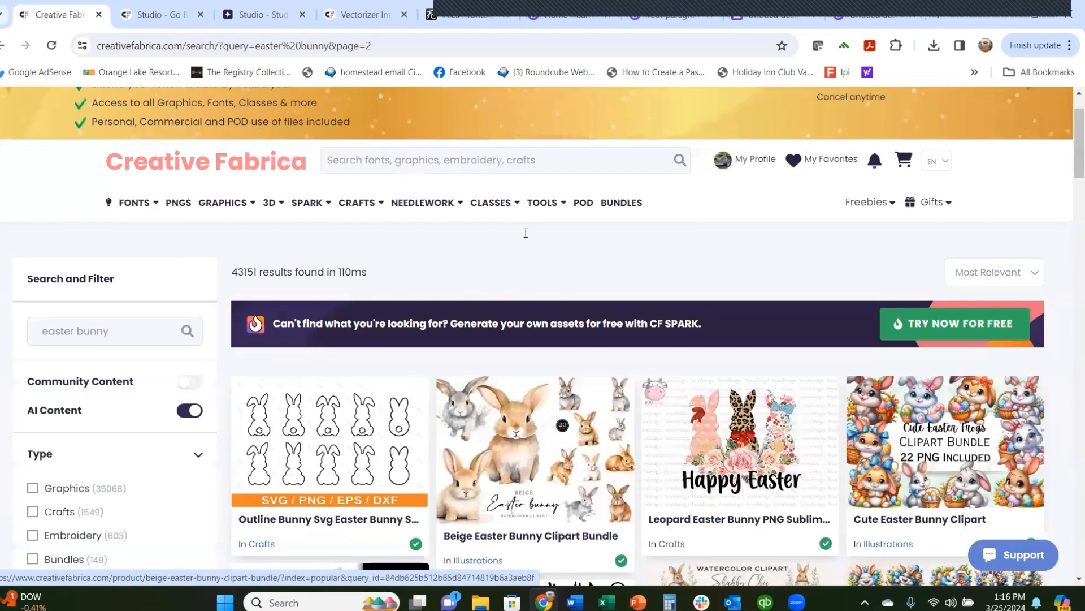
pyautogui.scroll(1, 467, 234)
# - Review the list of 3D categories and open the Animals category
pyautogui.moveTo(216, 277)
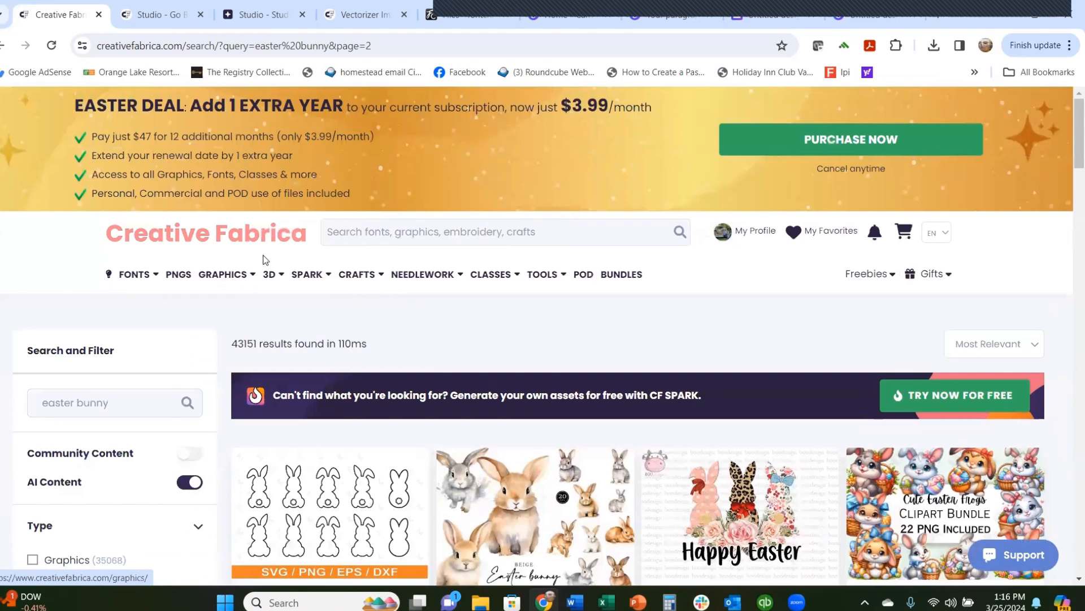
pyautogui.moveTo(276, 281)
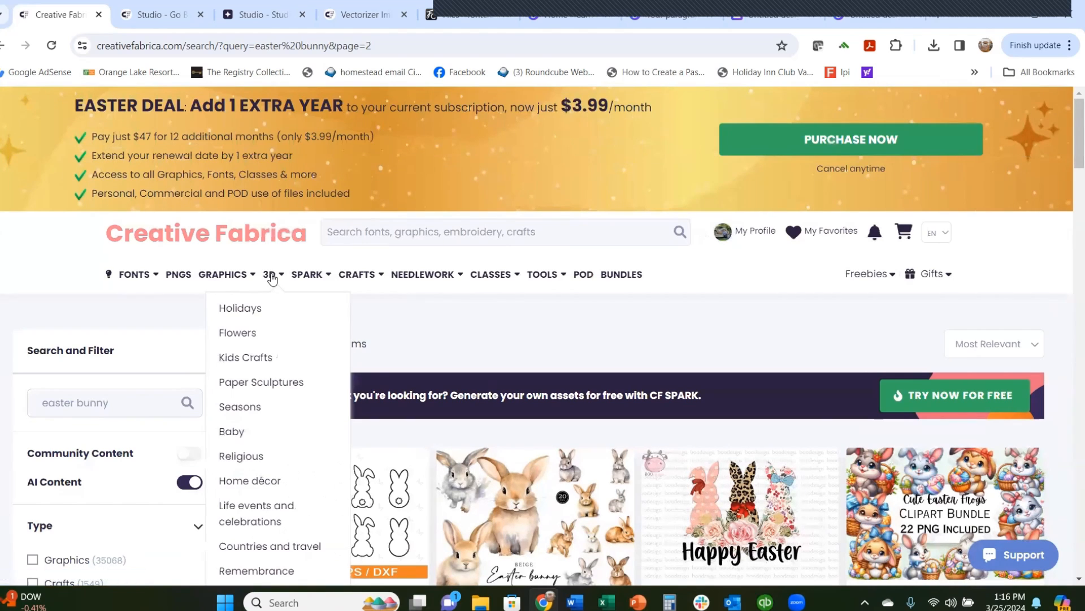
pyautogui.scroll(-3, 263, 315)
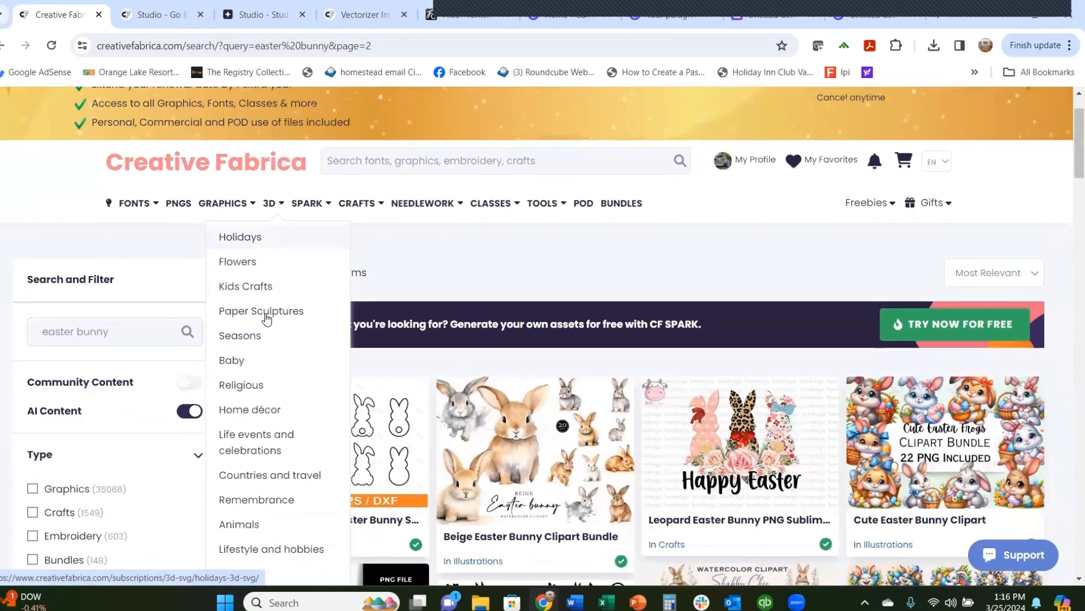
pyautogui.scroll(-1, 265, 320)
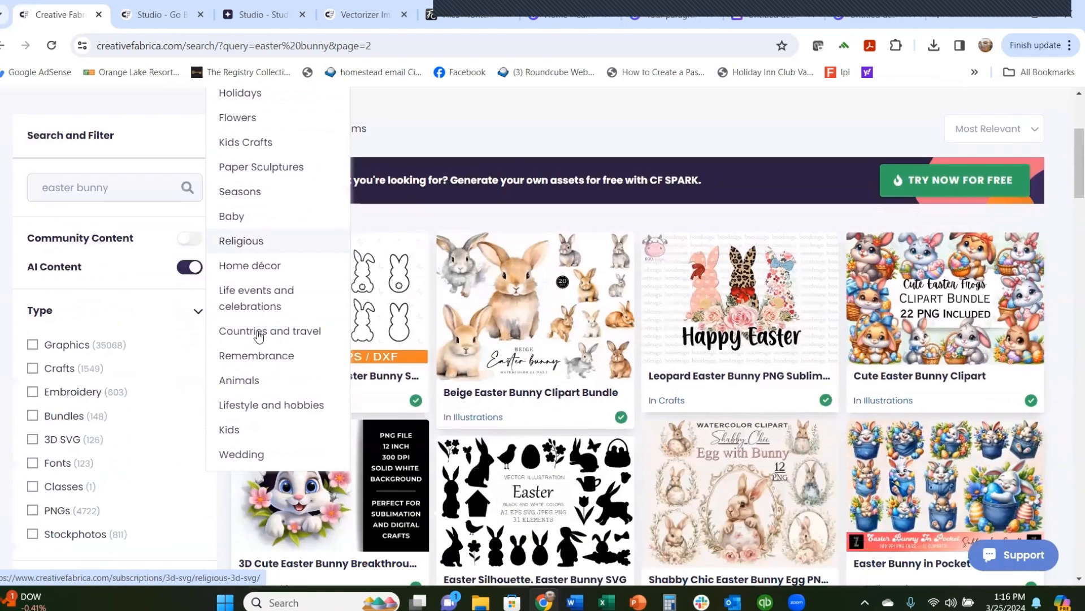
pyautogui.click(242, 385)
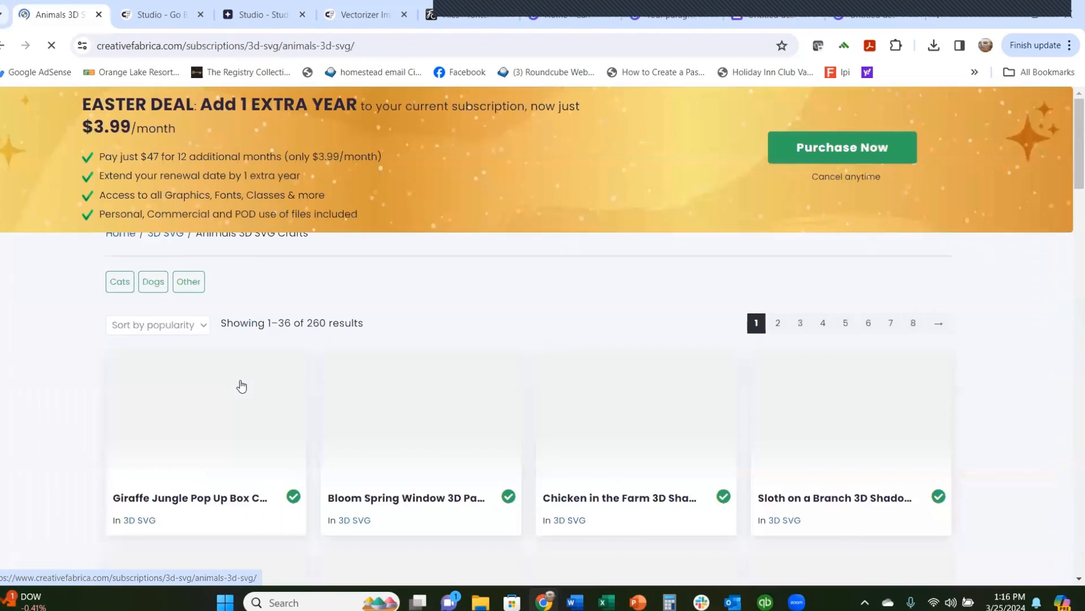
# - Look through the shadow boxes, pop-up cards and layered papercuts in the Animals 3D SVG Crafts category
pyautogui.scroll(-1, 653, 300)
pyautogui.scroll(-5, 650, 299)
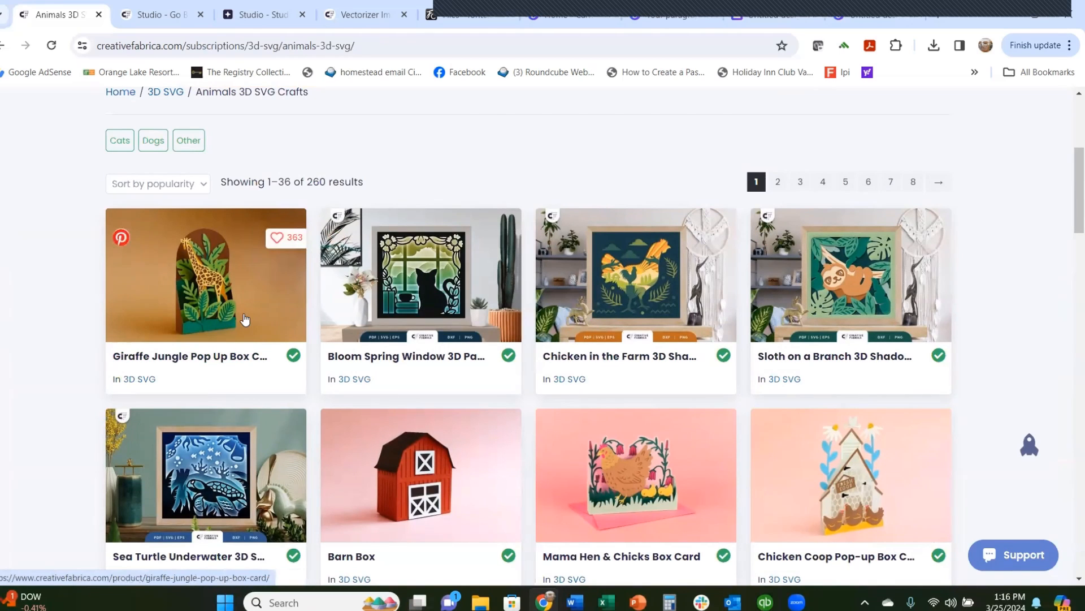
pyautogui.scroll(-5, 734, 400)
pyautogui.scroll(-8, 727, 389)
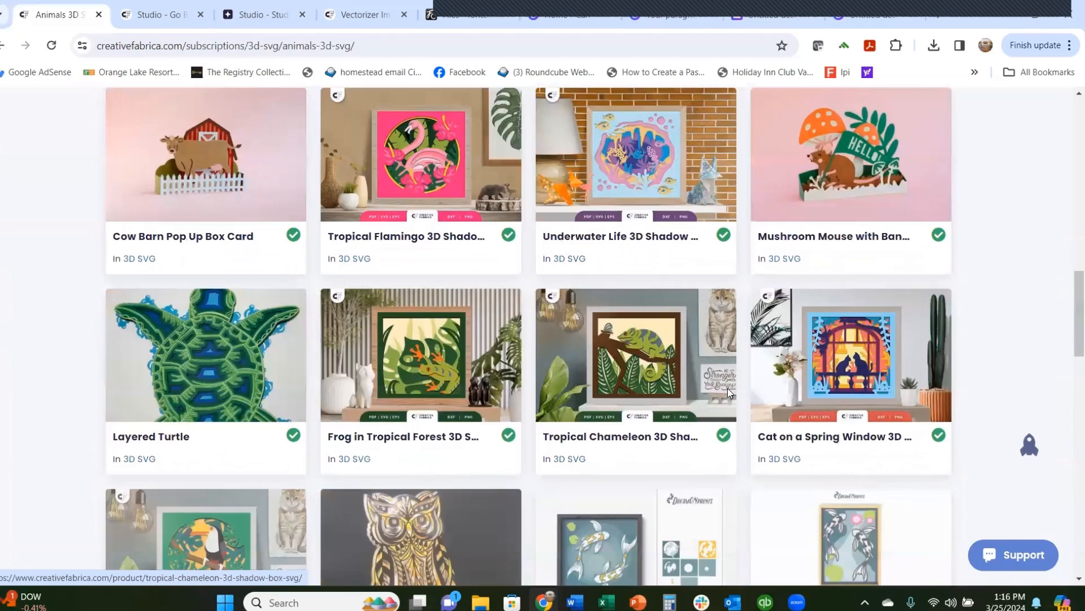
pyautogui.scroll(-6, 725, 391)
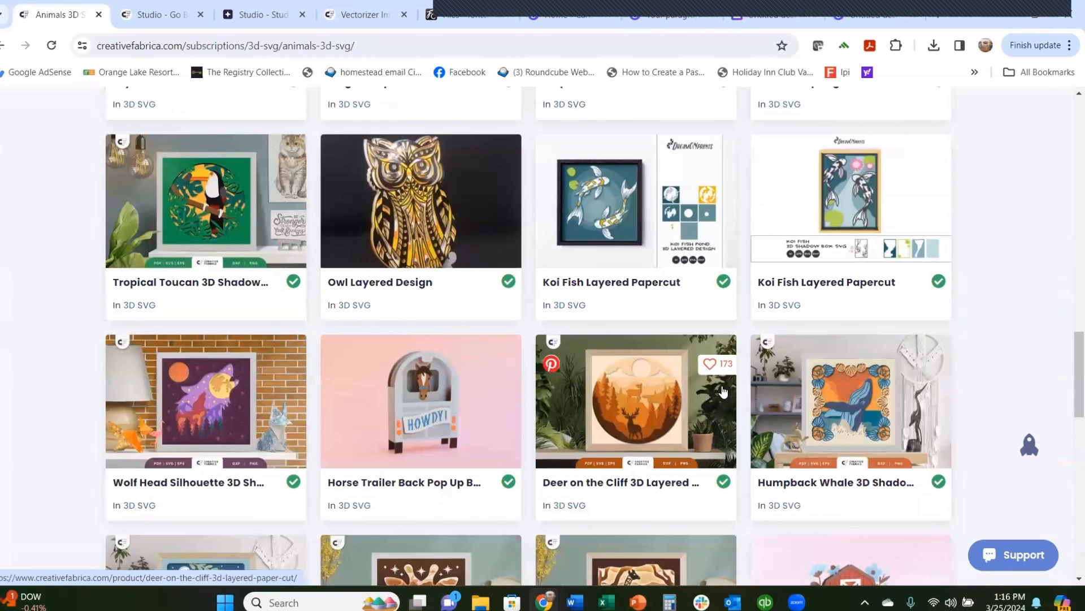
pyautogui.scroll(-7, 723, 391)
pyautogui.scroll(-3, 726, 384)
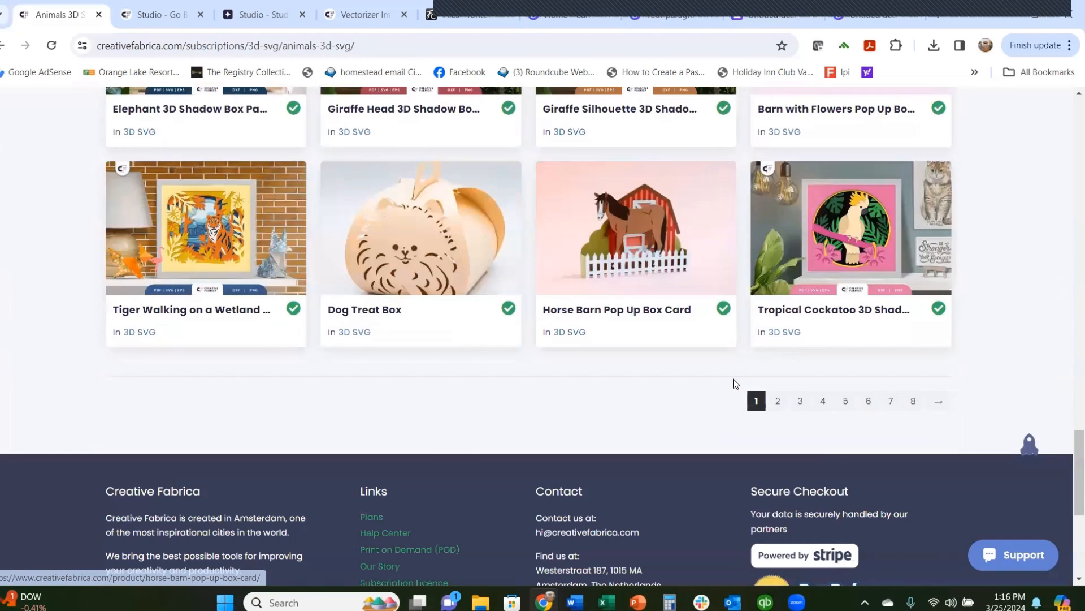
pyautogui.scroll(4, 693, 368)
pyautogui.scroll(16, 539, 263)
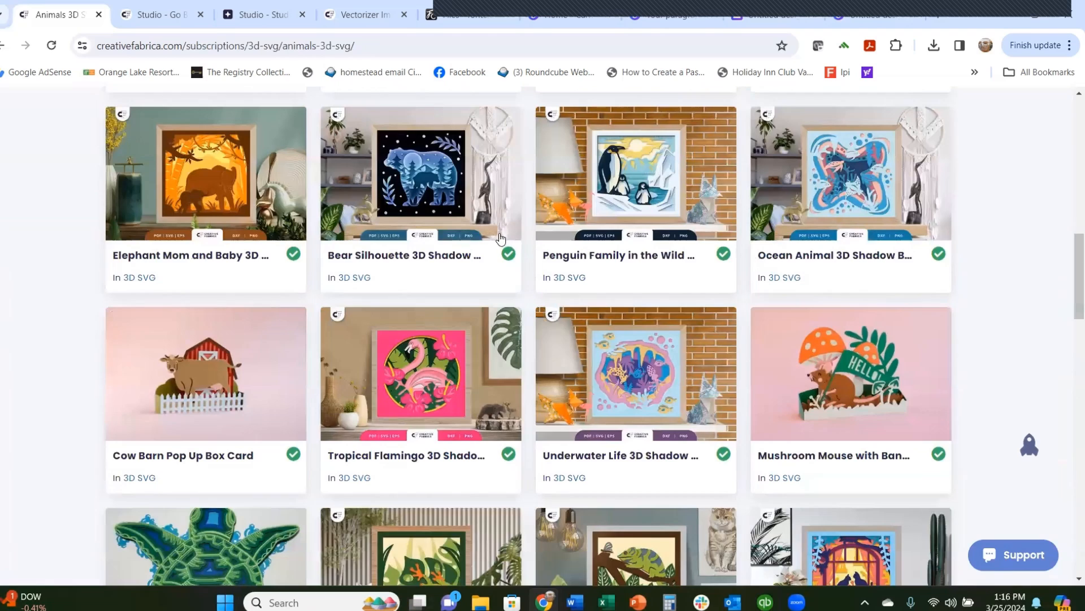
# - Open Spark's Create Transparent PNGs tool and look over its prompt box and model options
pyautogui.scroll(10, 475, 248)
pyautogui.moveTo(317, 305)
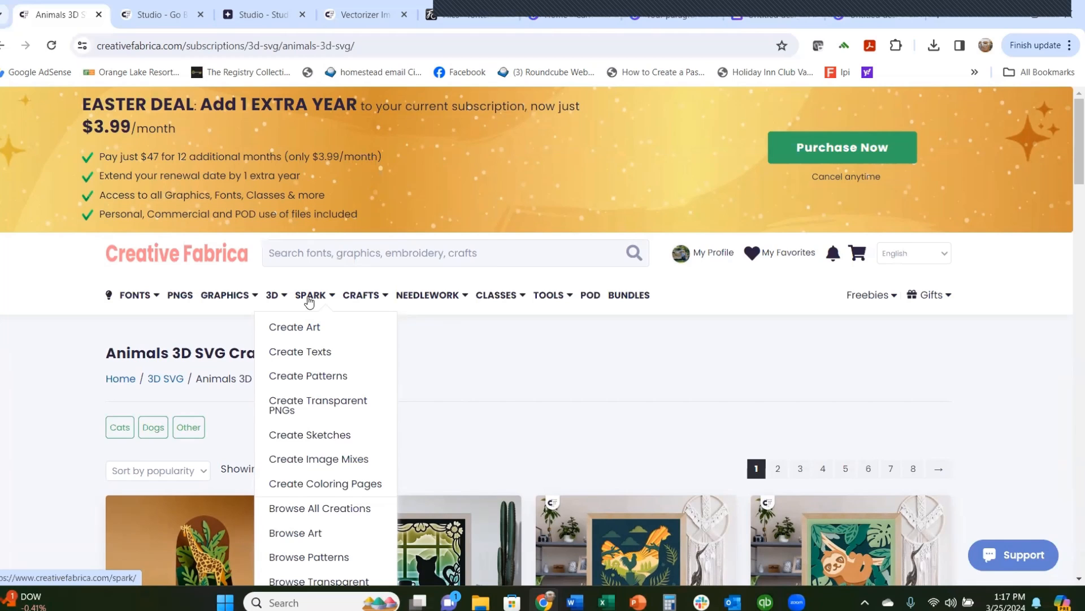
pyautogui.scroll(-1, 309, 301)
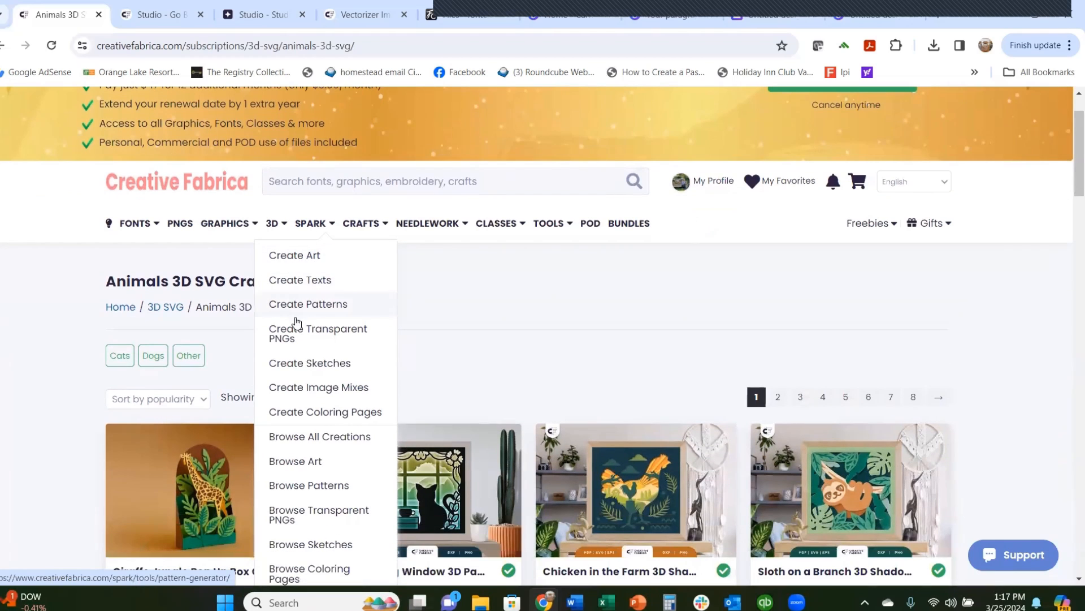
pyautogui.click(341, 335)
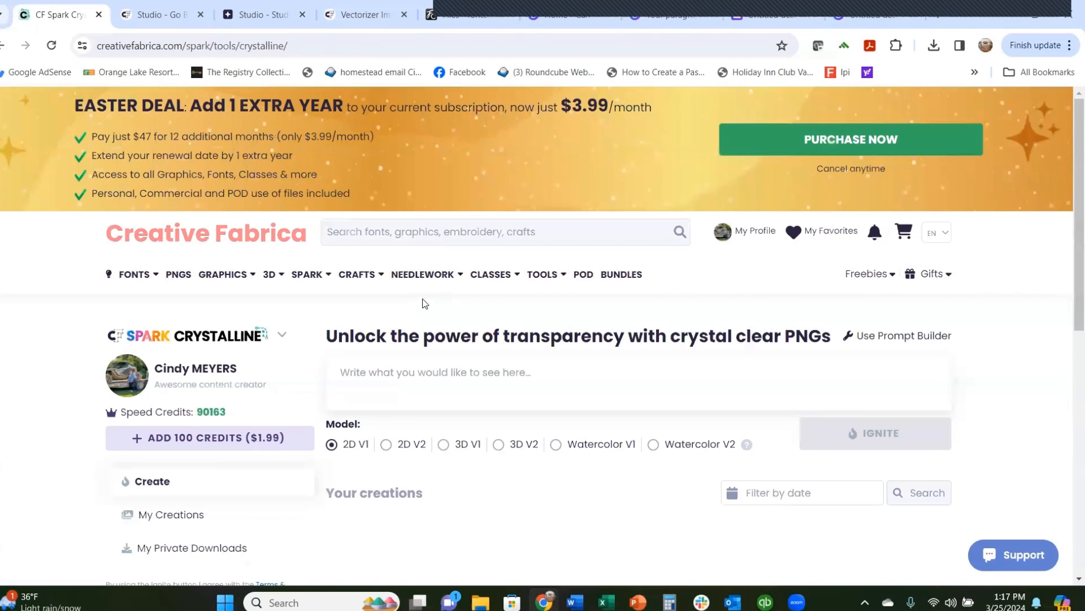
pyautogui.scroll(-1, 465, 448)
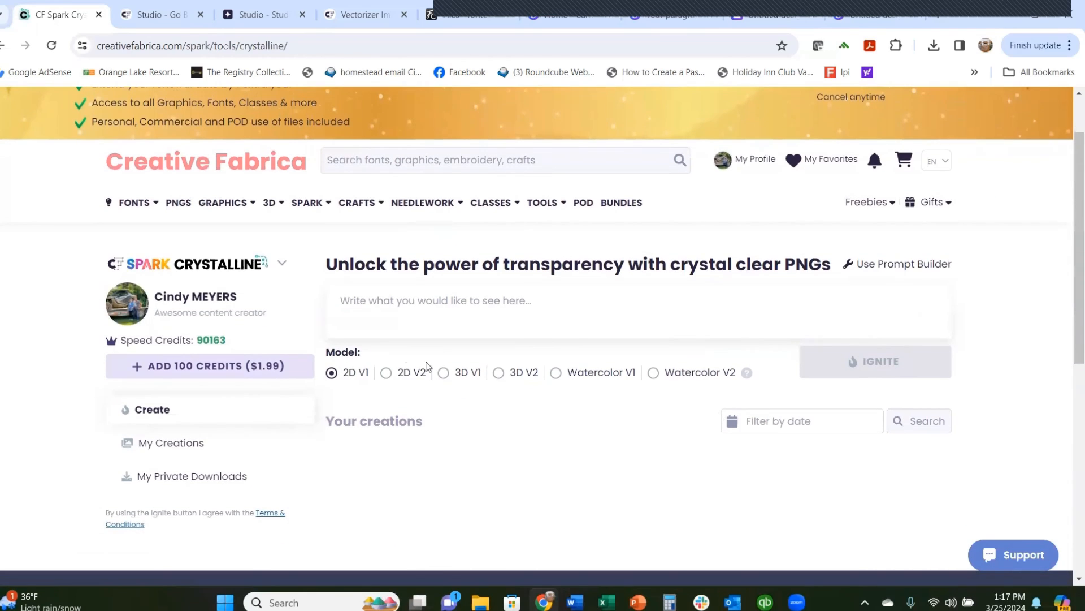
pyautogui.scroll(1, 469, 348)
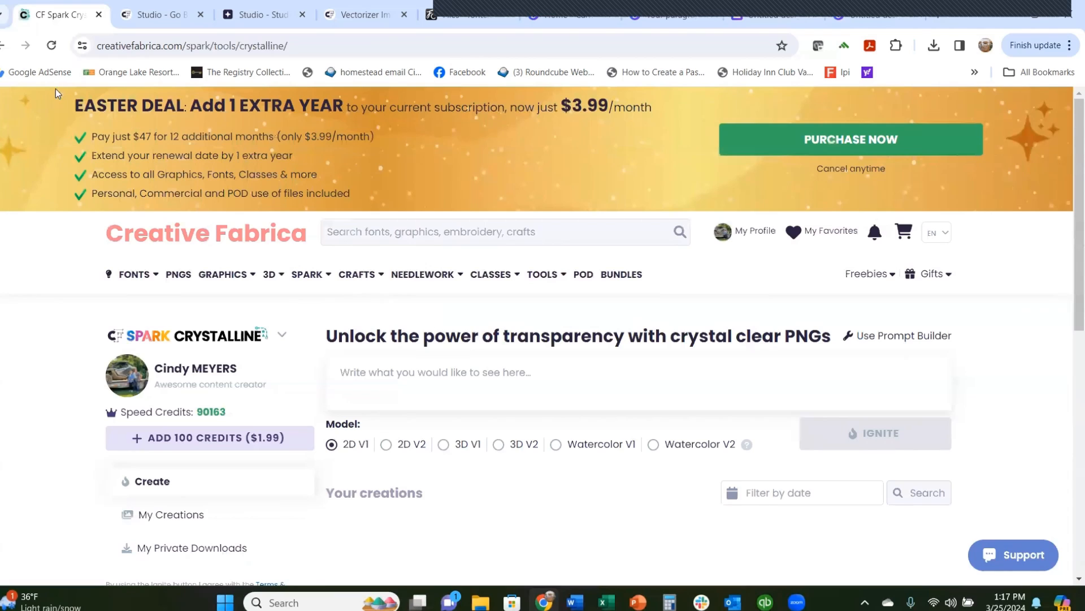
# - Return to the Creative Fabrica homepage, open CF Studio and start designing
pyautogui.click(210, 236)
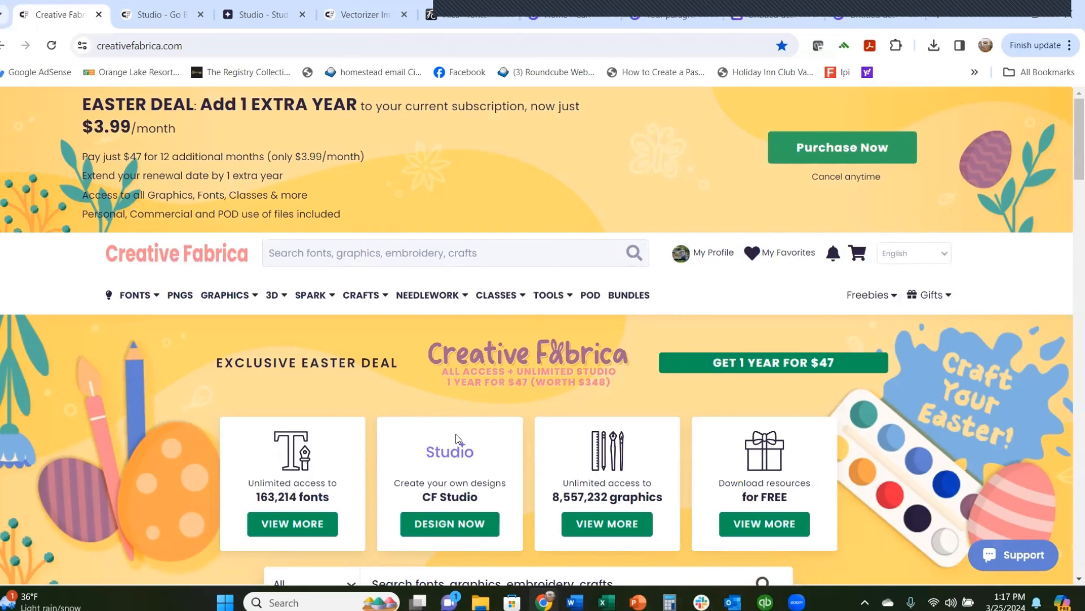
pyautogui.click(427, 531)
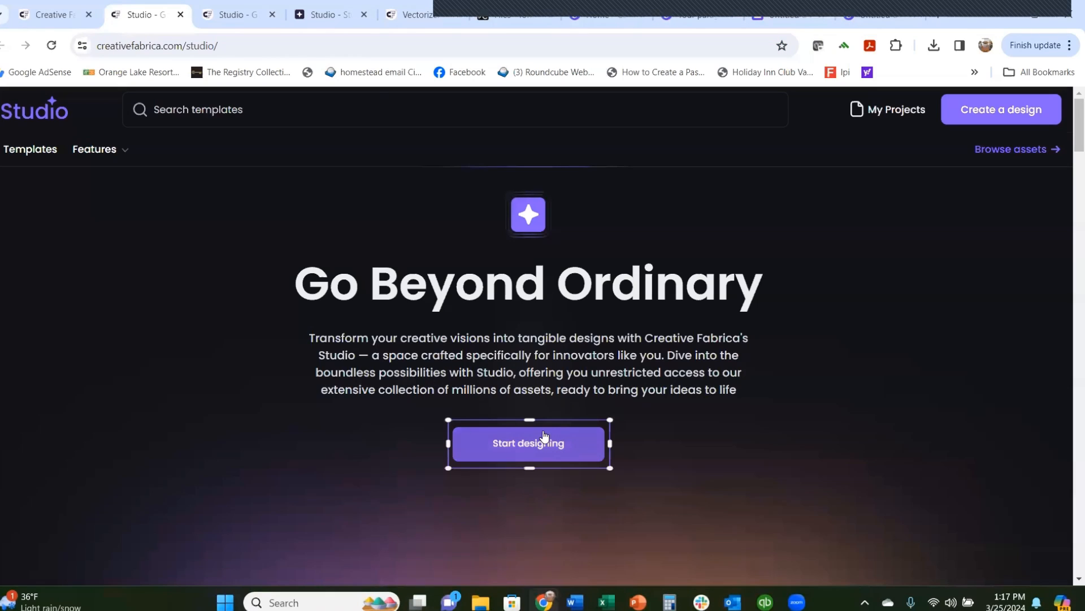
pyautogui.click(542, 453)
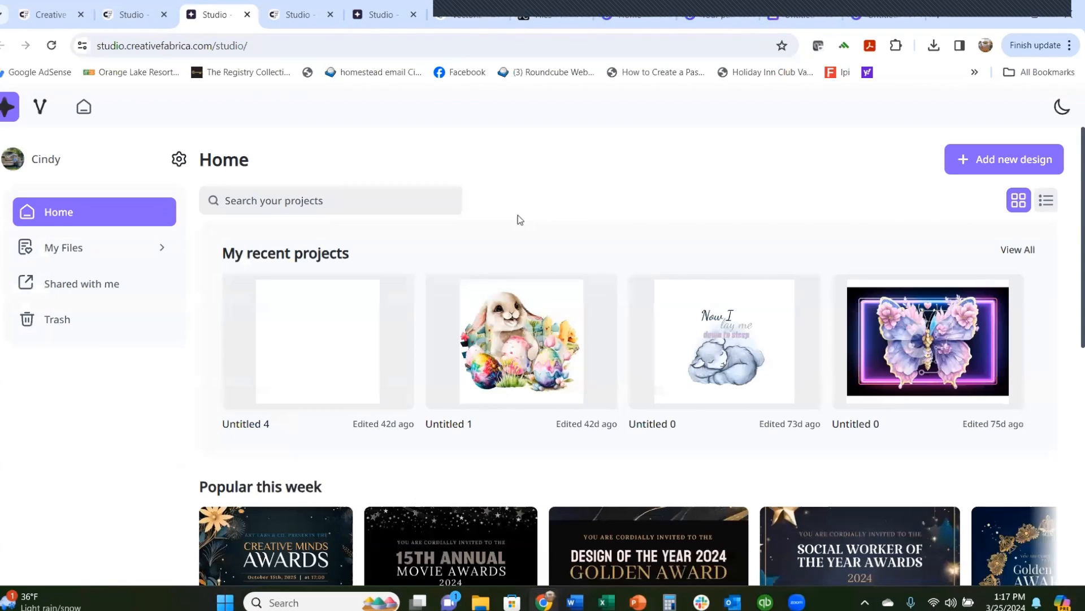
# - Look through the Studio home page, covering the recent projects and the templates popular this week
pyautogui.scroll(-3, 437, 327)
pyautogui.scroll(3, 436, 330)
pyautogui.scroll(-1, 122, 410)
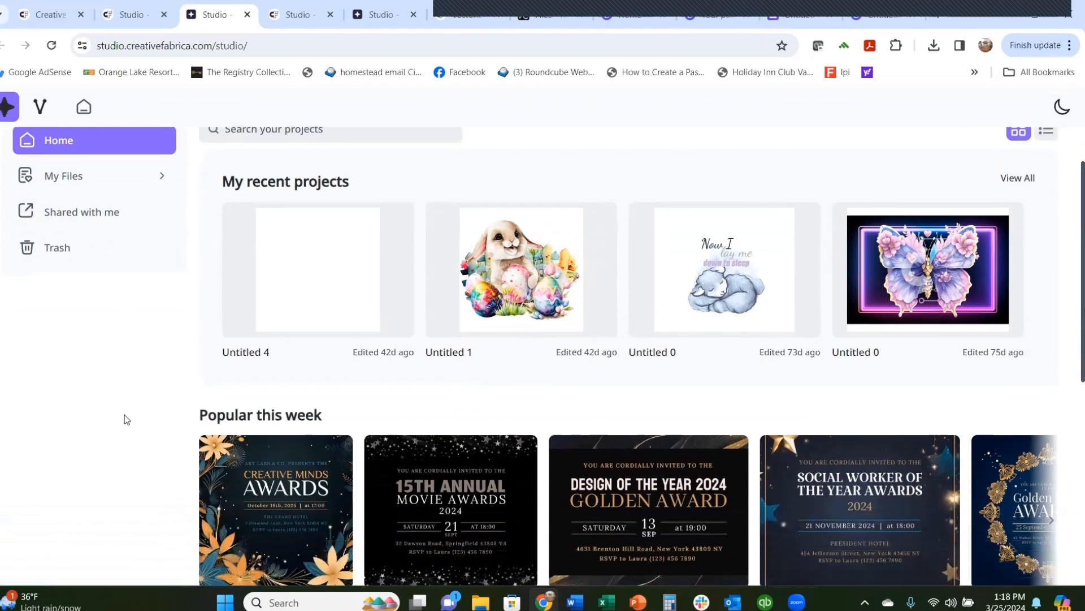
pyautogui.scroll(1, 127, 415)
pyautogui.scroll(-3, 108, 441)
pyautogui.scroll(3, 97, 431)
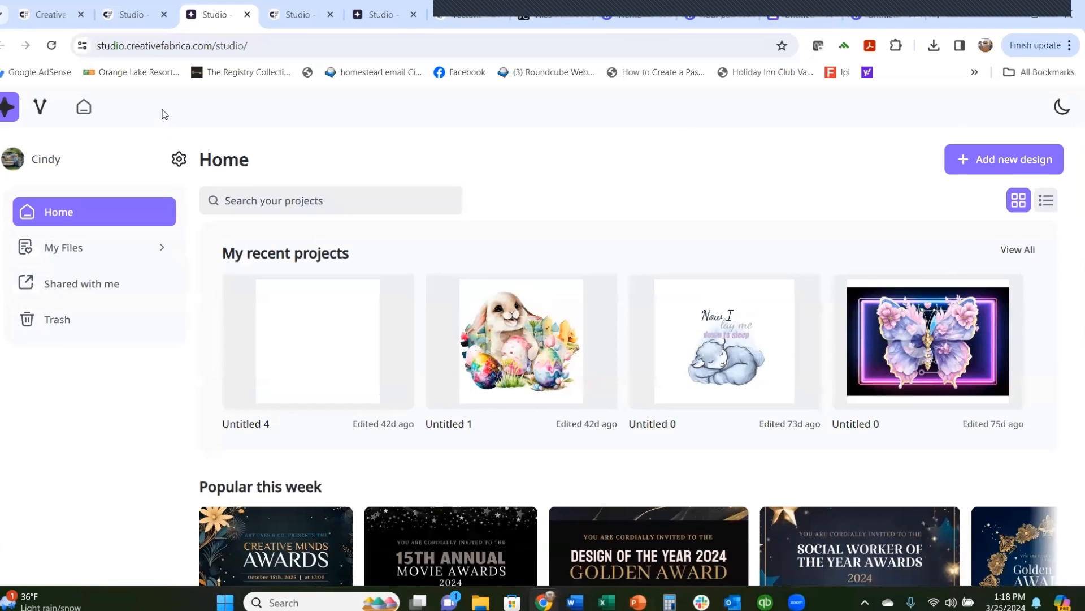
pyautogui.scroll(-1, 429, 302)
pyautogui.scroll(1, 398, 300)
pyautogui.moveTo(397, 299)
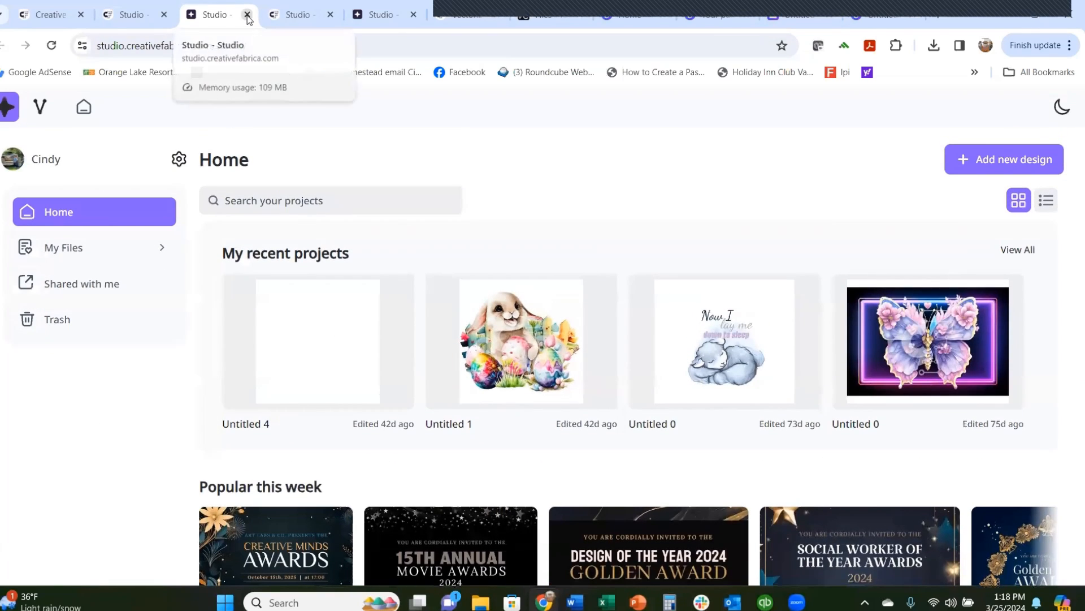
pyautogui.moveTo(577, 309)
pyautogui.moveTo(242, 394)
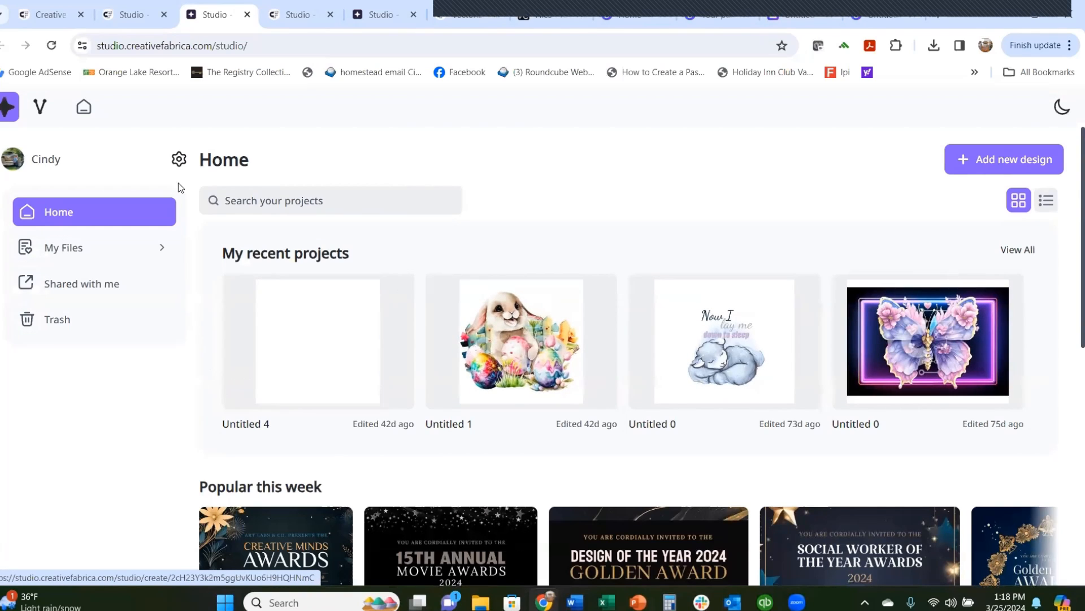
# - Close the open Studio pages and look over the Convert to SVG page of the image vectorizer
pyautogui.click(247, 16)
pyautogui.click(247, 15)
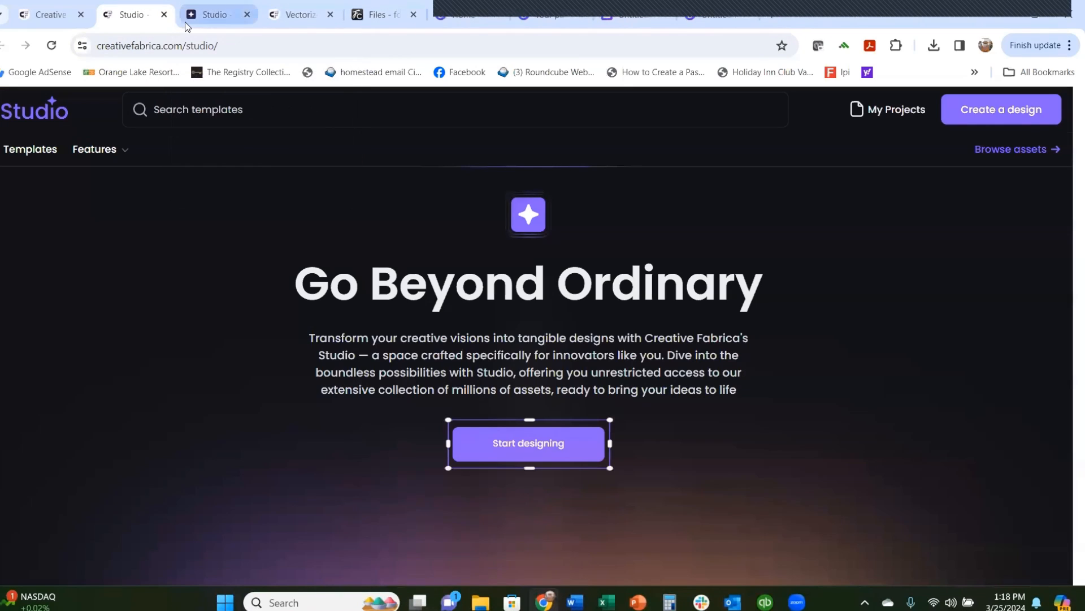
pyautogui.click(164, 16)
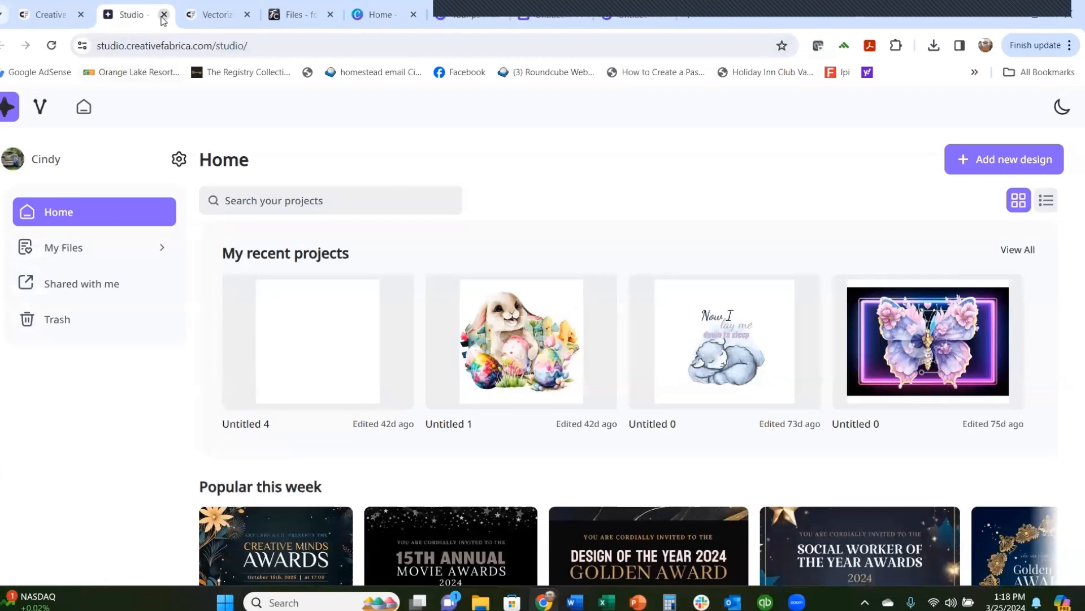
pyautogui.click(164, 15)
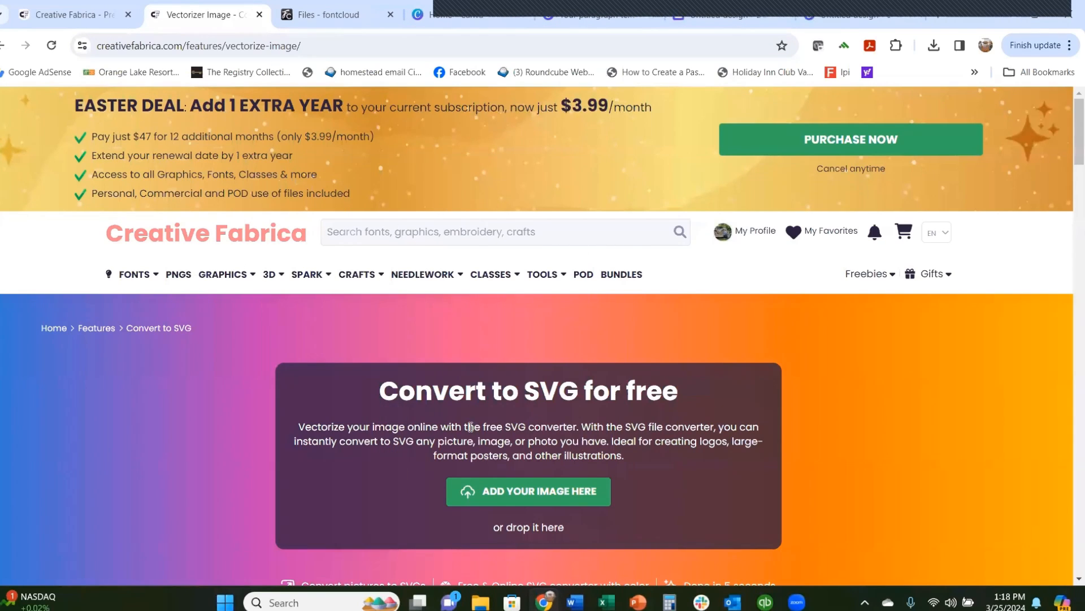
pyautogui.scroll(-1, 511, 368)
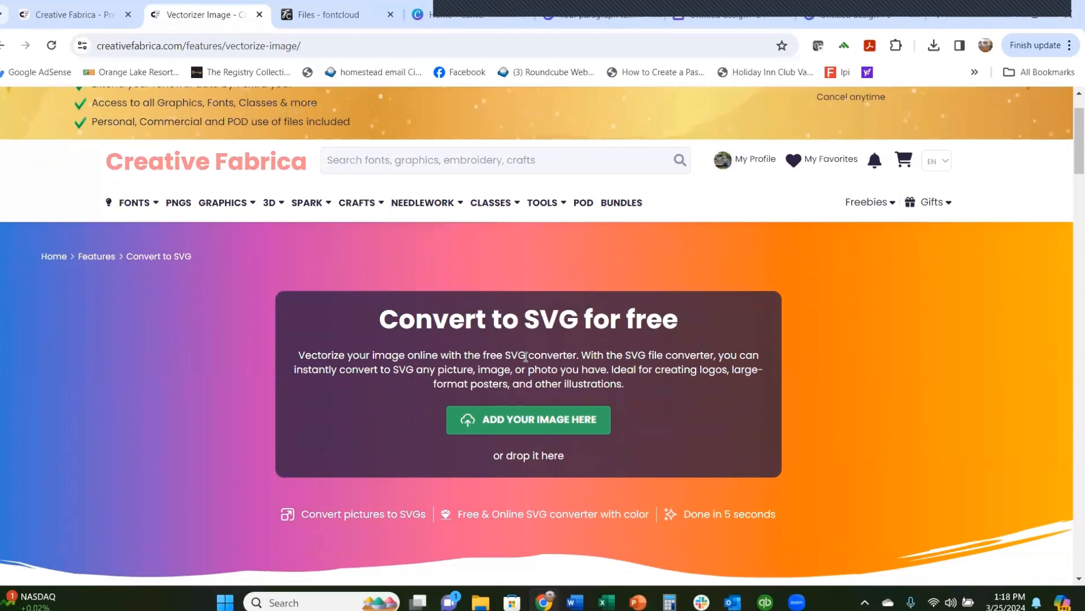
pyautogui.scroll(1, 525, 354)
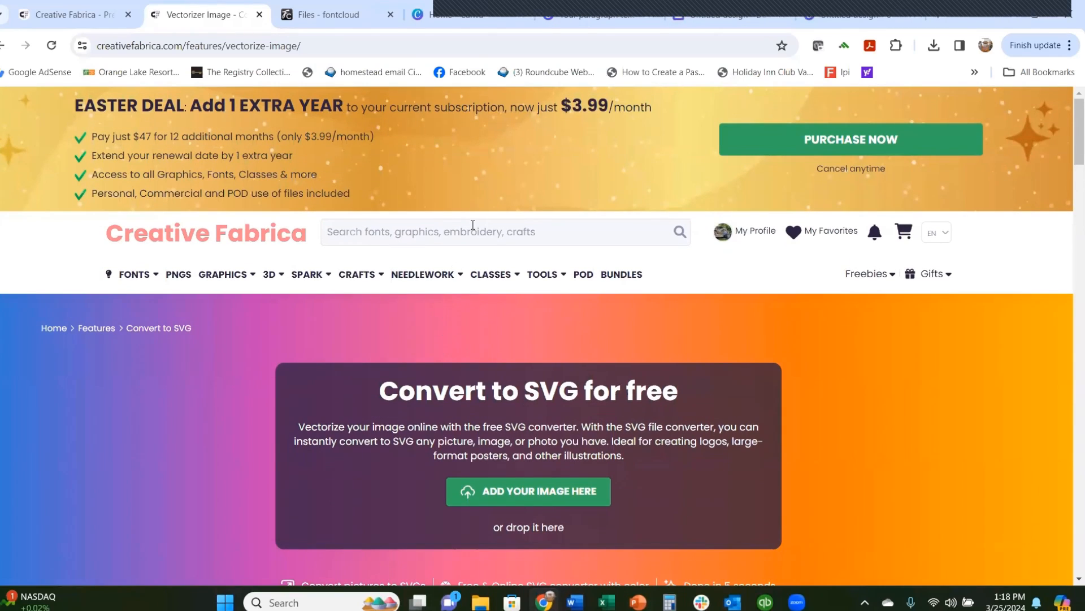
# - Switch to Canva and bring up the 8in × 8in bunny design
pyautogui.click(472, 22)
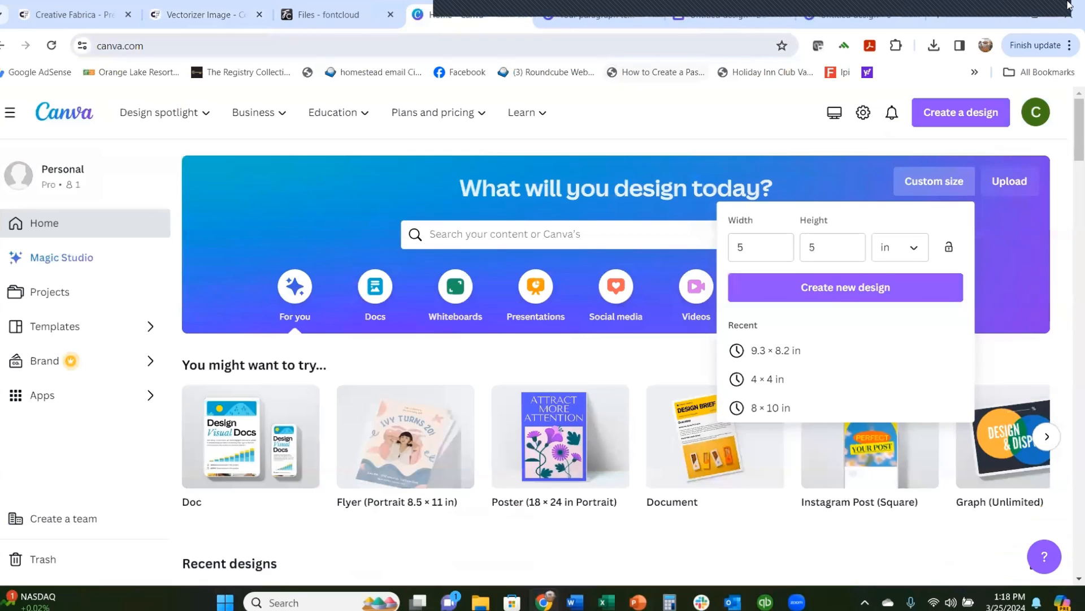
pyautogui.click(874, 23)
pyautogui.click(460, 335)
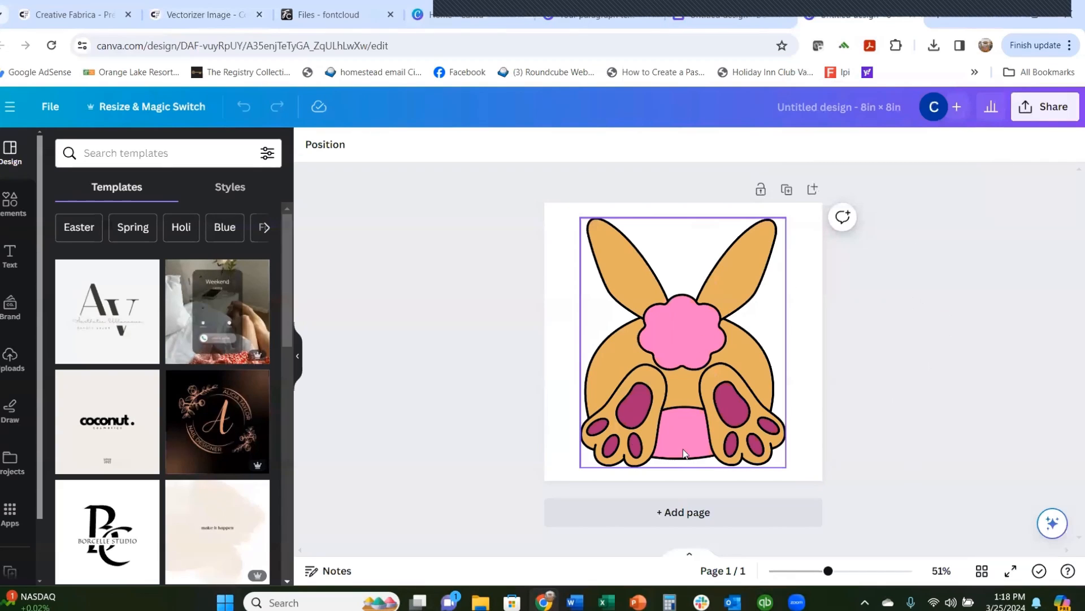
pyautogui.click(1029, 116)
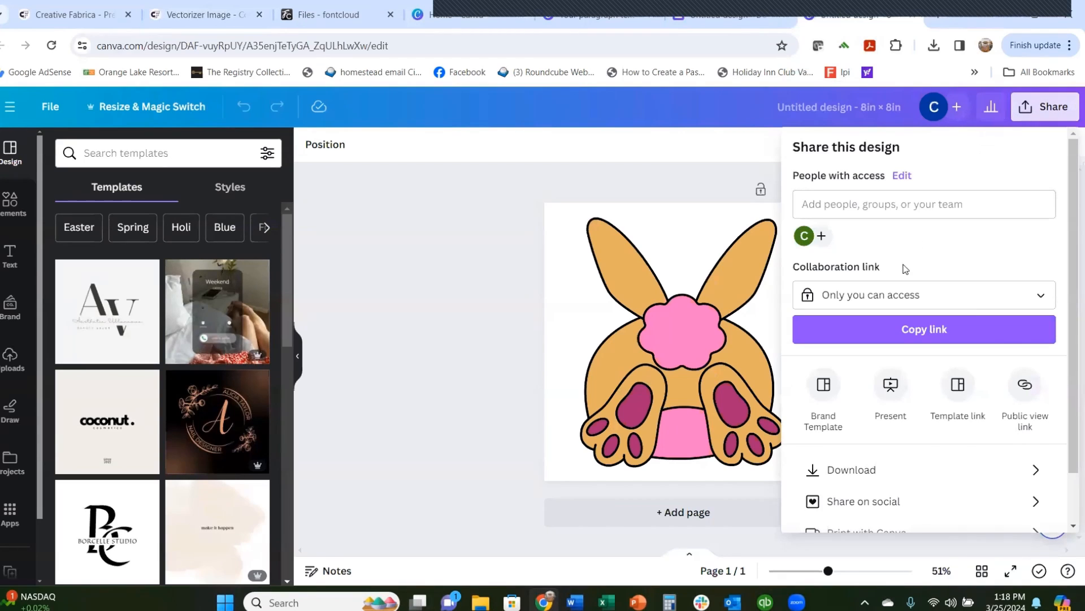
pyautogui.click(848, 468)
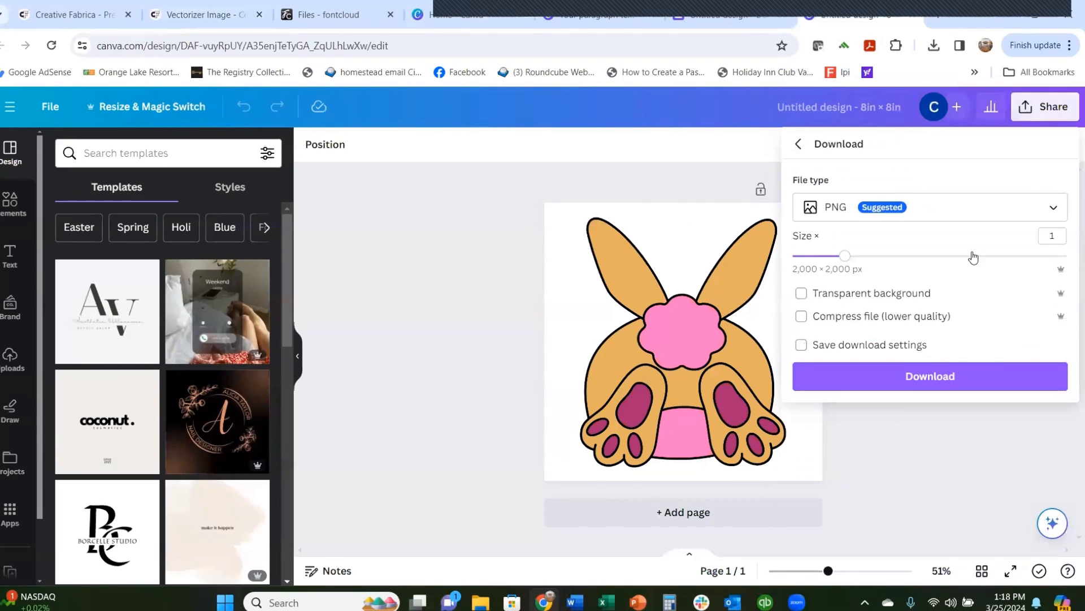
pyautogui.click(1051, 212)
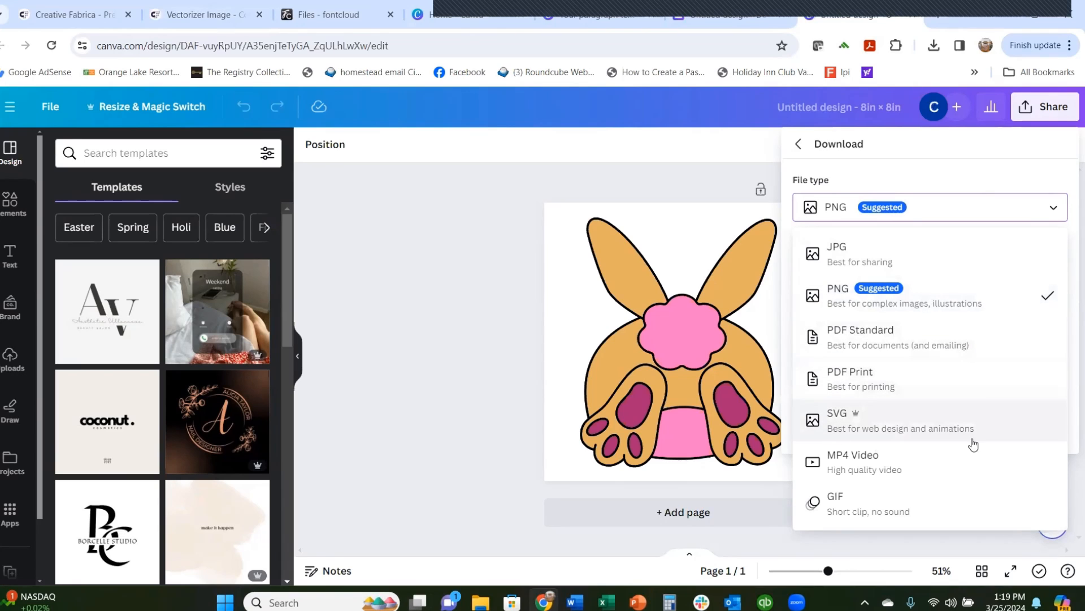
pyautogui.click(843, 426)
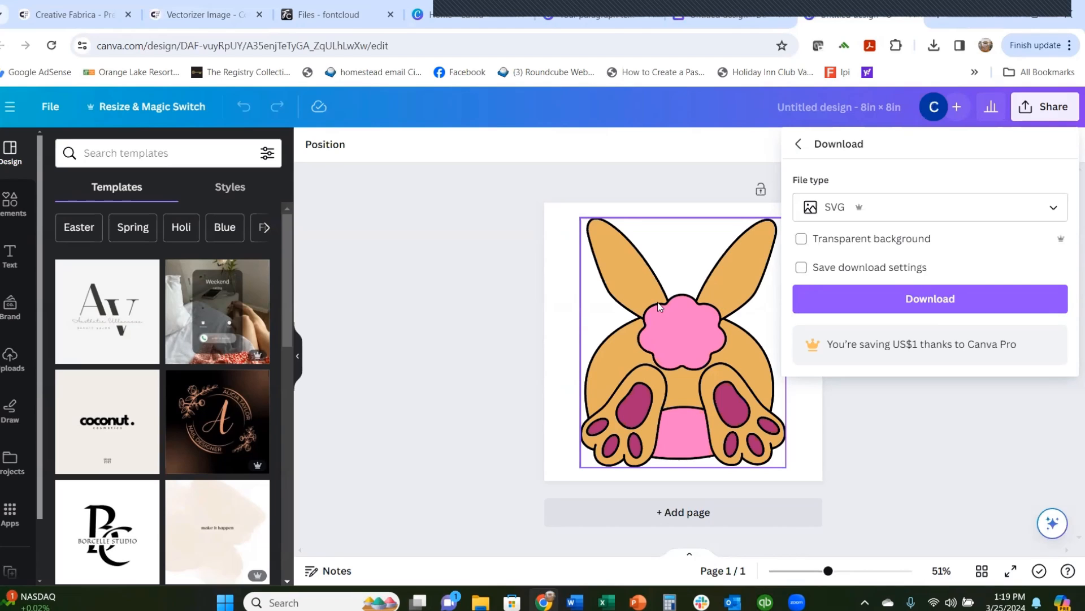
pyautogui.click(399, 235)
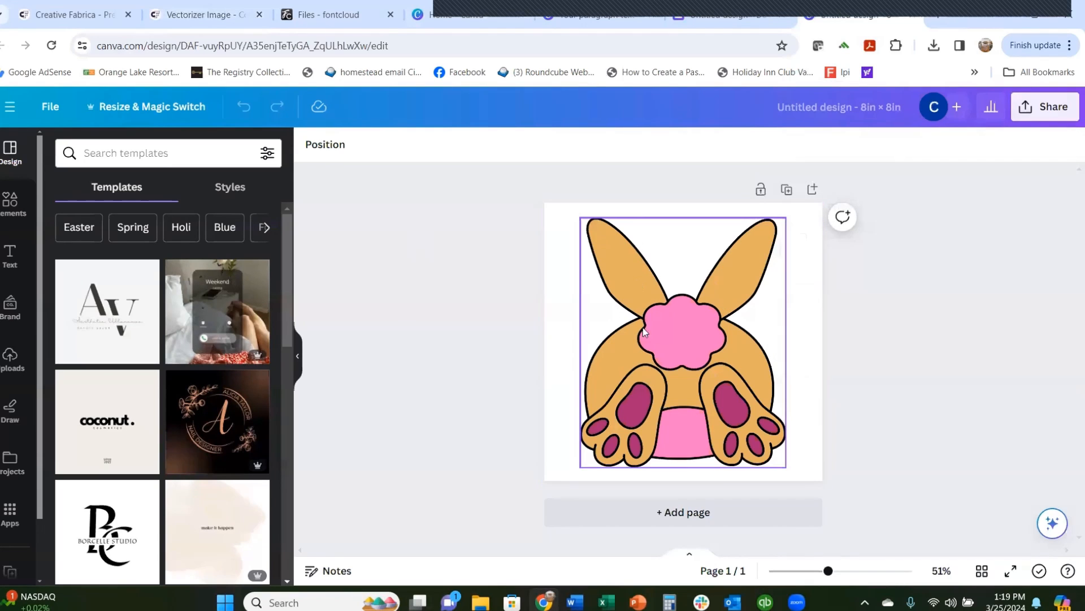
# - Download the bunny design as a PNG at size 1 (2,000 × 2,000 px)
pyautogui.click(1040, 111)
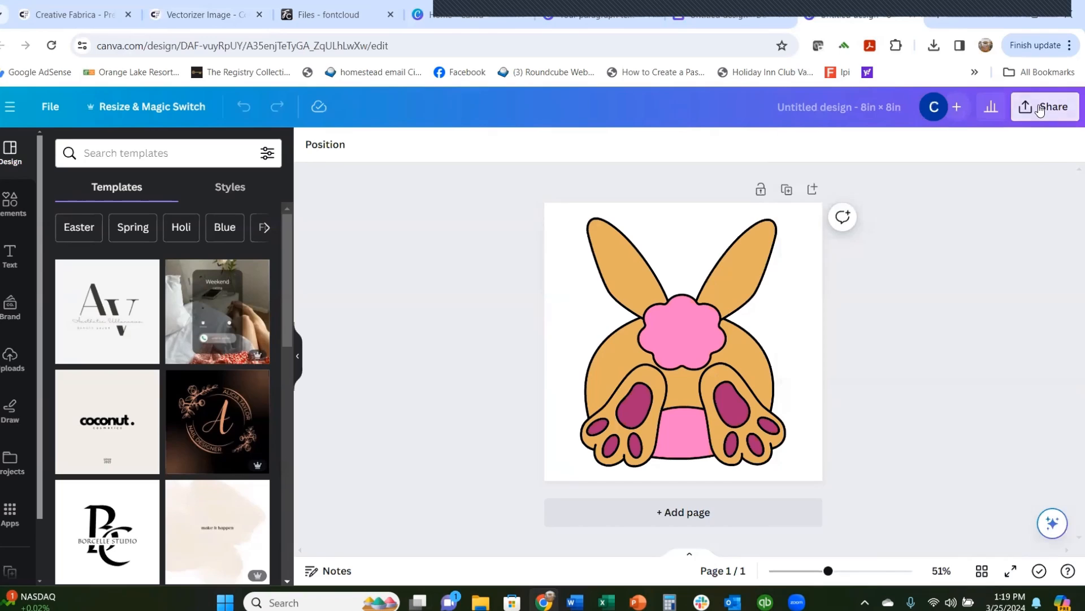
pyautogui.click(842, 475)
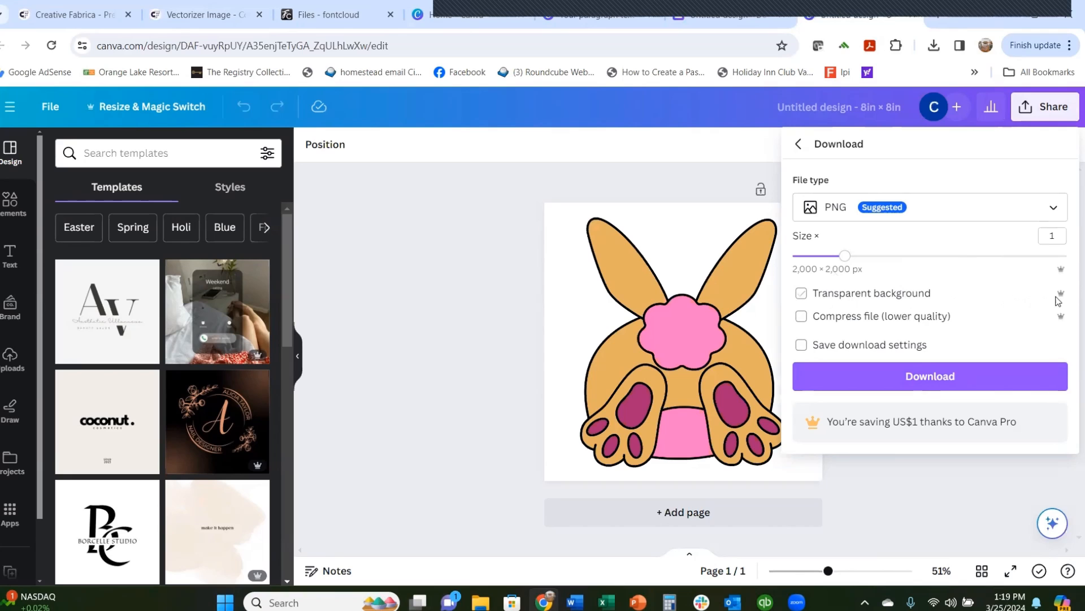
pyautogui.click(879, 382)
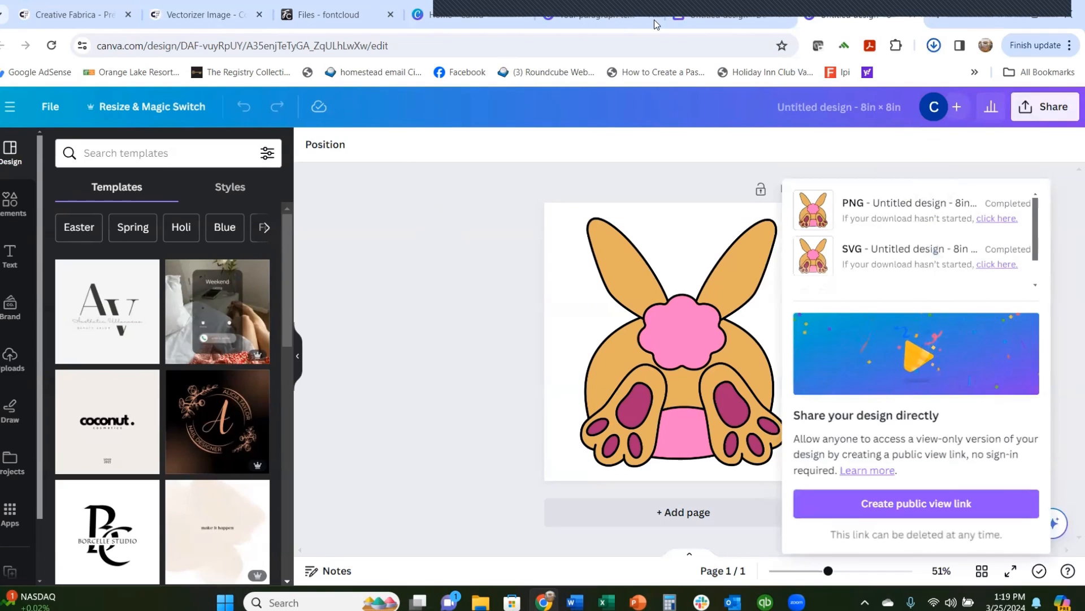
# - Upload the PNG "Untitled design (51)" from Downloads to Creative Fabrica's image vectorizer and convert it to SVG
pyautogui.click(216, 15)
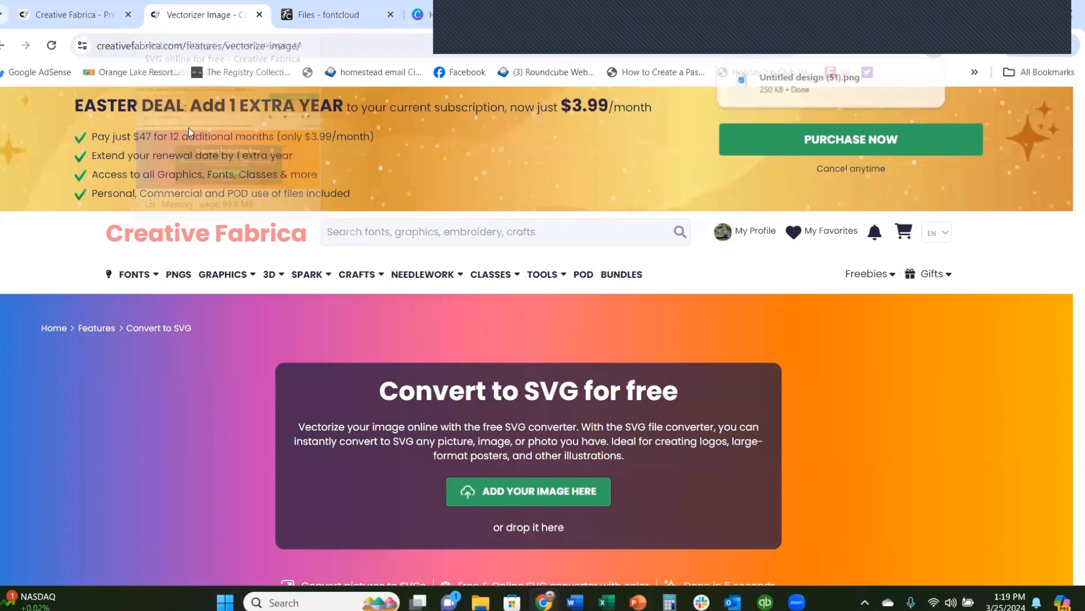
pyautogui.moveTo(541, 280)
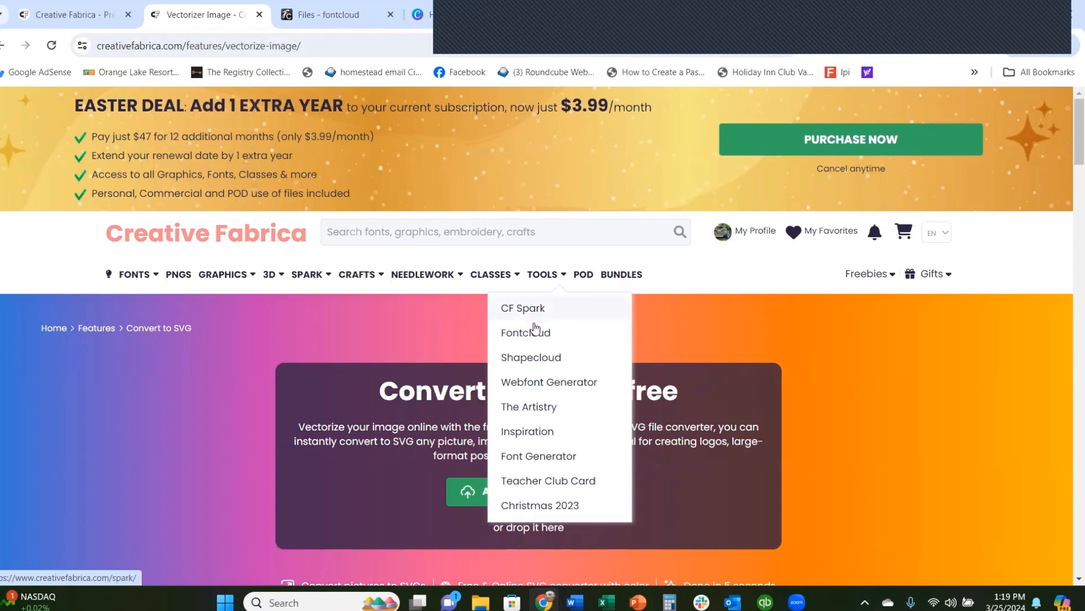
pyautogui.moveTo(489, 284)
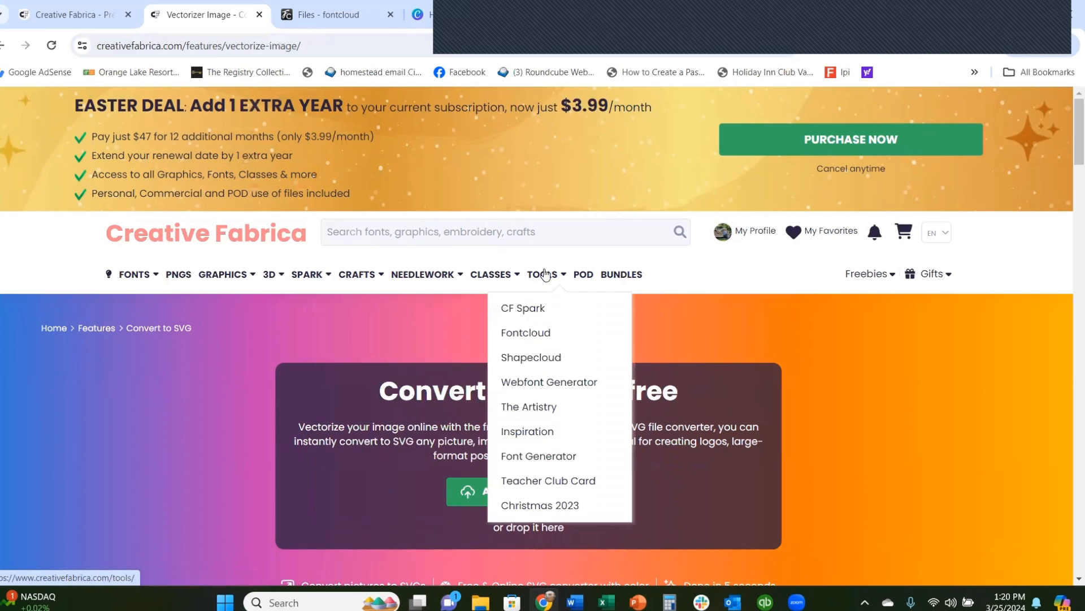
pyautogui.click(564, 494)
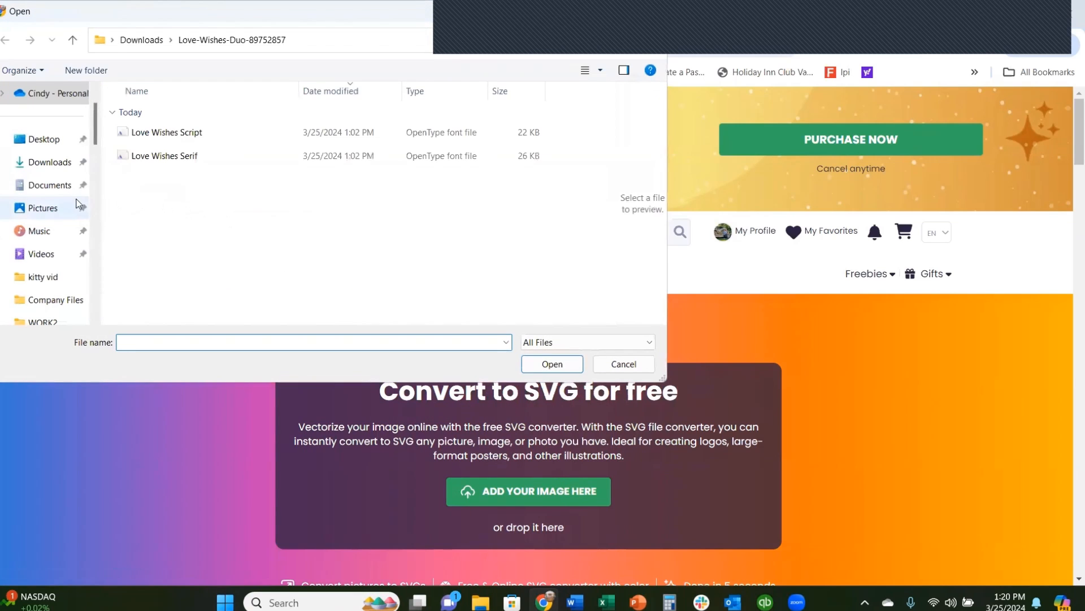
pyautogui.click(53, 163)
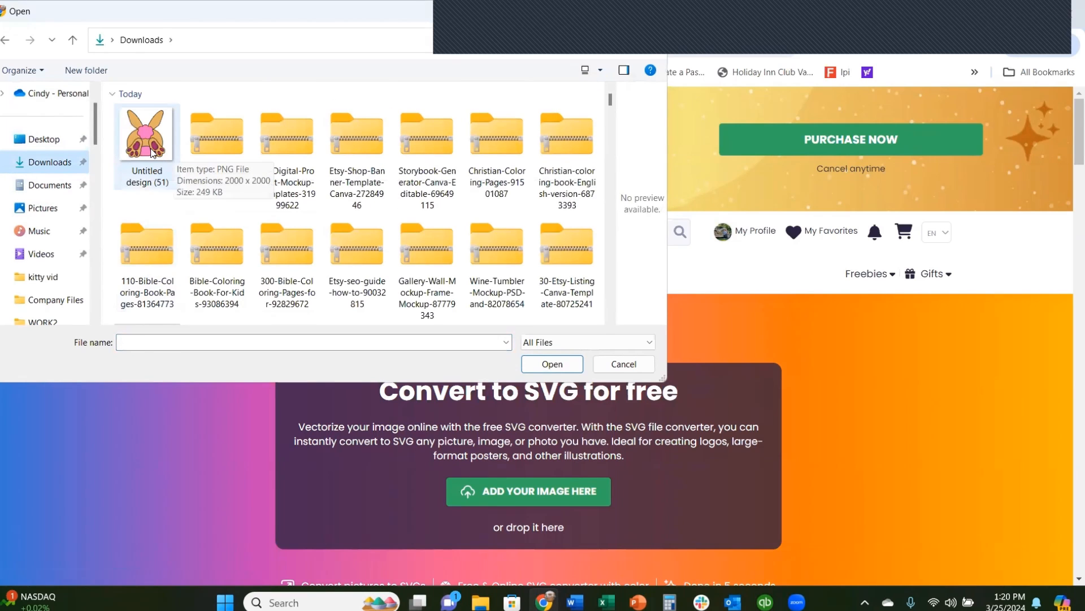
pyautogui.click(152, 152)
pyautogui.click(552, 364)
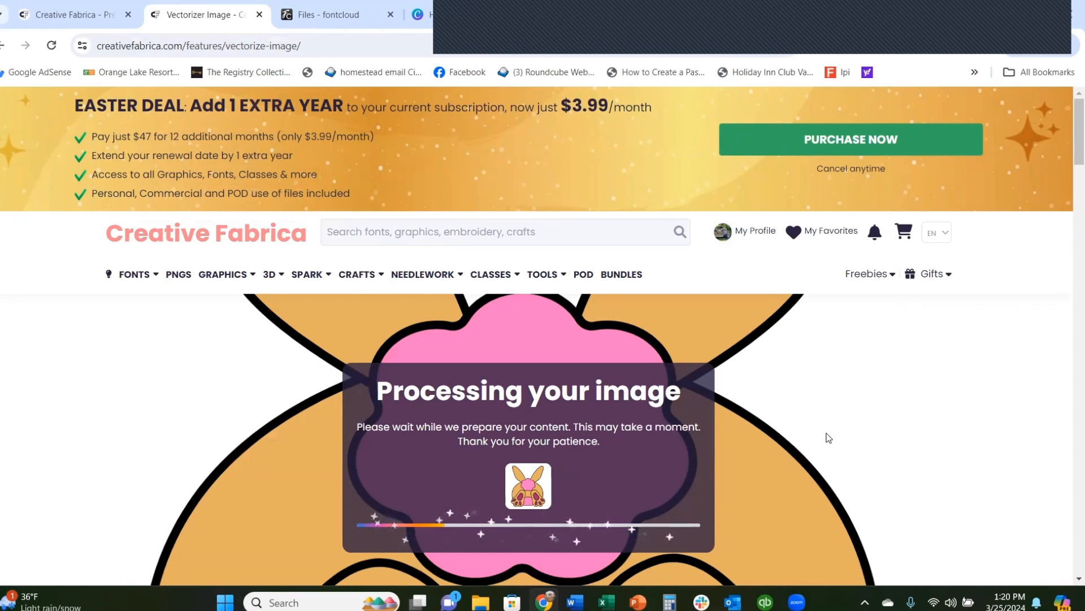
pyautogui.scroll(-4, 814, 419)
pyautogui.scroll(4, 809, 409)
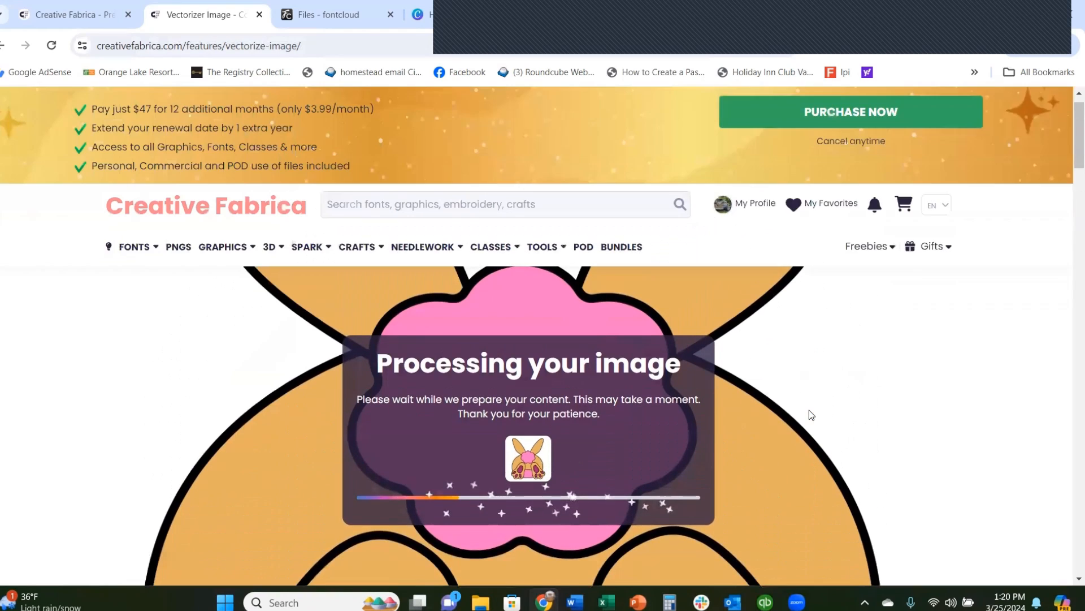
pyautogui.scroll(-2, 809, 409)
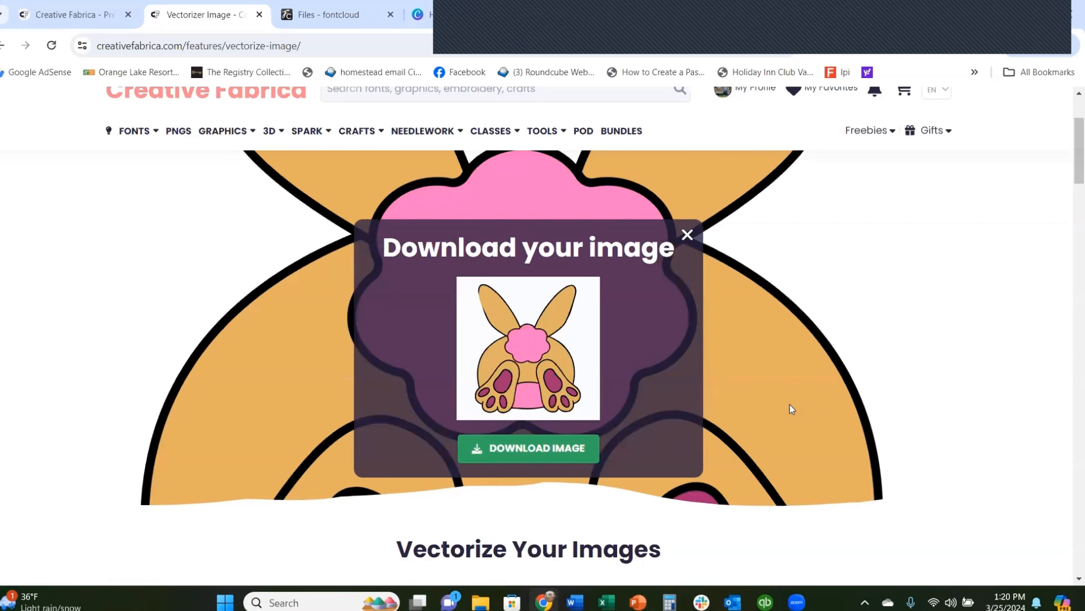
# - Download the vectorized bunny image and open the downloaded SVG to check the whole drawing
pyautogui.click(537, 455)
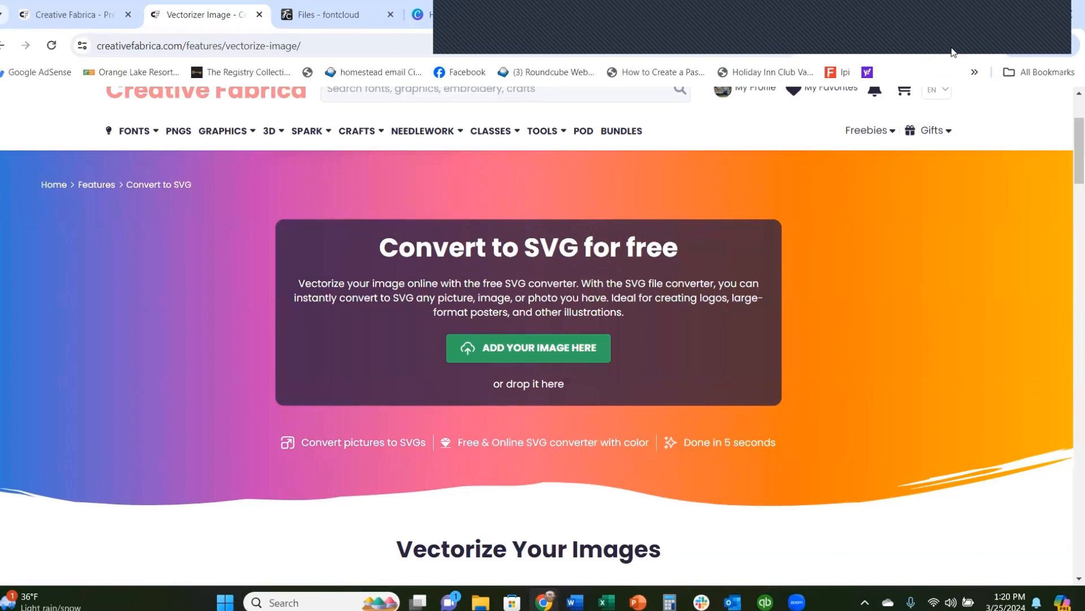
pyautogui.click(935, 51)
pyautogui.click(838, 80)
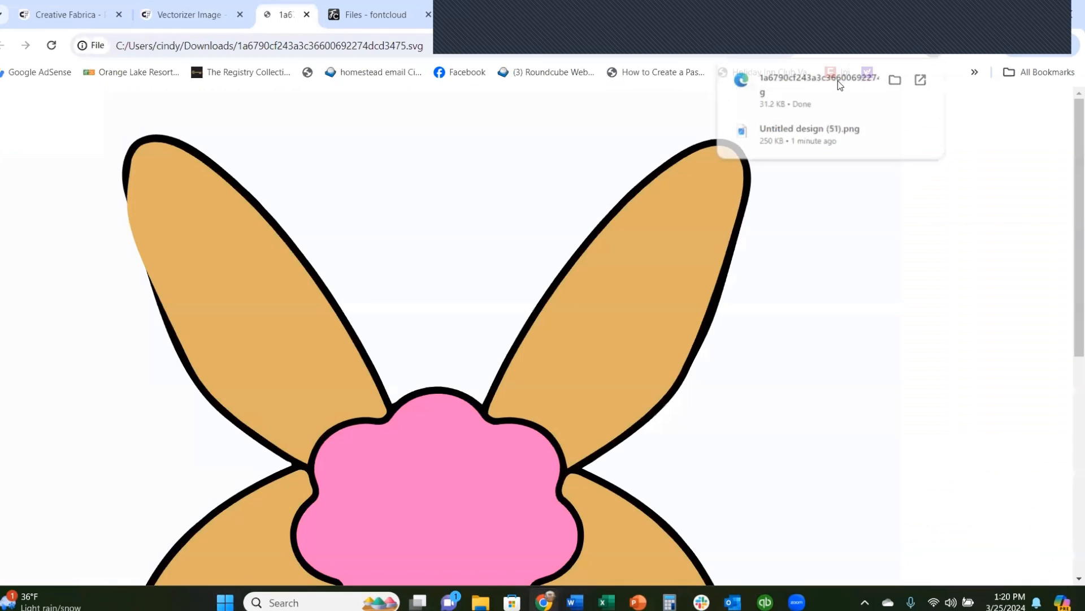
pyautogui.scroll(-5, 656, 354)
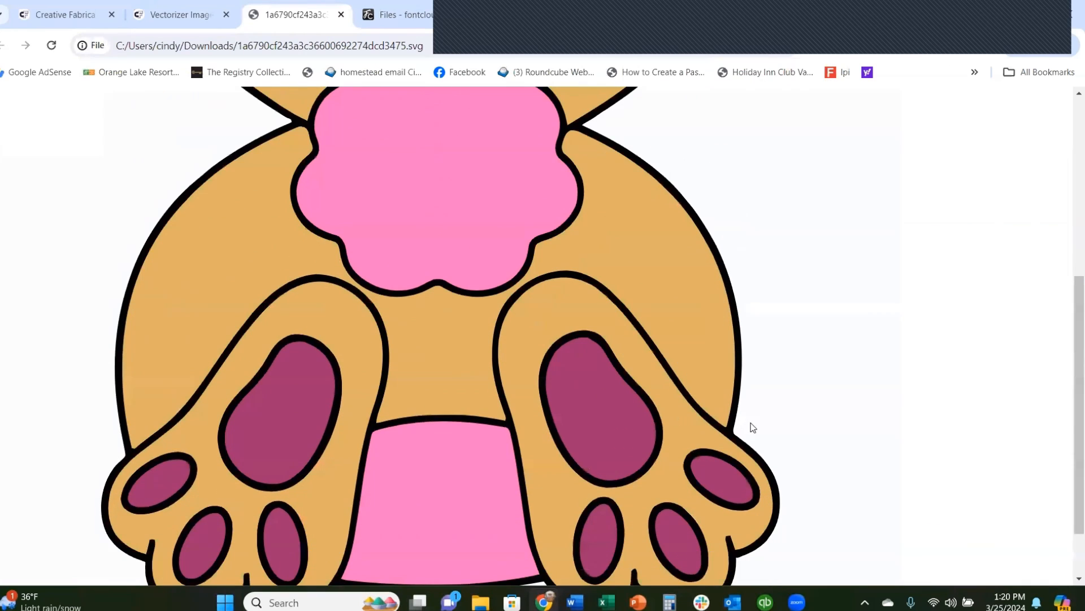
pyautogui.scroll(1, 867, 356)
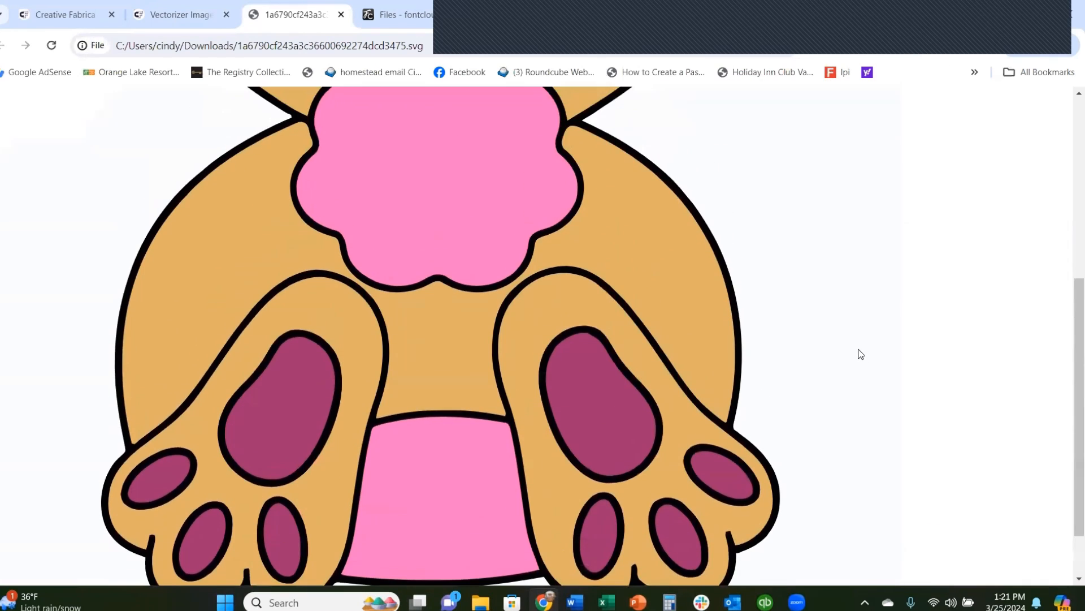
pyautogui.scroll(-1, 860, 354)
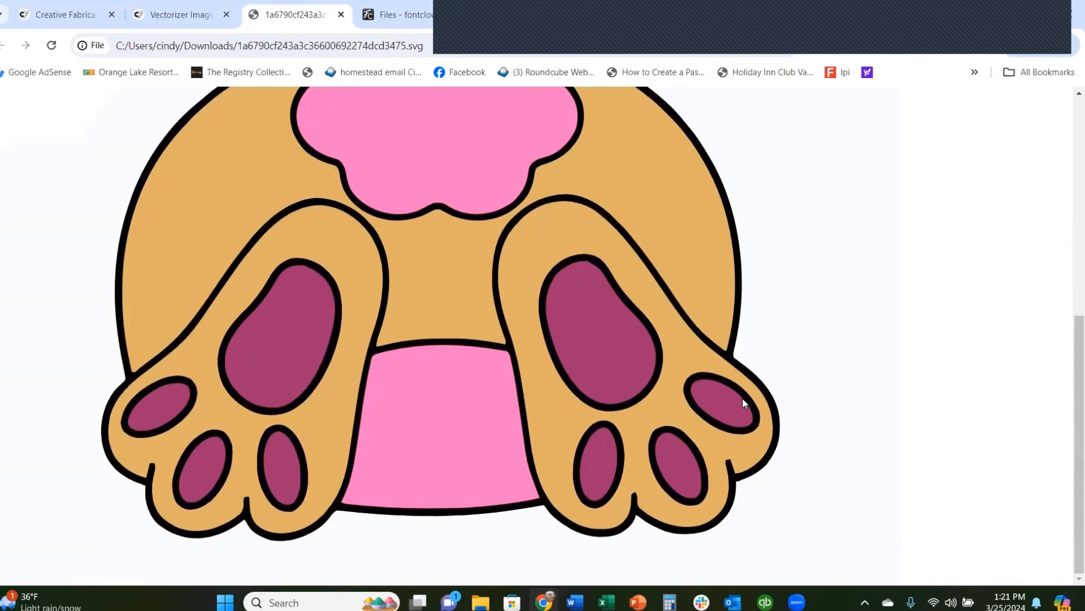
pyautogui.scroll(3, 744, 397)
pyautogui.scroll(-1, 571, 381)
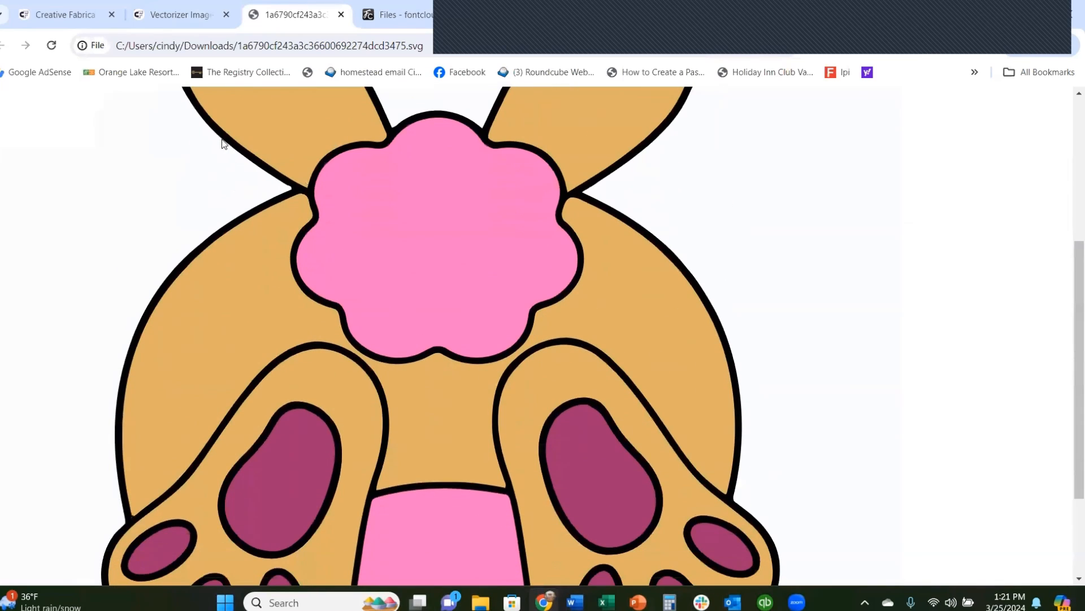
# - Close the SVG, vectorizer, Fontcloud and Canva home pages and return to the Creative Fabrica home page
pyautogui.click(340, 15)
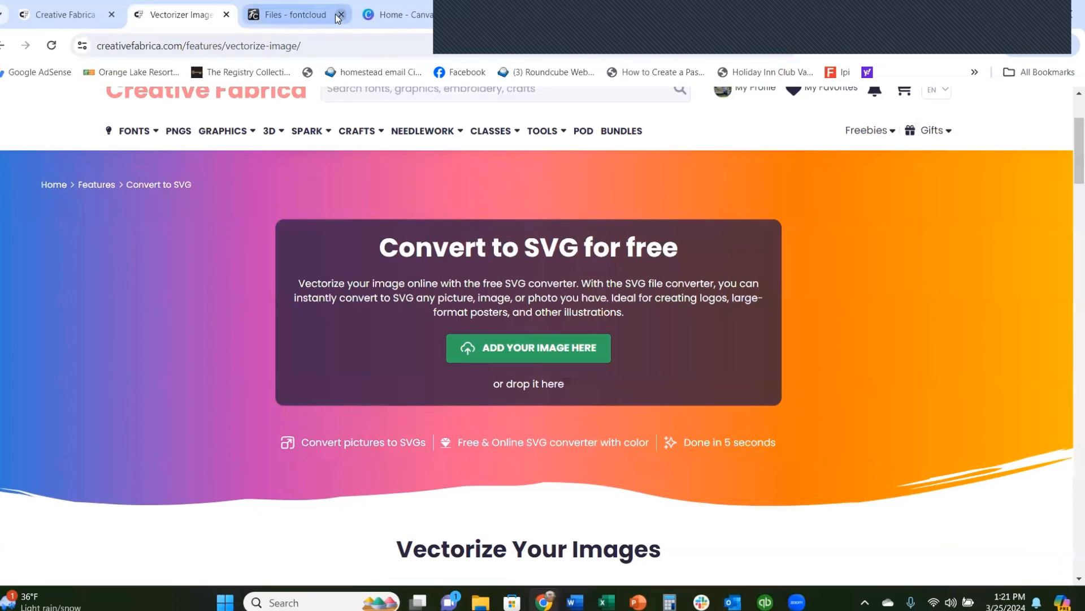
pyautogui.click(226, 15)
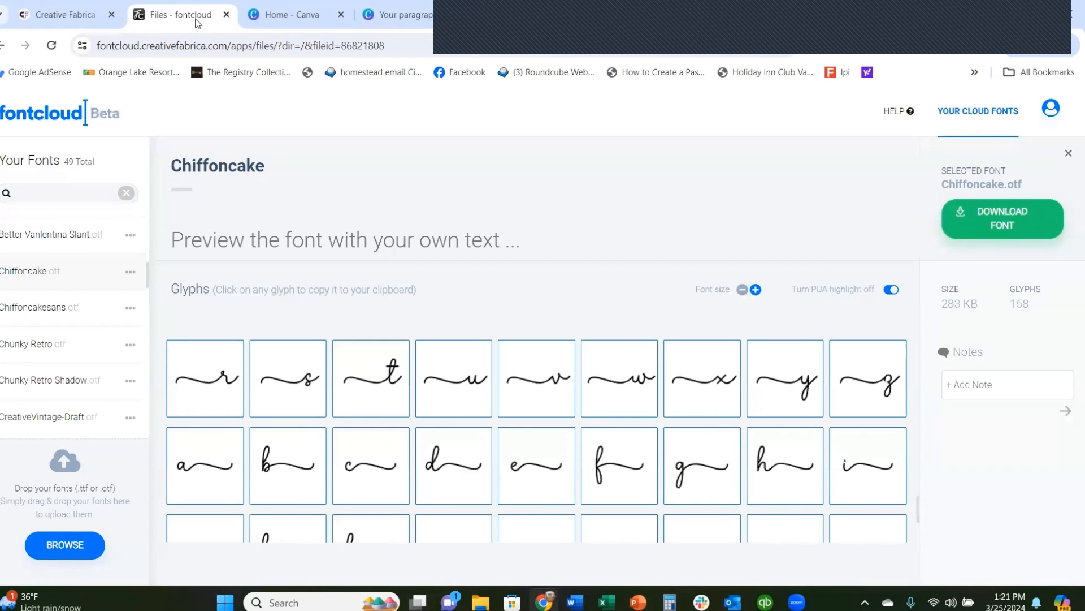
pyautogui.click(227, 15)
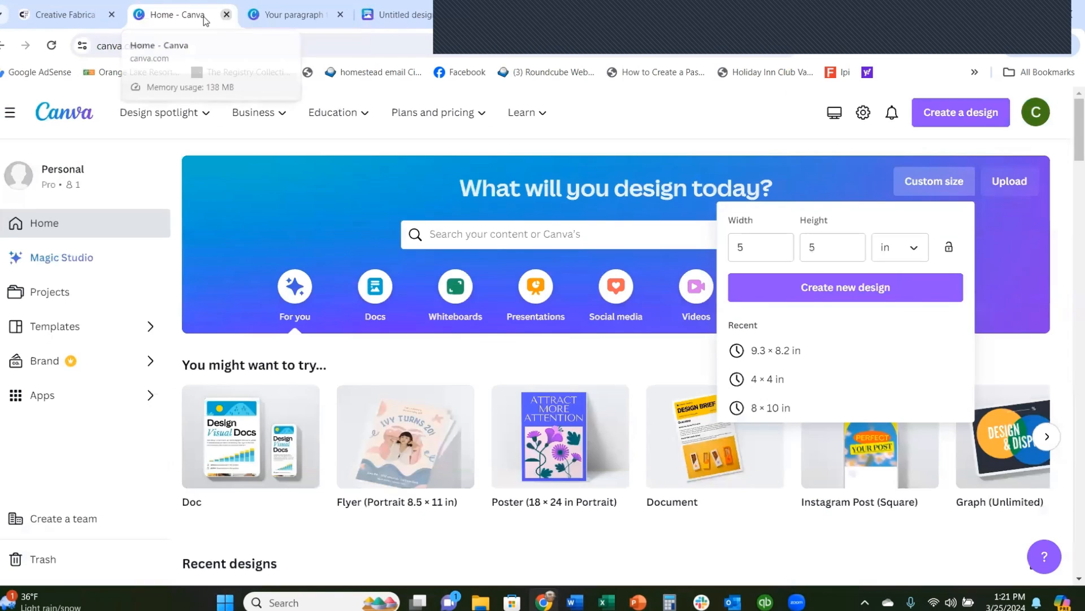
pyautogui.click(226, 15)
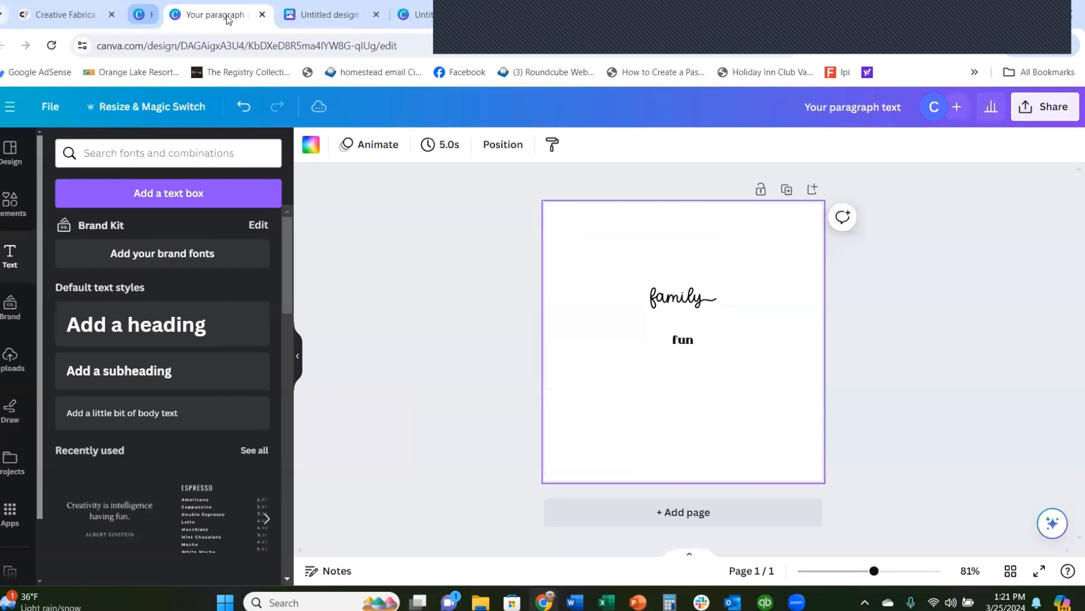
pyautogui.click(67, 16)
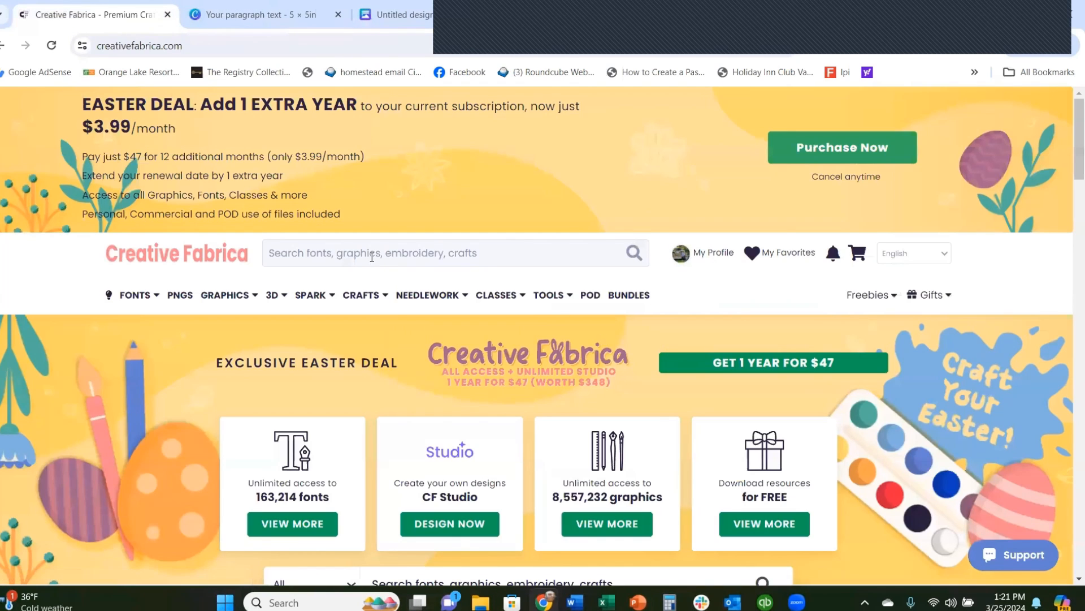
# - Look over the Spark creation and browsing tools and try to open Create Transparent PNGs
pyautogui.moveTo(314, 304)
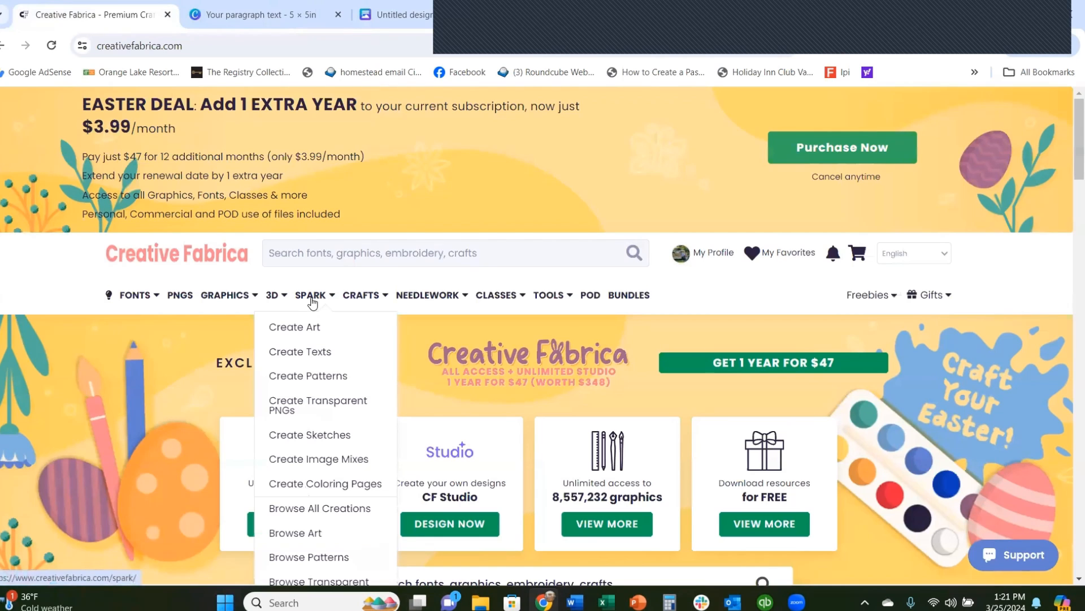
pyautogui.scroll(-2, 312, 303)
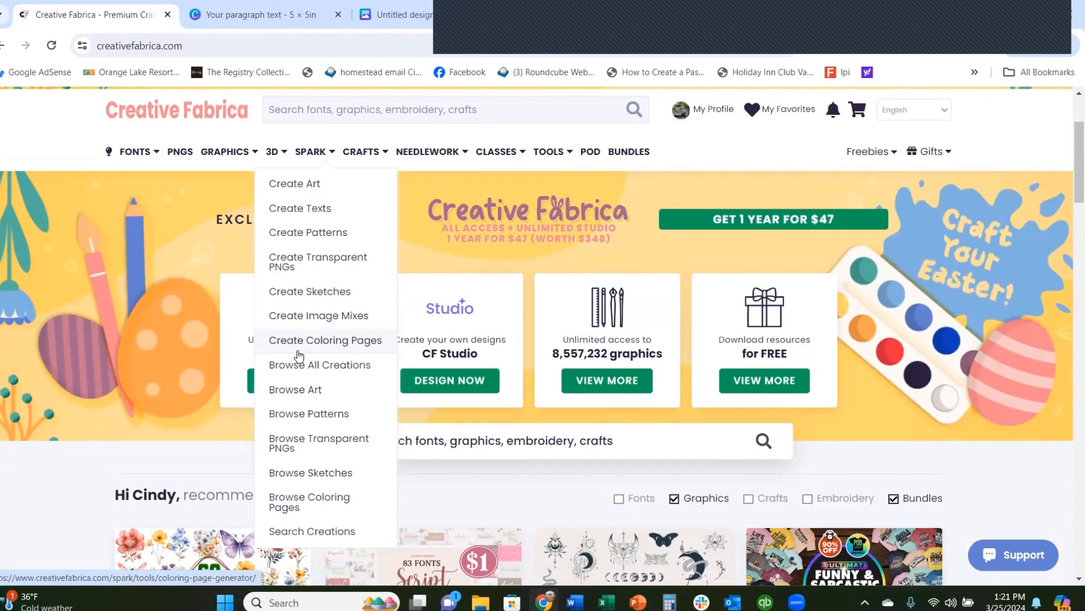
pyautogui.scroll(1, 347, 325)
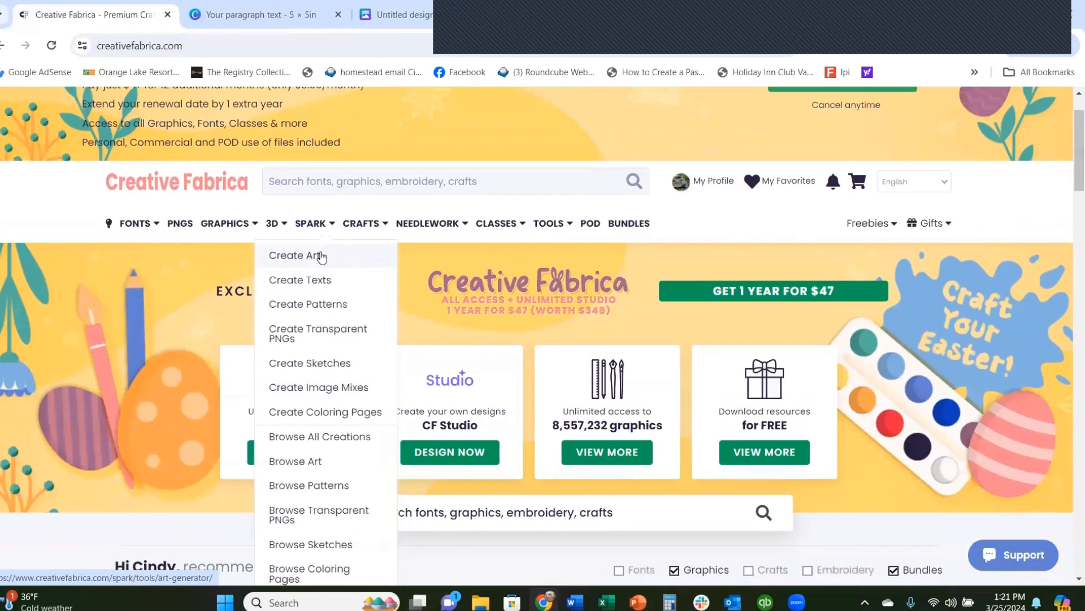
pyautogui.scroll(-1, 319, 261)
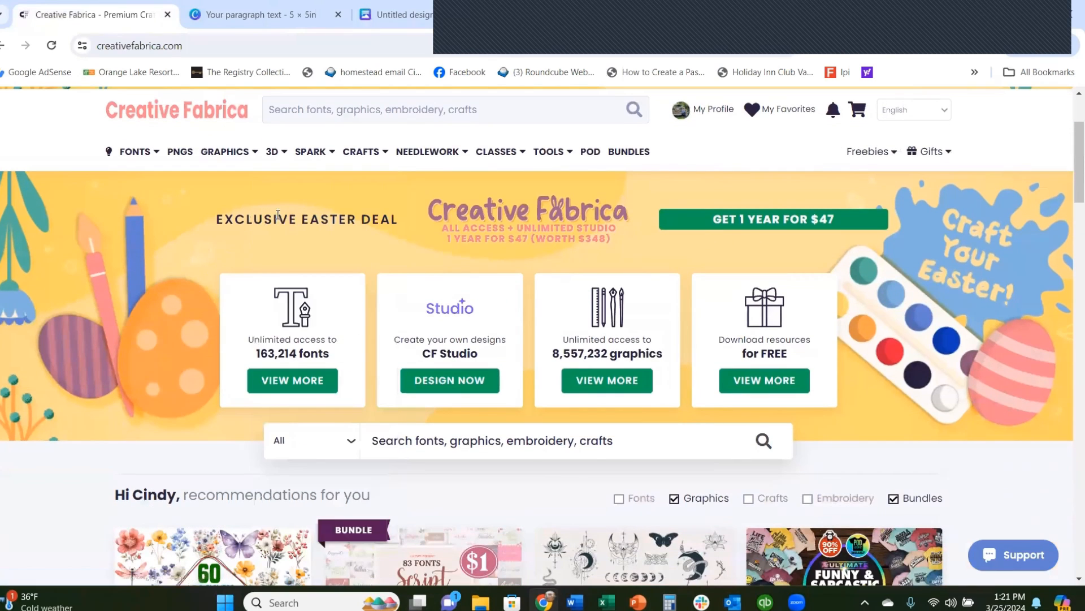
pyautogui.moveTo(308, 152)
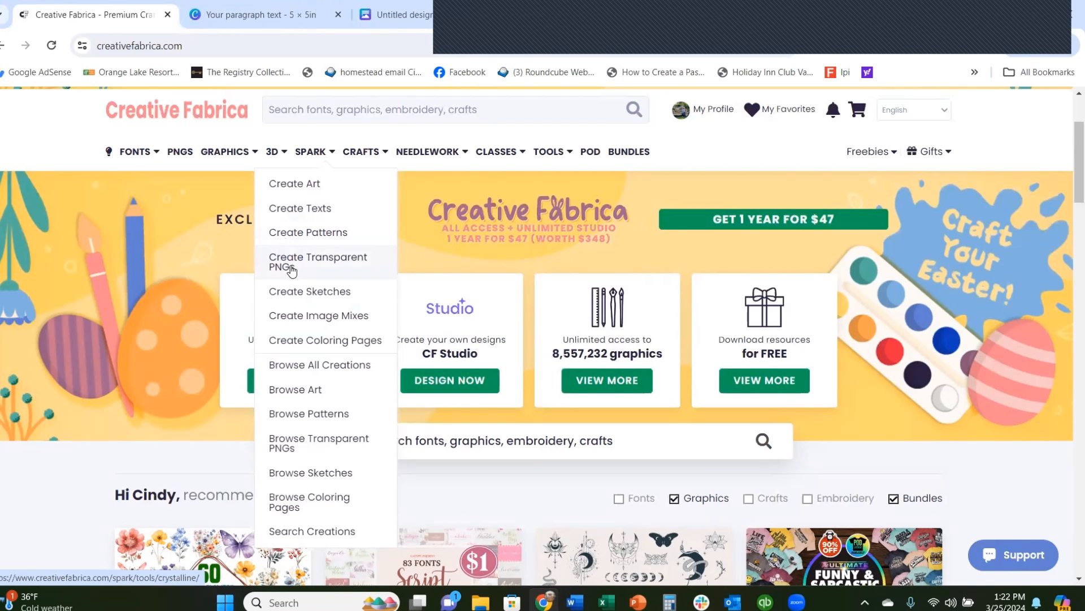
pyautogui.scroll(-1, 292, 272)
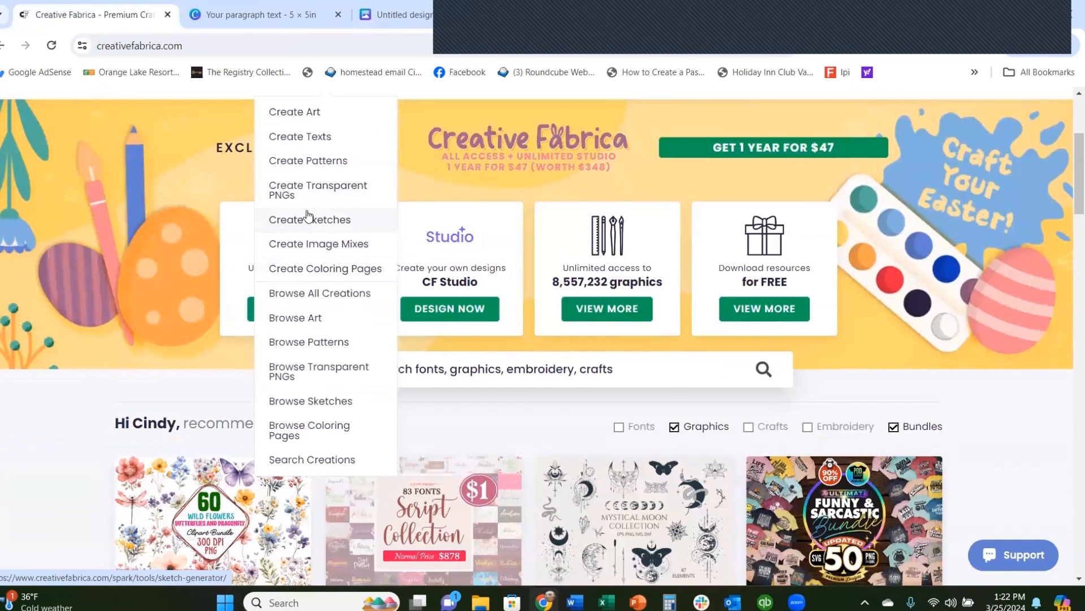
pyautogui.scroll(1, 310, 213)
pyautogui.click(319, 265)
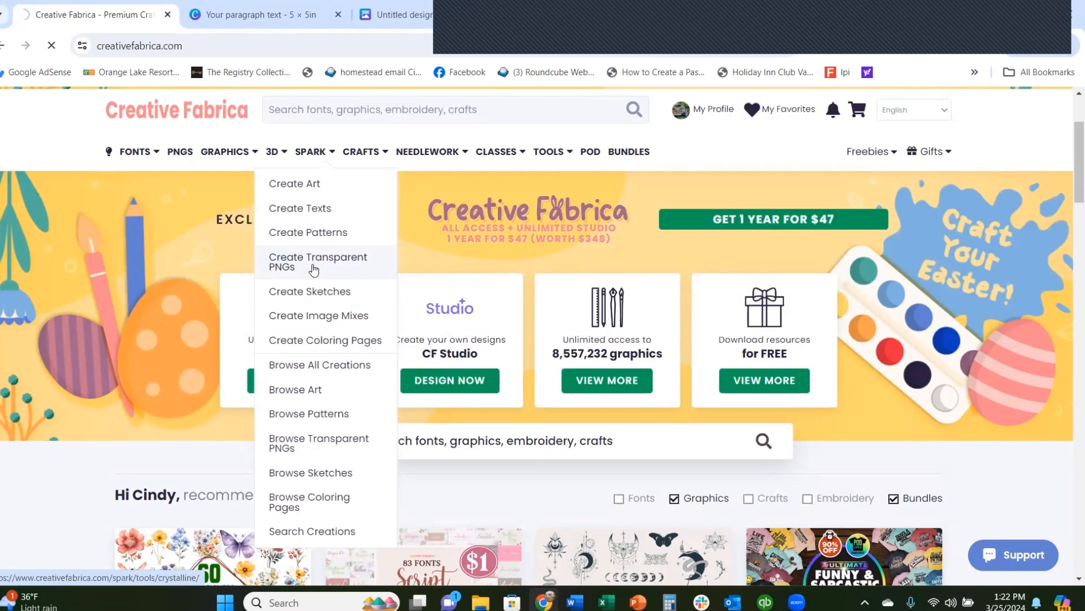
# - Close the three remaining Canva design pages, leaving Creative Fabrica open
pyautogui.click(340, 15)
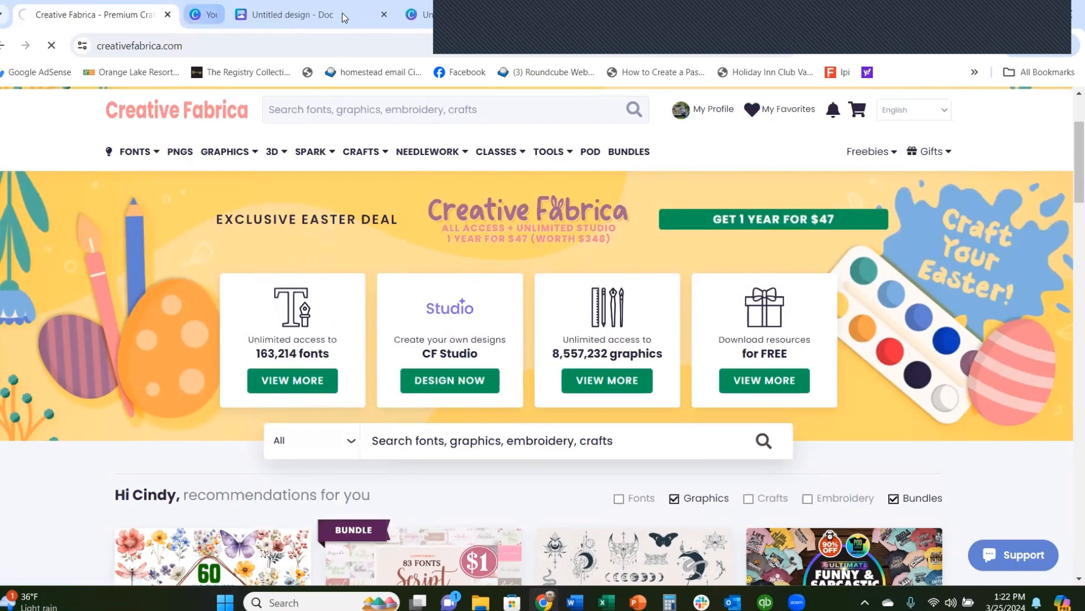
pyautogui.click(339, 14)
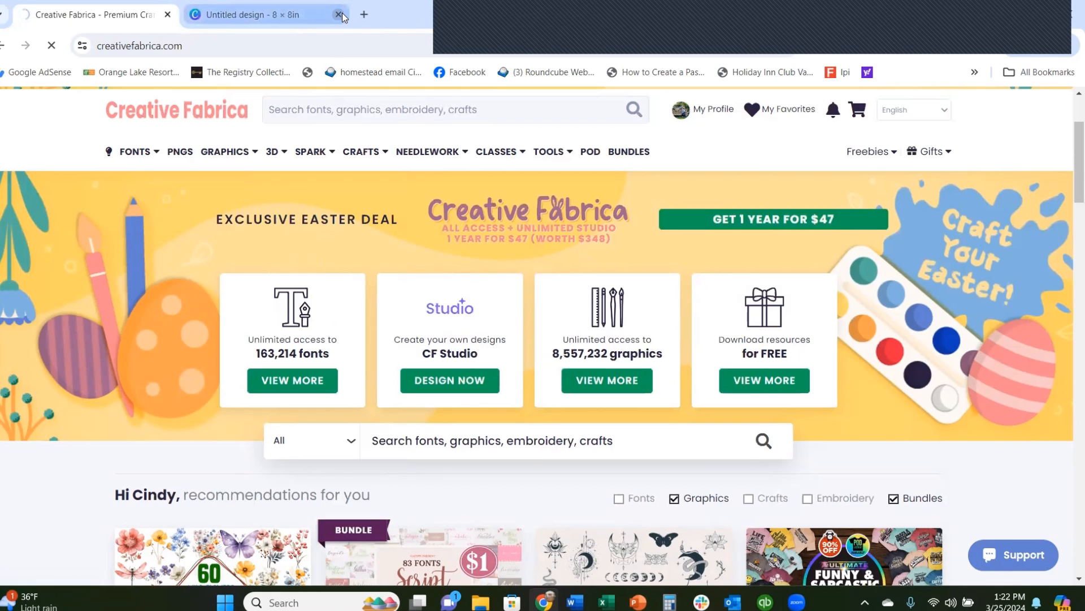
pyautogui.click(340, 14)
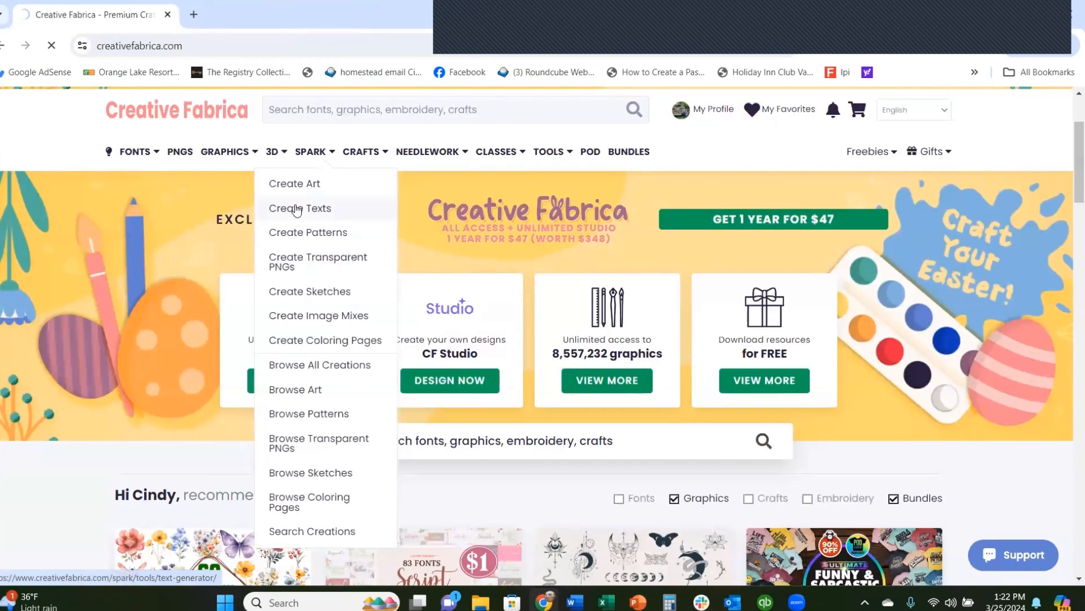
# - Review the Spark options once more and open the Christmas category of the craft designs
pyautogui.scroll(-2, 296, 208)
pyautogui.scroll(3, 315, 224)
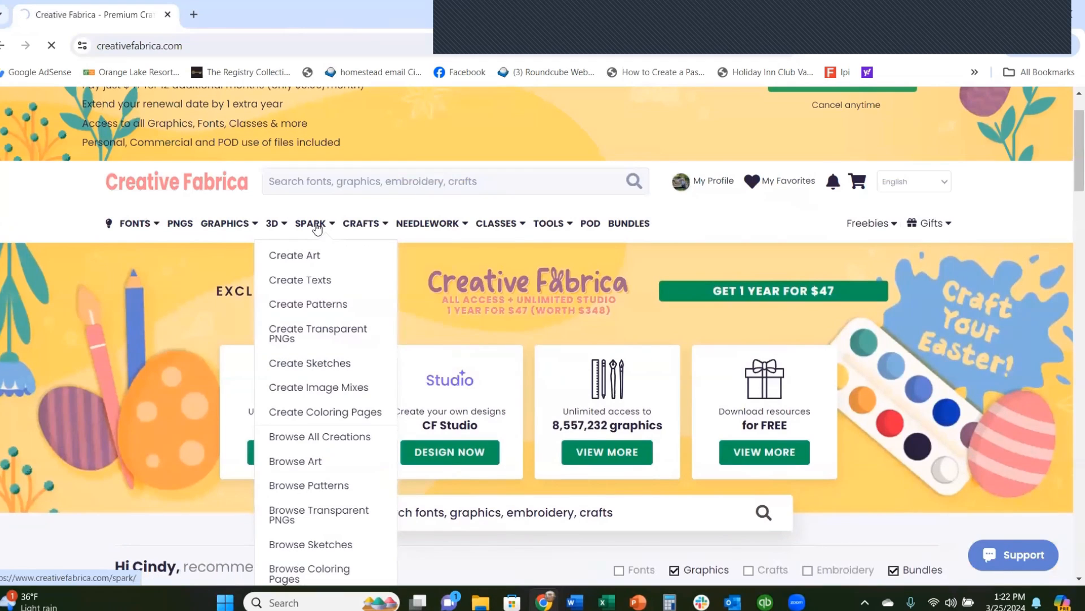
pyautogui.moveTo(380, 225)
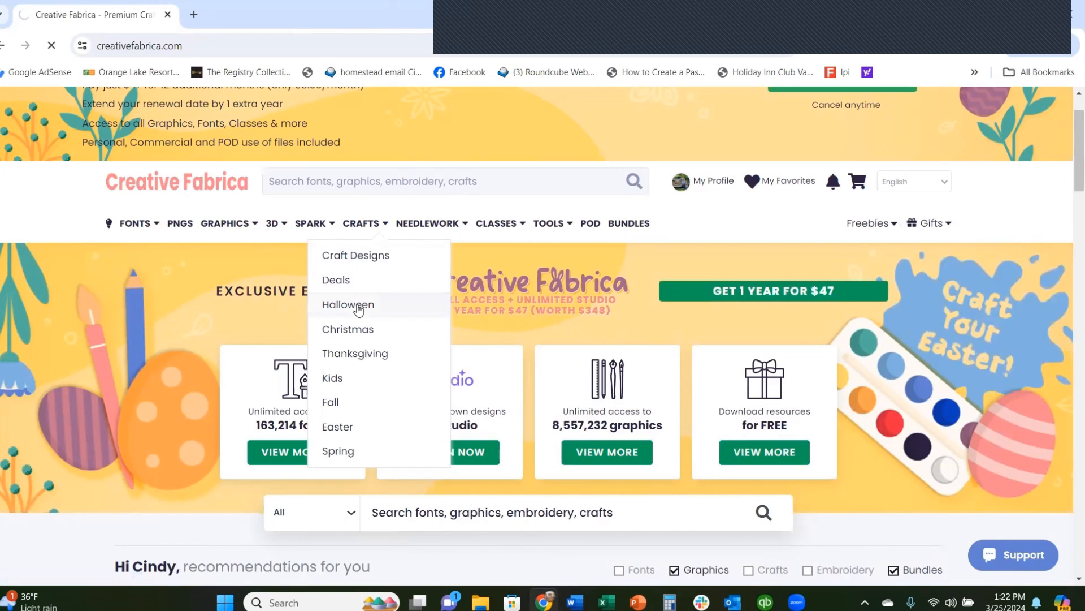
pyautogui.click(346, 334)
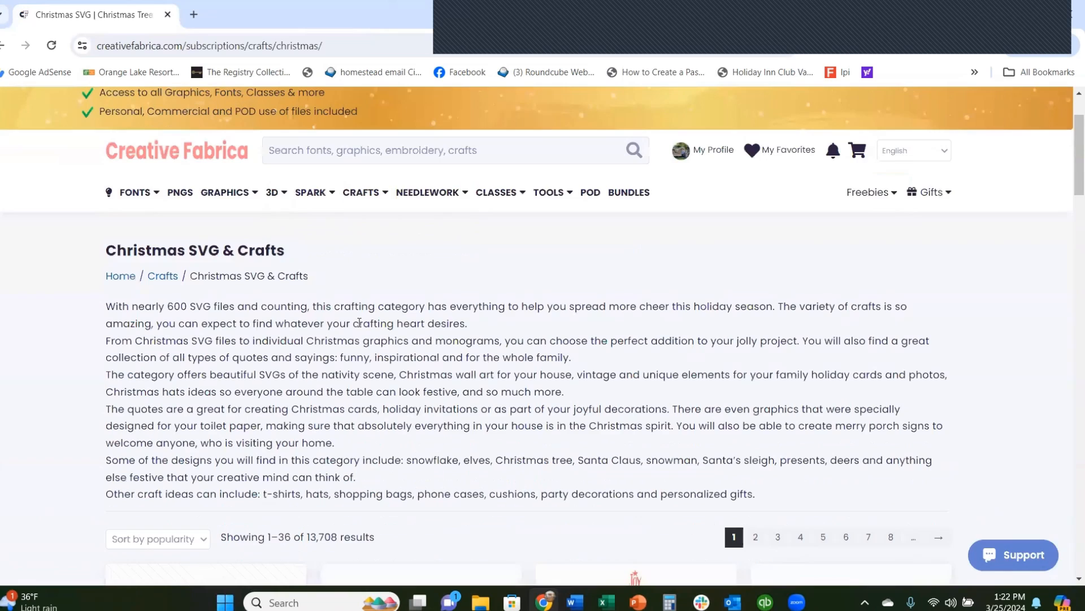
# - Look through the Christmas SVG & Crafts designs on the first results page
pyautogui.scroll(-5, 362, 338)
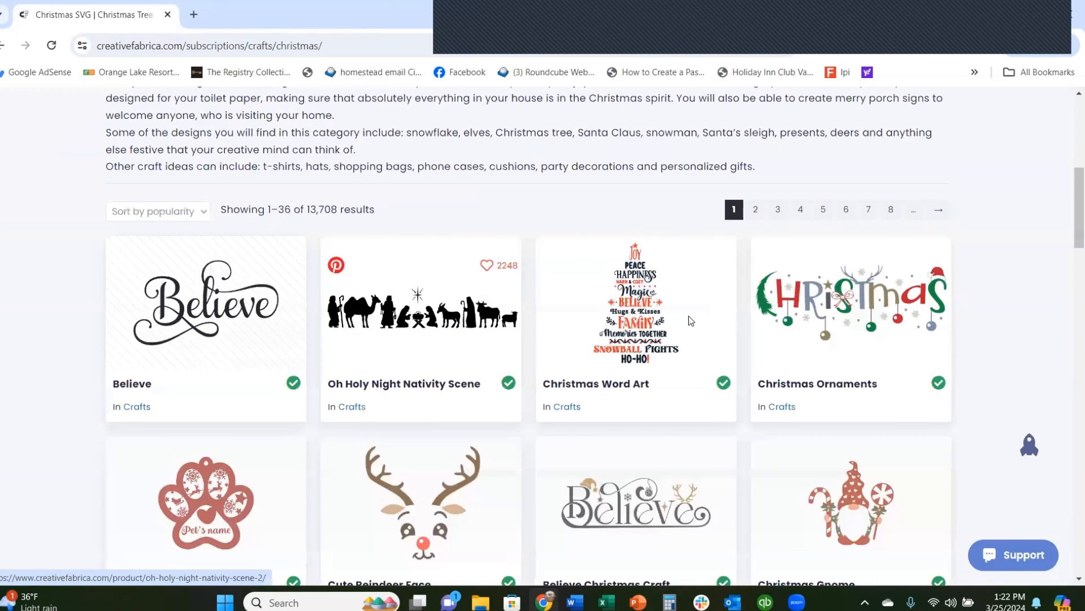
pyautogui.scroll(-5, 690, 317)
pyautogui.scroll(3, 691, 302)
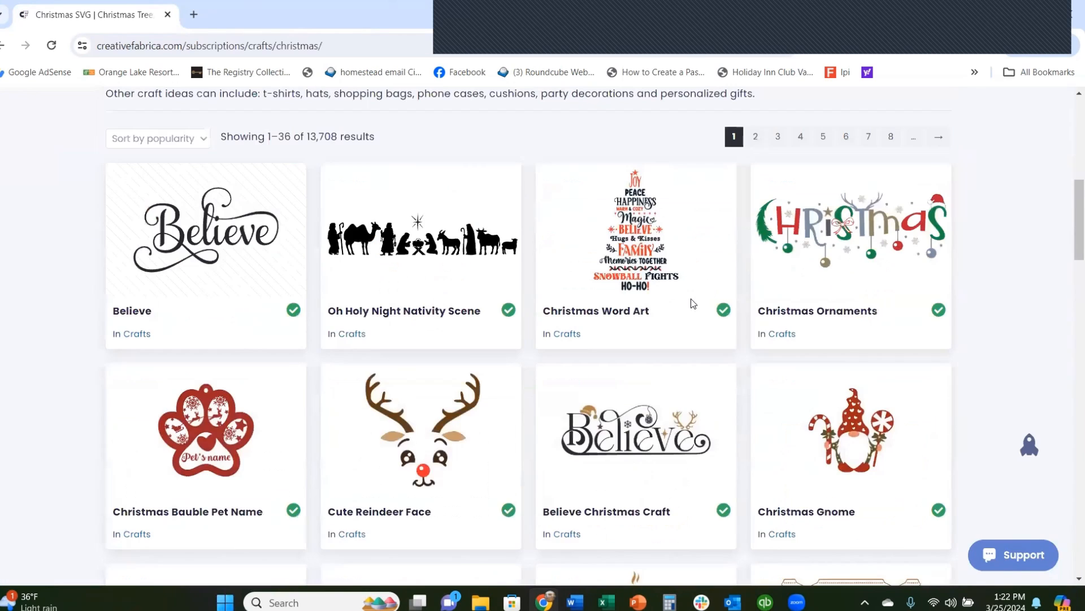
pyautogui.scroll(-5, 625, 322)
pyautogui.scroll(-1, 412, 368)
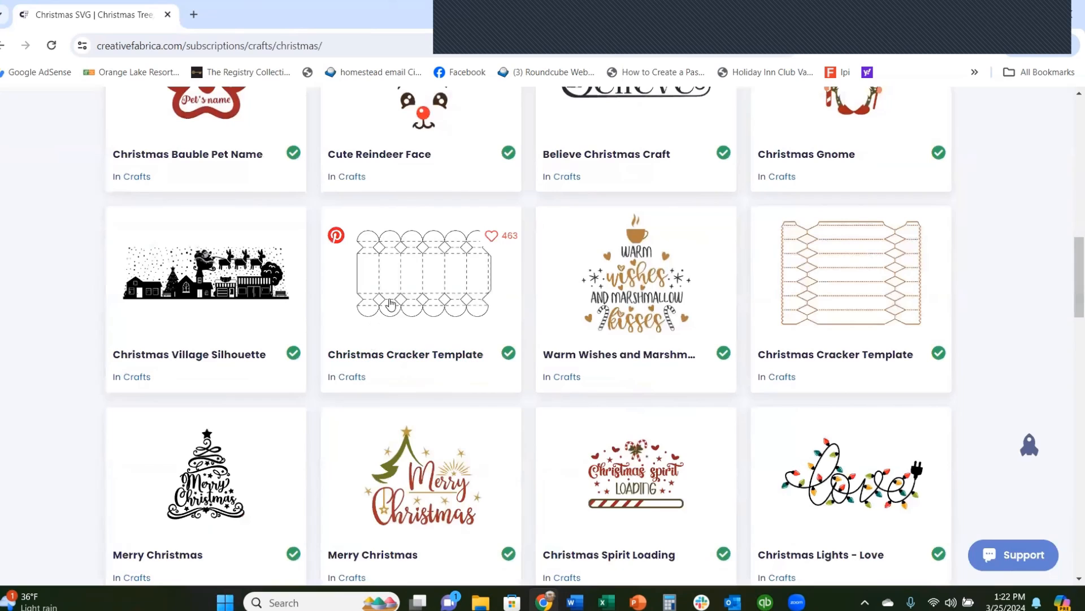
pyautogui.scroll(-3, 419, 294)
pyautogui.scroll(-8, 420, 291)
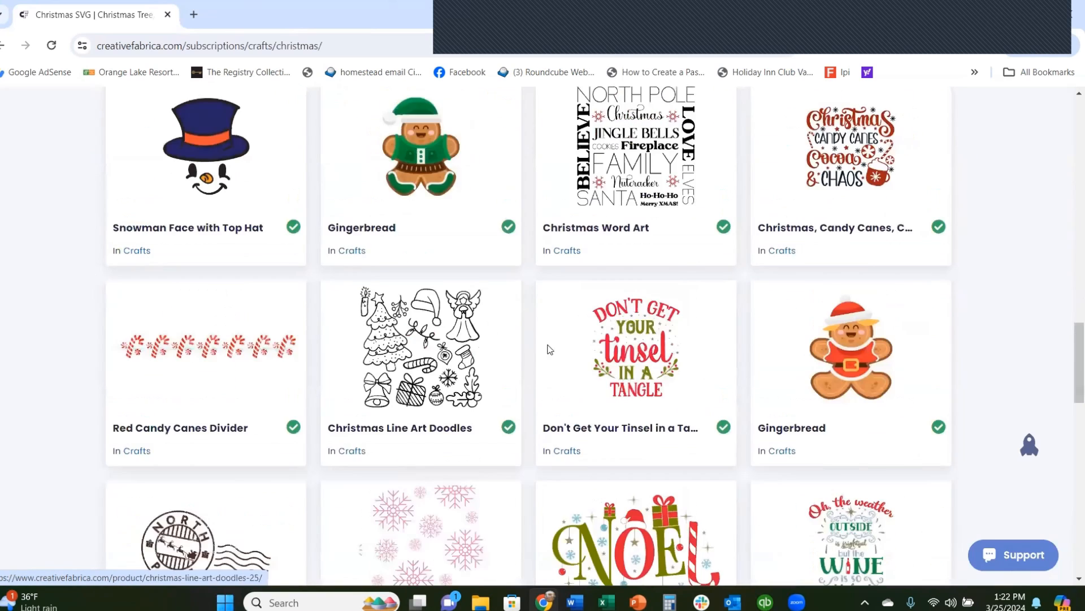
pyautogui.scroll(4, 626, 434)
pyautogui.scroll(15, 552, 354)
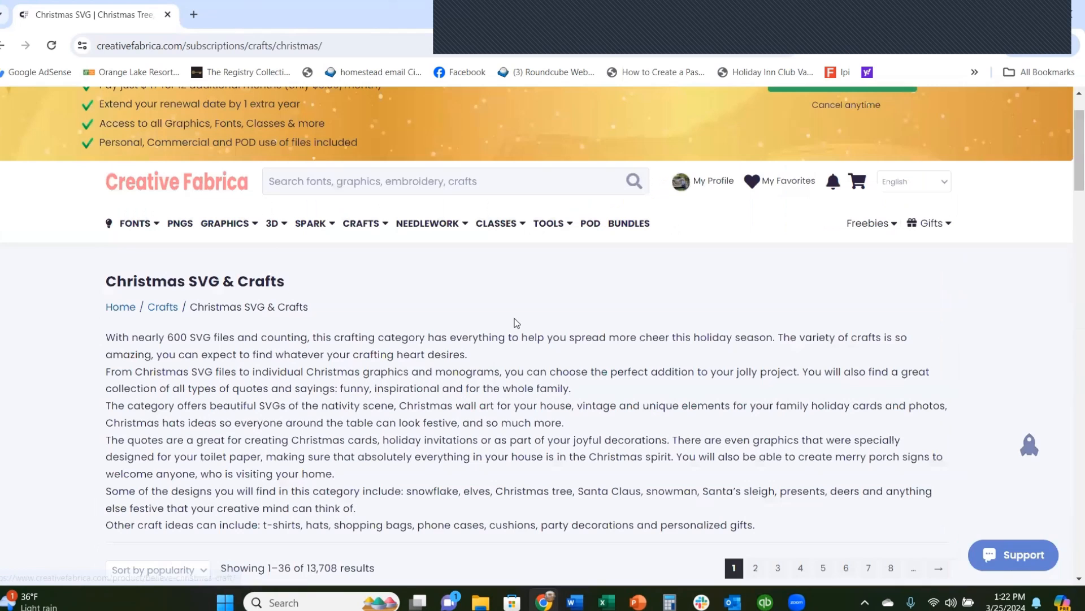
pyautogui.scroll(2, 283, 252)
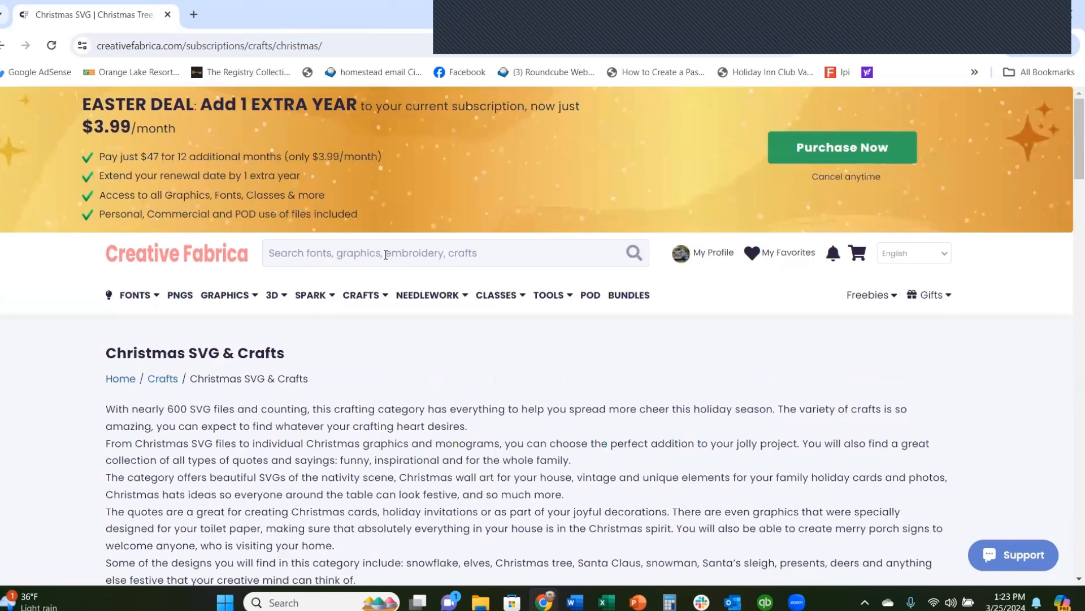
# - Go back to the home page, open the Quilt Patterns category of Needlework and look through its designs
pyautogui.click(3, 45)
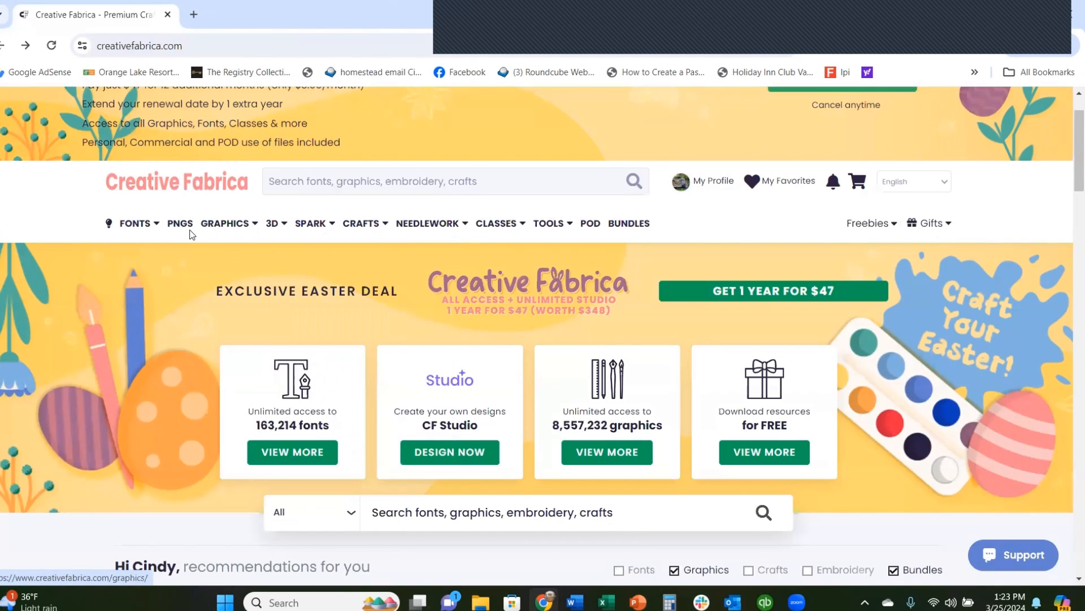
pyautogui.moveTo(428, 227)
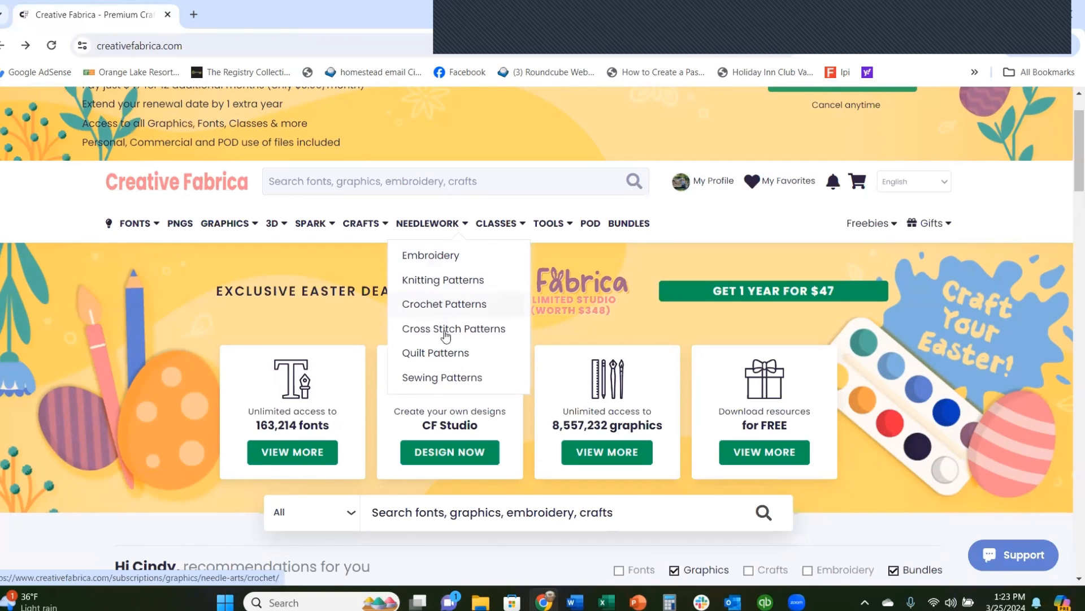
pyautogui.click(444, 358)
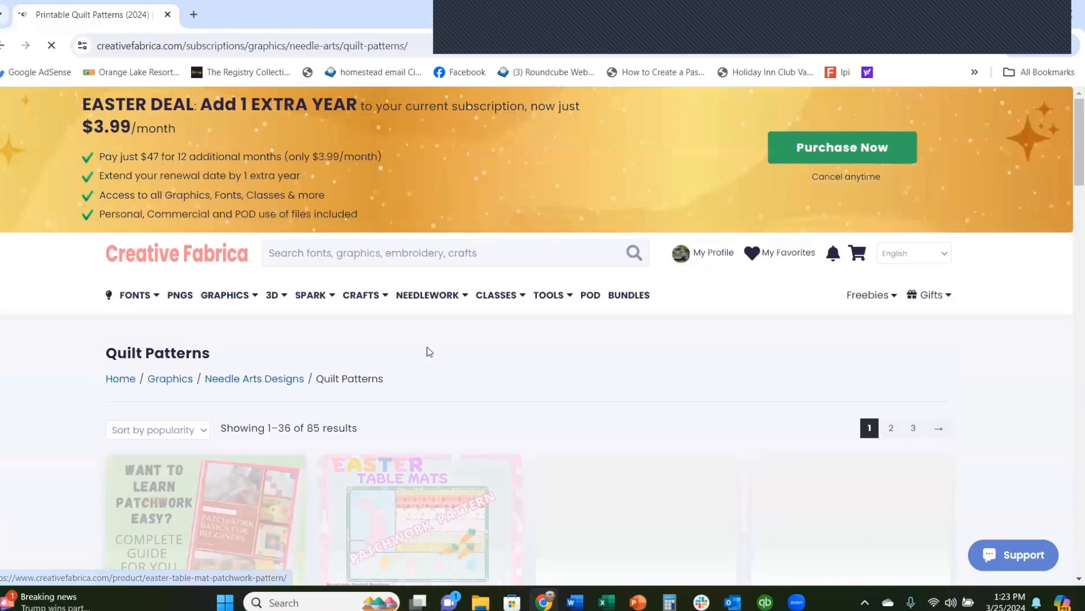
pyautogui.scroll(-10, 435, 337)
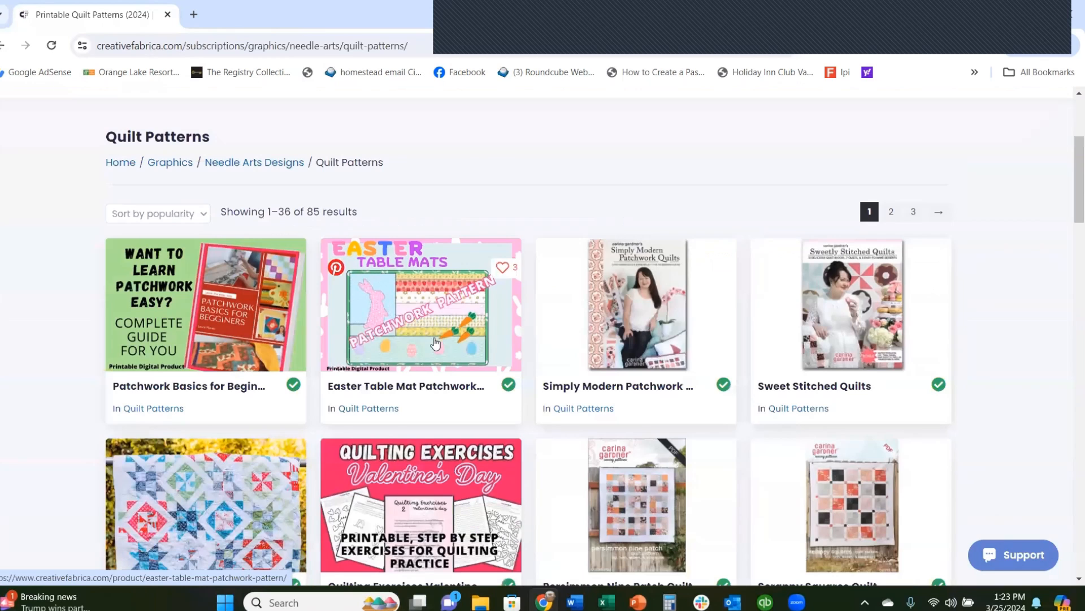
pyautogui.scroll(3, 418, 330)
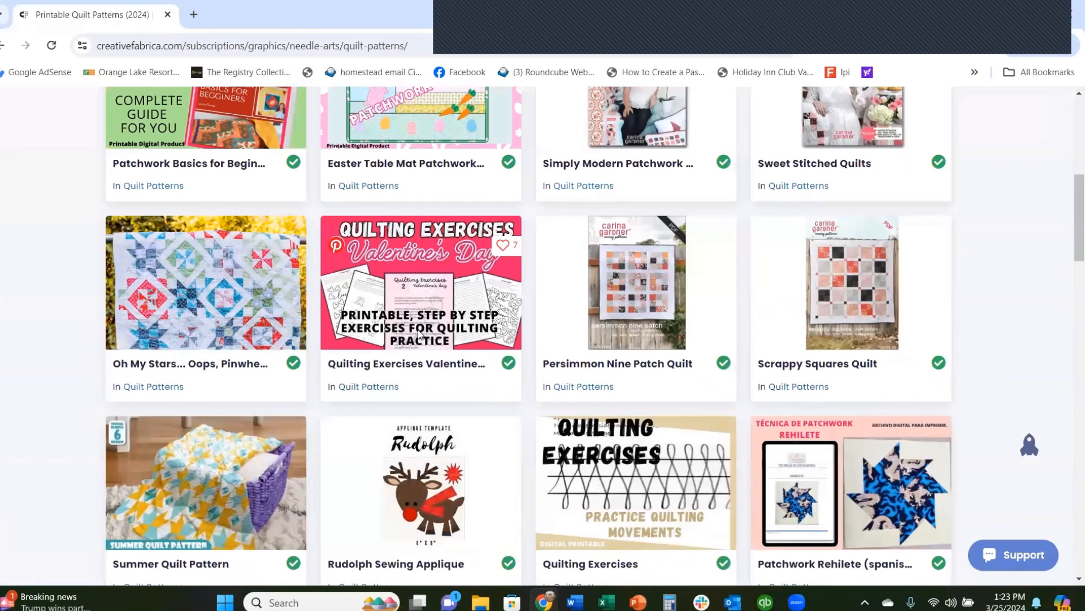
# - Look through more of the quilt pattern designs on the first results page and return to the site navigation
pyautogui.scroll(-6, 418, 338)
pyautogui.scroll(-3, 418, 338)
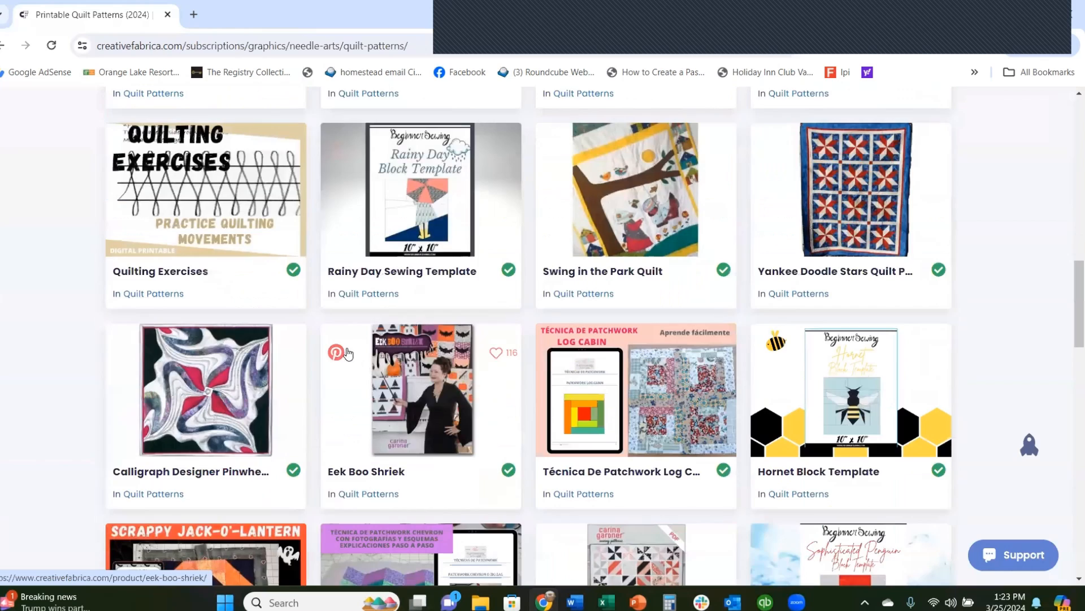
pyautogui.scroll(3, 347, 351)
pyautogui.scroll(6, 211, 388)
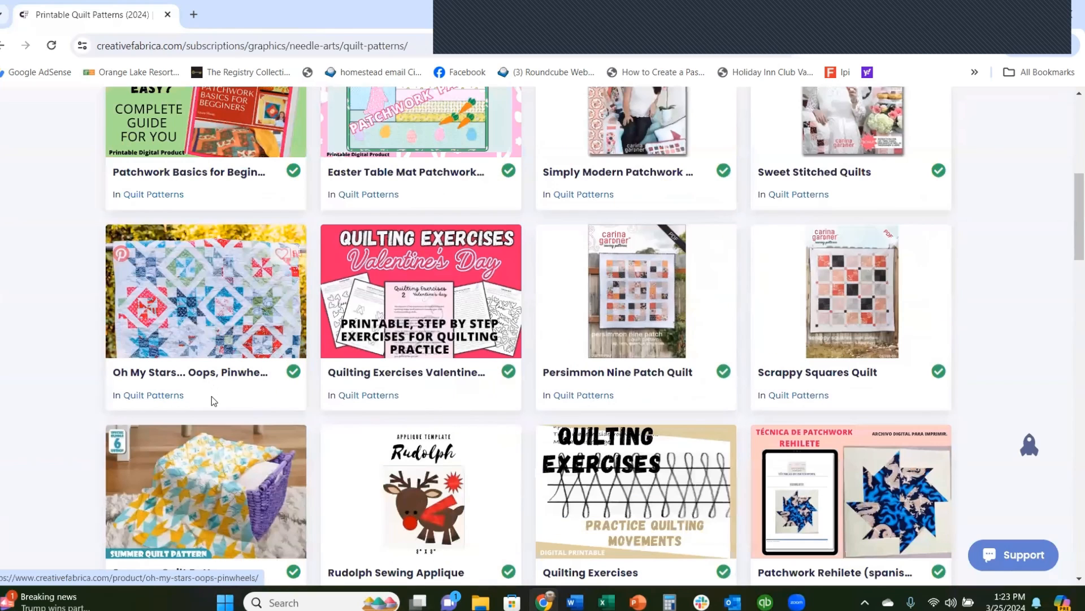
pyautogui.scroll(1, 328, 345)
pyautogui.scroll(5, 348, 267)
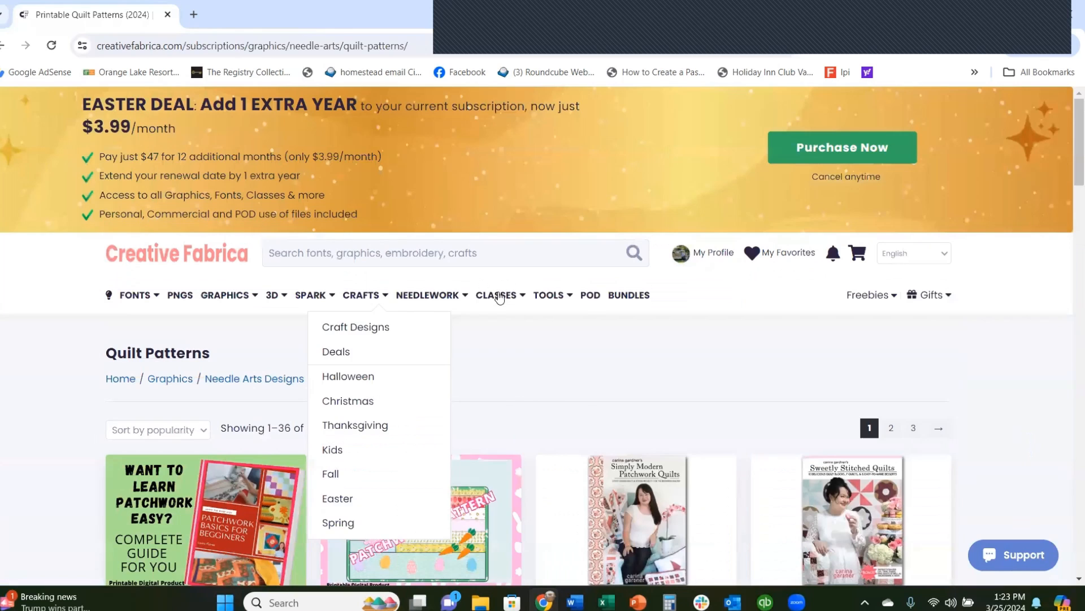
# - Review the available class categories, from Cricut Classes through Etsy Classes to Browse All Classes
pyautogui.moveTo(495, 299)
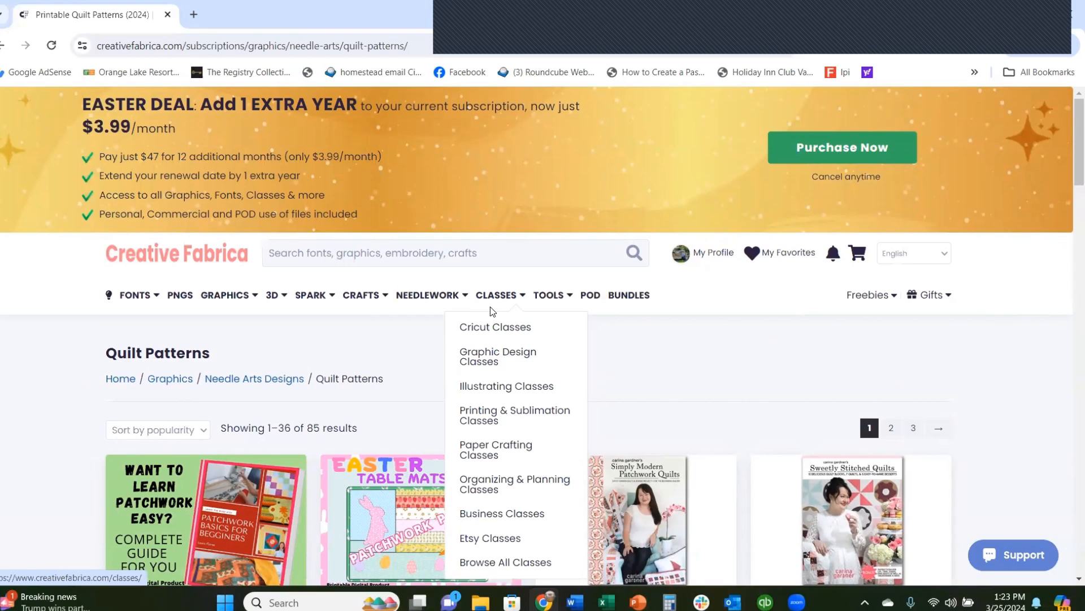
pyautogui.scroll(-1, 490, 307)
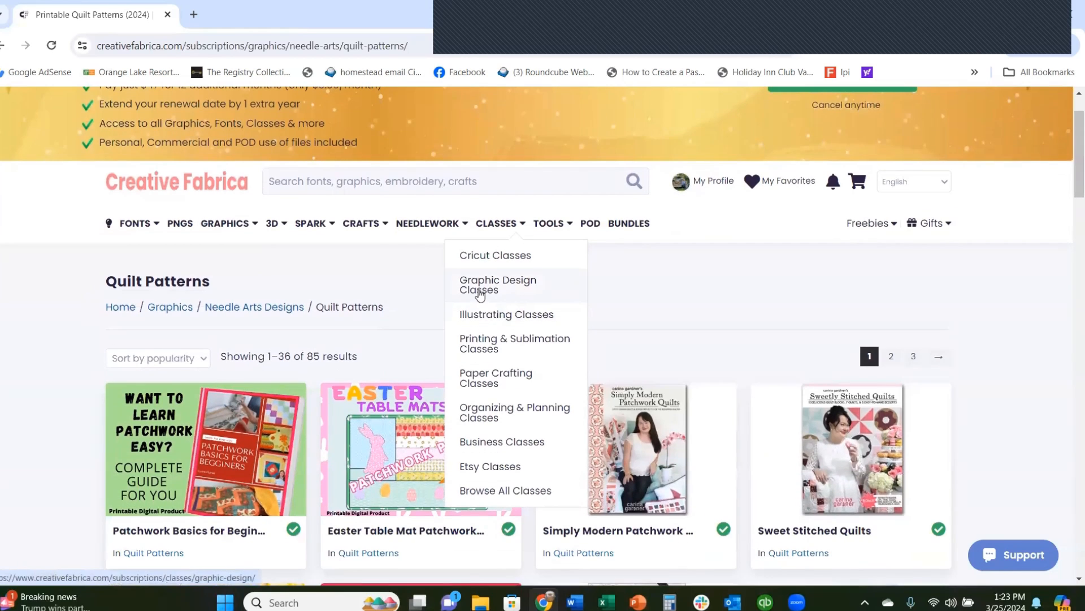
pyautogui.scroll(-1, 480, 294)
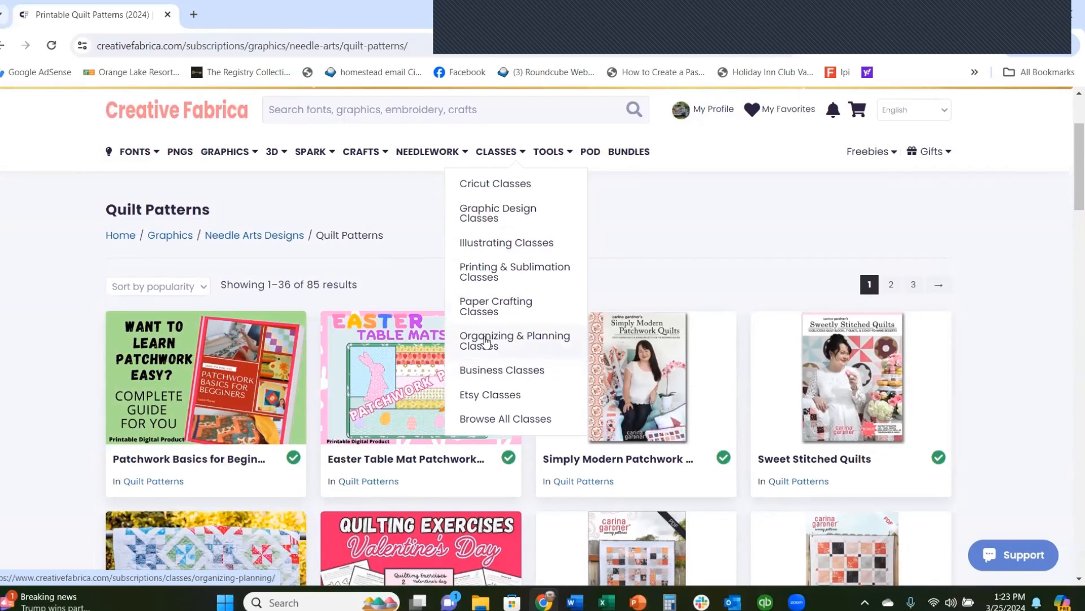
pyautogui.scroll(-2, 486, 340)
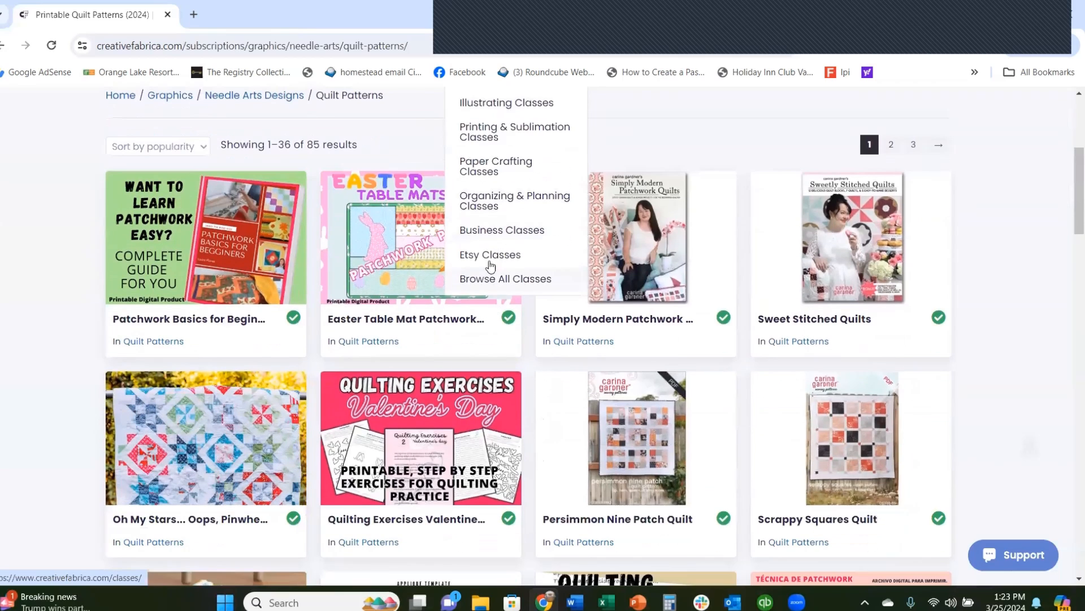
pyautogui.scroll(3, 543, 169)
pyautogui.moveTo(504, 226)
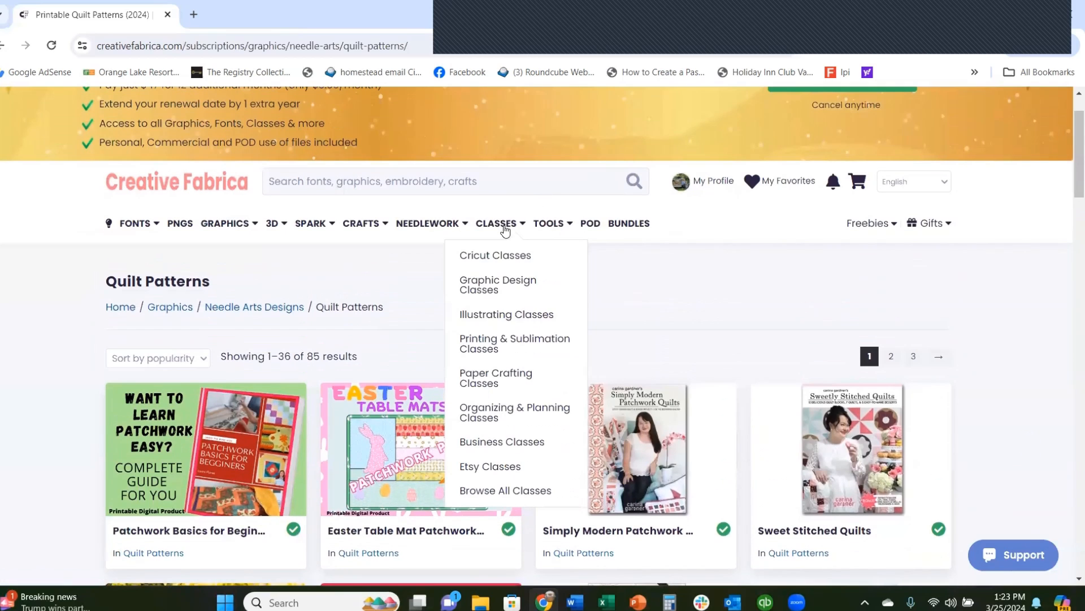
pyautogui.scroll(-1, 509, 404)
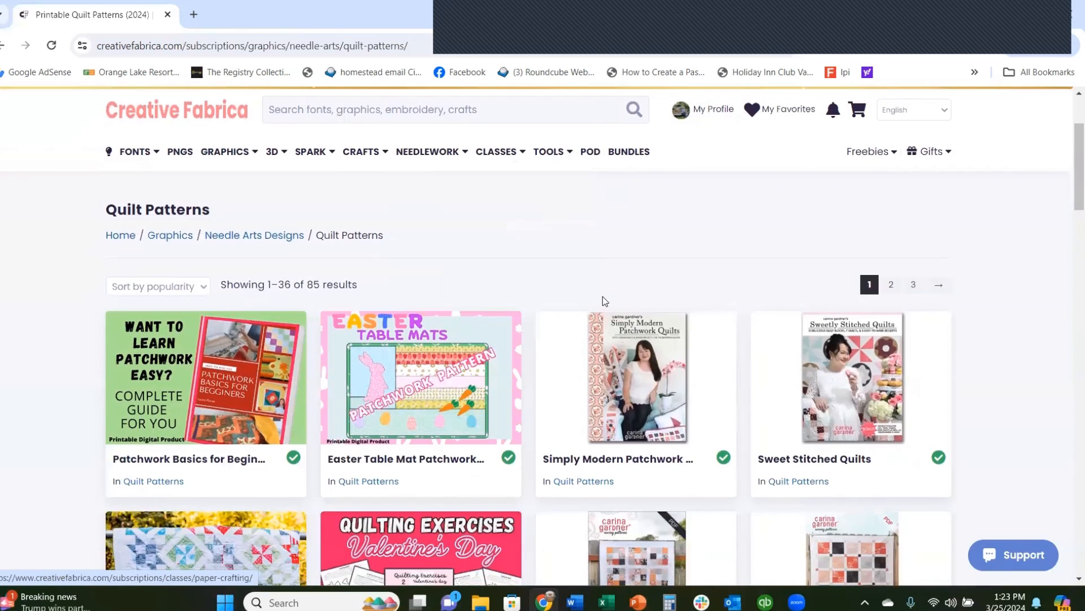
# - Review the list of Creative Fabrica tools and open the Teacher Club Card page
pyautogui.scroll(3, 583, 283)
pyautogui.moveTo(542, 305)
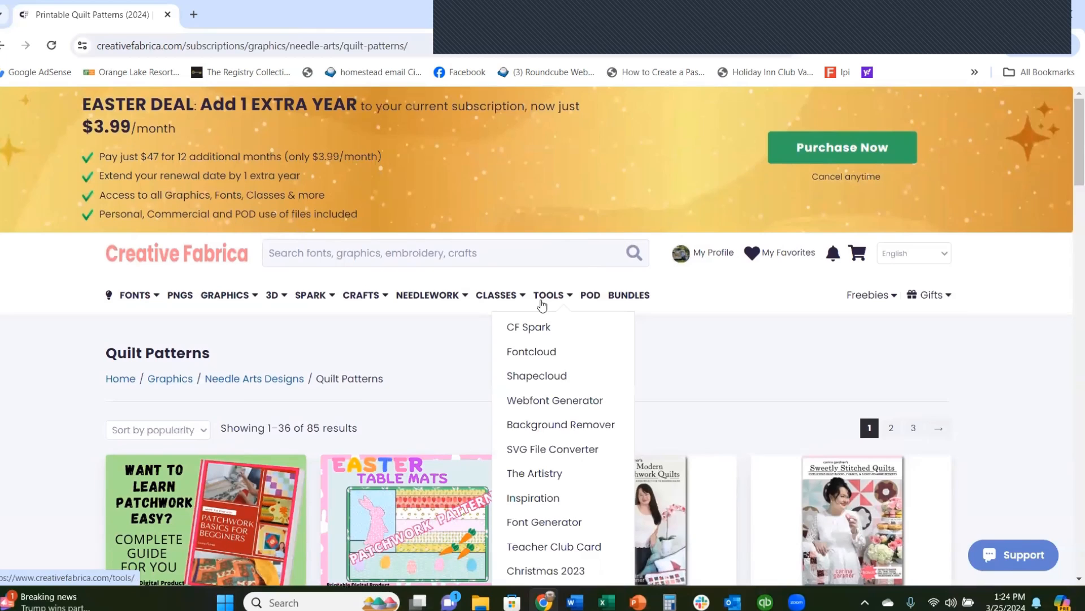
pyautogui.scroll(-1, 543, 306)
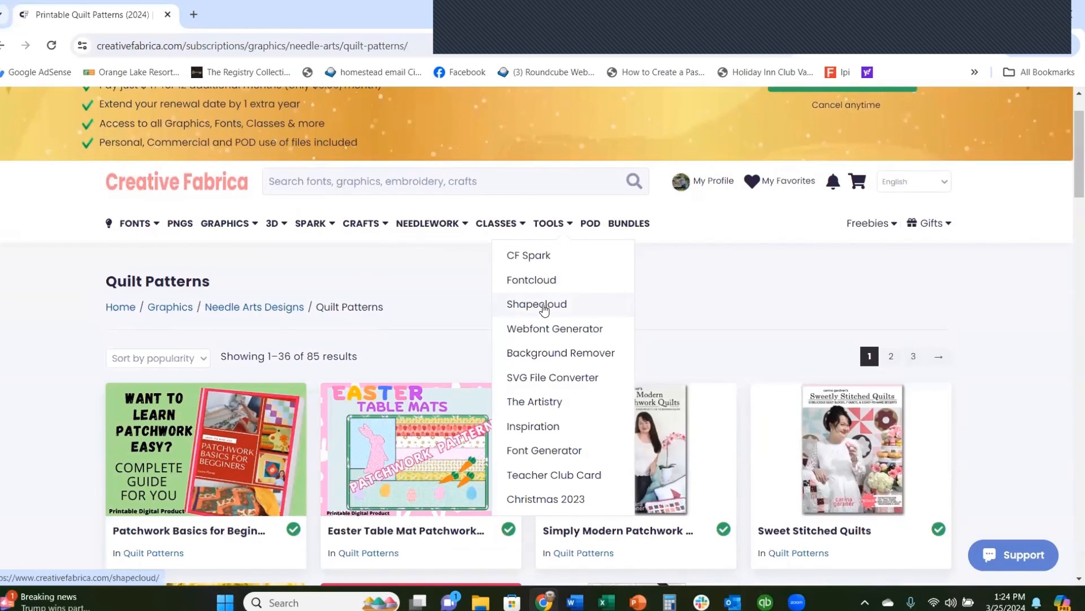
pyautogui.scroll(-1, 543, 308)
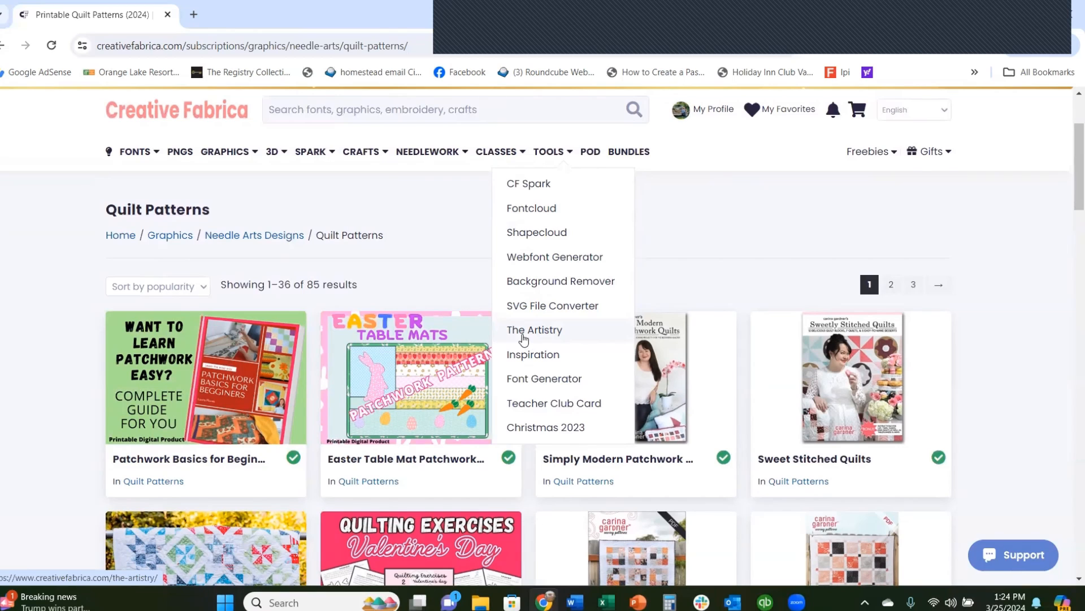
pyautogui.click(553, 405)
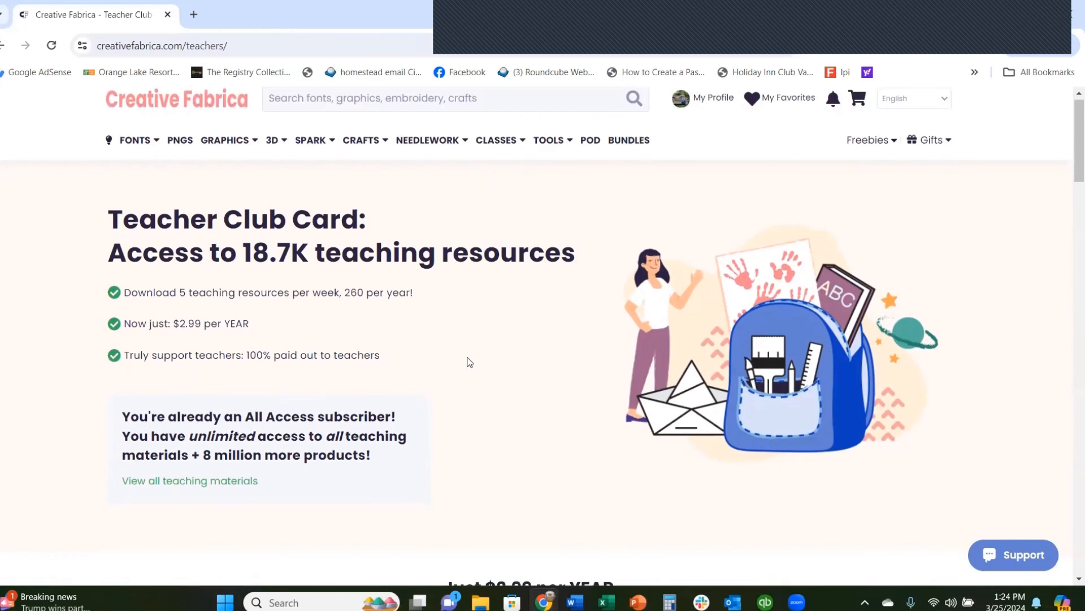
# - Read through the Teacher Club Card offer, its pledge and its sample teaching products
pyautogui.scroll(-2, 470, 360)
pyautogui.scroll(-3, 465, 350)
pyautogui.scroll(-2, 463, 349)
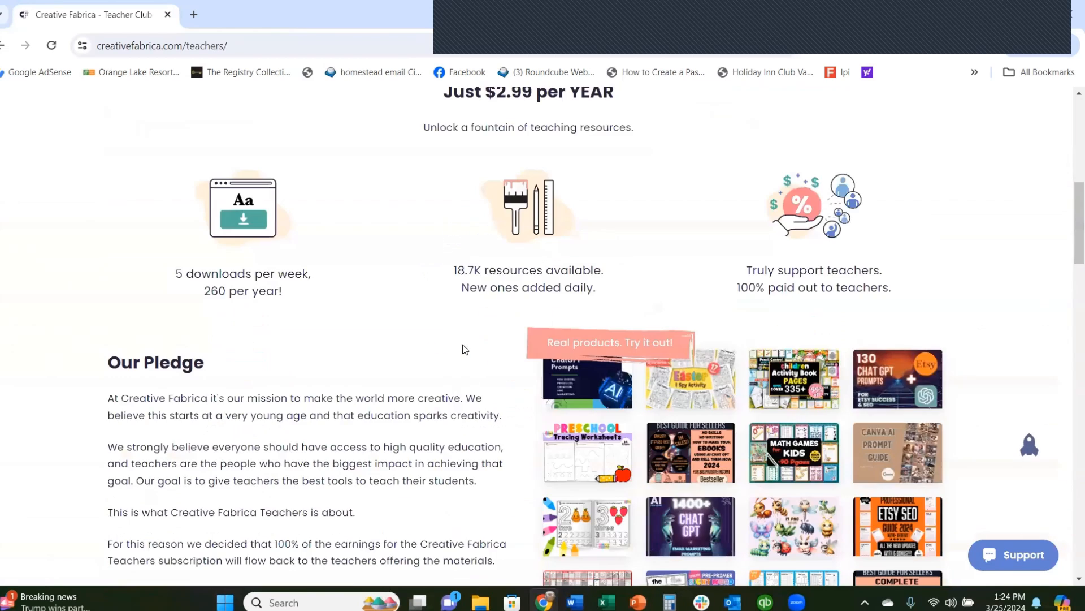
pyautogui.scroll(6, 462, 345)
pyautogui.scroll(1, 461, 334)
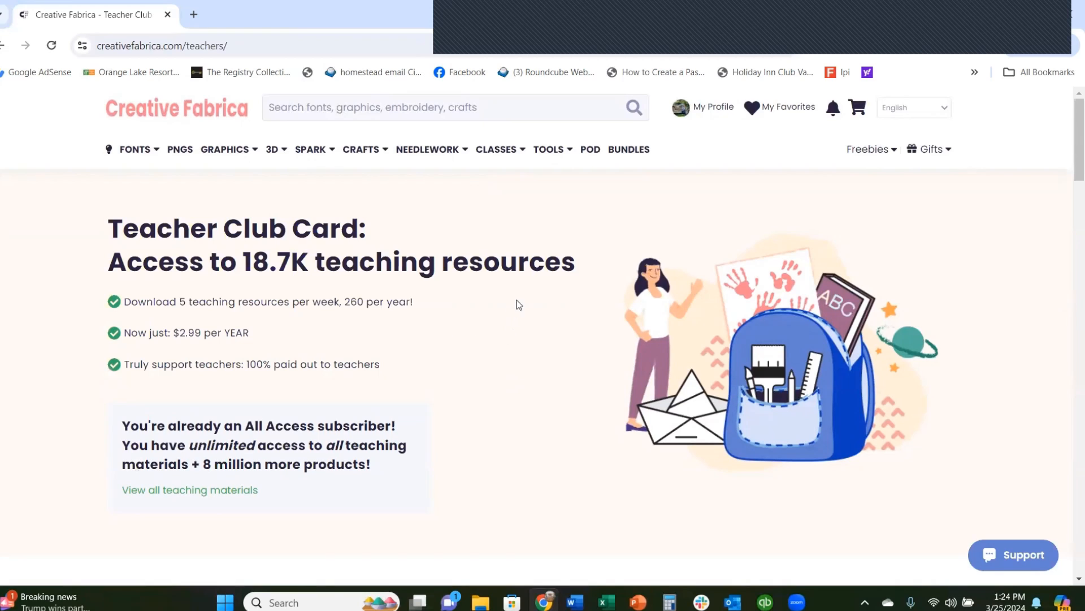
# - Open the Inspiration feed from the site's tools and return to the Creative Fabrica home page
pyautogui.moveTo(554, 164)
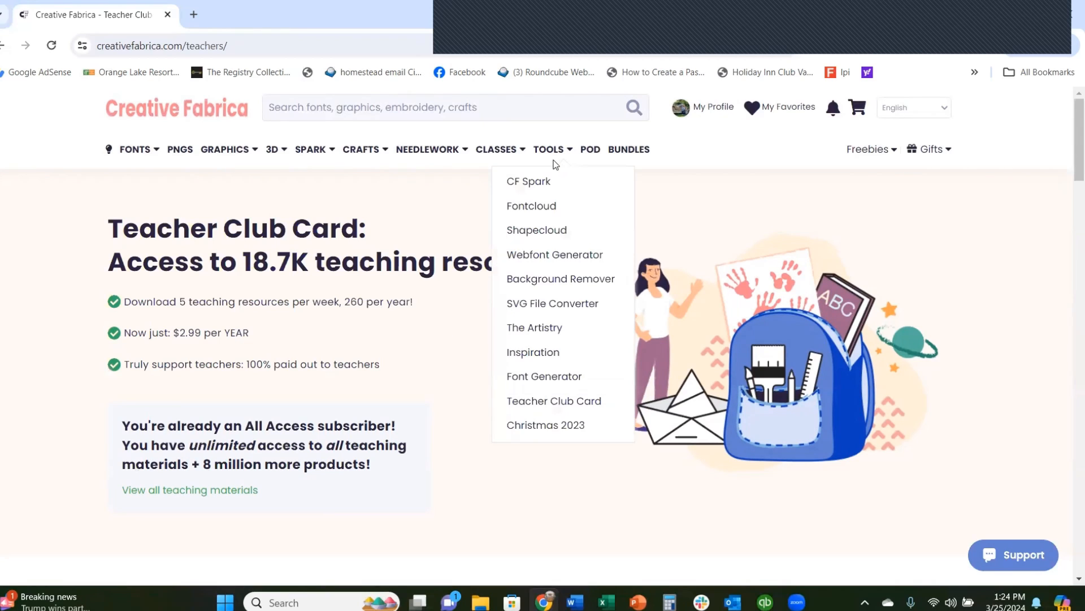
pyautogui.click(535, 360)
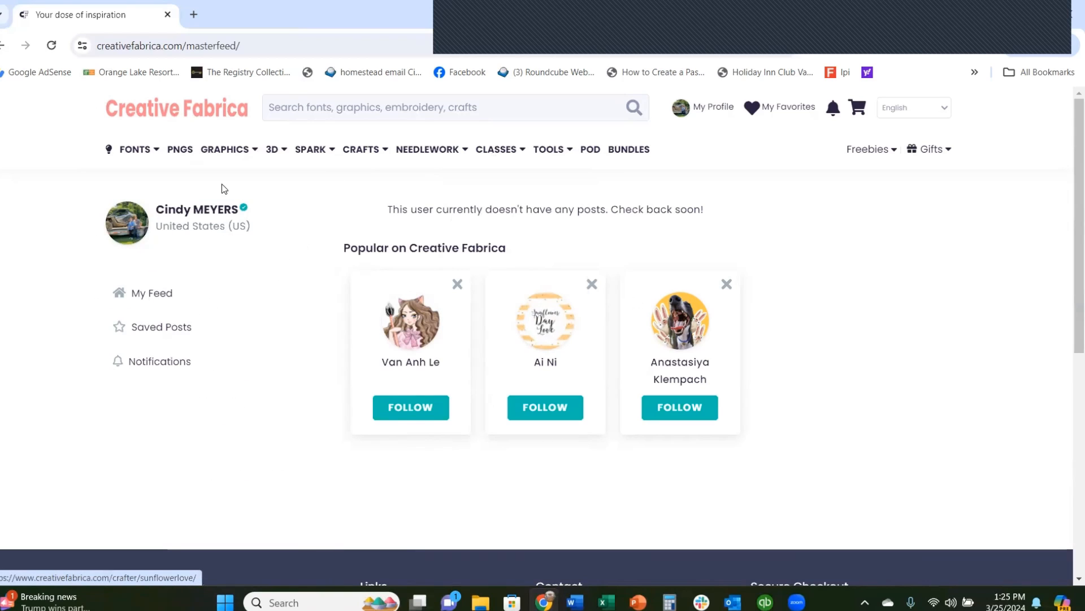
pyautogui.click(198, 117)
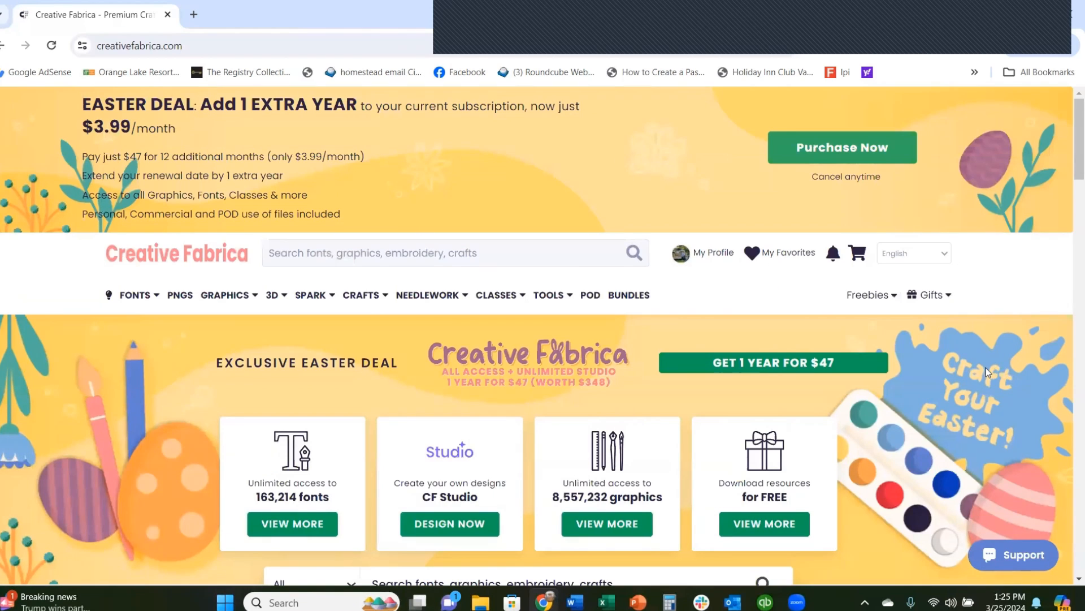
# - Look through the recommended graphics and bundles on the home page and return to its beginning
pyautogui.scroll(-4, 991, 368)
pyautogui.scroll(-12, 927, 371)
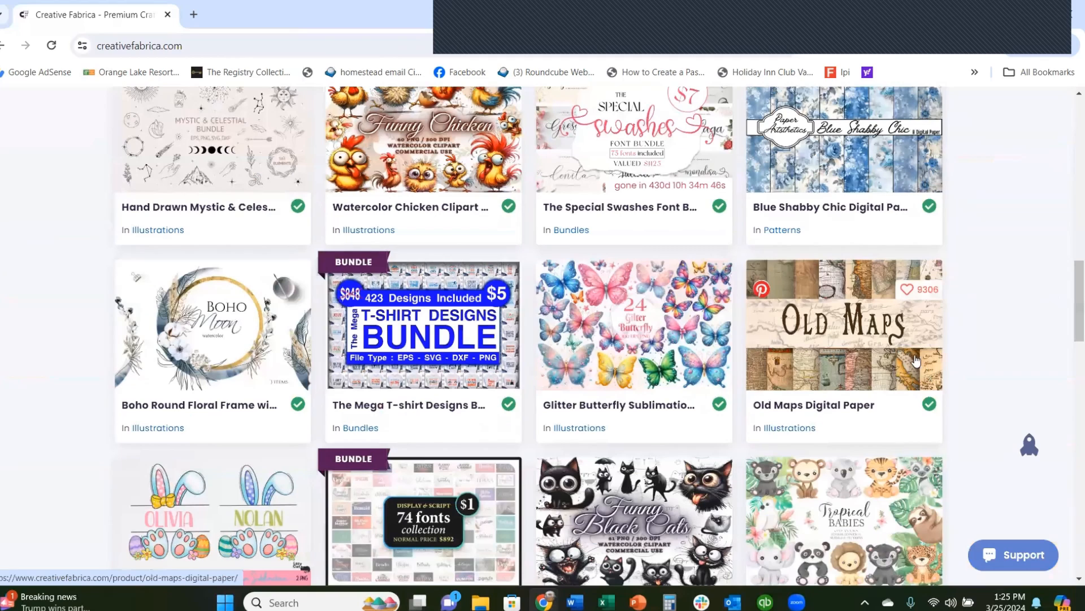
pyautogui.scroll(16, 912, 357)
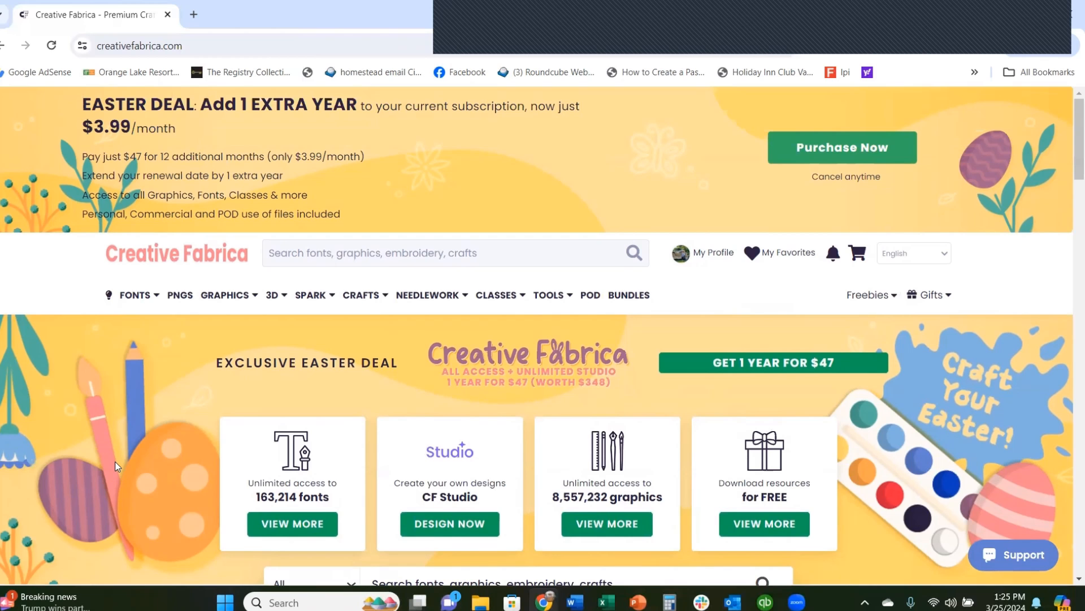
pyautogui.scroll(-5, 115, 466)
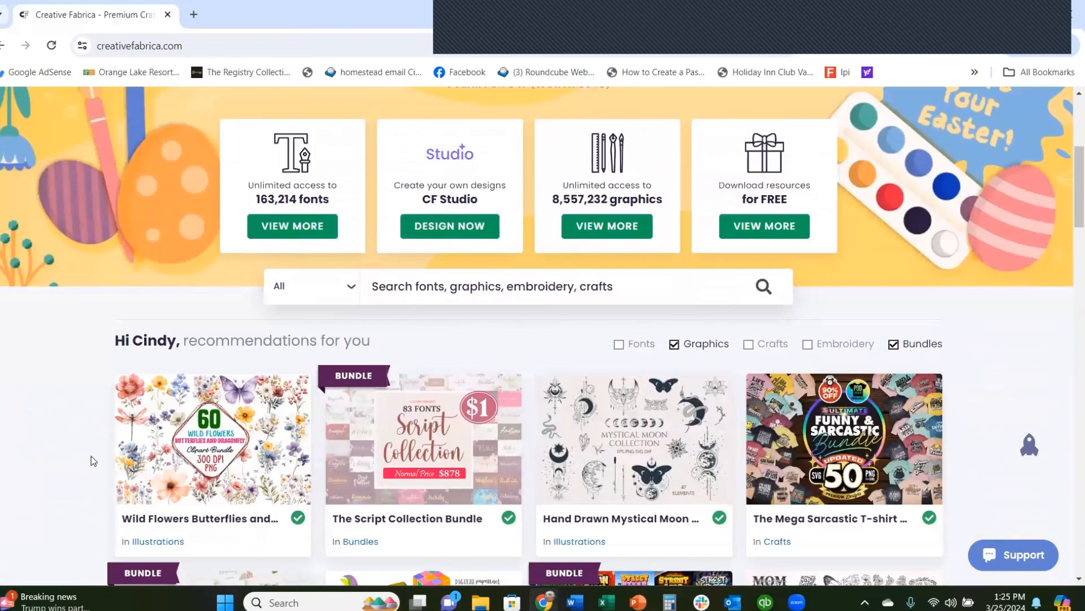
pyautogui.scroll(-4, 90, 455)
pyautogui.scroll(9, 142, 413)
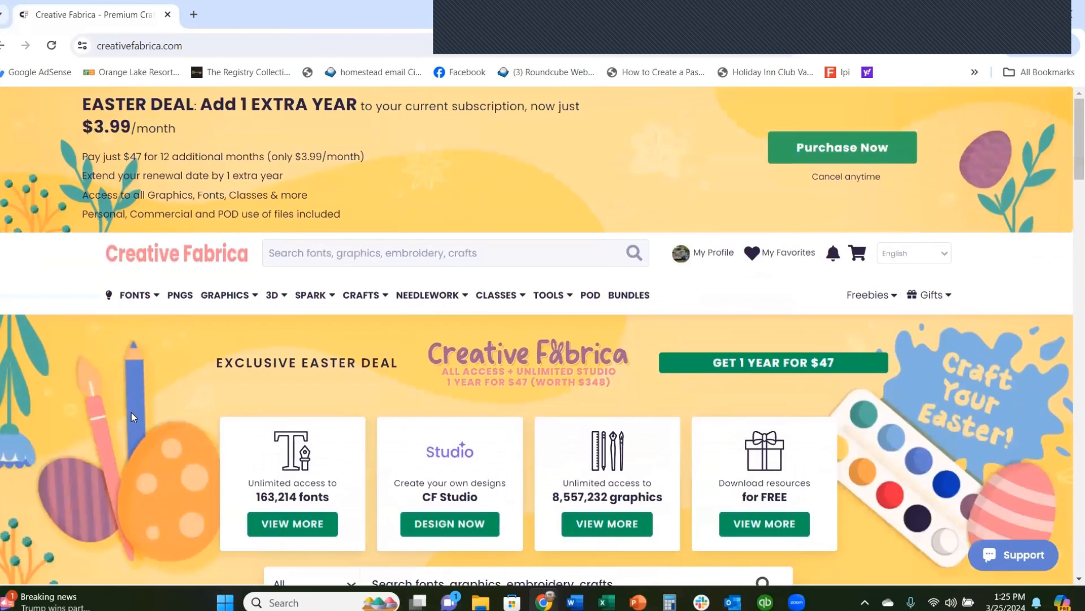